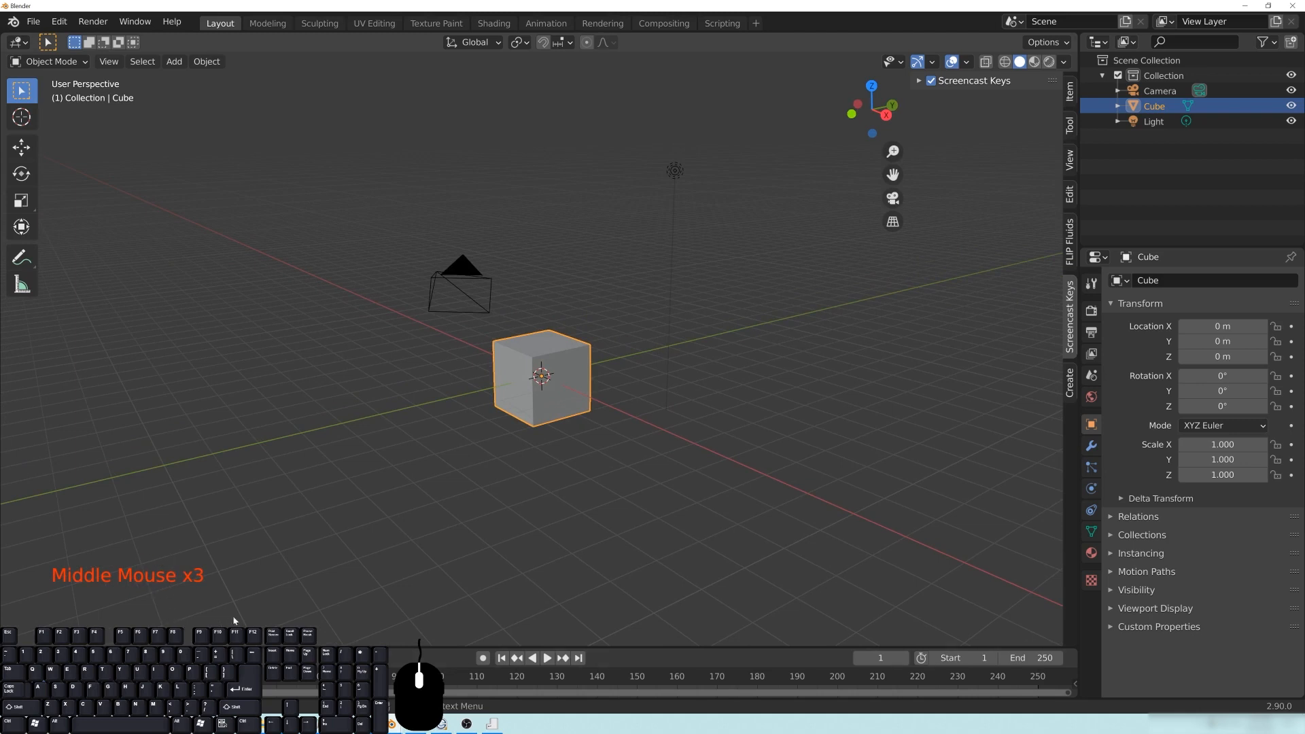
Step: Switch to the finished 3D text project, examine its gold lettering from several angles, and return to the new scene
middle_drag(464, 460, 590, 390)
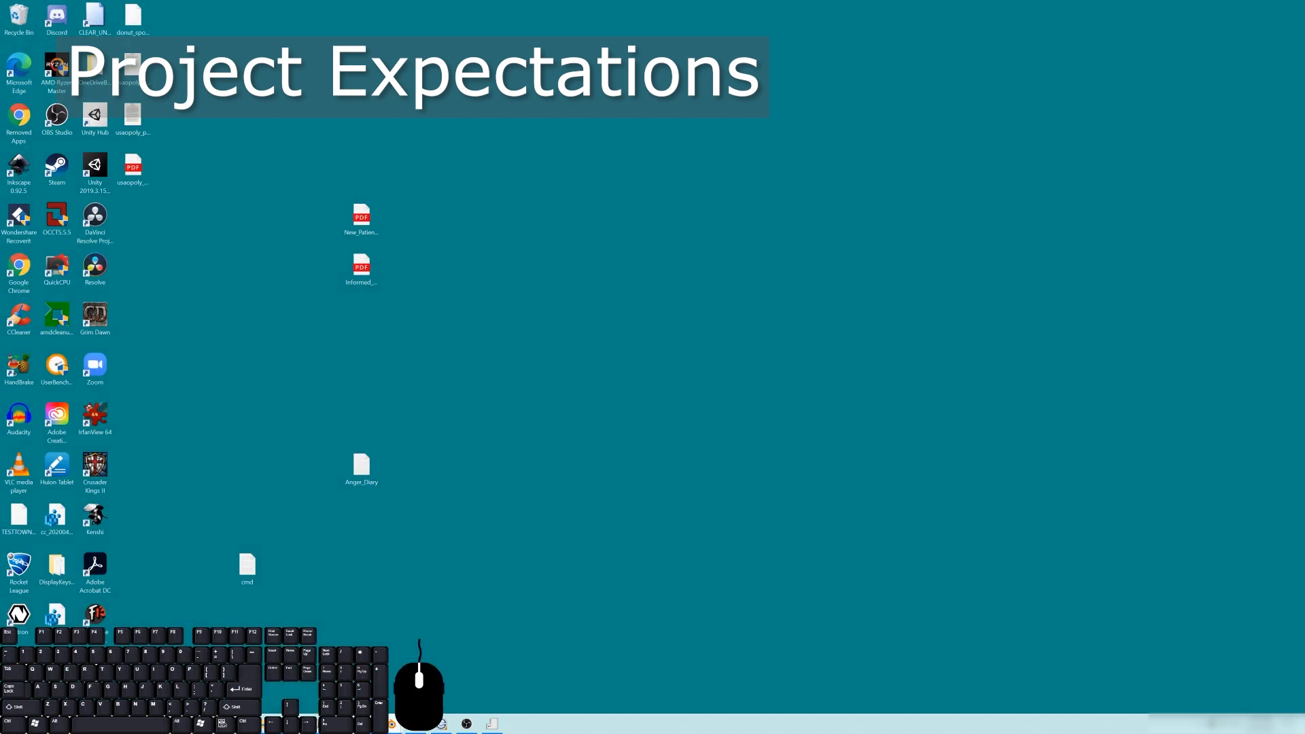
click(471, 682)
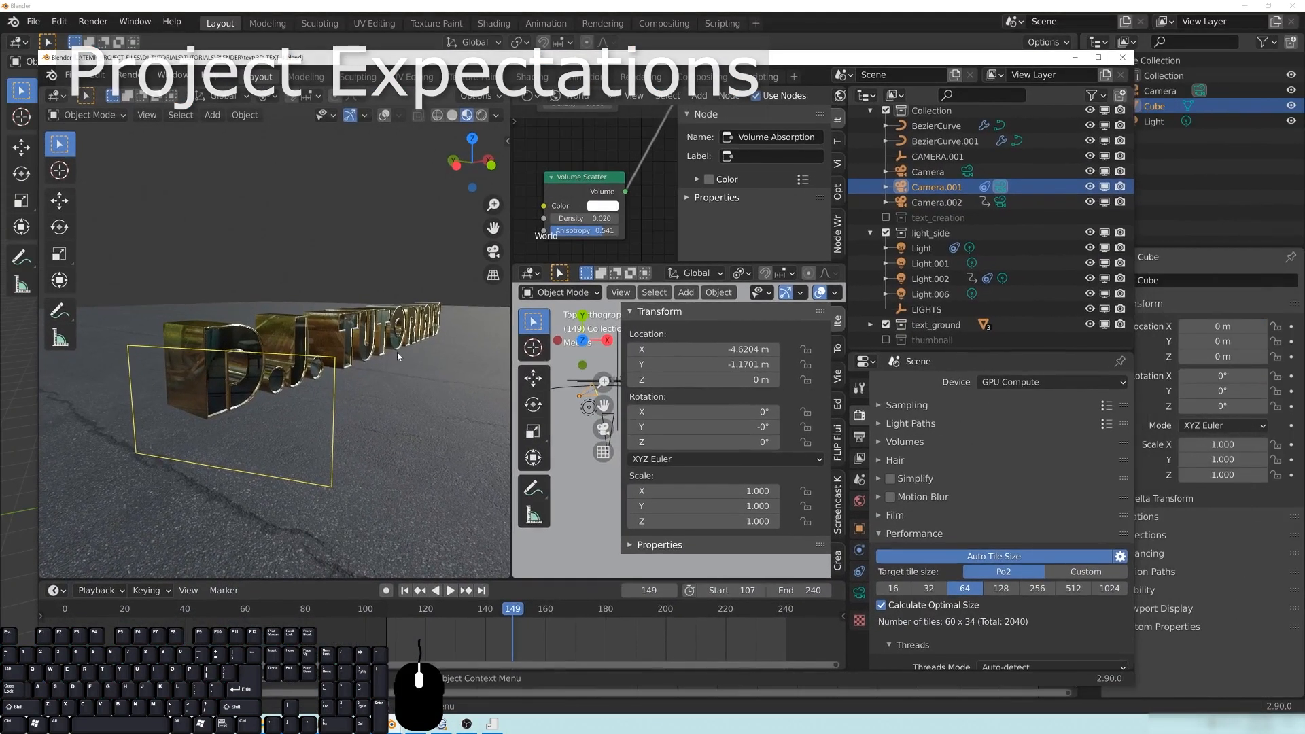
mouse_move(398, 356)
middle_down()
mouse_move(300, 370)
mouse_move(176, 343)
mouse_move(398, 350)
middle_up()
middle_drag(306, 350, 370, 339)
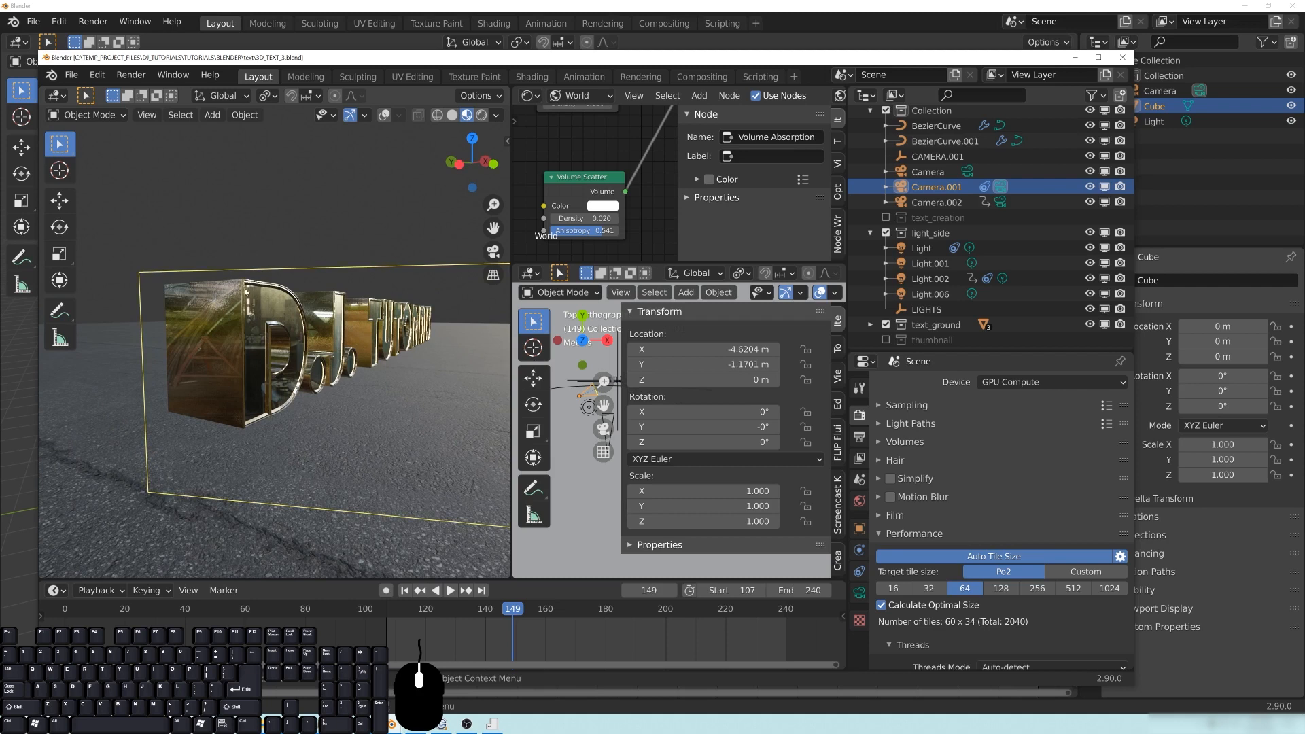
middle_drag(277, 340, 381, 340)
middle_drag(401, 411, 397, 334)
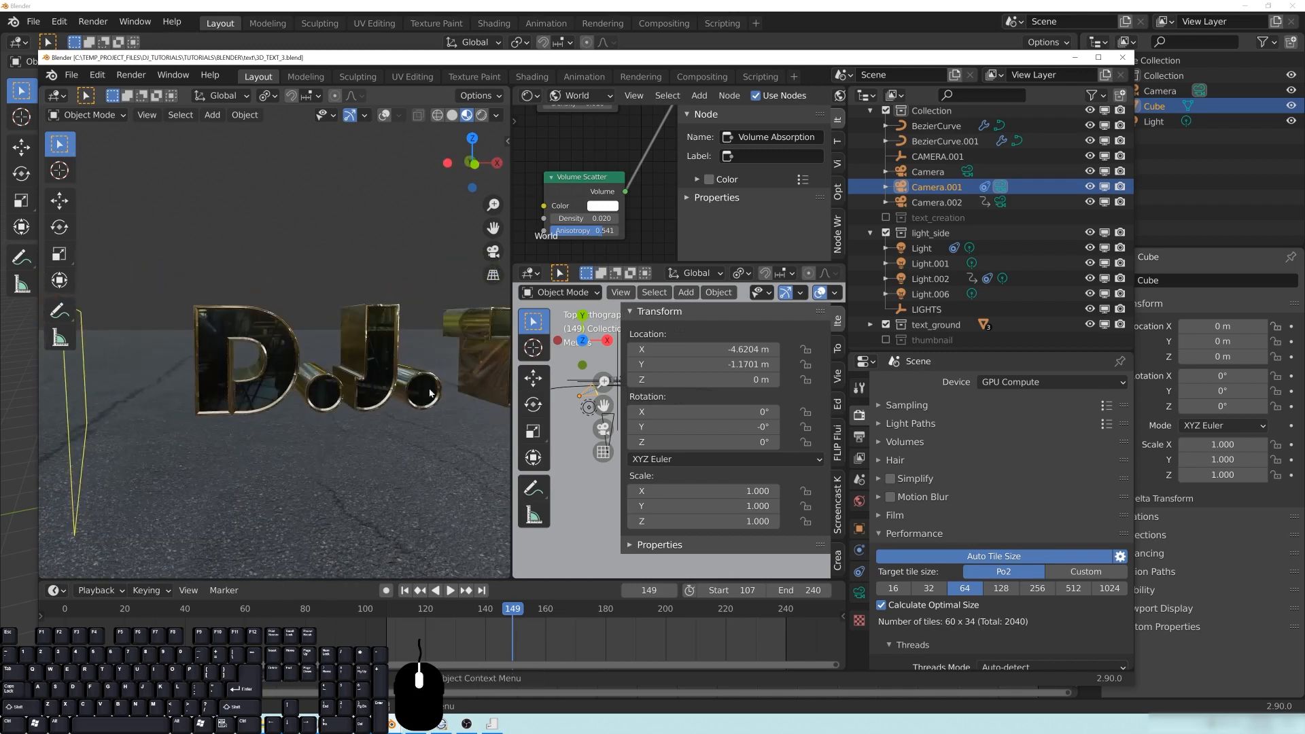
mouse_move(363, 373)
middle_down()
mouse_move(330, 380)
mouse_move(359, 379)
middle_up()
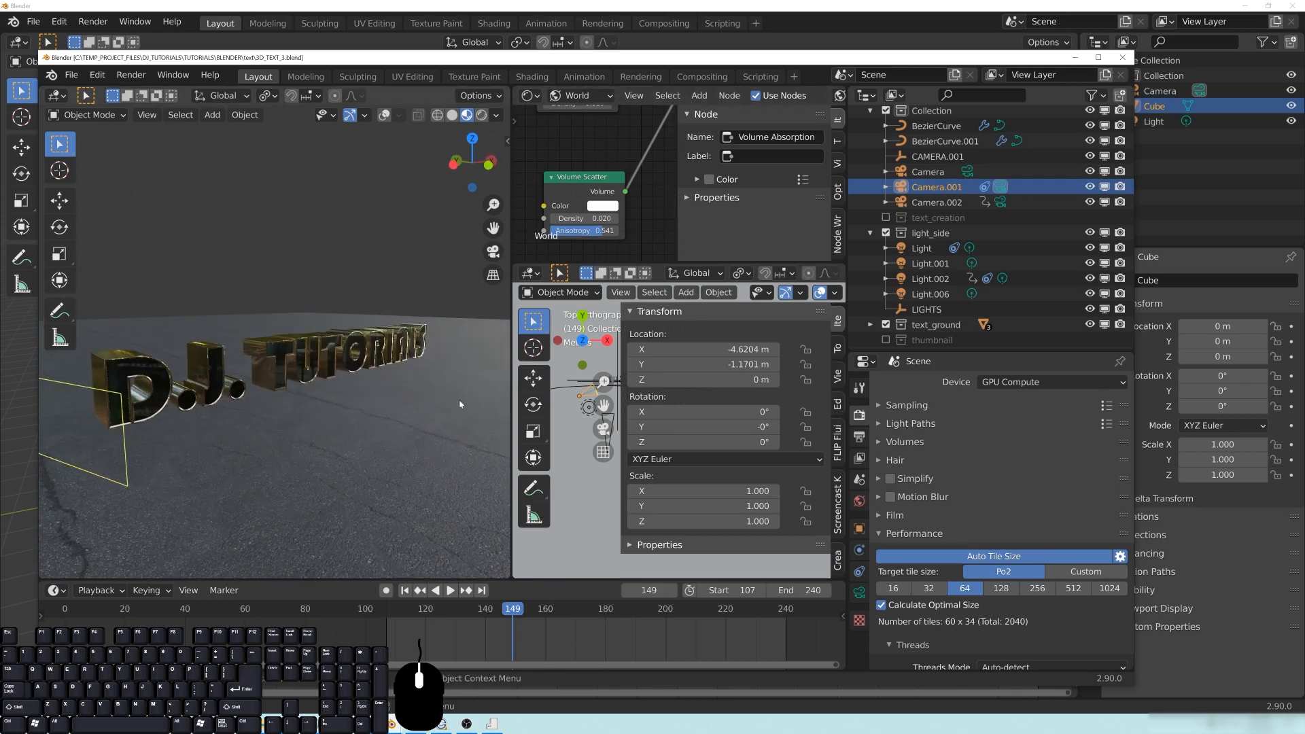
drag(548, 60, 550, 38)
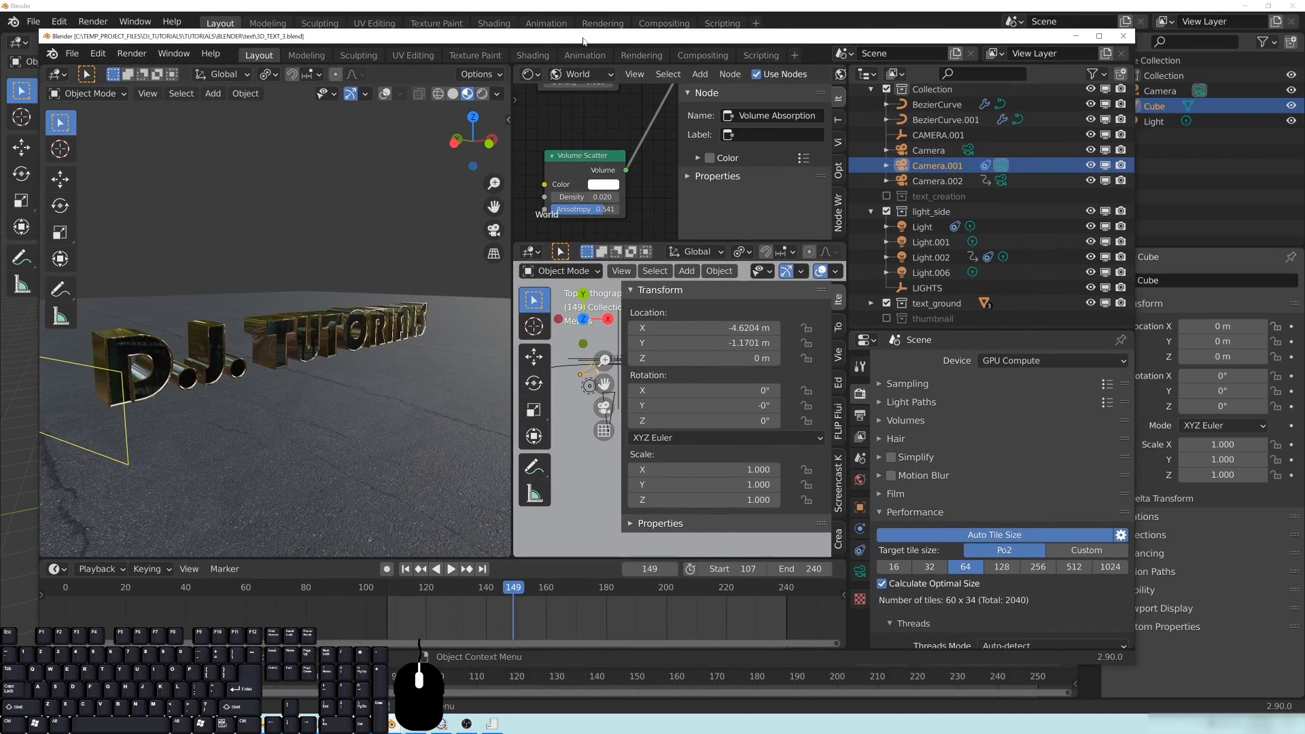
middle_drag(253, 357, 348, 365)
middle_drag(388, 252, 172, 402)
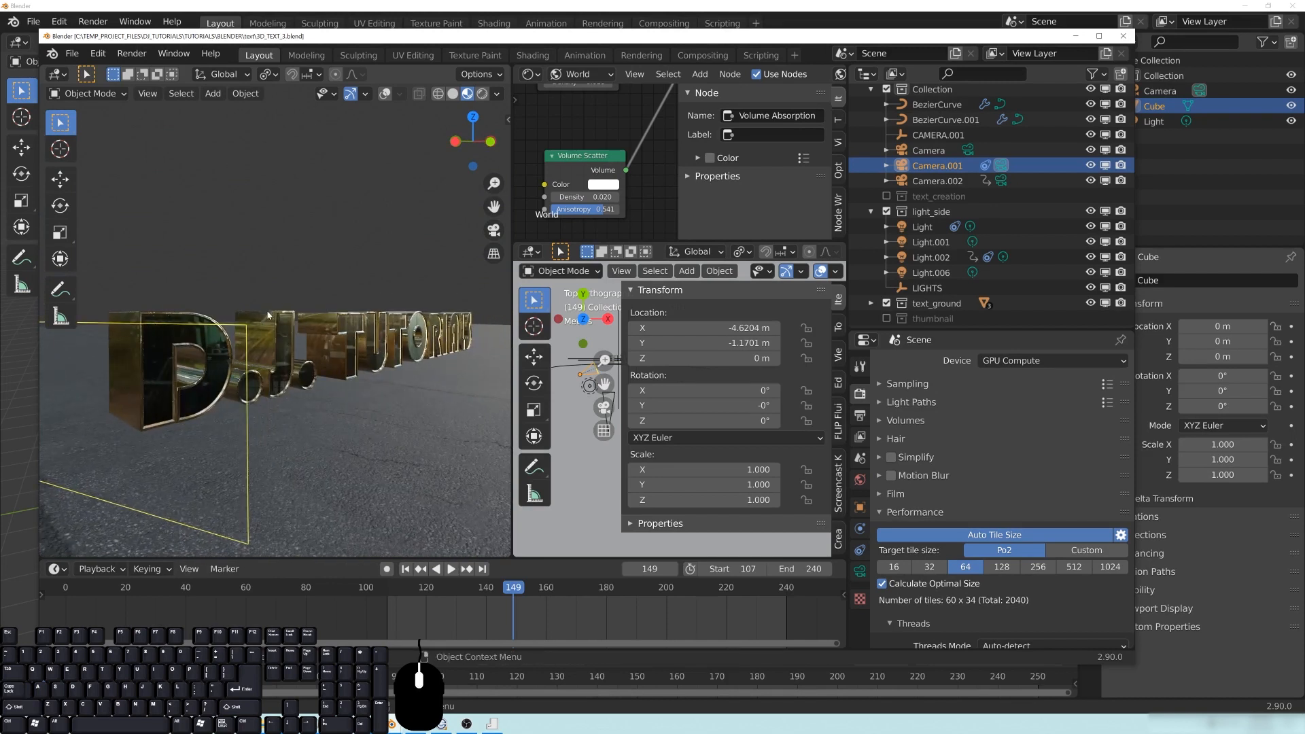
middle_drag(246, 382, 384, 361)
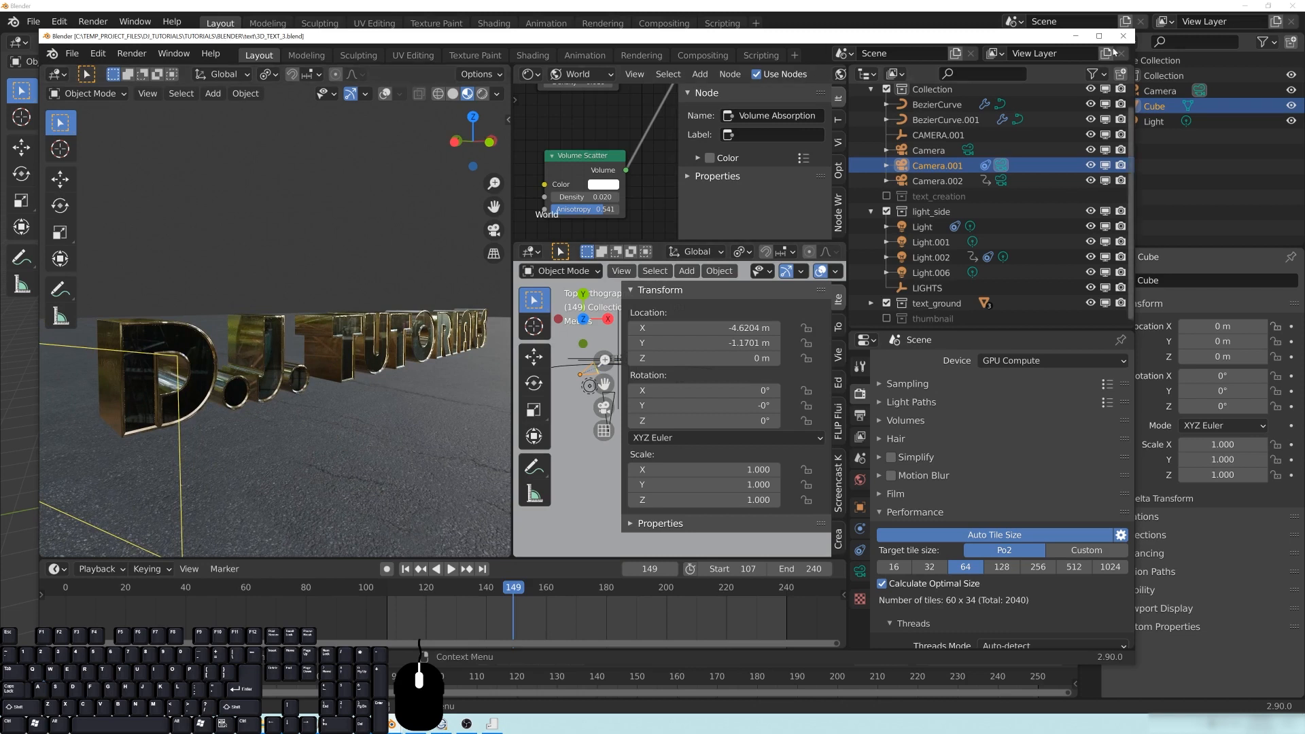
click(1076, 36)
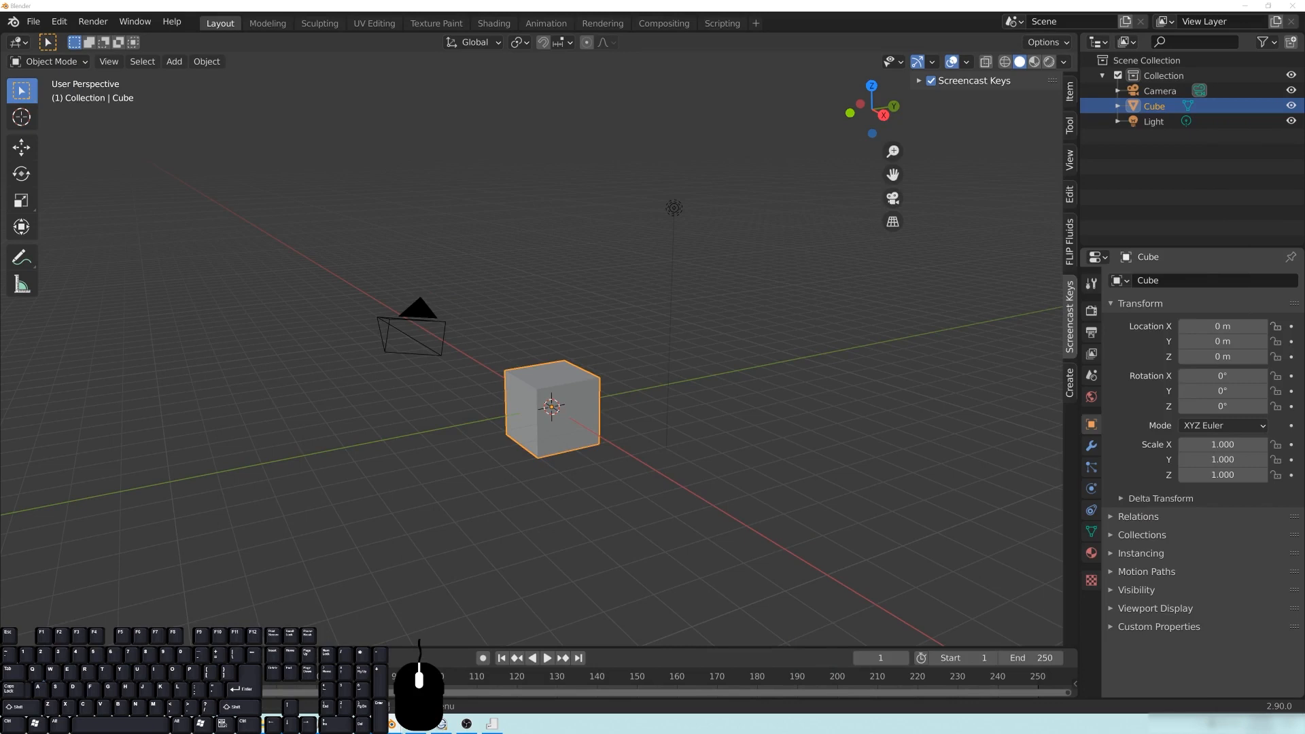
Step: Delete the default cube from the scene
middle_drag(618, 432, 571, 364)
middle_drag(571, 364, 583, 450)
click(543, 394)
key(x)
click(547, 389)
middle_drag(547, 389, 571, 402)
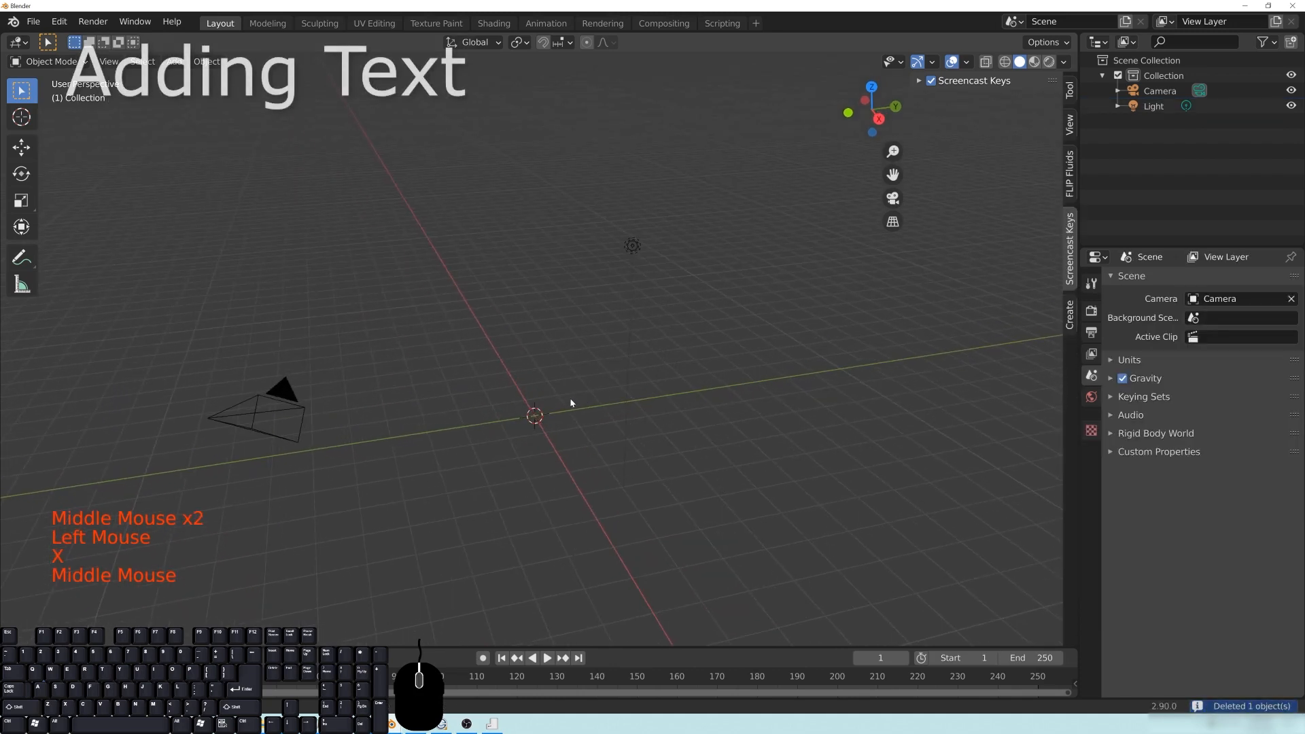
Step: Display the active tool settings beside the viewport and the scene's render settings in the properties editor
click(1070, 88)
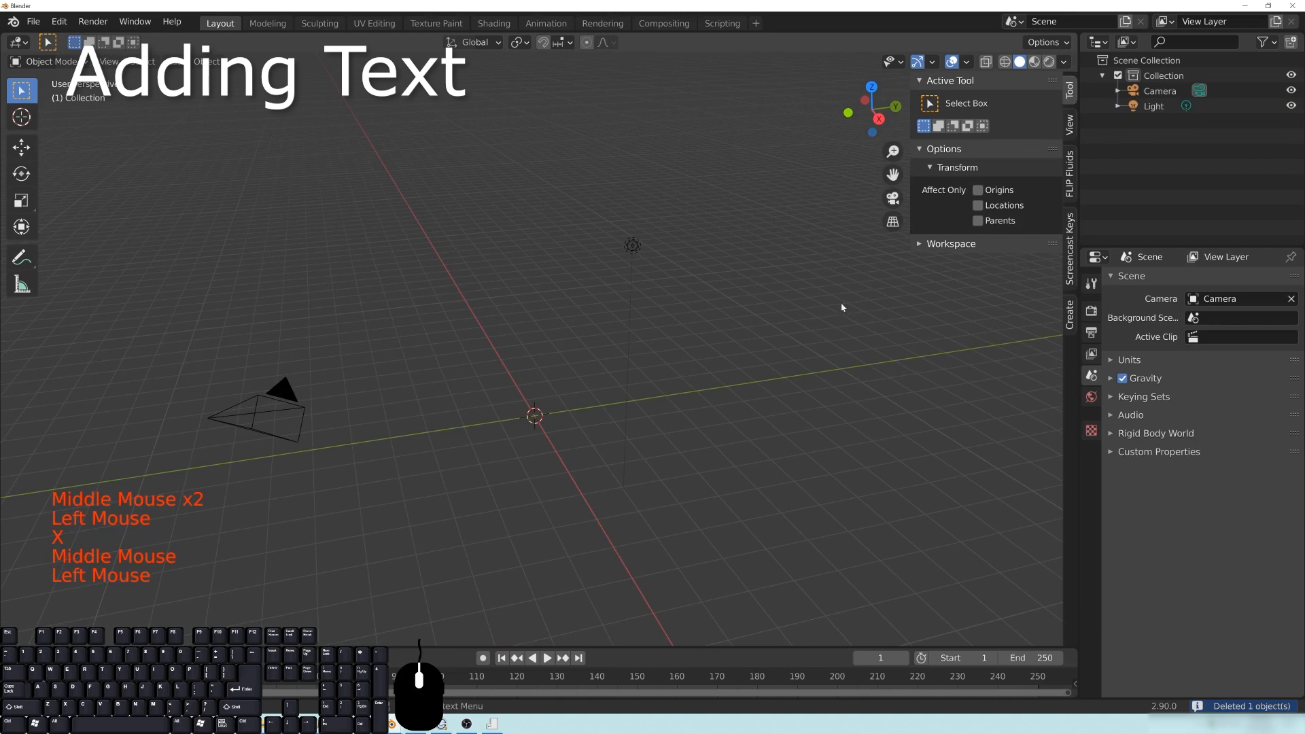
click(1069, 124)
click(1071, 178)
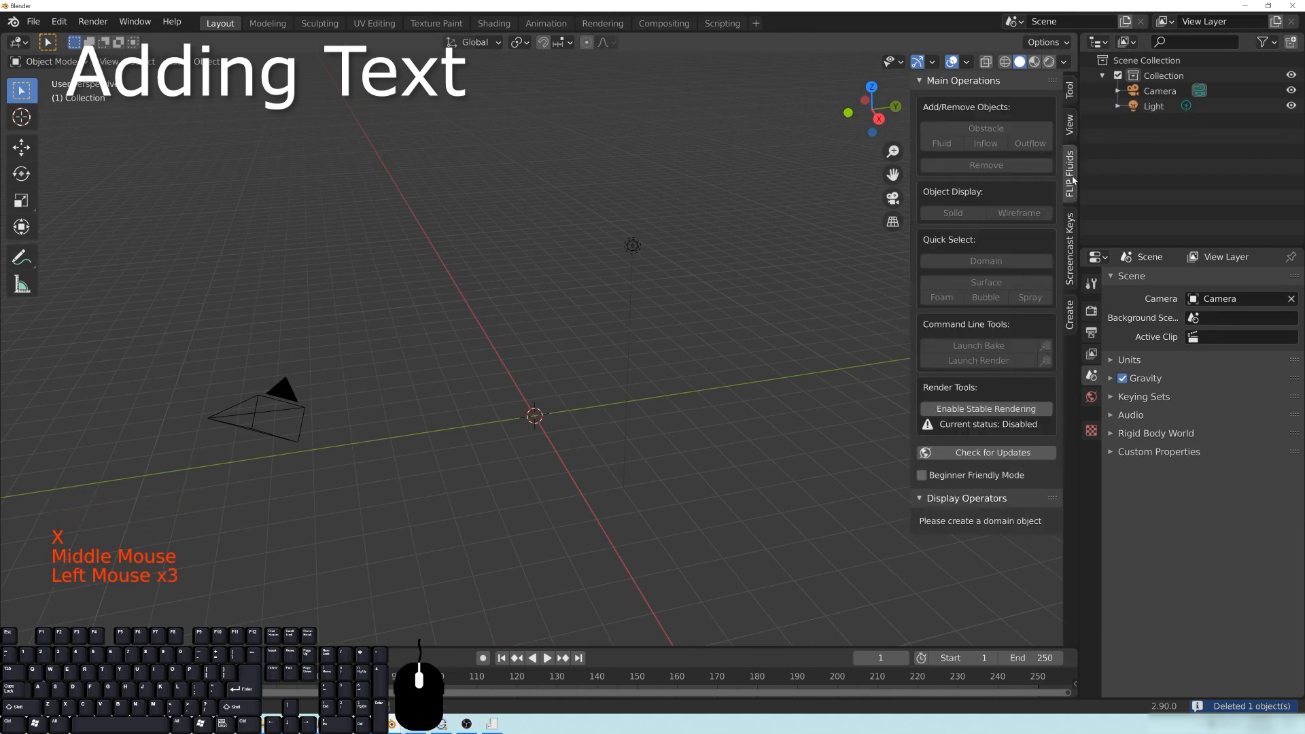
click(1072, 94)
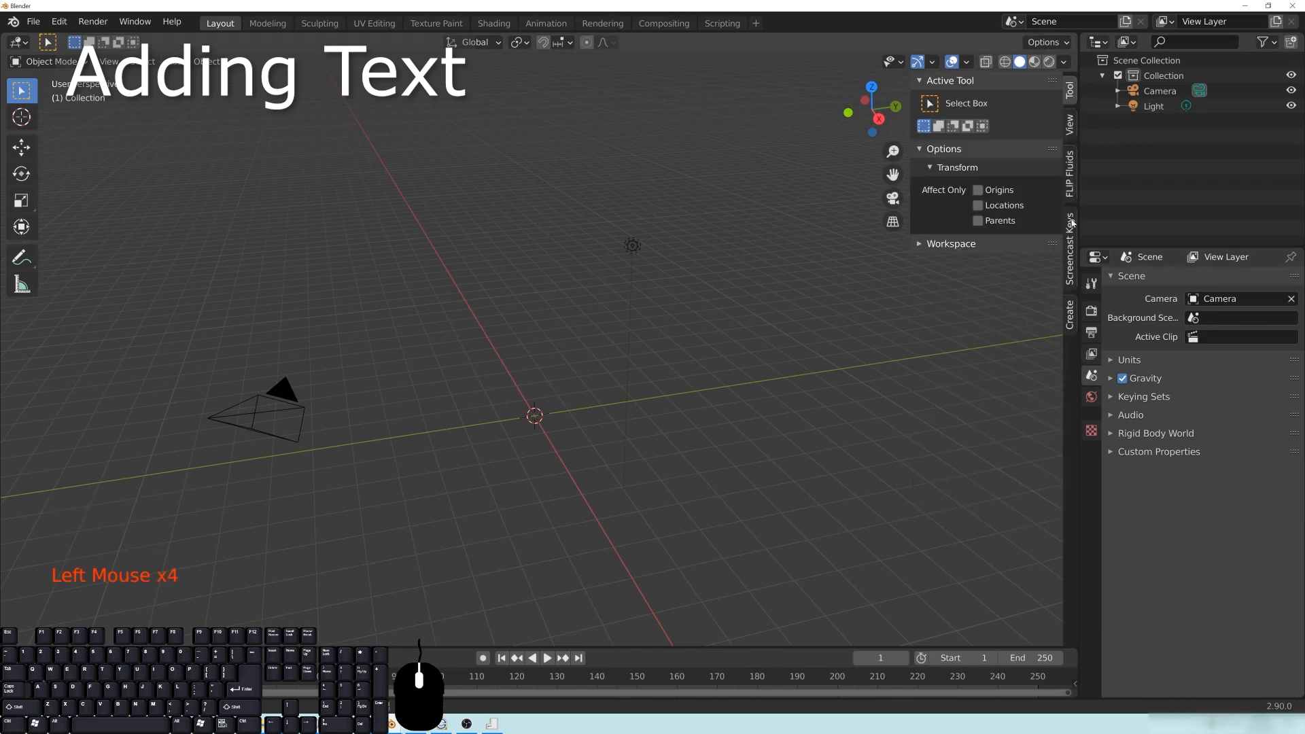
click(1091, 310)
middle_drag(654, 467, 560, 406)
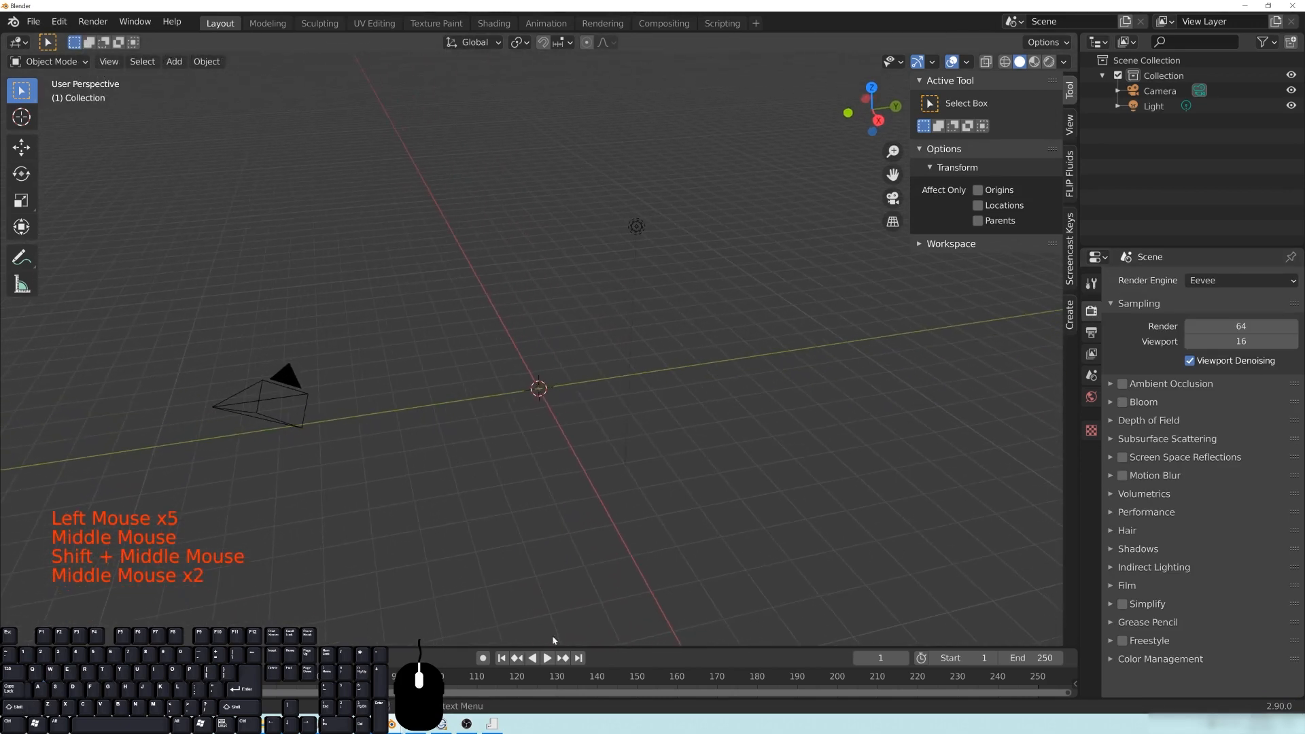
Step: Enlarge the timeline area by raising its border with the 3D viewport
drag(558, 647, 558, 602)
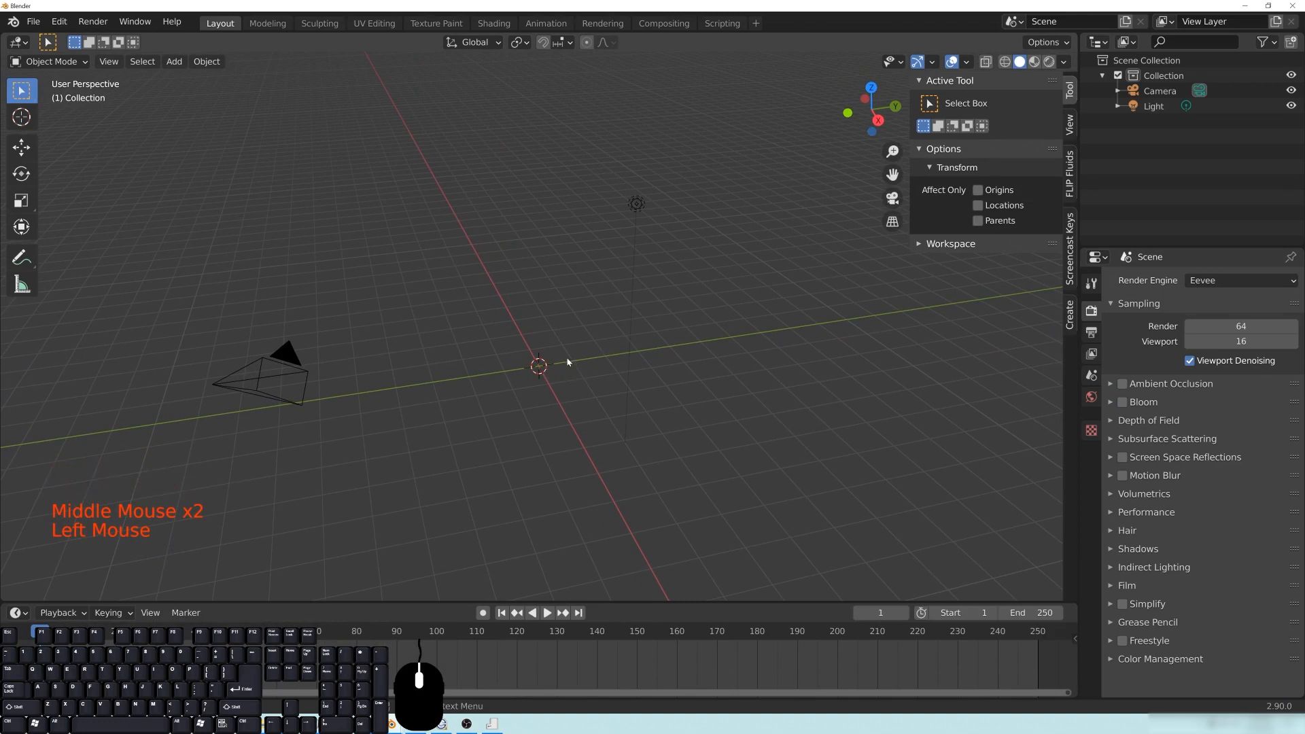
middle_drag(562, 371, 519, 390)
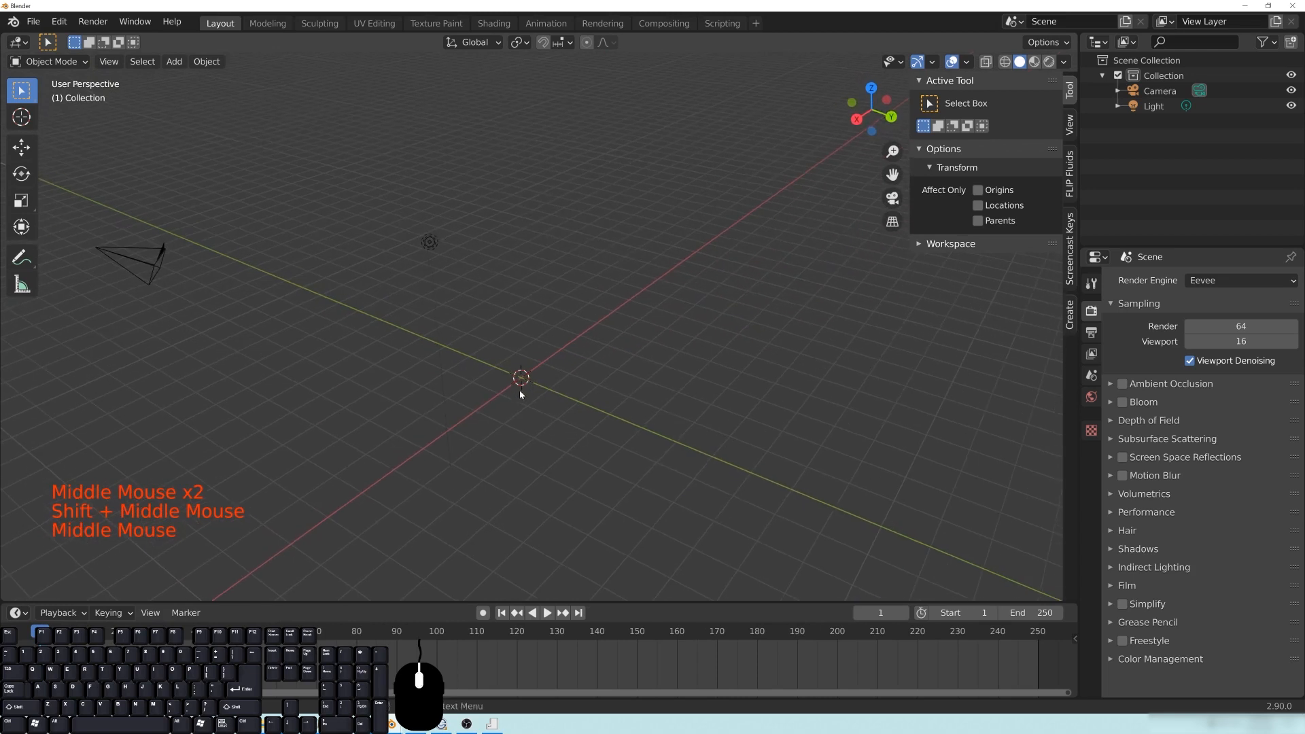
middle_drag(606, 343, 584, 372)
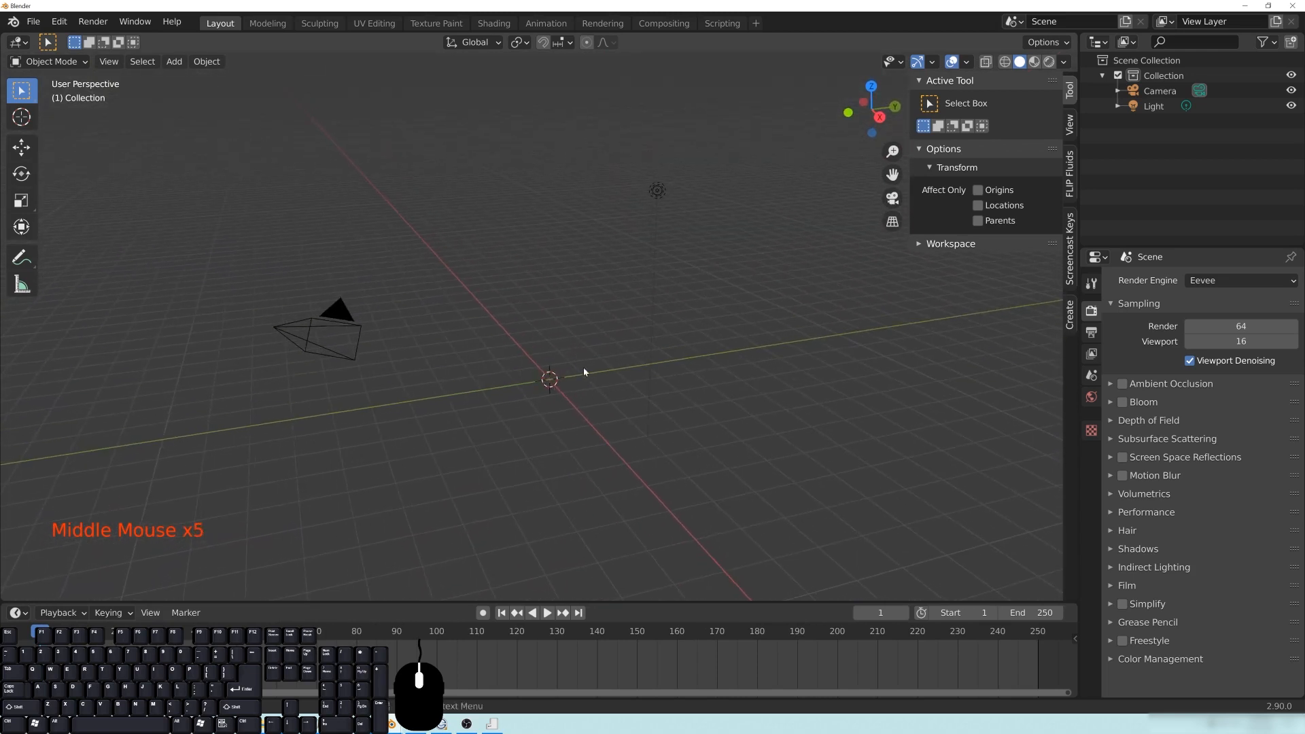
Step: Add a text object at the world origin
key(shift+a)
mouse_move(554, 408)
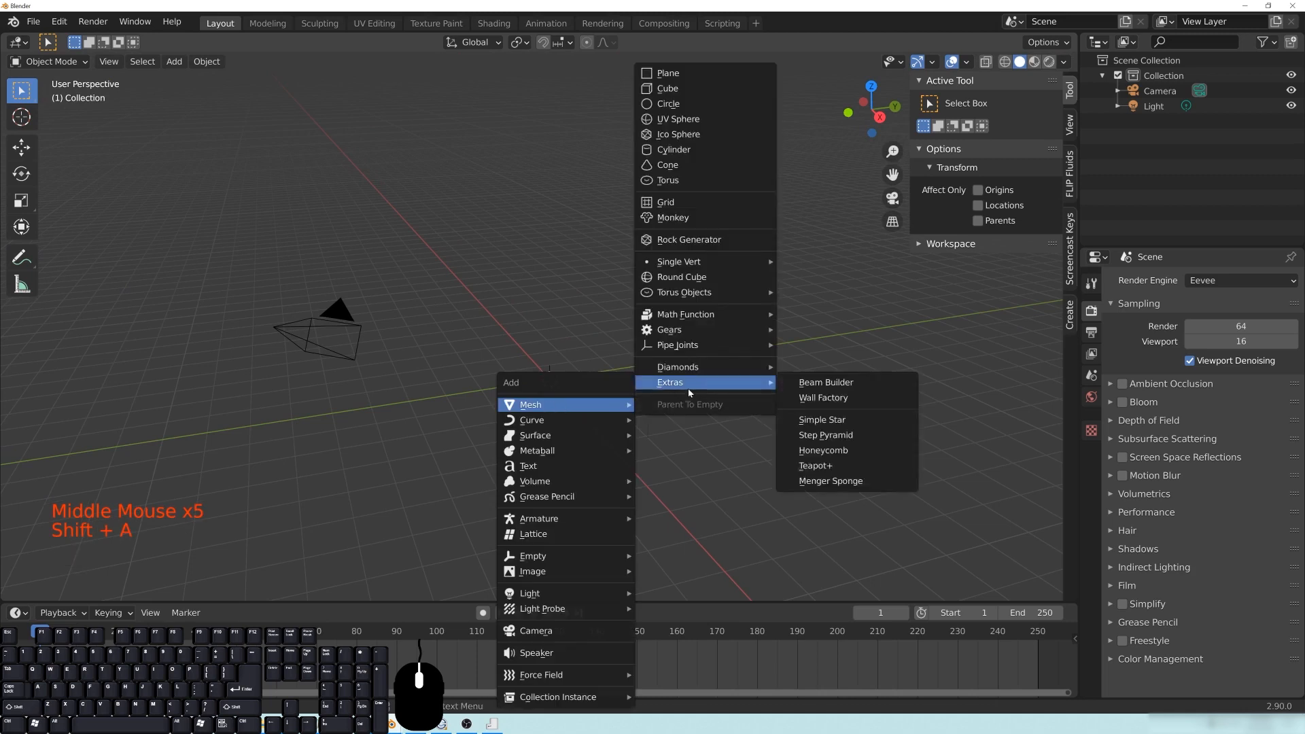
key(shift+a)
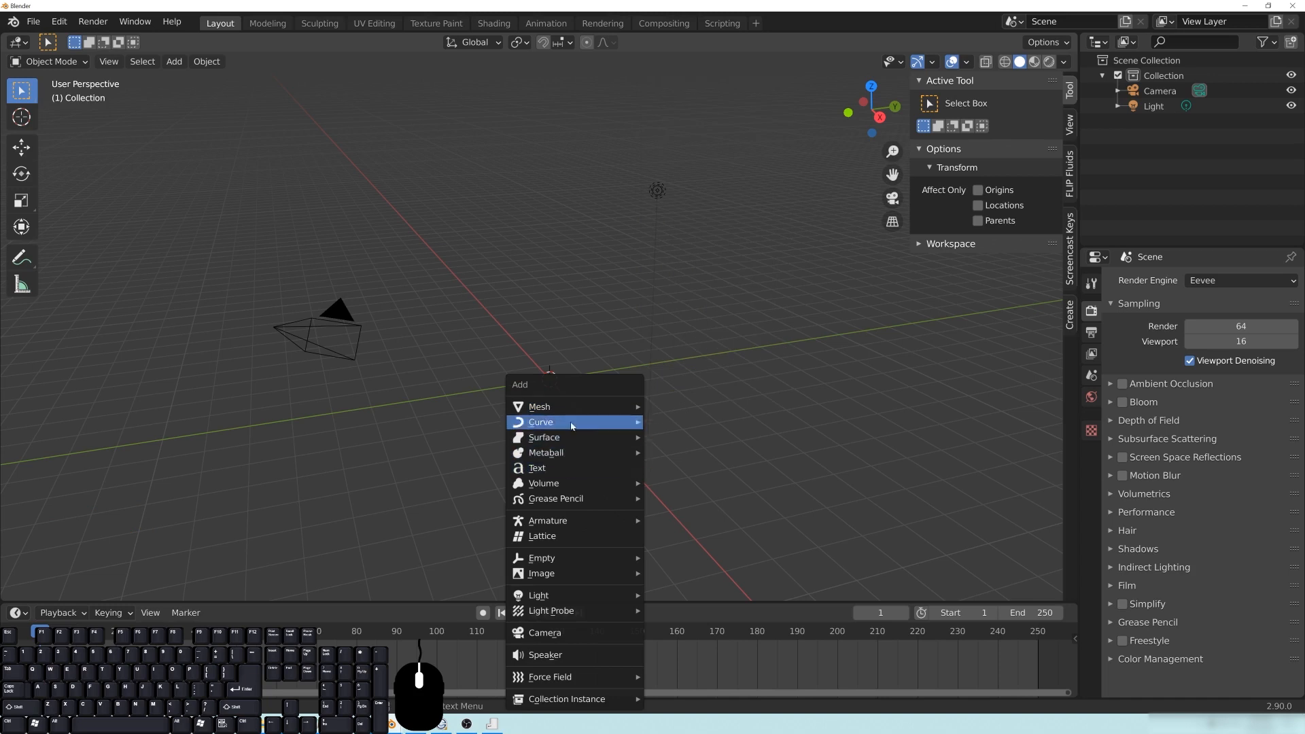
click(536, 467)
middle_drag(499, 399, 867, 388)
scroll(663, 387, up, 3)
scroll(663, 386, up, 2)
scroll(653, 478, up, 5)
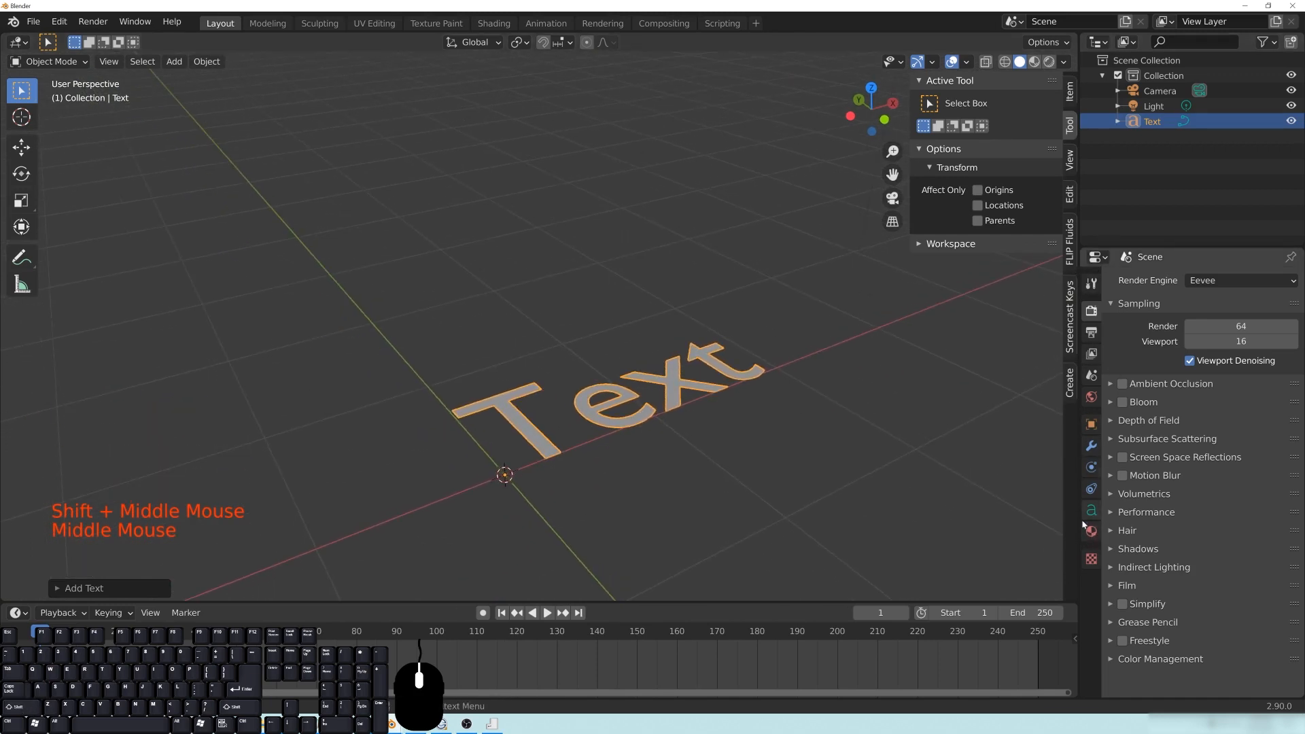
Step: Show the text object's data properties in a widened properties editor, with the Shape and Paragraph settings collapsed
click(1090, 514)
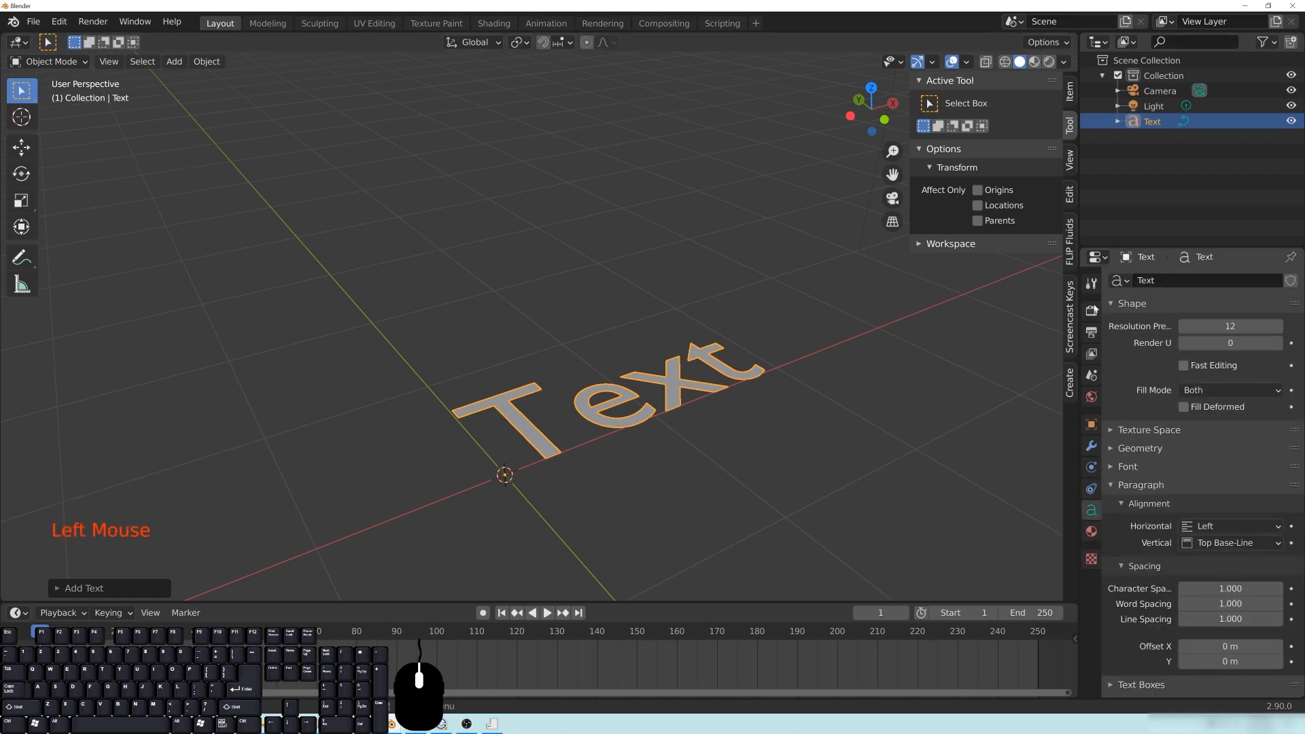
drag(1080, 311, 646, 315)
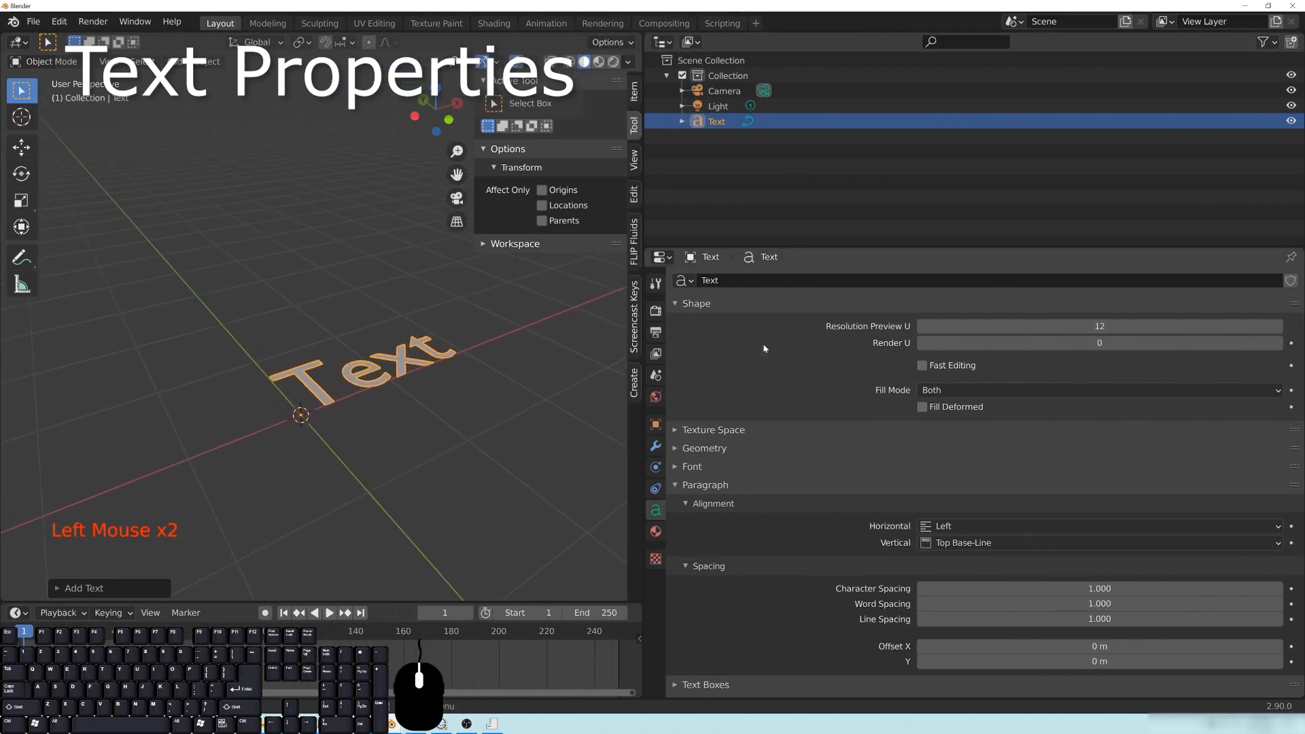
click(676, 303)
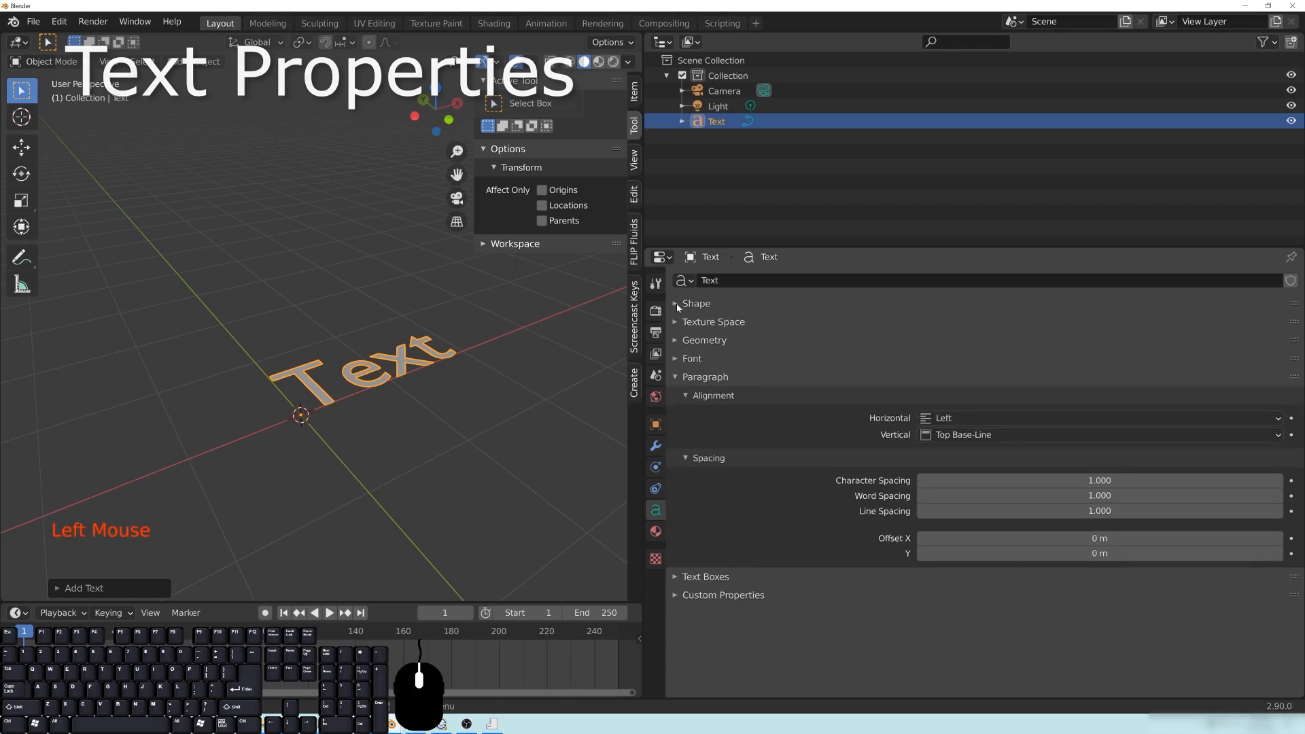
click(677, 377)
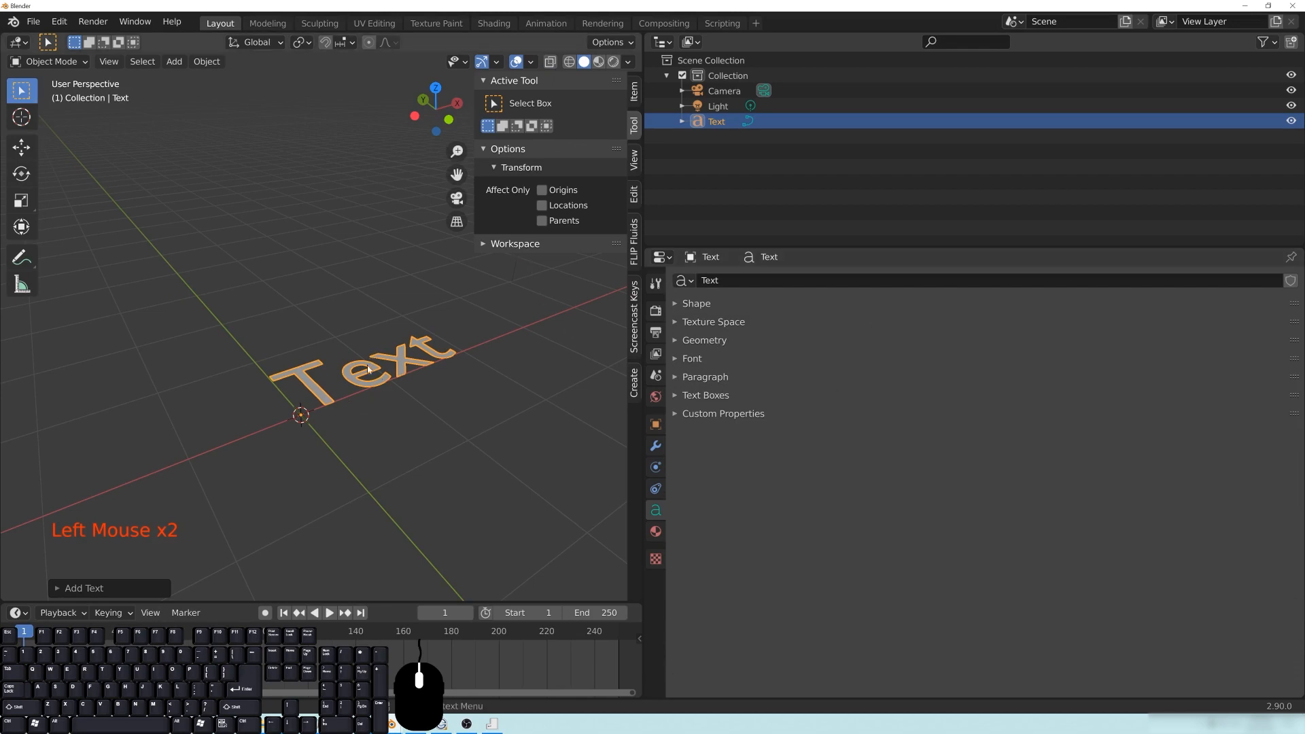
Step: Extrude the text by about 0.355 m in its Geometry settings
middle_drag(408, 367, 402, 329)
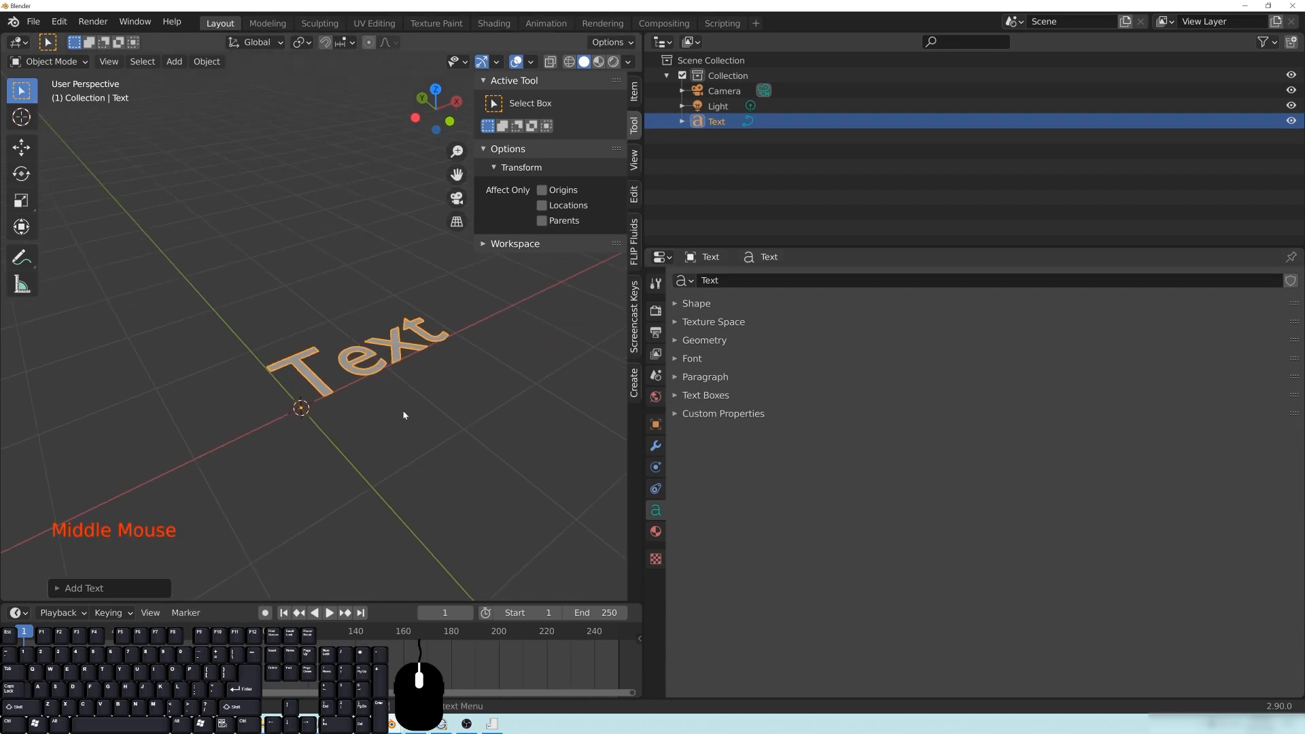
scroll(399, 406, up, 5)
shift+middle_drag(398, 405, 436, 351)
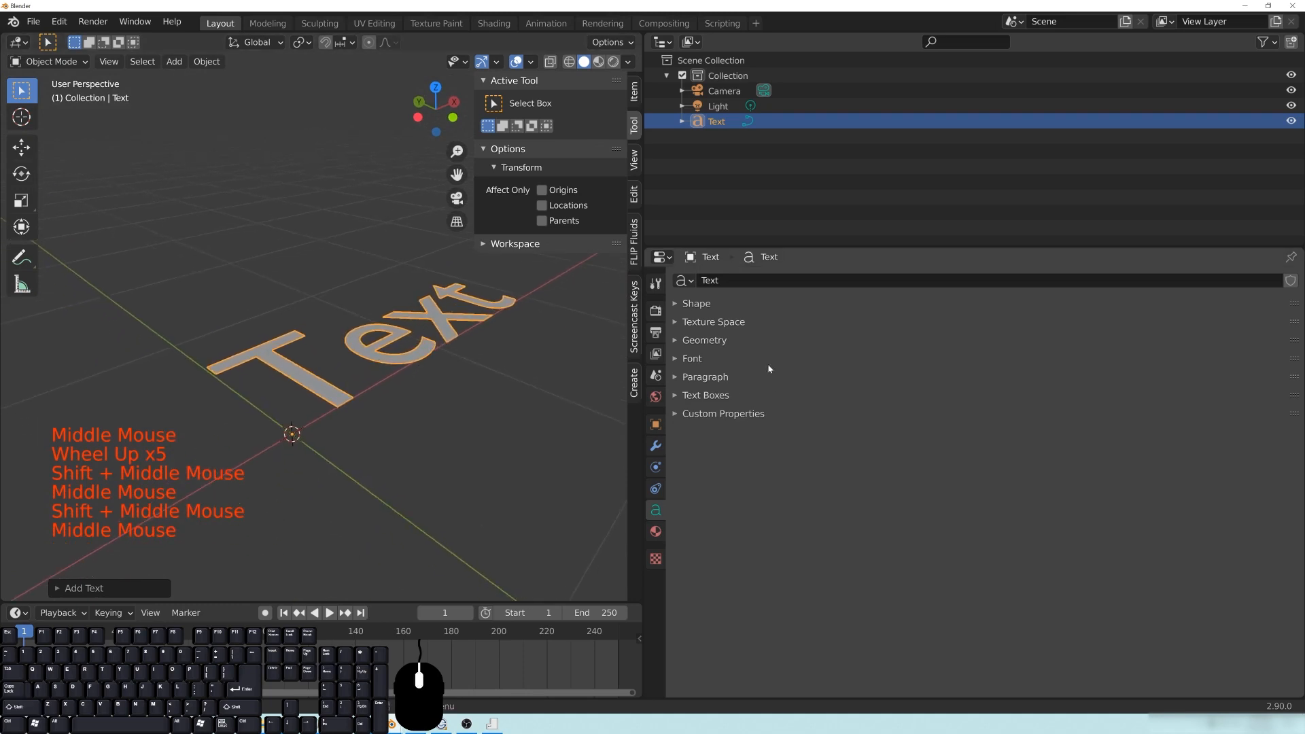
click(704, 340)
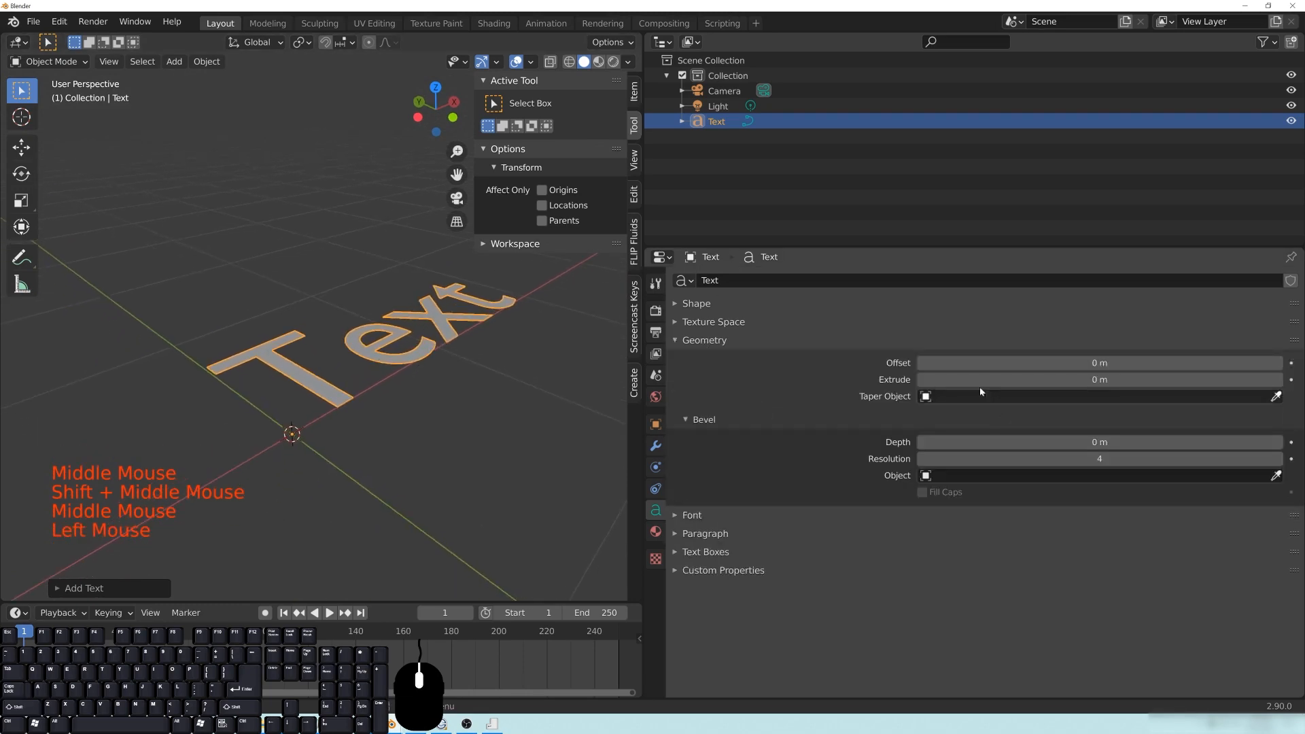
click(700, 420)
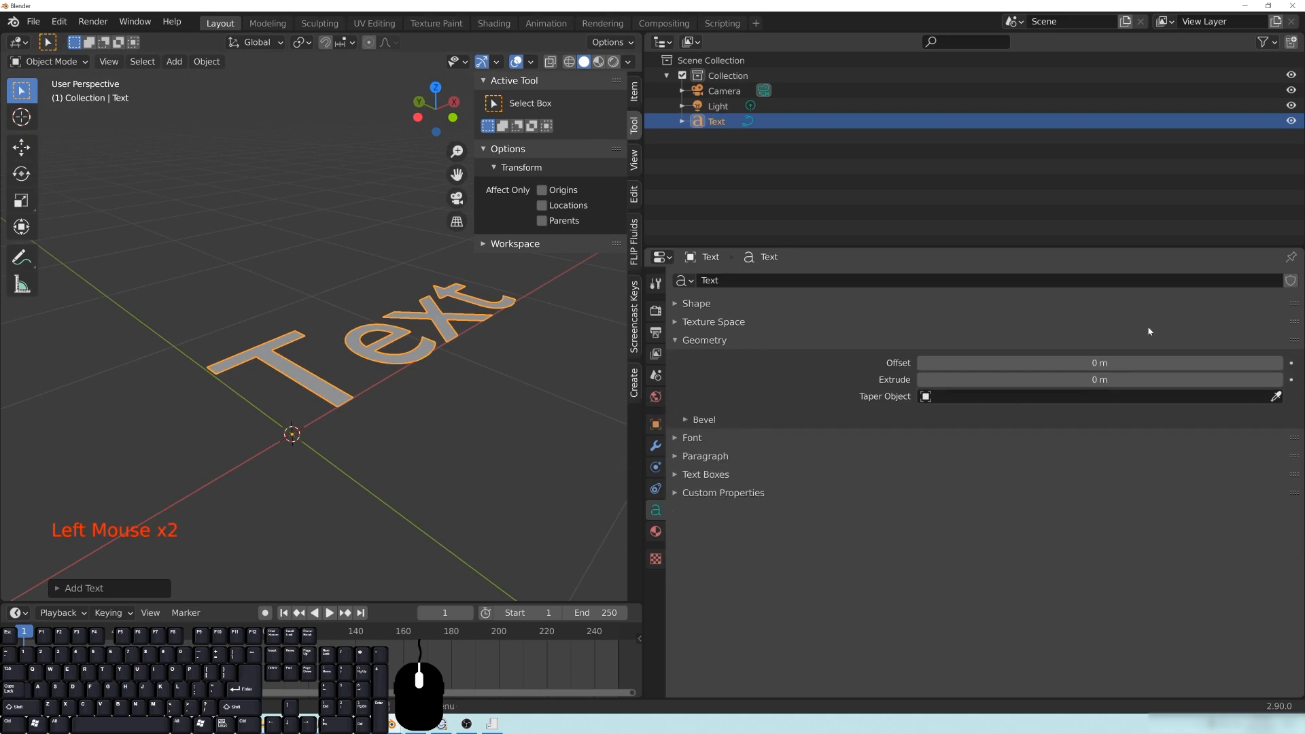
shift+drag(1019, 381, 1060, 380)
Step: Examine the thickness and sides of the extruded letters from several angles
middle_drag(292, 394, 405, 284)
scroll(410, 333, down, 3)
shift+middle_drag(410, 333, 397, 350)
middle_drag(398, 350, 365, 357)
middle_drag(392, 298, 399, 264)
scroll(374, 313, up, 1)
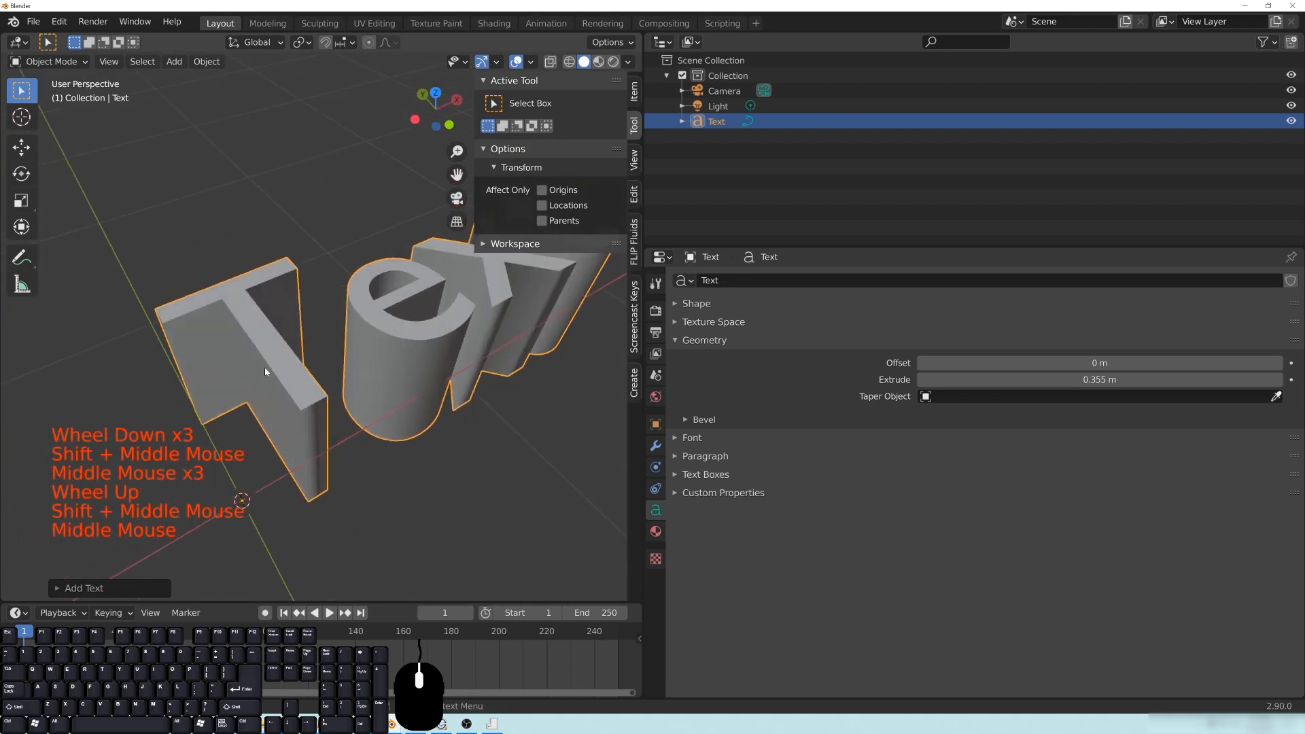
middle_drag(406, 358, 438, 386)
scroll(397, 364, up, 1)
scroll(405, 349, down, 3)
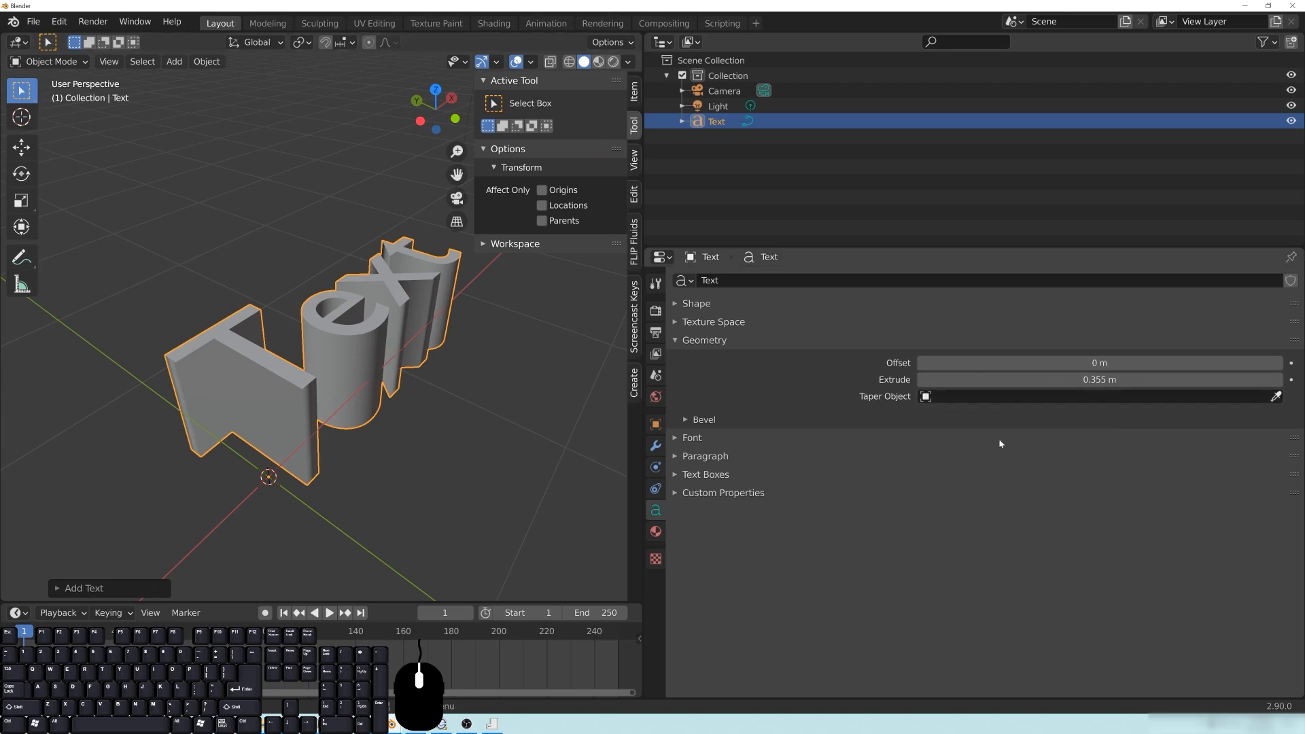
Step: Bevel the edges of the extruded text with a depth of about 0.037 m
click(707, 419)
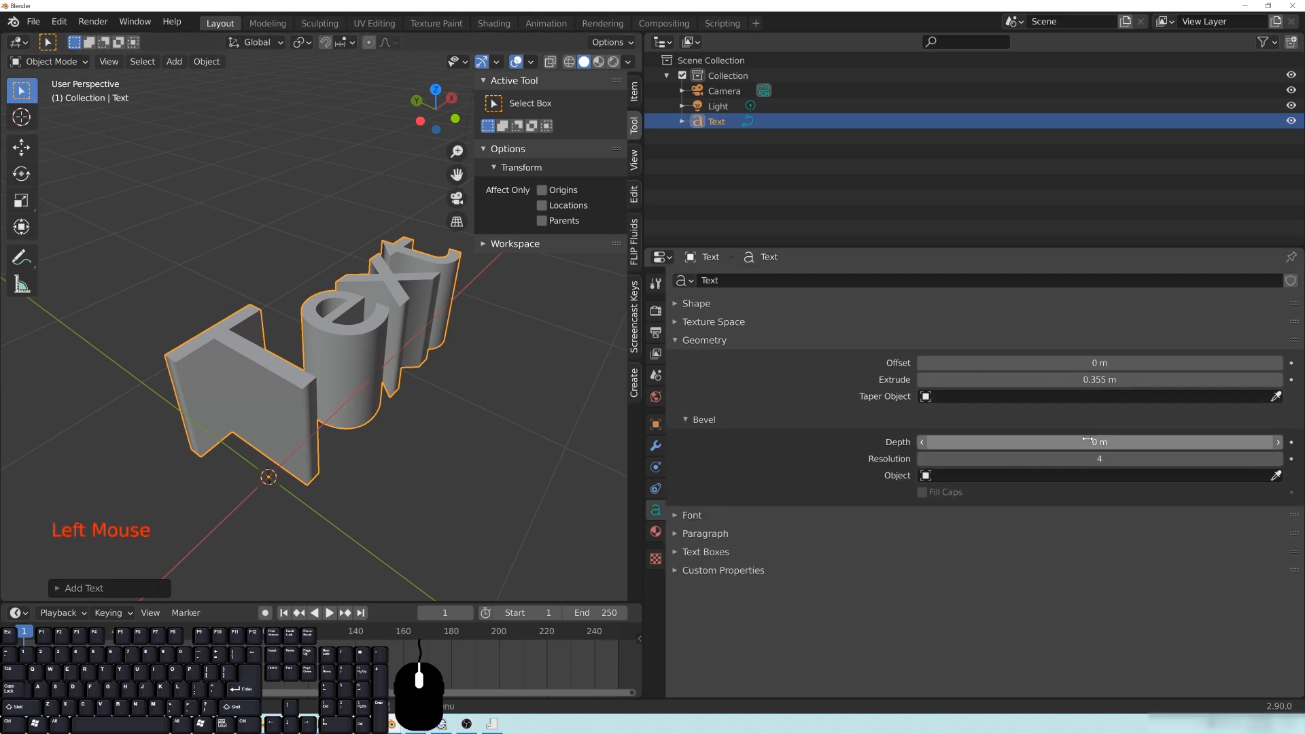
shift+drag(1091, 442, 1122, 442)
scroll(502, 416, up, 4)
shift+middle_drag(476, 428, 242, 414)
scroll(449, 367, up, 2)
middle_drag(438, 373, 358, 379)
Step: Try lower bevel resolution values on the edges of the text
click(926, 460)
click(926, 460)
click(926, 459)
click(926, 459)
click(926, 460)
click(926, 459)
middle_drag(418, 412, 329, 372)
Step: Raise the bevel resolution of the text to 3 and check the rounded edges
click(1280, 459)
click(1279, 459)
click(1279, 459)
click(1280, 459)
click(1280, 459)
middle_drag(272, 286, 302, 305)
scroll(318, 360, down, 4)
middle_drag(318, 360, 312, 305)
middle_drag(255, 389, 373, 378)
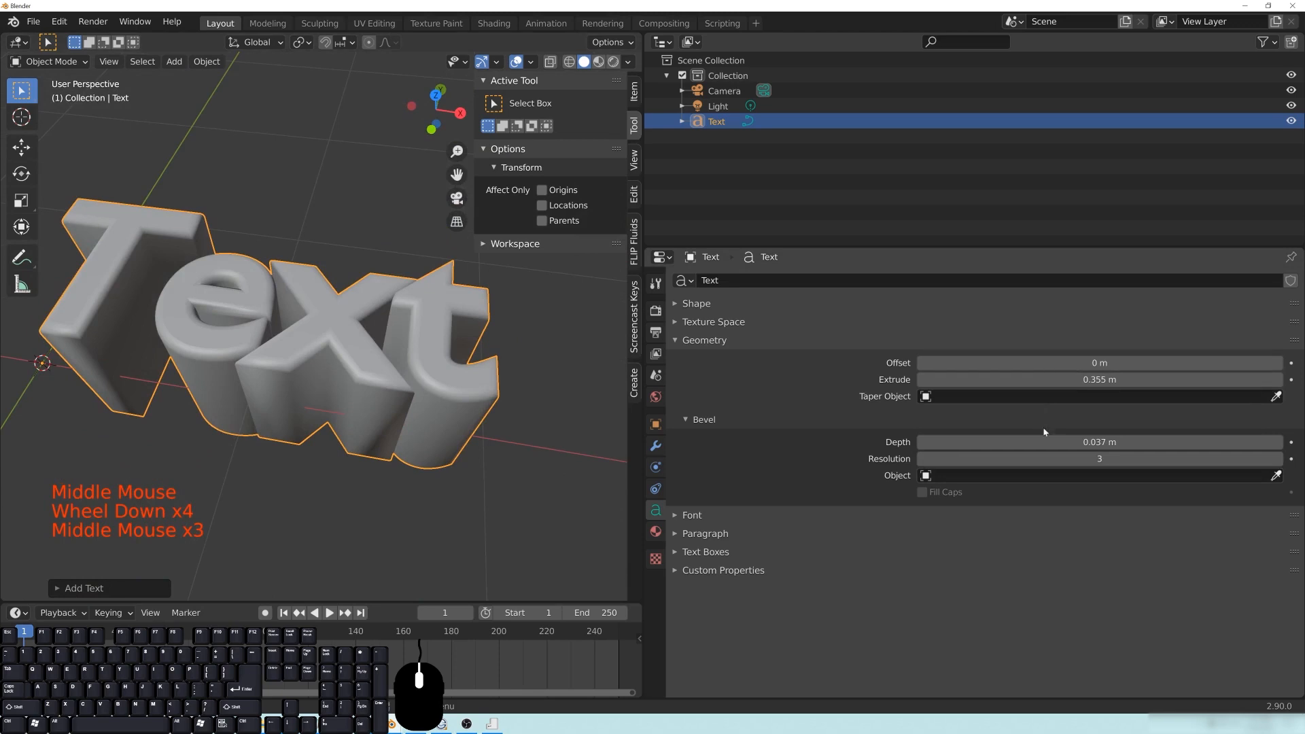
Step: Reduce the bevel depth of the text to about 0.017 m and collapse the Bevel and Geometry settings
shift+drag(1044, 442, 994, 442)
middle_drag(375, 378, 268, 342)
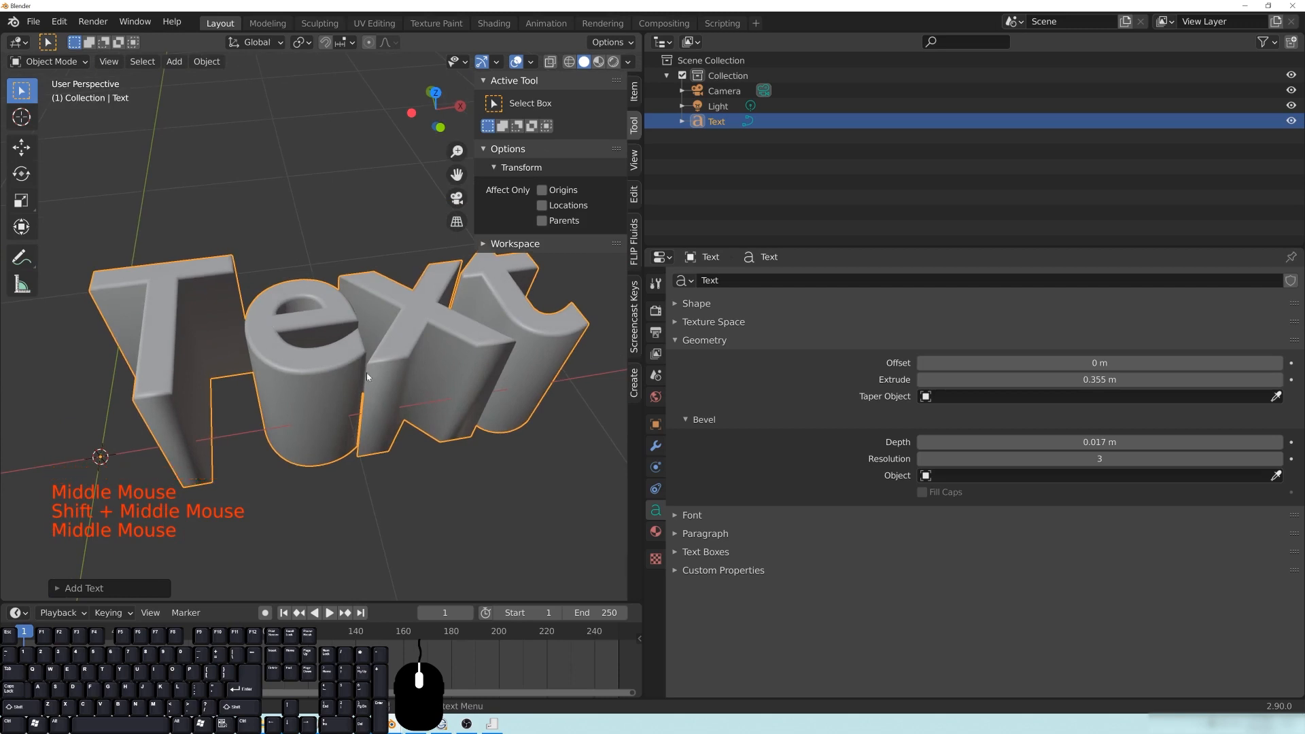
middle_drag(443, 340, 388, 367)
middle_drag(387, 367, 398, 409)
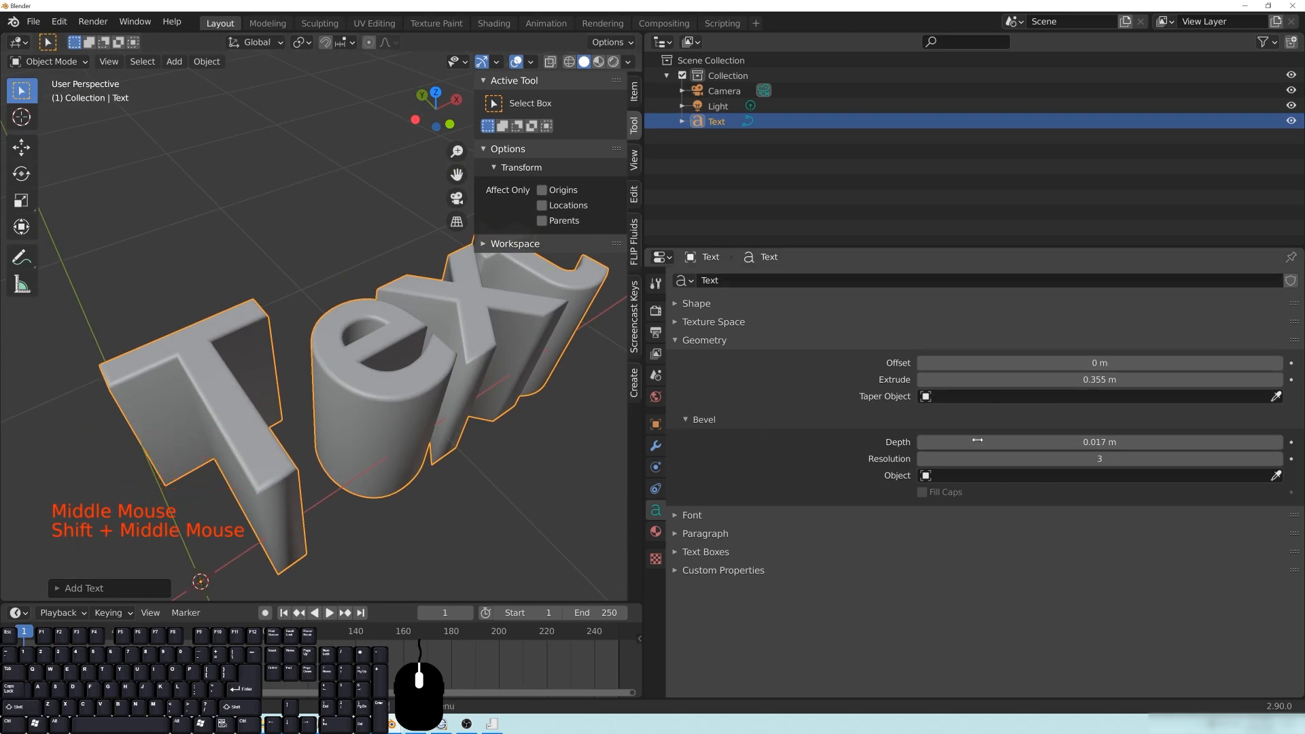
click(707, 420)
click(744, 340)
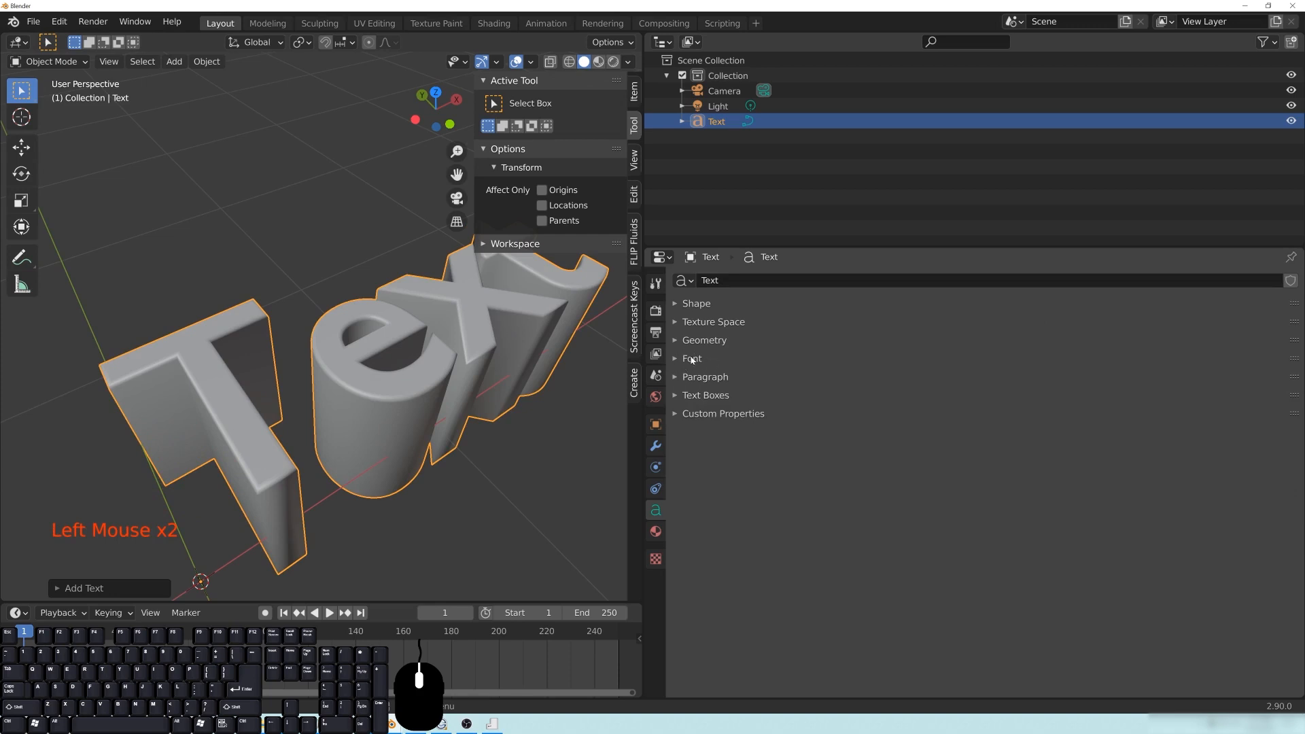
Step: Expand the Shape settings of the text
click(686, 322)
click(686, 322)
click(691, 303)
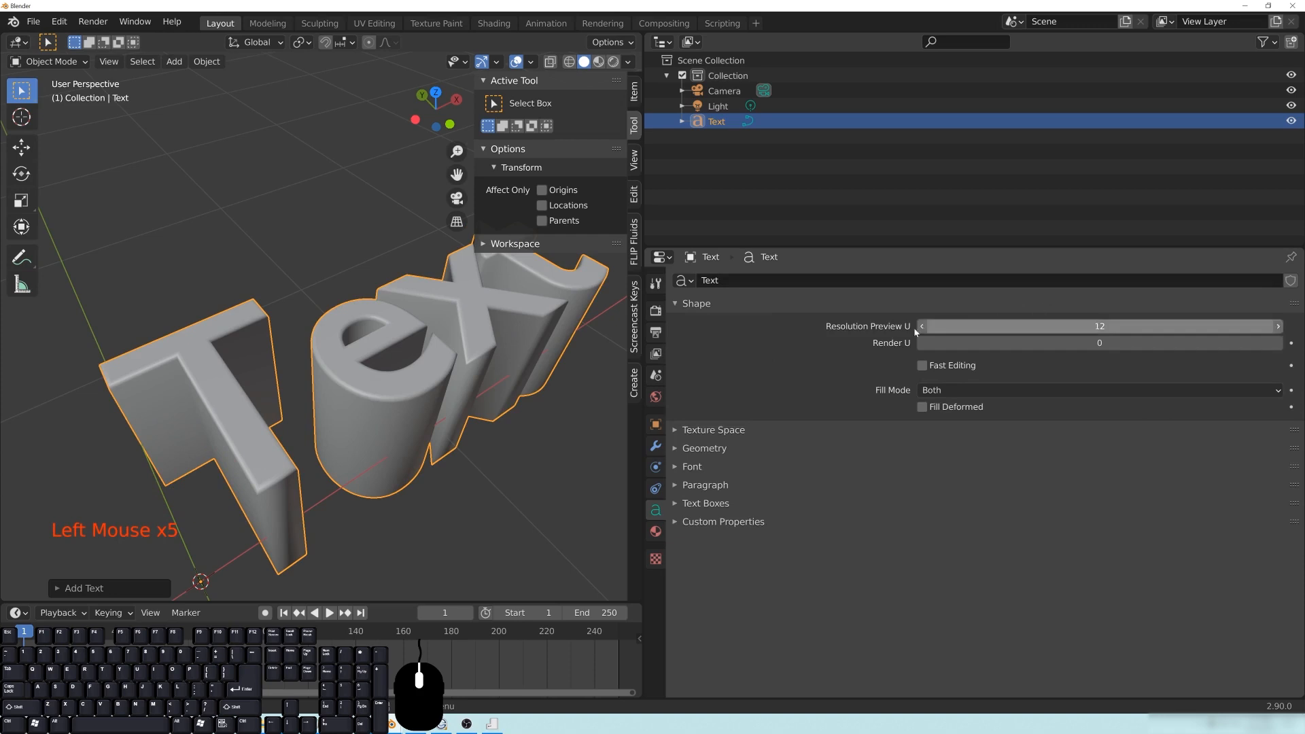
mouse_move(340, 422)
shift+middle_down()
mouse_move(272, 422)
mouse_move(353, 435)
shift+middle_up()
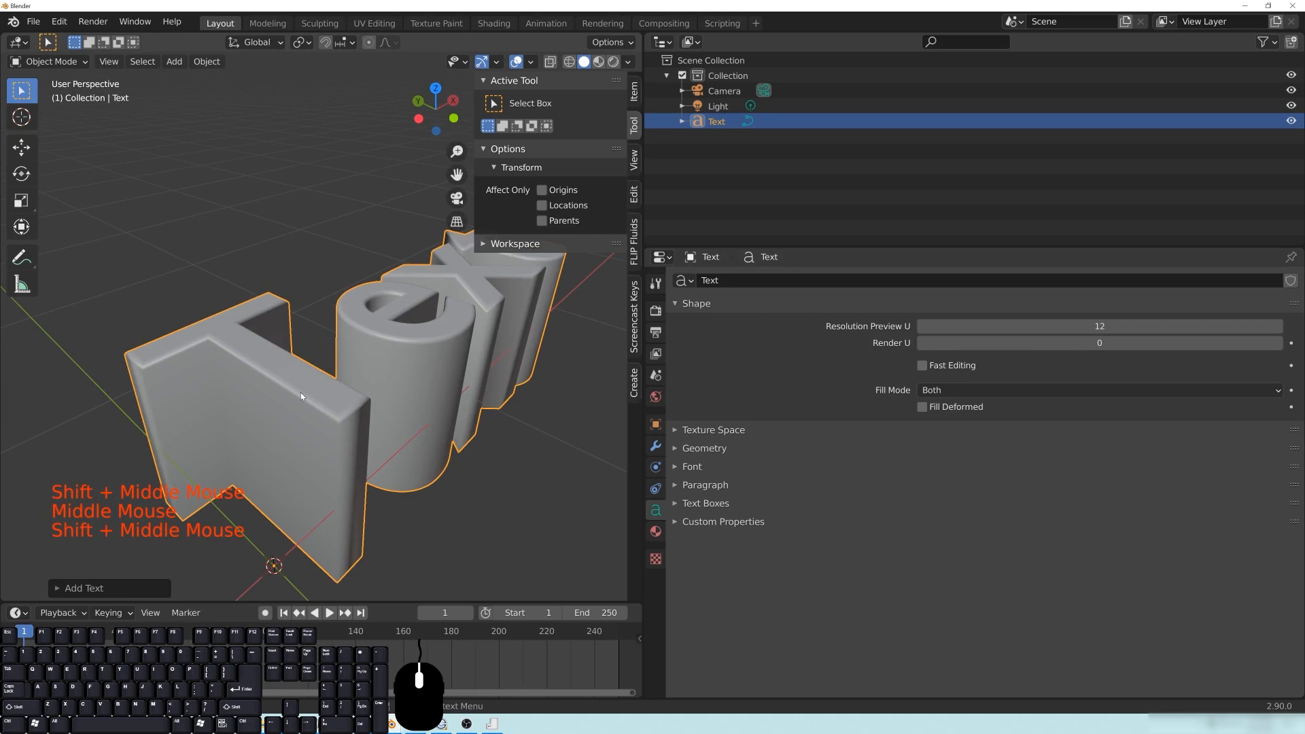
Step: Lower the preview resolution U of the text to 1 and check how the curved letters are affected
click(922, 326)
click(923, 327)
click(922, 326)
click(923, 326)
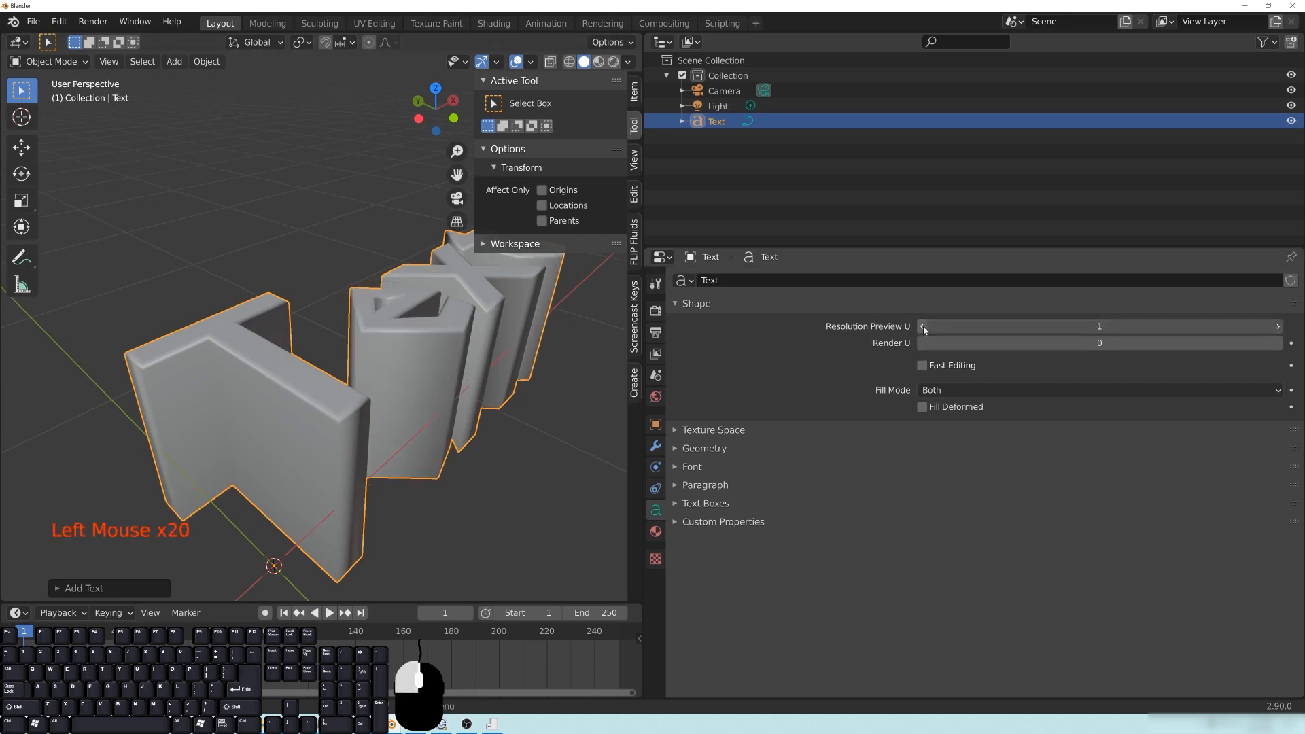
middle_drag(292, 354, 314, 345)
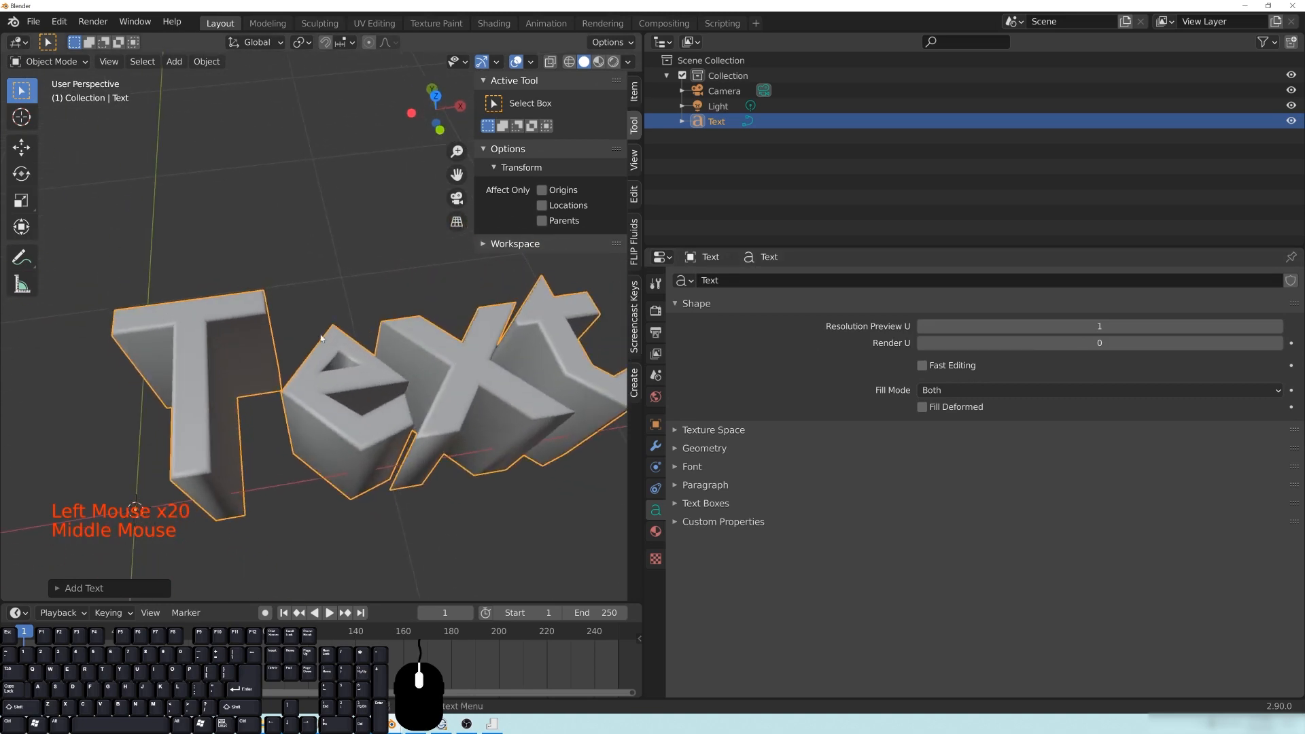
middle_drag(340, 410, 331, 408)
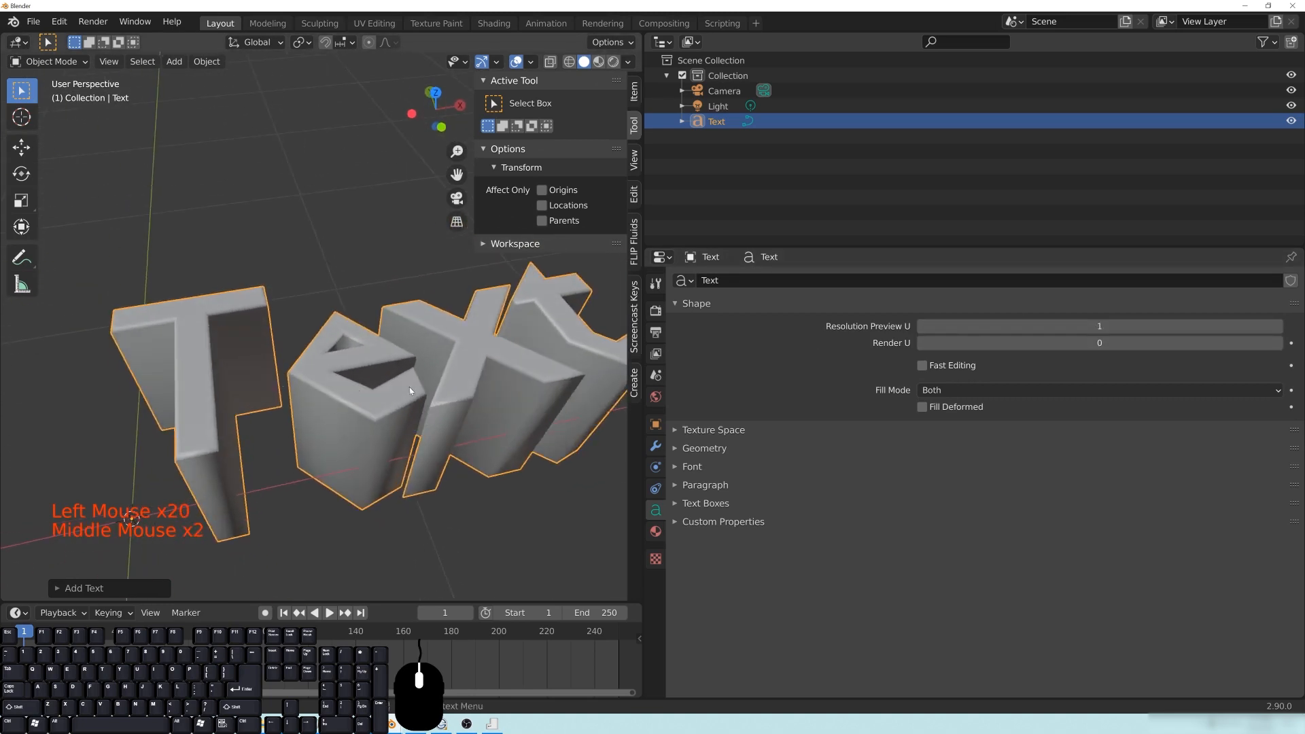
Step: Raise the preview resolution U of the text to 9 and inspect the curves of the letter e up close
click(1278, 327)
click(1278, 327)
click(1278, 327)
click(1278, 327)
click(1278, 327)
click(1278, 327)
click(1278, 327)
click(1279, 327)
middle_drag(406, 428, 367, 404)
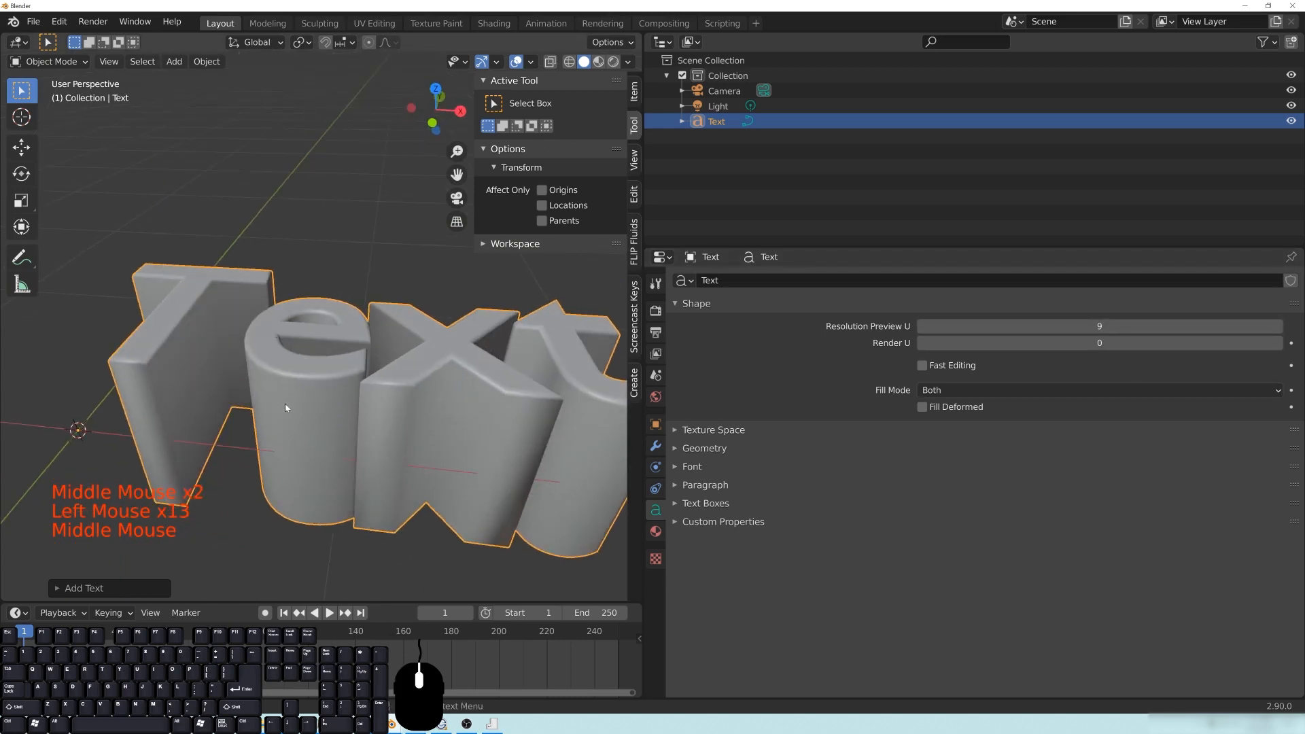
scroll(285, 406, up, 3)
shift+middle_drag(287, 401, 228, 397)
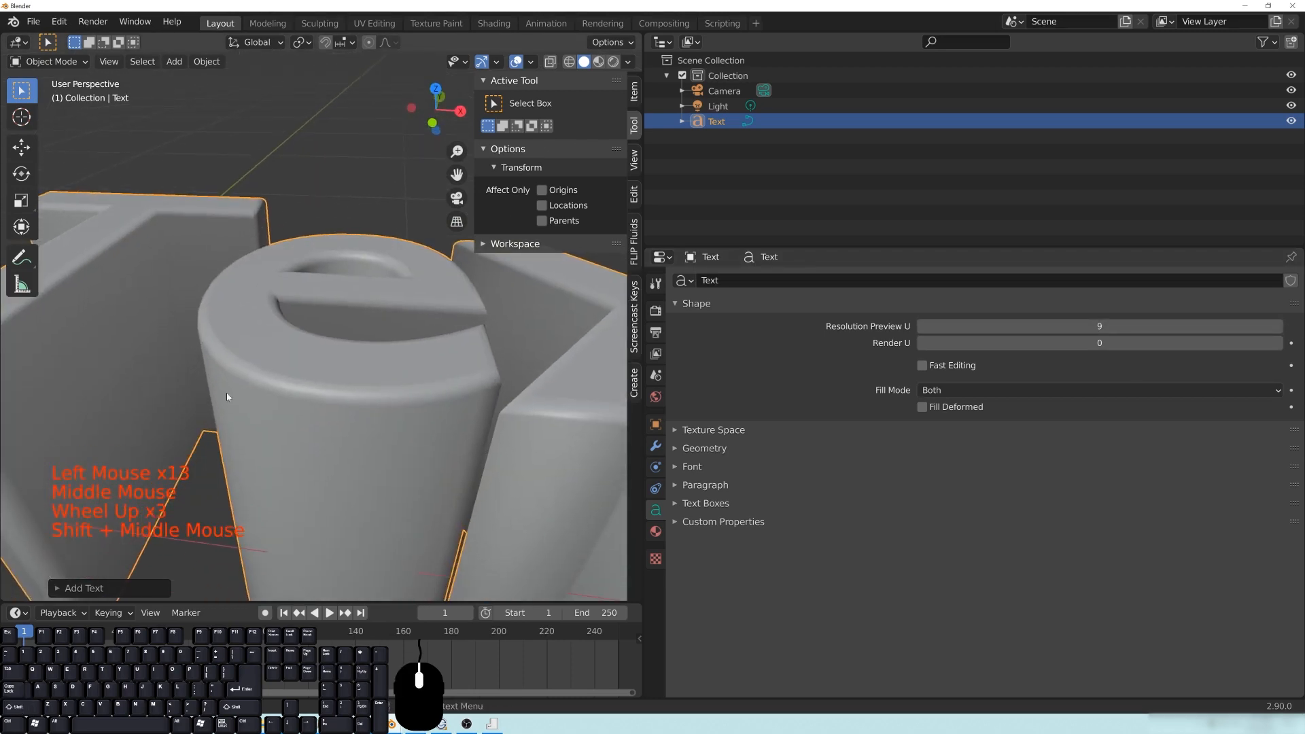
Step: Set the preview resolution U of the text to 12
click(1278, 327)
click(1278, 327)
click(1278, 327)
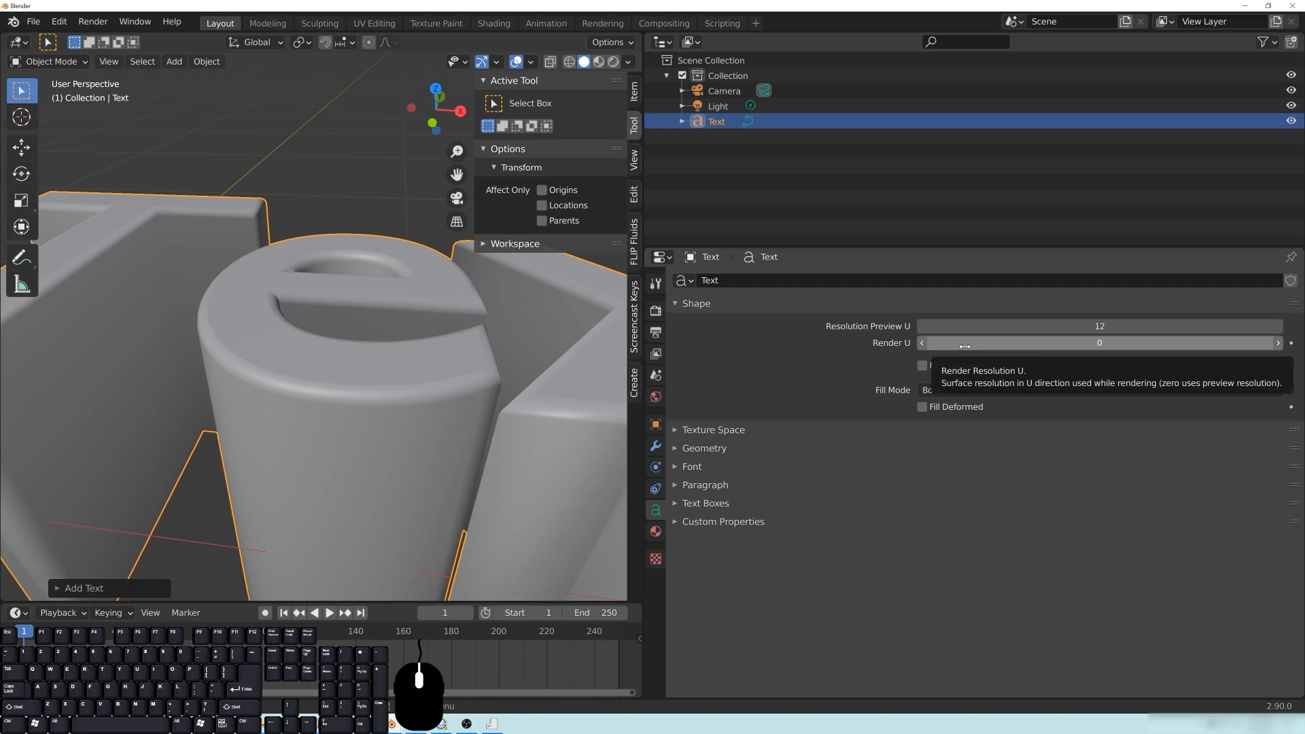
Step: Set the fill mode of the text to None and inspect the letters from several angles
middle_drag(408, 340, 370, 414)
scroll(437, 437, down, 2)
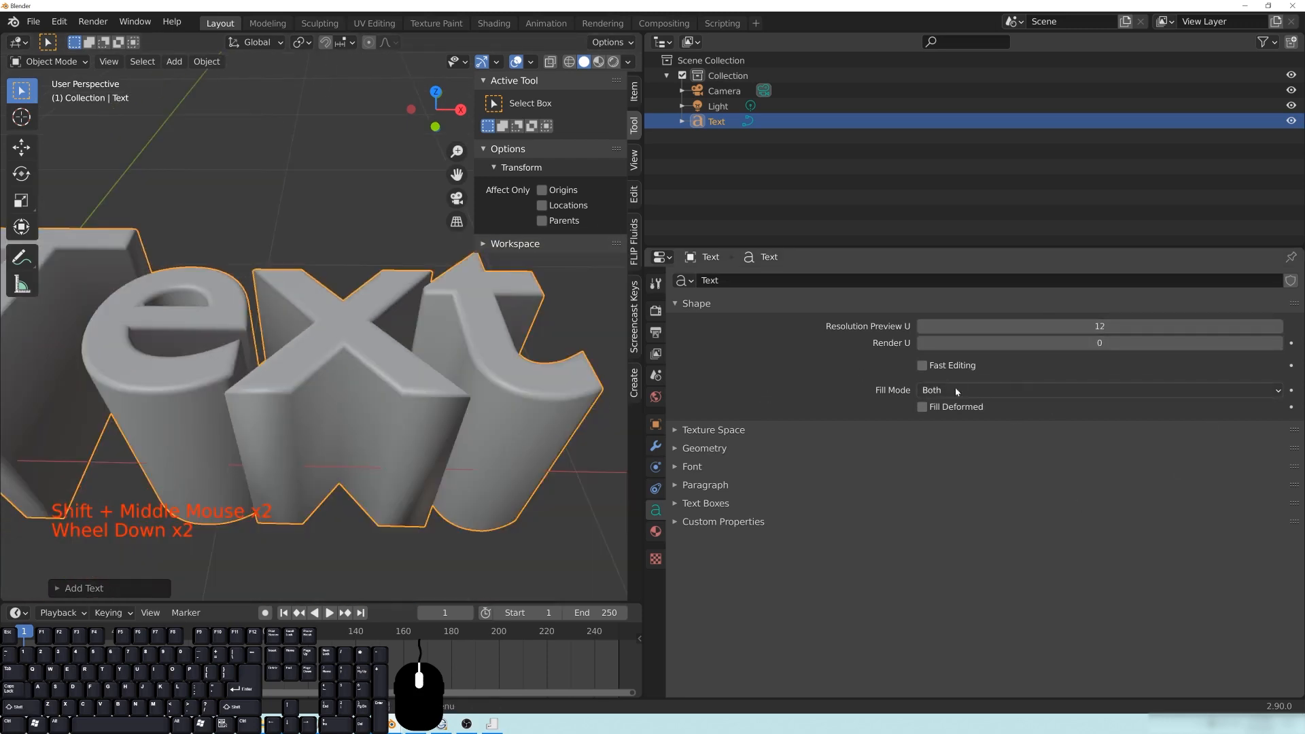
click(941, 397)
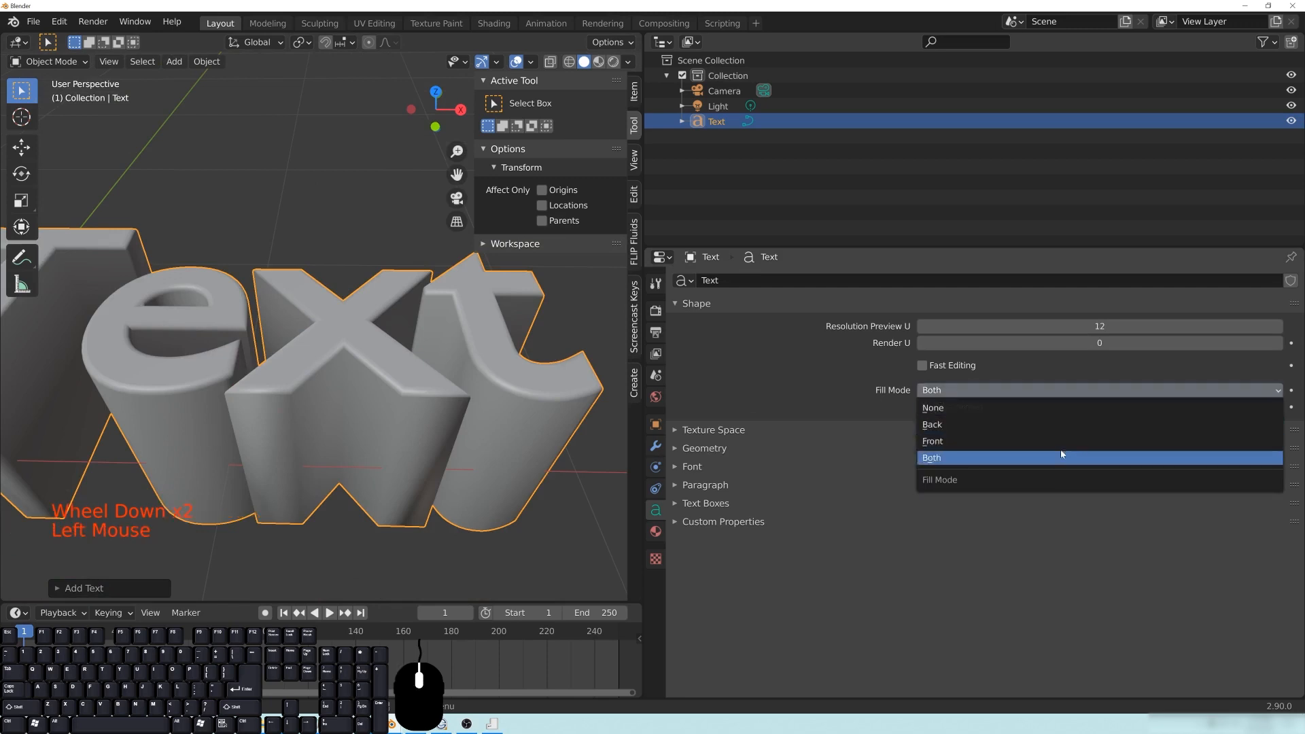
click(942, 413)
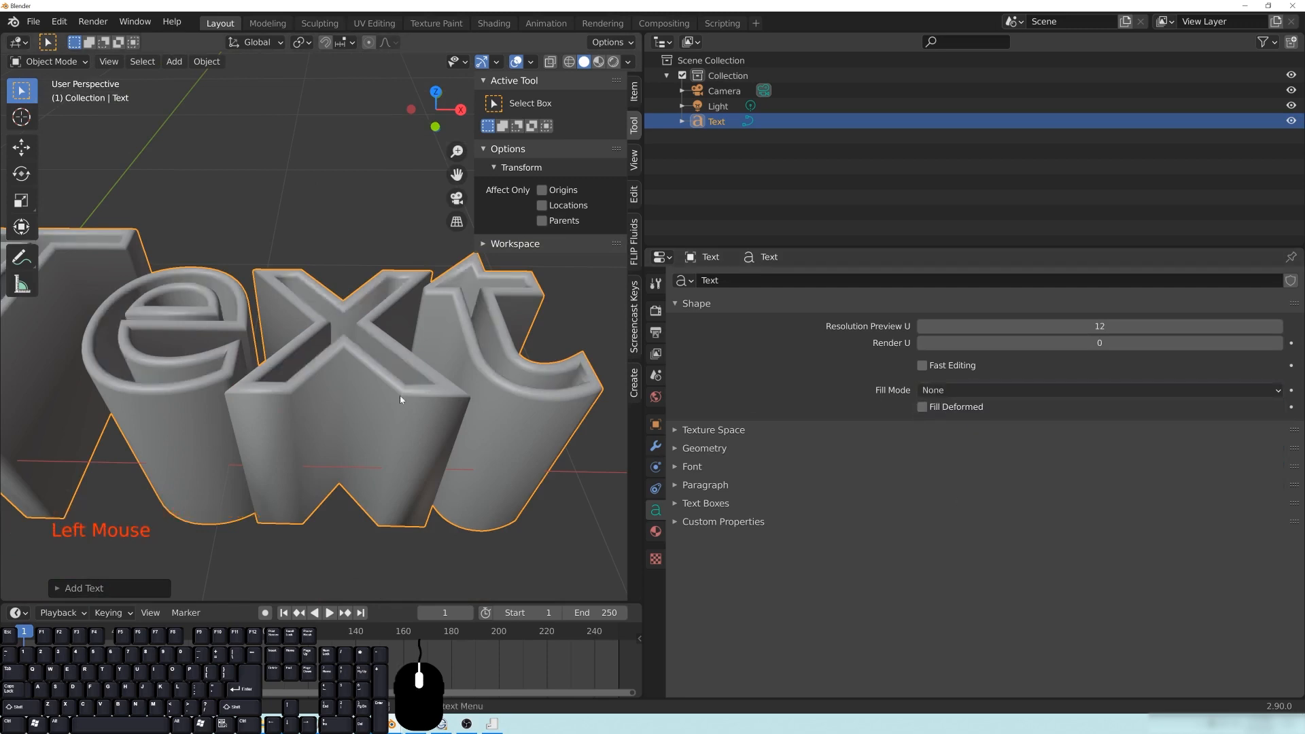
middle_drag(400, 397, 360, 460)
shift+middle_drag(246, 373, 213, 247)
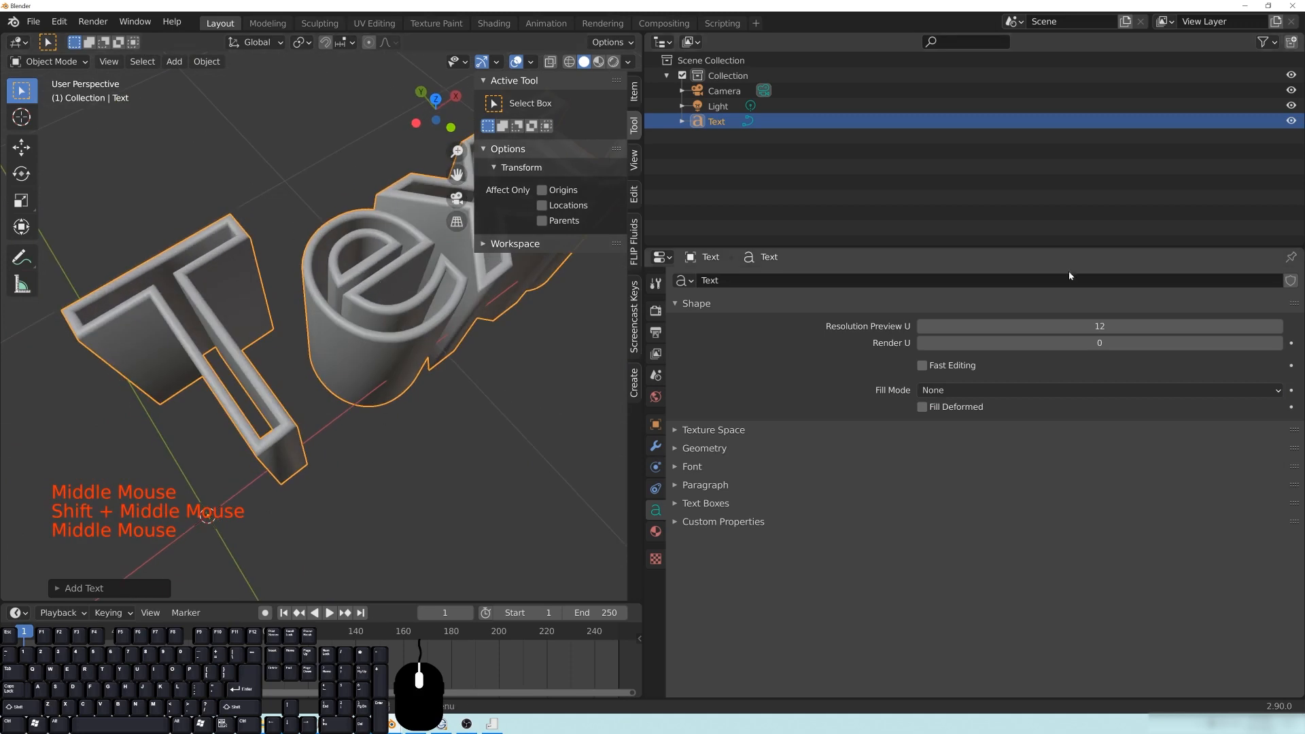
Step: Try the Back and Front fill modes on the text, checking the letter faces for each
click(990, 392)
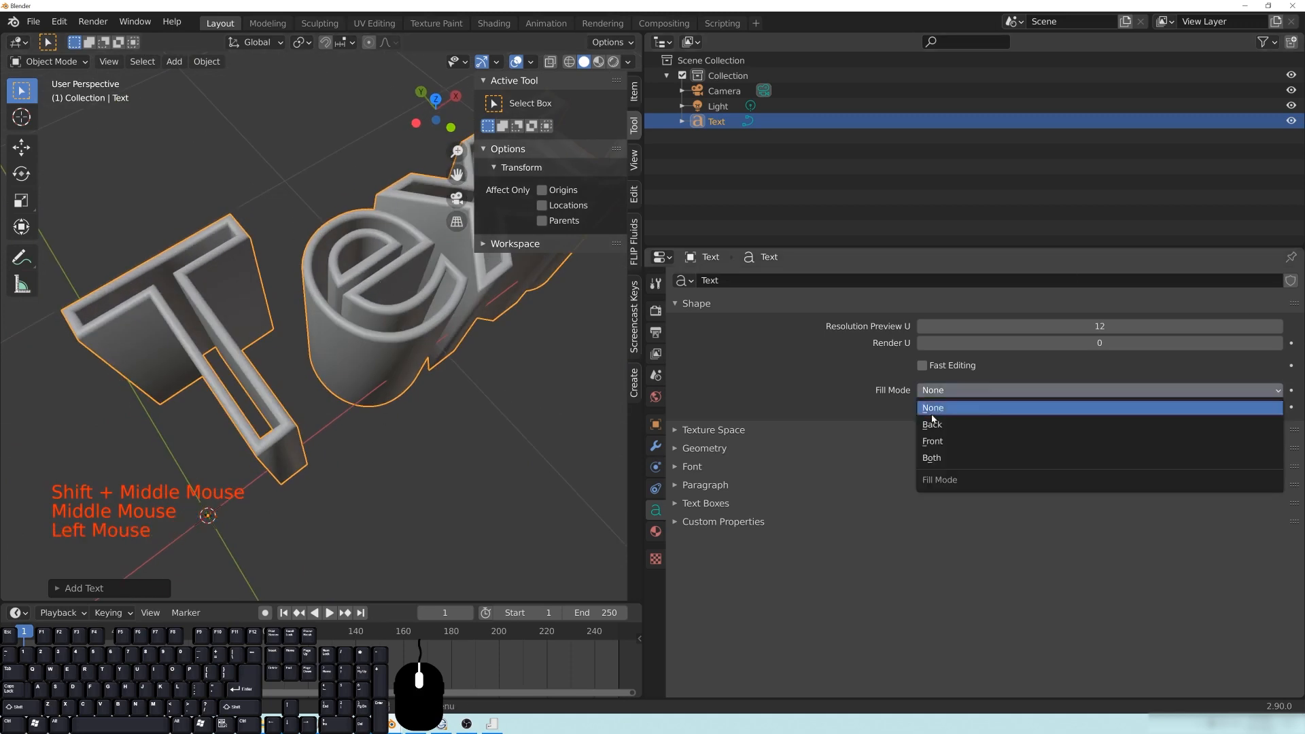
click(965, 424)
middle_drag(469, 361, 261, 289)
click(1026, 381)
click(1026, 390)
click(956, 442)
middle_drag(395, 408, 285, 347)
Step: Set the fill mode of the text to Both
click(945, 390)
click(952, 458)
middle_drag(373, 379, 377, 355)
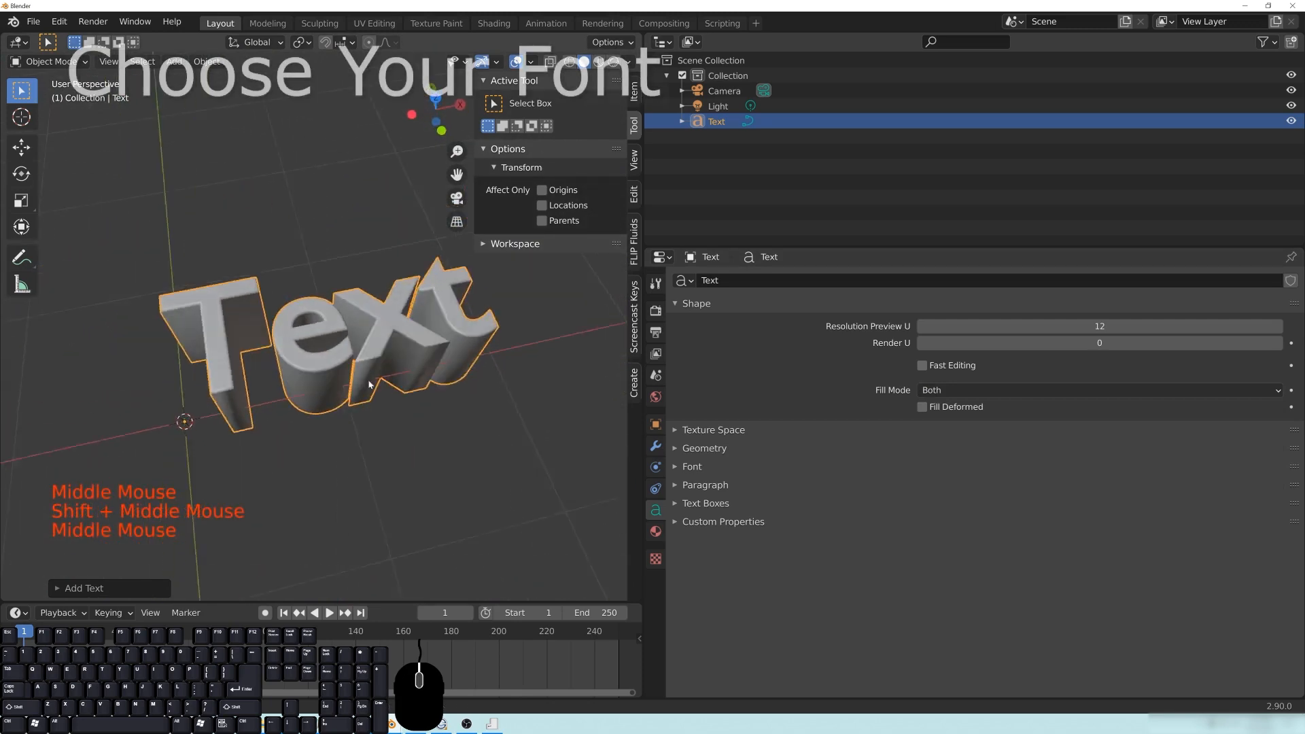
shift+middle_drag(377, 355, 430, 373)
middle_drag(430, 373, 300, 362)
scroll(438, 373, up, 2)
shift+scroll(431, 387, up, 1)
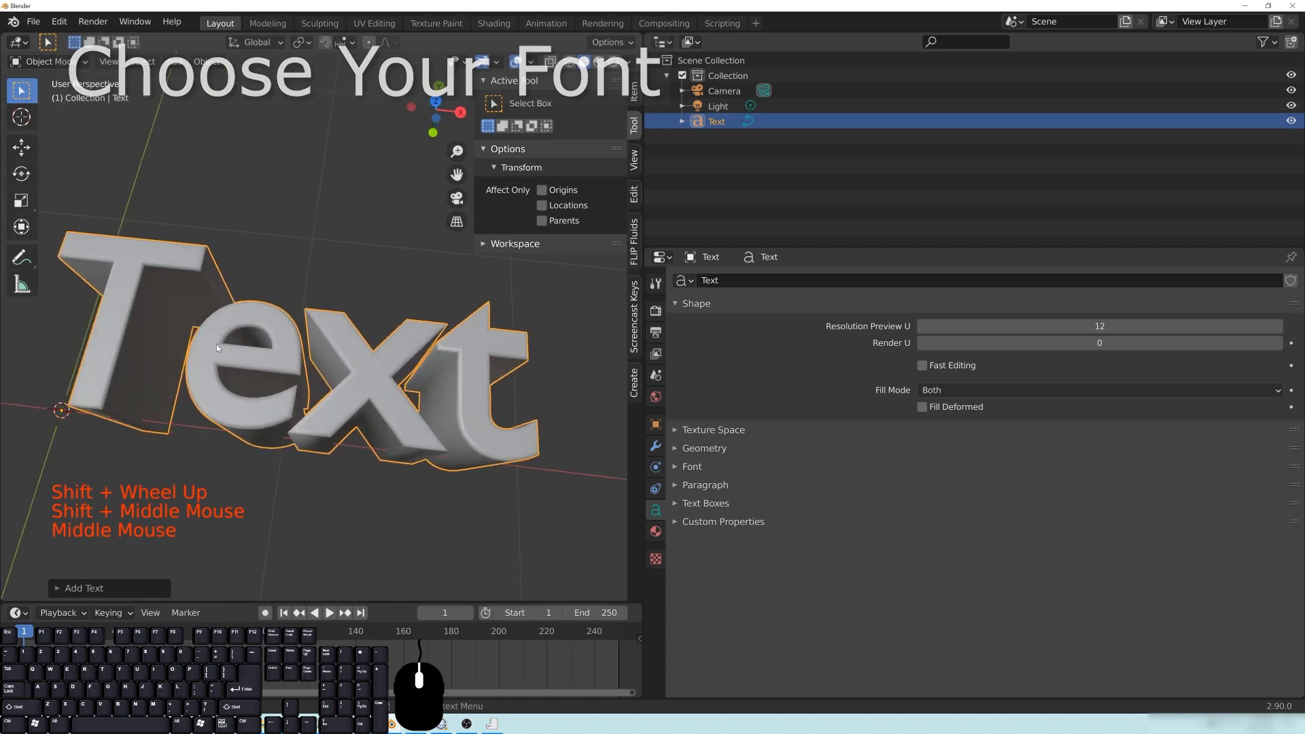
scroll(339, 376, down, 1)
middle_drag(231, 345, 371, 370)
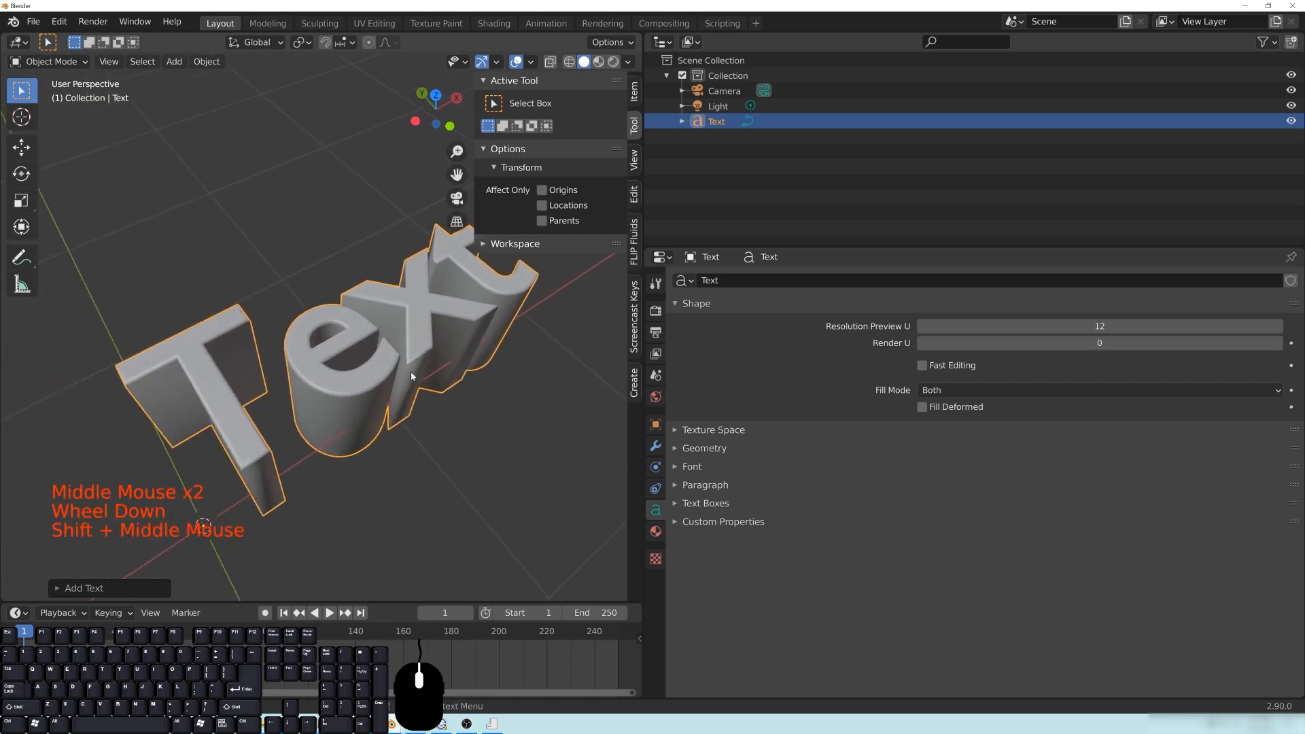
click(880, 467)
click(787, 467)
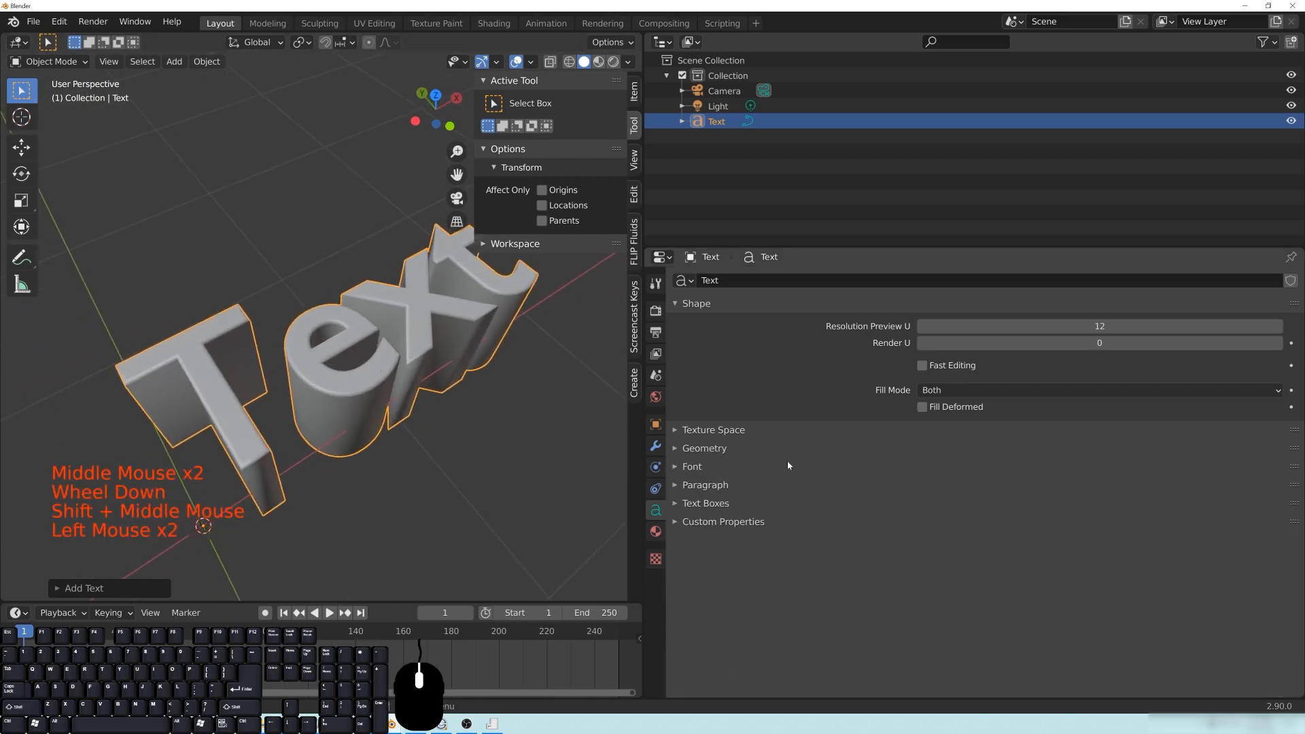
shift+middle_drag(482, 338, 474, 347)
shift+middle_drag(381, 381, 306, 354)
middle_drag(437, 364, 281, 338)
scroll(354, 347, down, 2)
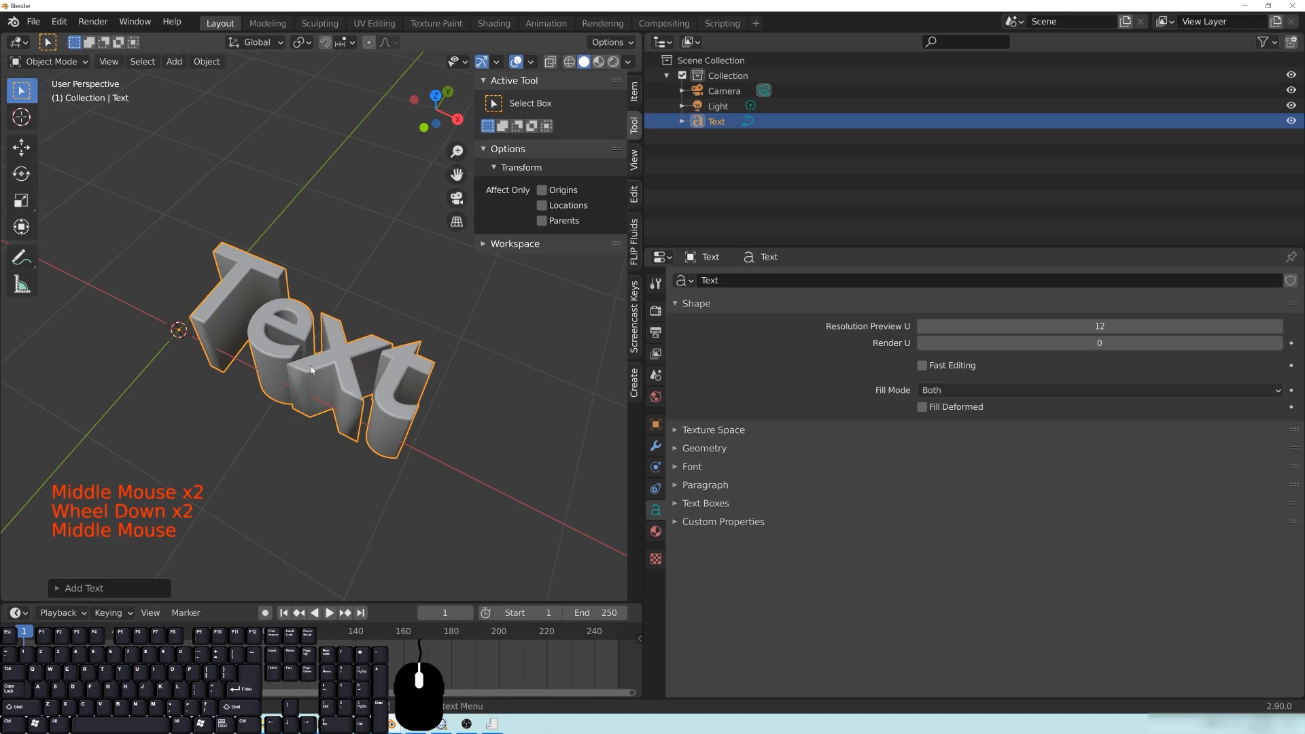
middle_drag(312, 370, 222, 358)
middle_drag(275, 402, 420, 379)
scroll(357, 353, up, 1)
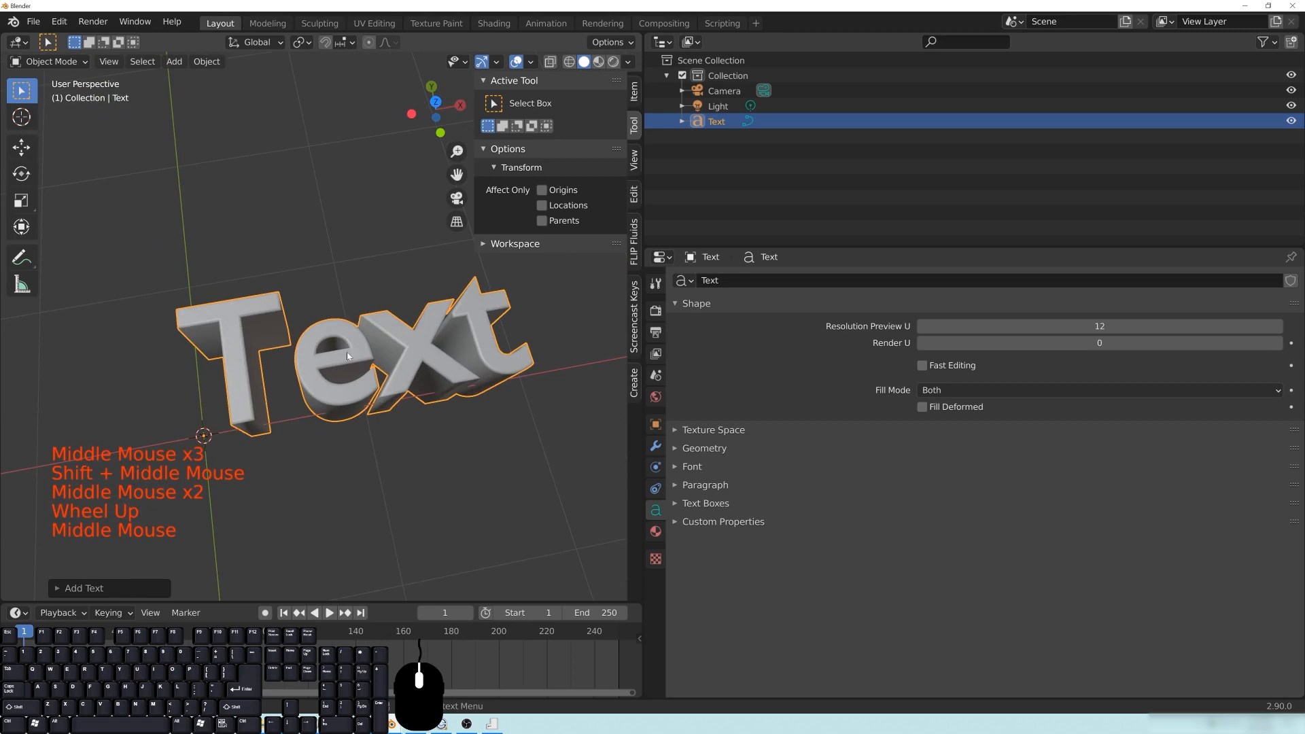
mouse_move(442, 382)
middle_down()
mouse_move(341, 341)
mouse_move(292, 405)
mouse_move(475, 382)
mouse_move(480, 366)
mouse_move(451, 381)
middle_up()
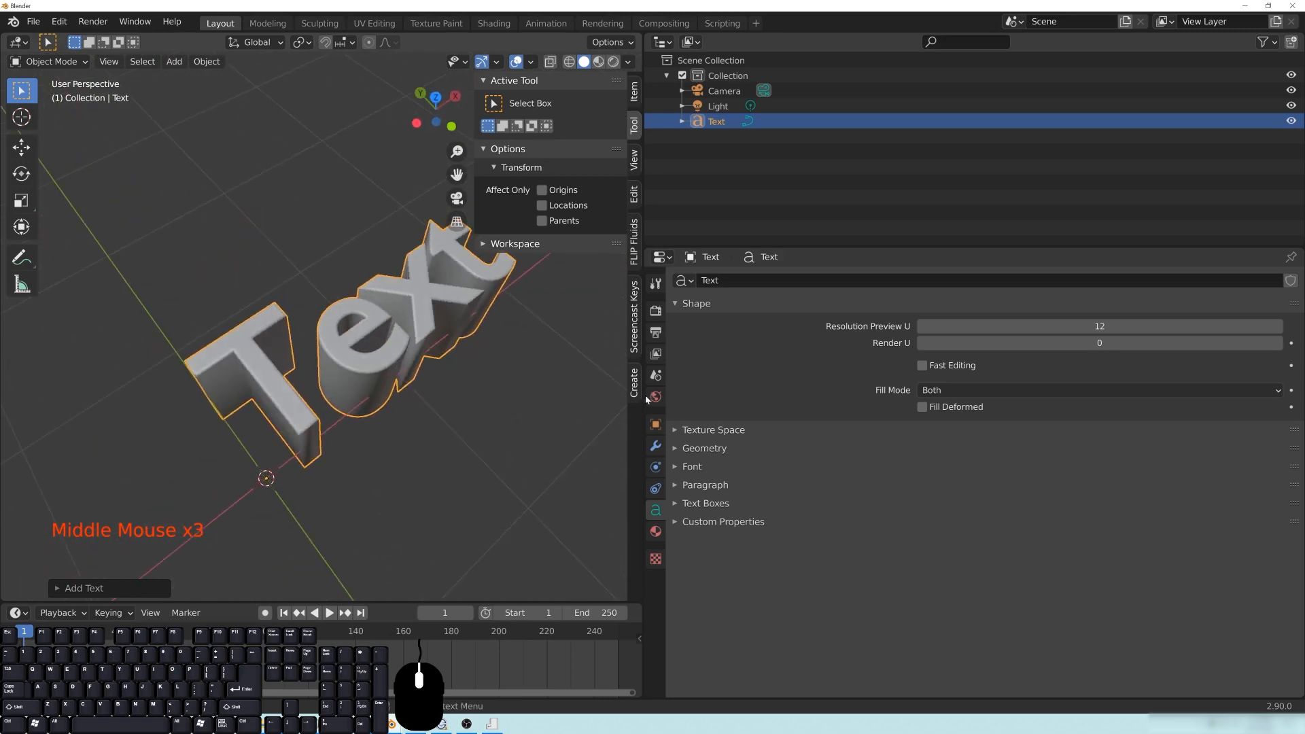
shift+middle_drag(373, 331, 371, 381)
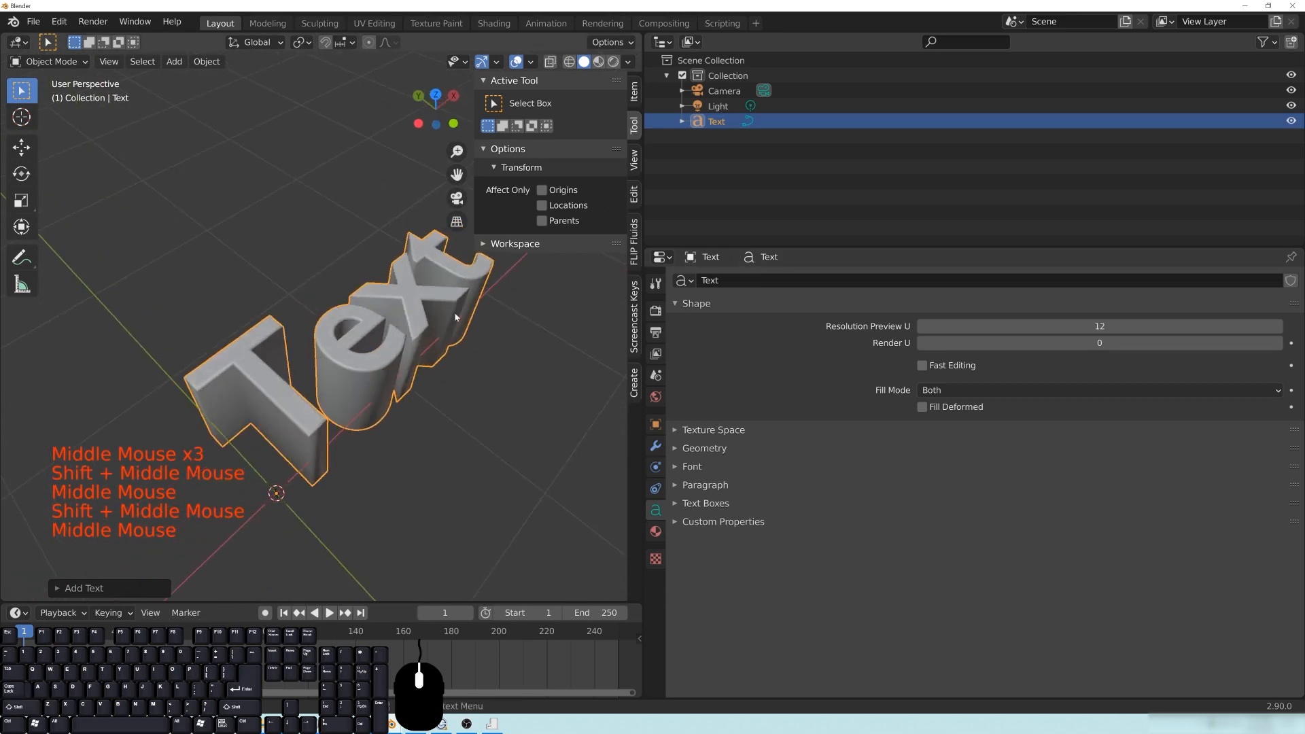
middle_drag(445, 321, 392, 335)
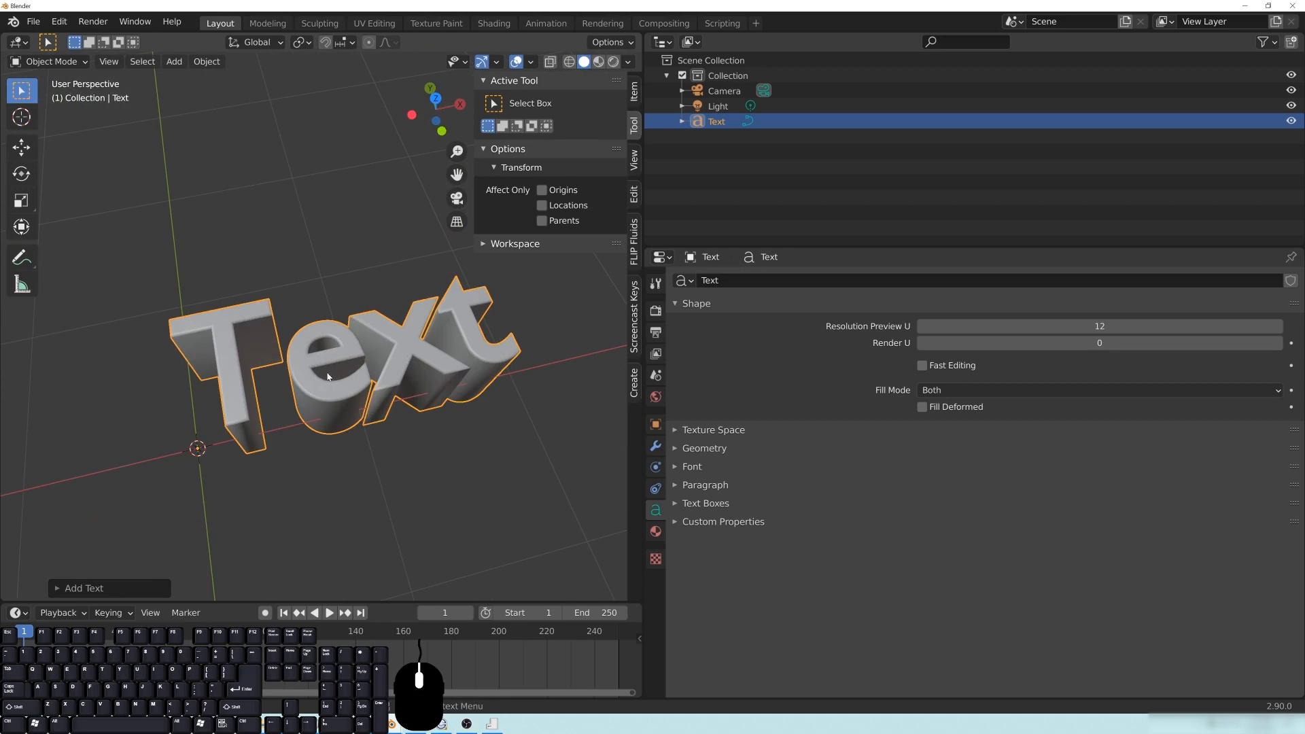
middle_drag(470, 399, 344, 389)
middle_drag(208, 374, 375, 371)
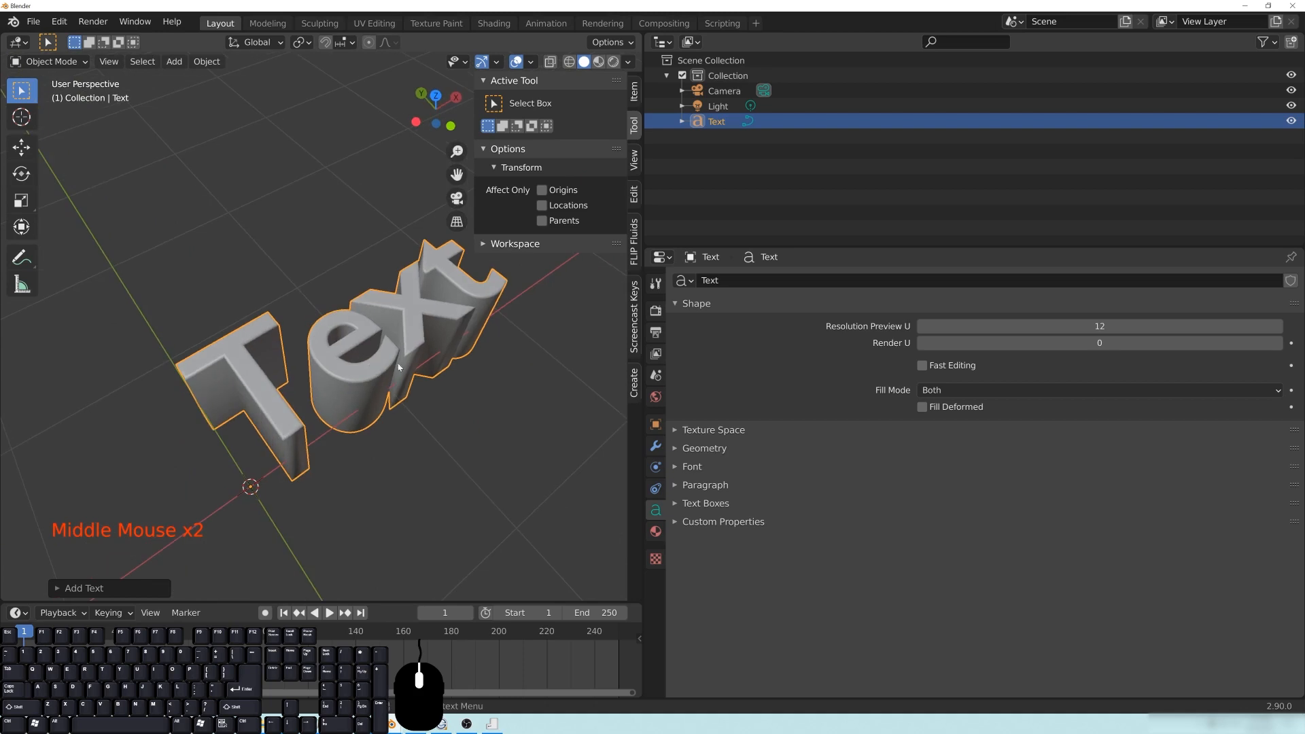
mouse_move(314, 381)
middle_down()
mouse_move(368, 378)
mouse_move(302, 358)
mouse_move(366, 357)
mouse_move(408, 404)
mouse_move(414, 359)
mouse_move(435, 372)
mouse_move(224, 366)
mouse_move(321, 358)
middle_up()
scroll(373, 367, up, 1)
scroll(408, 404, up, 1)
scroll(286, 367, down, 2)
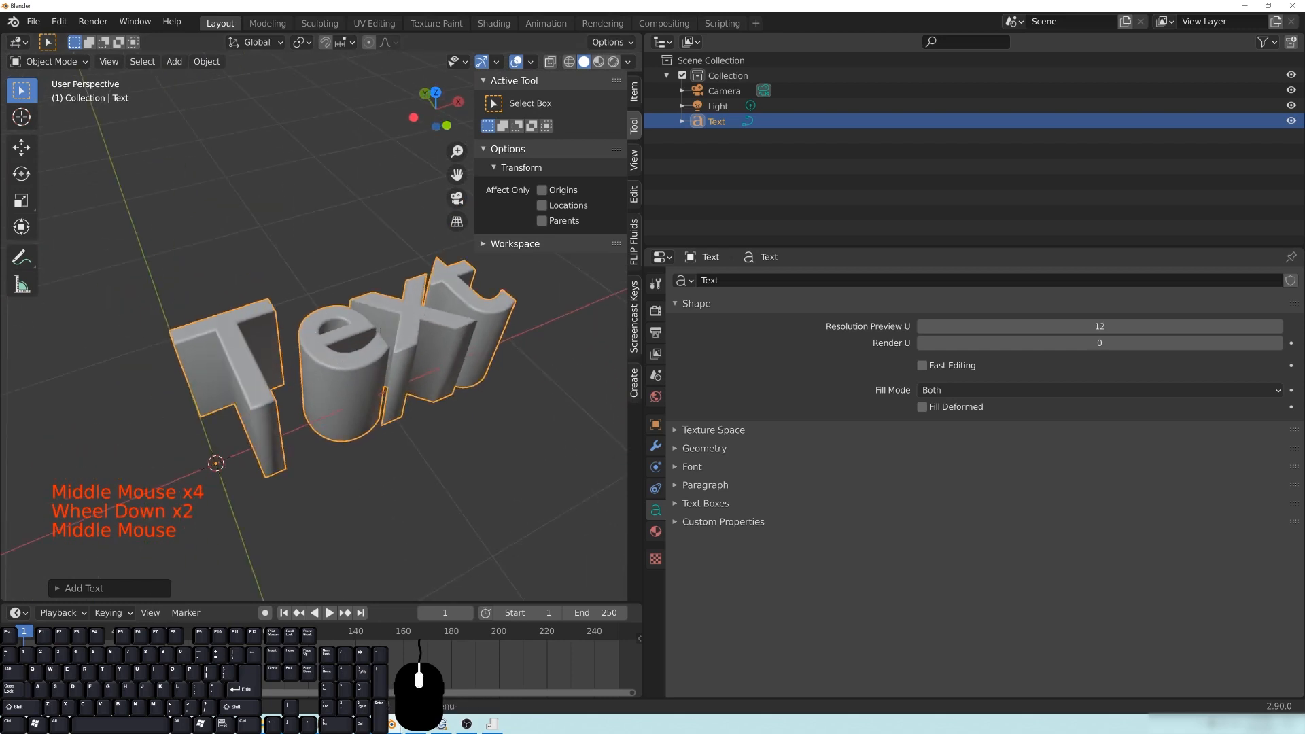
middle_drag(357, 374, 265, 427)
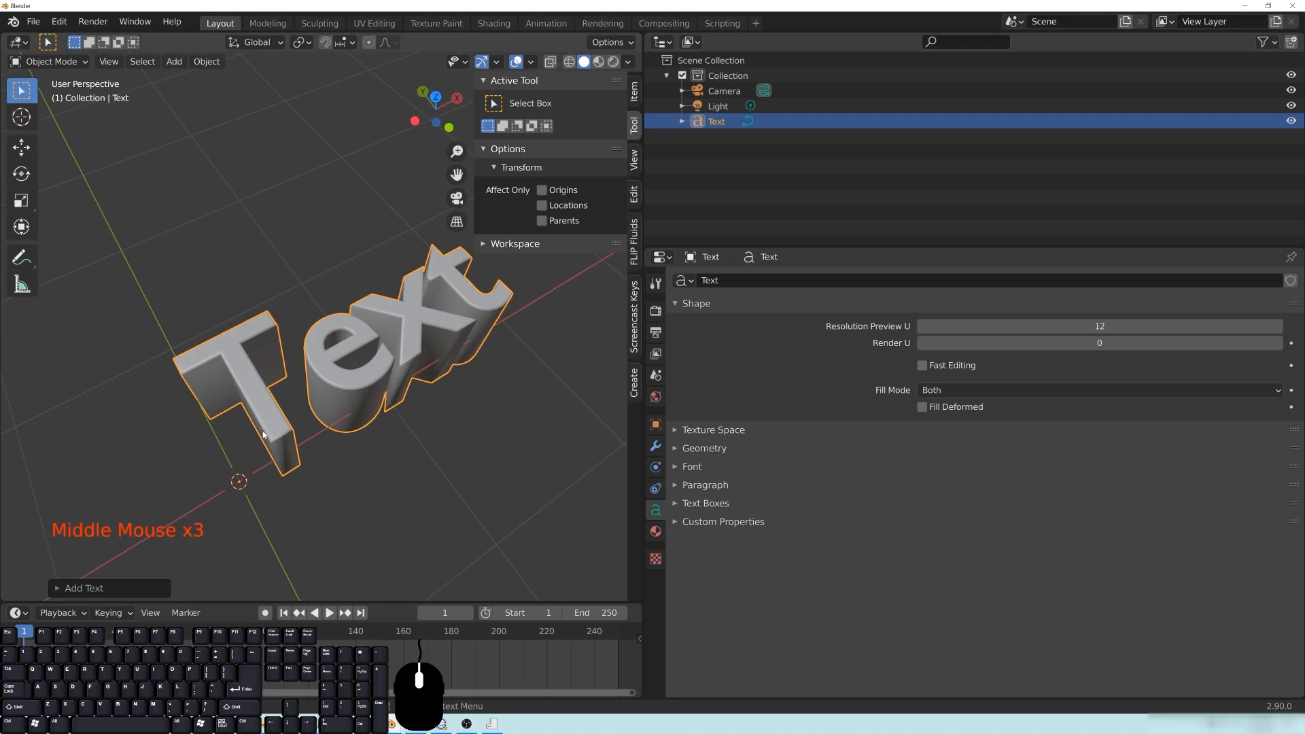
middle_drag(349, 399, 334, 409)
middle_drag(249, 370, 364, 354)
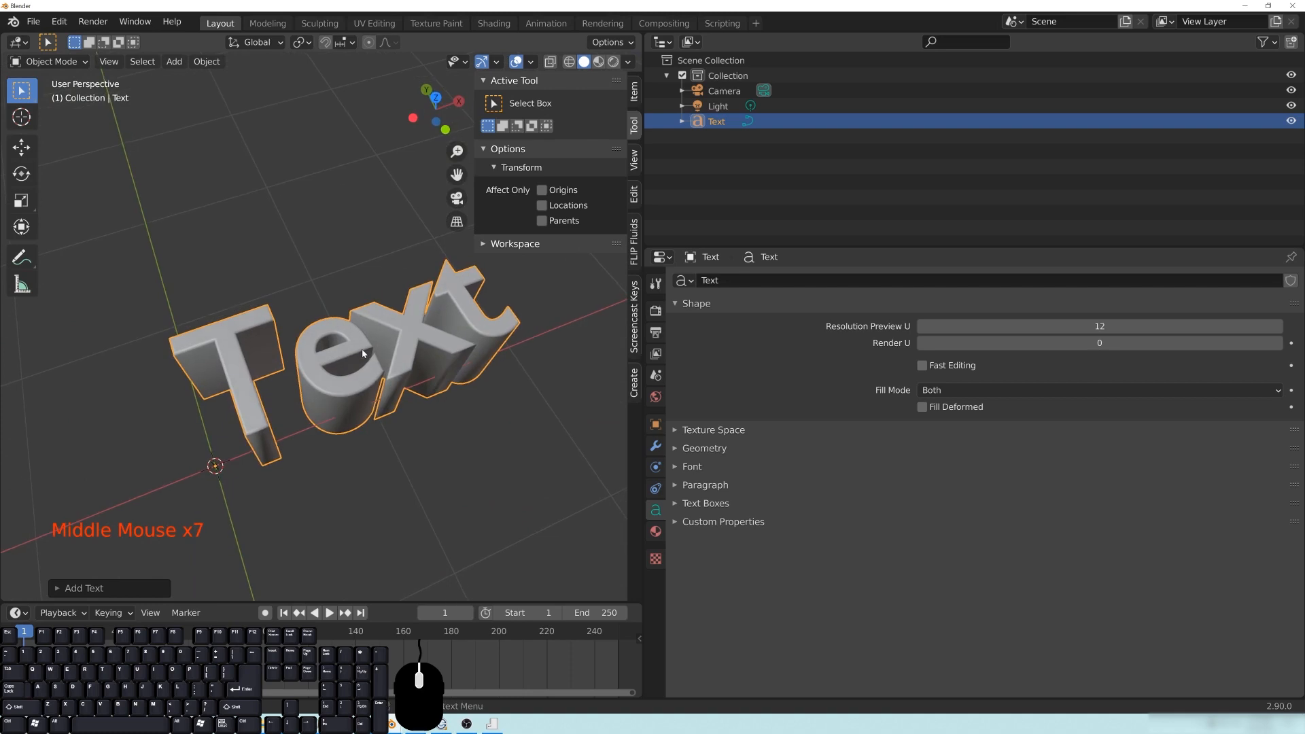
middle_drag(594, 318, 385, 374)
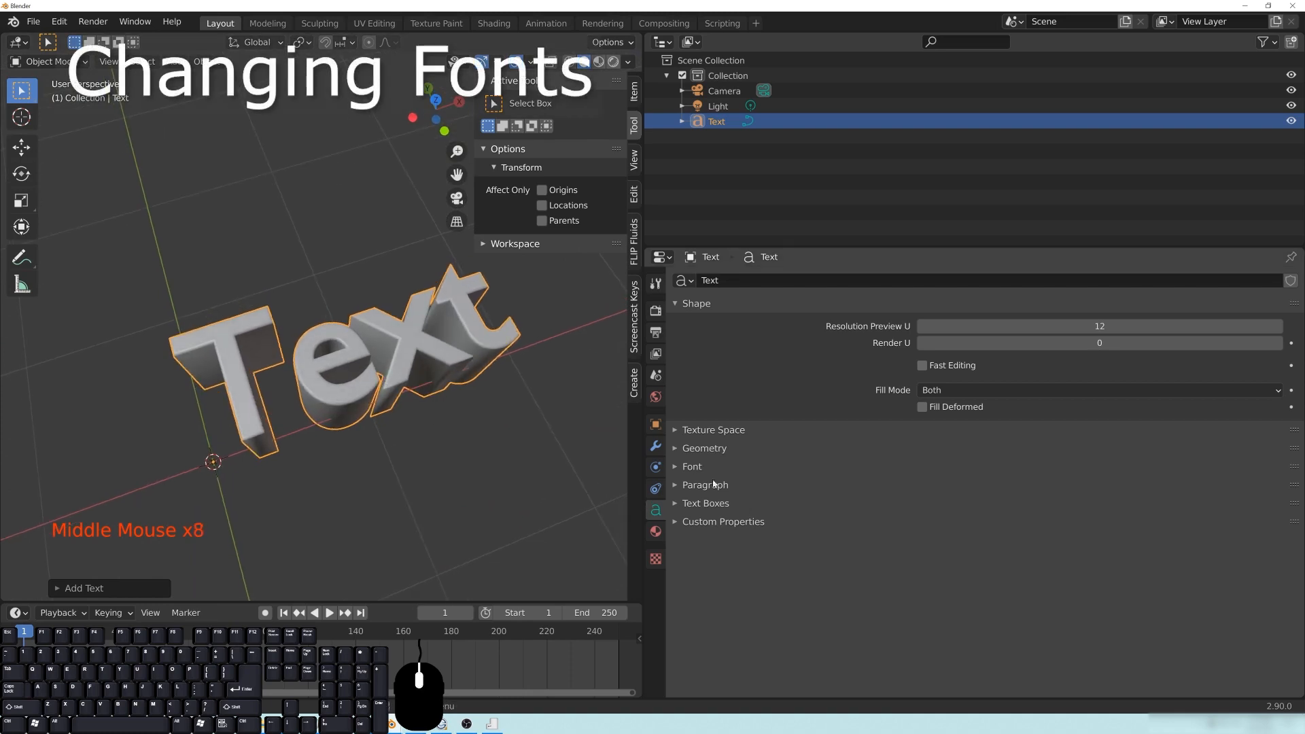
Step: Expand the Font settings of the text and open the font file browser for the Regular style
click(693, 467)
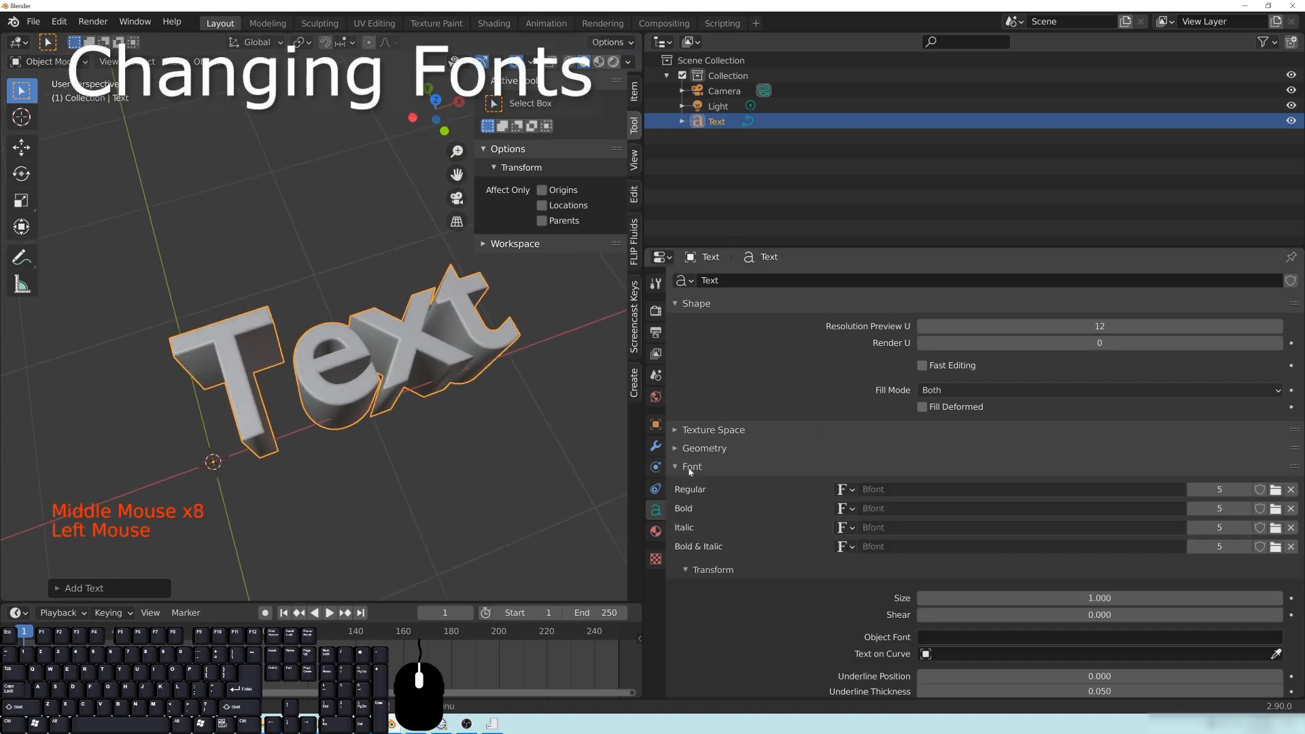
click(688, 466)
click(690, 469)
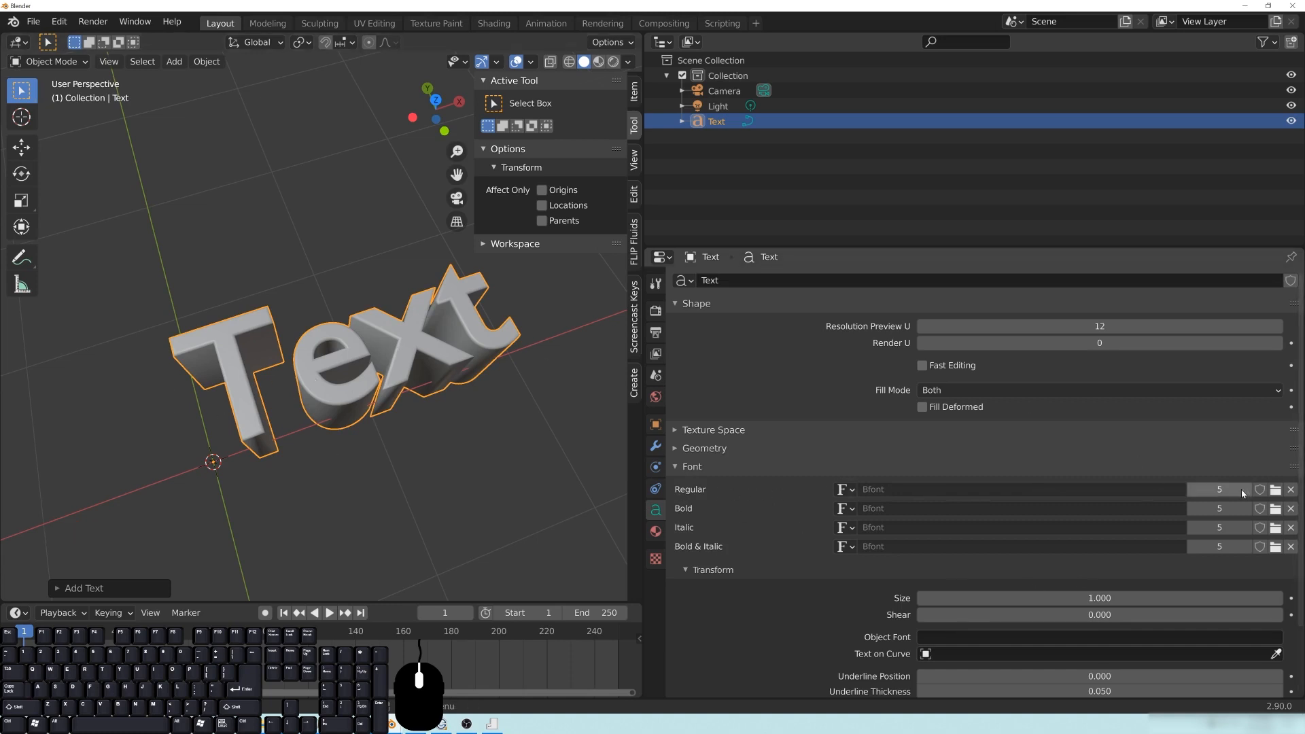
click(1276, 491)
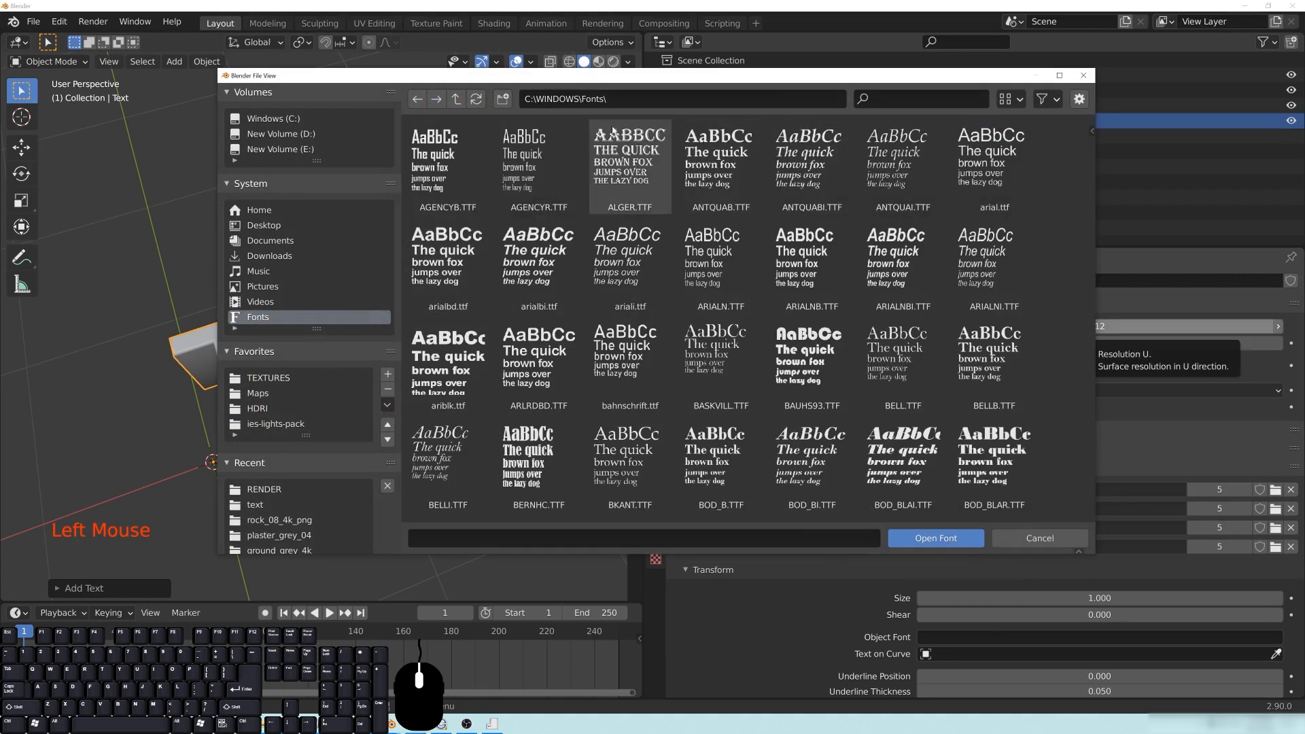
drag(589, 83, 514, 49)
mouse_move(241, 296)
mouse_down()
mouse_move(252, 359)
mouse_move(244, 310)
mouse_up()
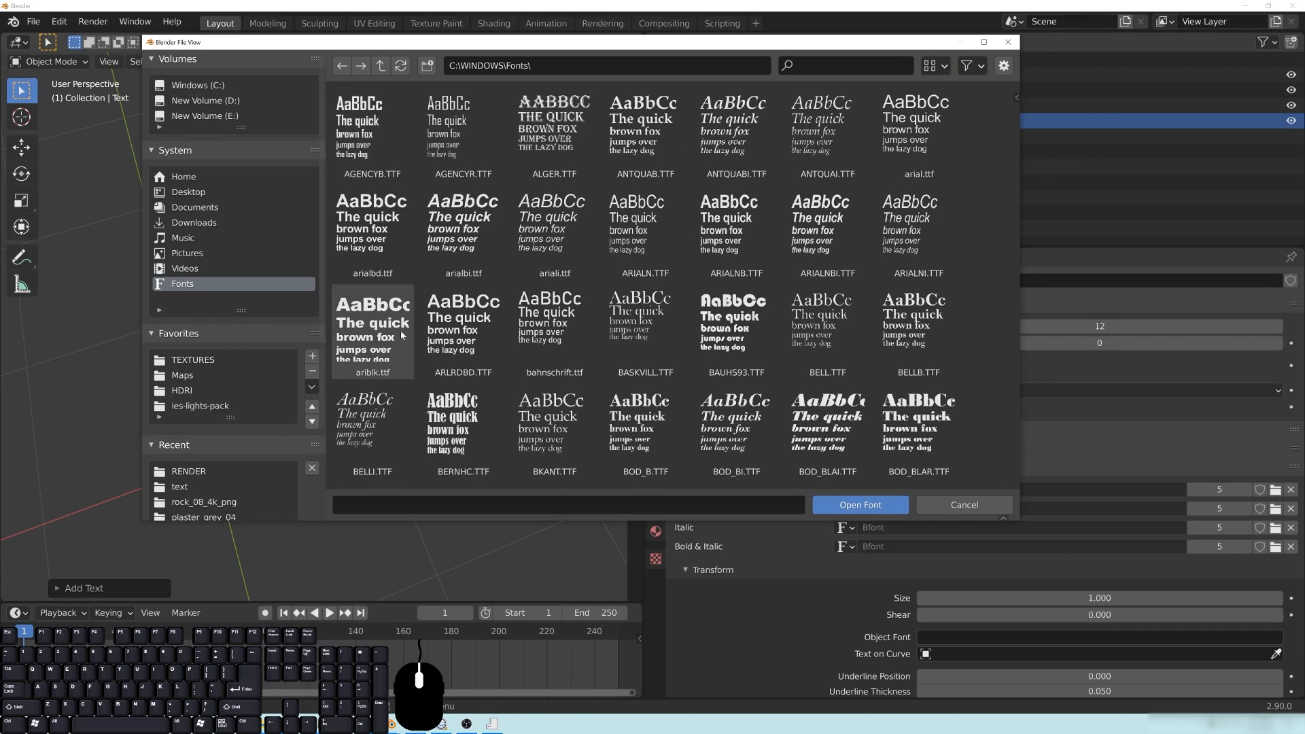
Step: Enlarge the font preview thumbnails and browse through the fonts in C:\WINDOWS\Fonts
click(942, 67)
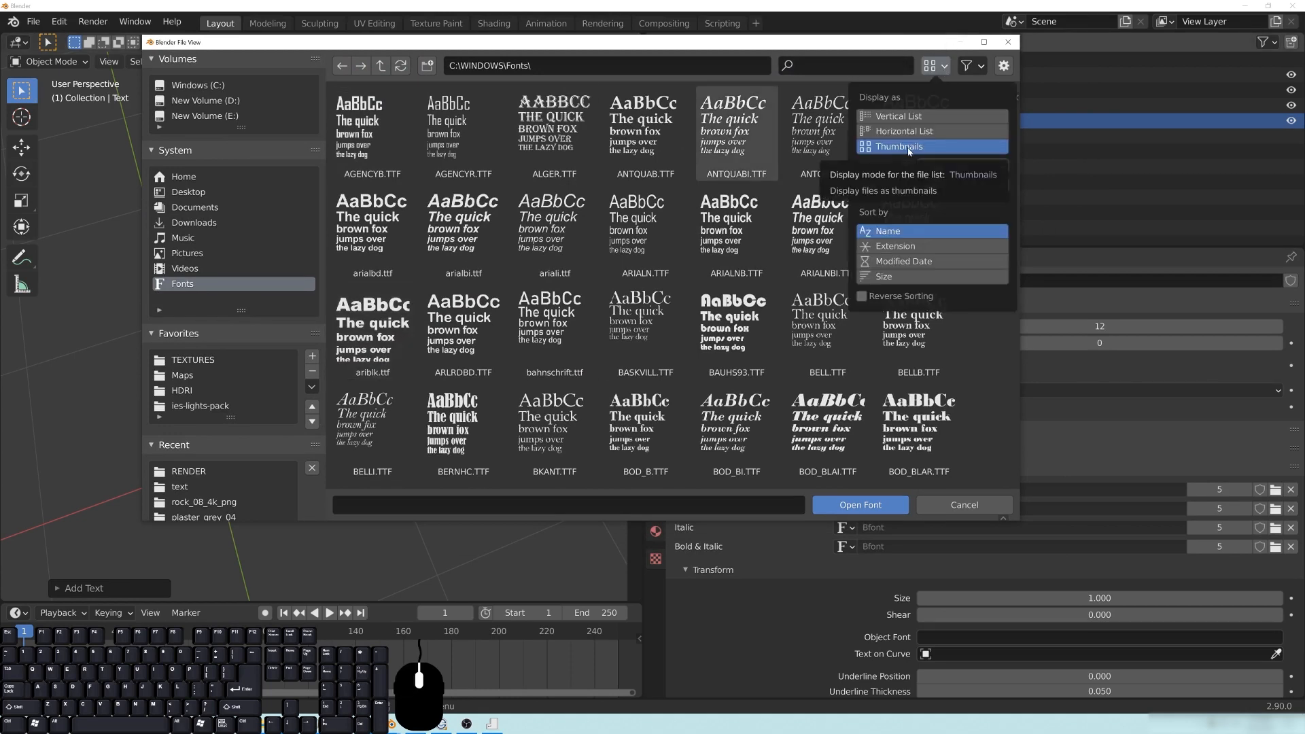
click(952, 166)
click(944, 237)
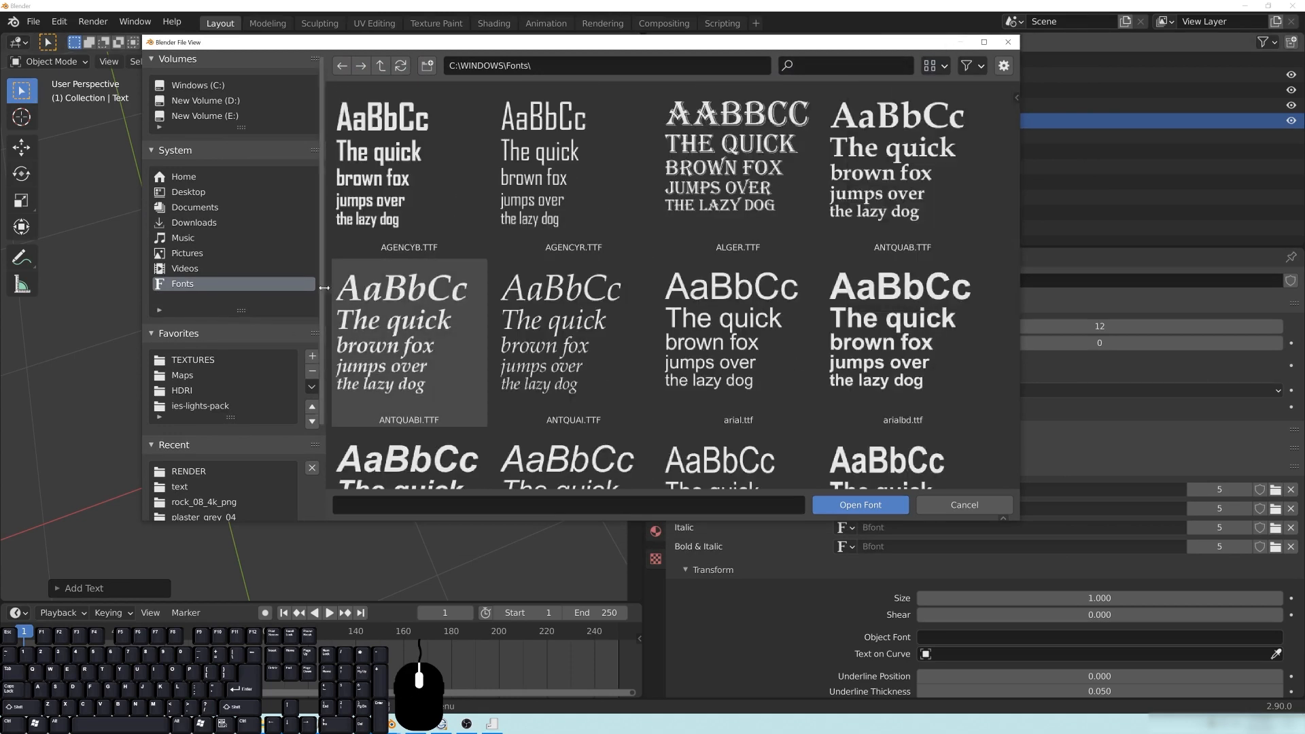
scroll(623, 303, down, 4)
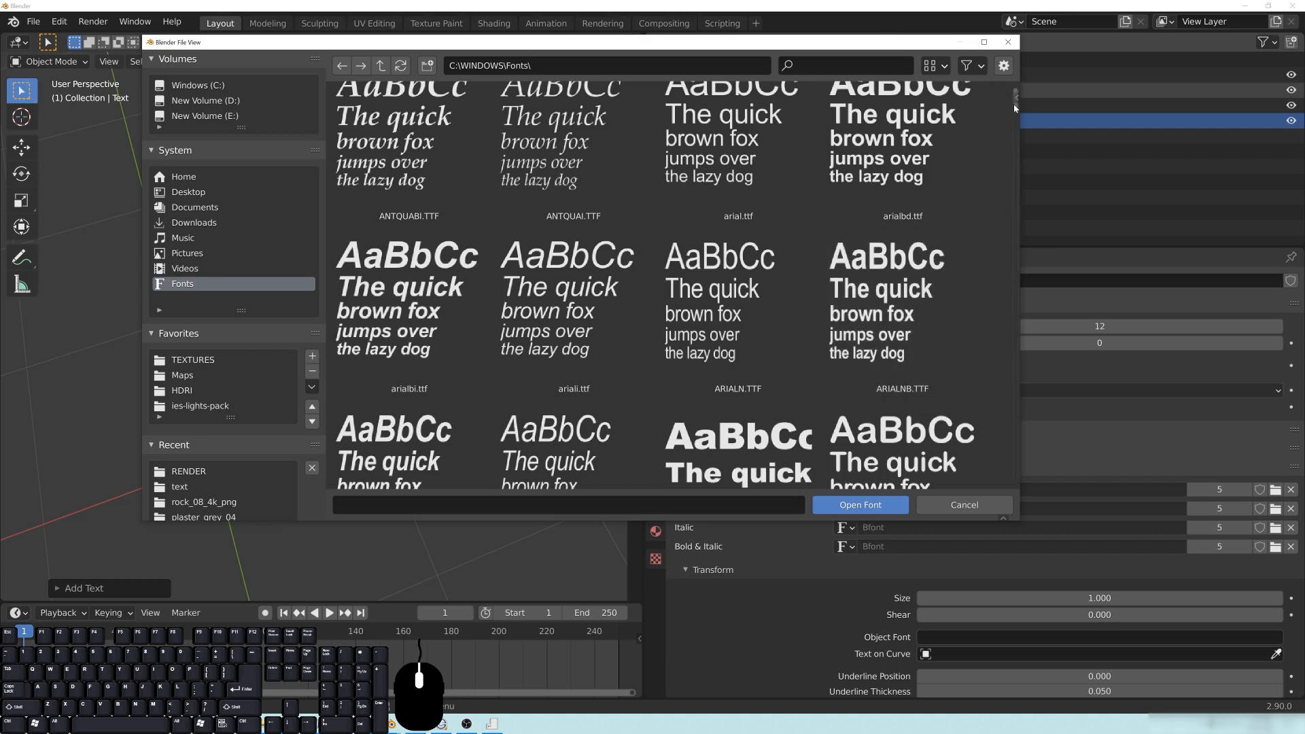
scroll(1015, 107, down, 5)
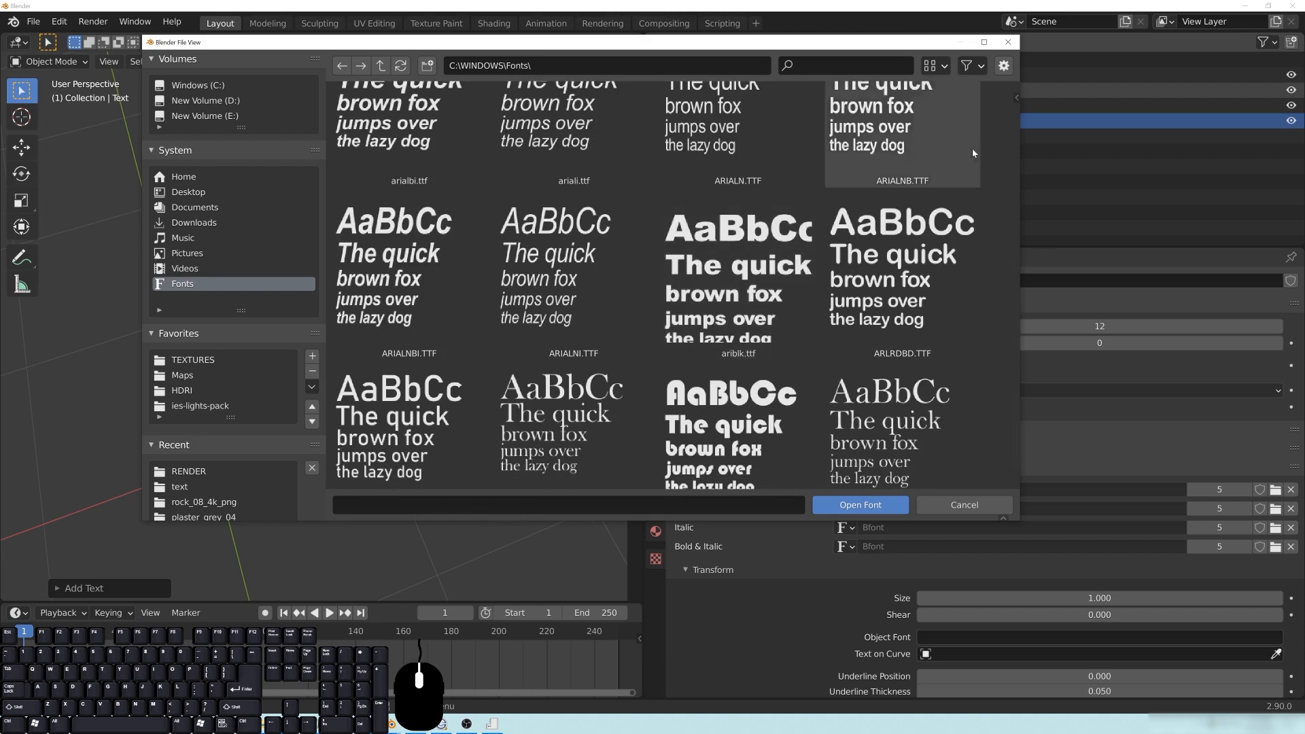
Step: Browse the fonts in C:\WINDOWS\Fonts and load BAUHS93.TTF as the text's Regular font
scroll(1016, 109, down, 2)
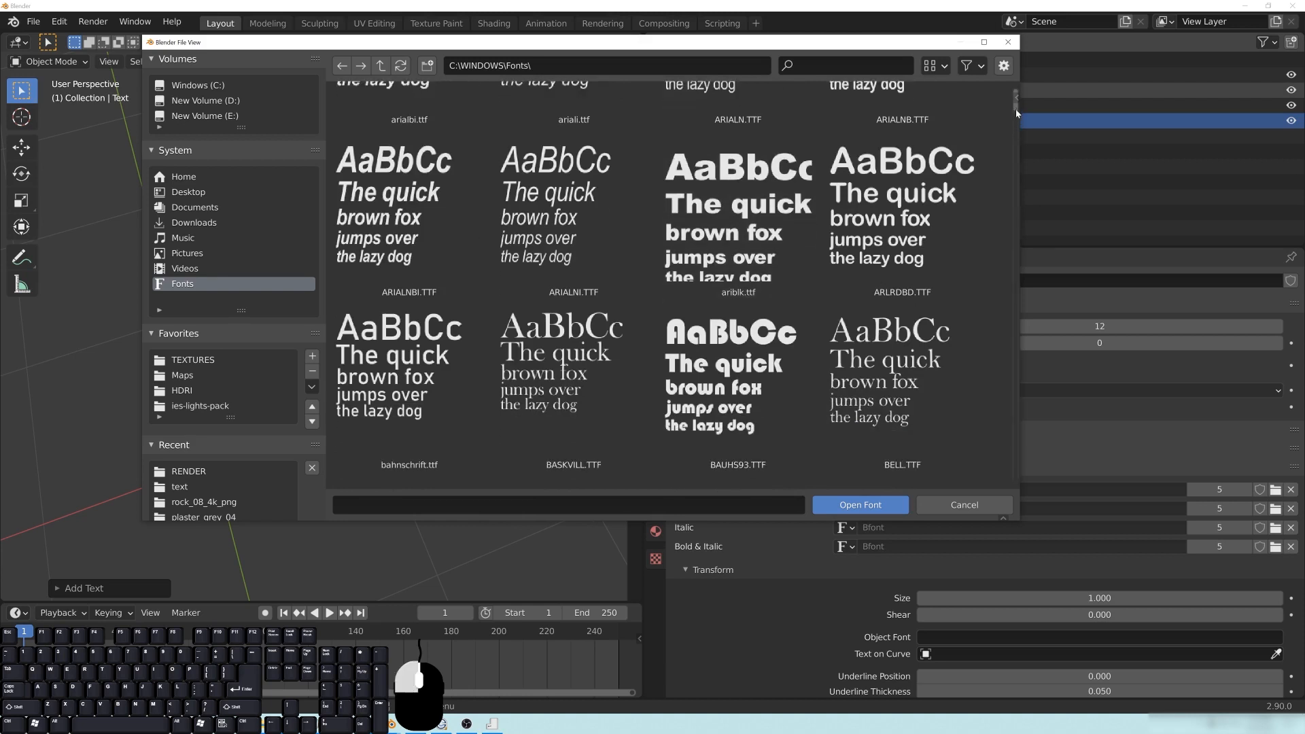
scroll(1016, 109, down, 2)
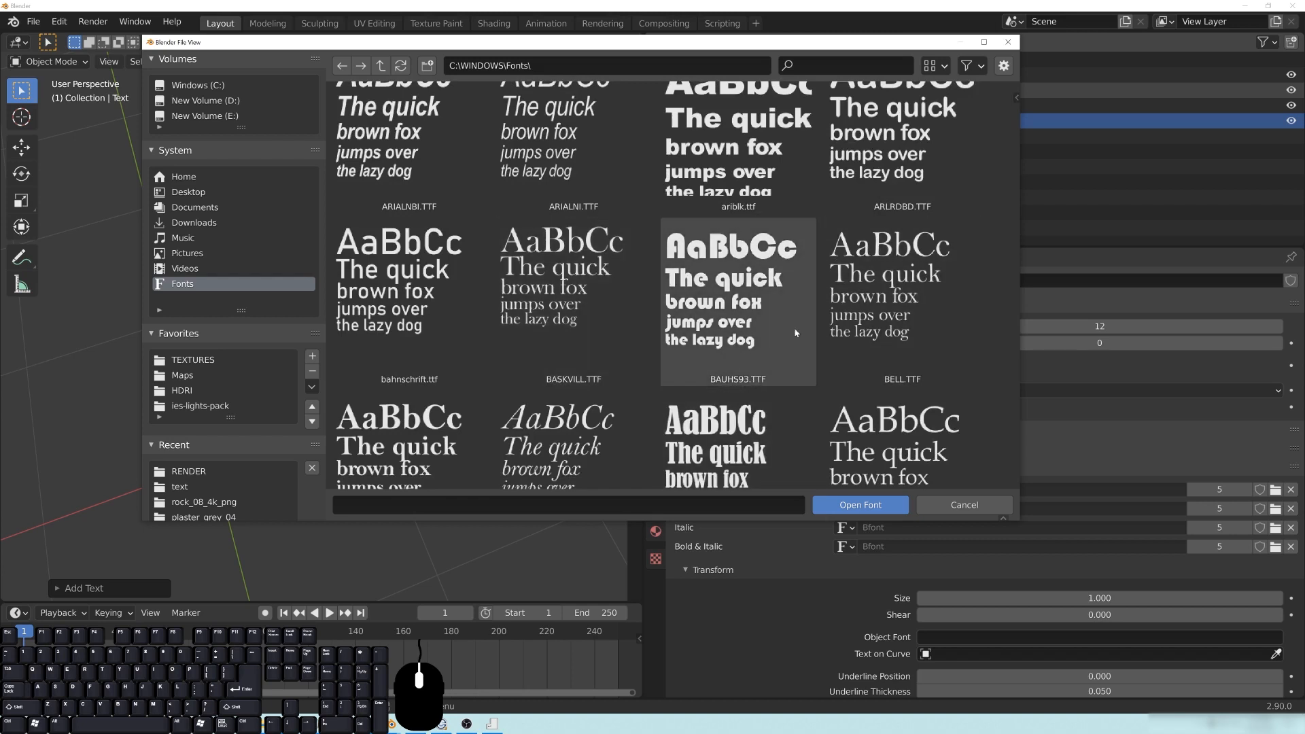
scroll(734, 340, down, 1)
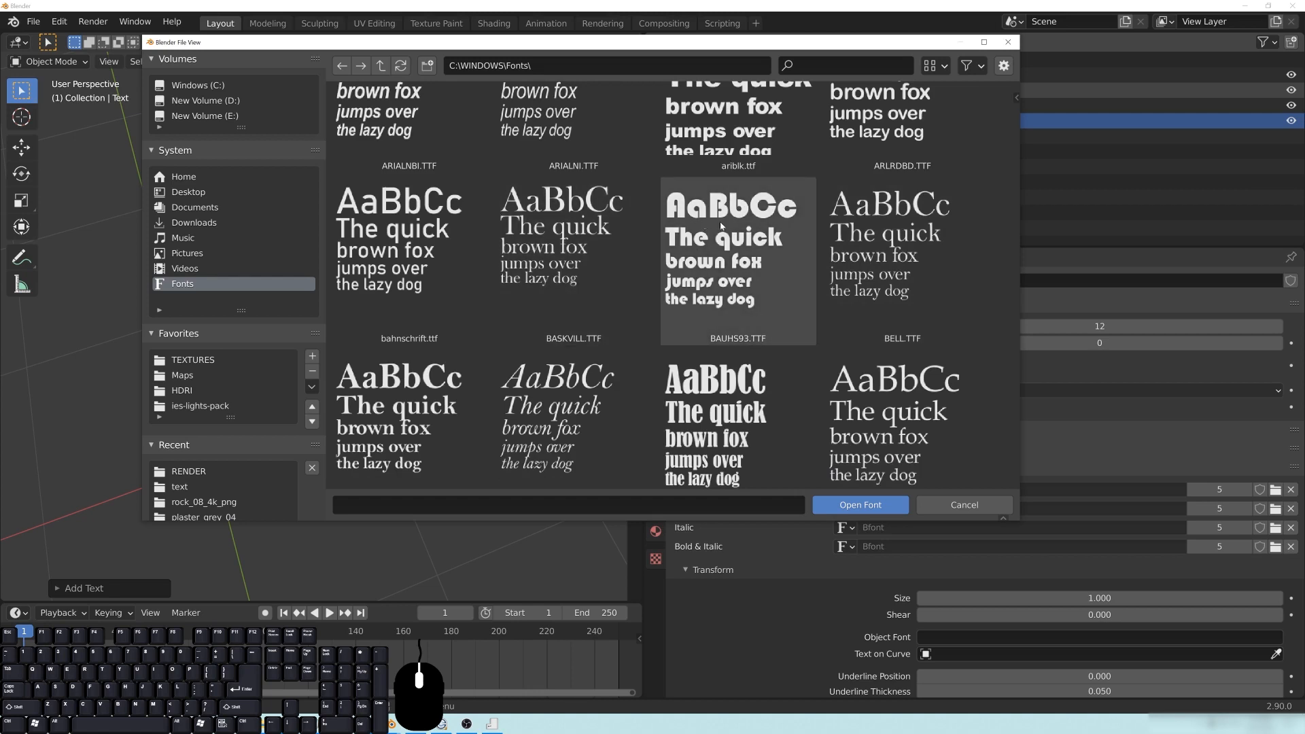
scroll(771, 235, down, 2)
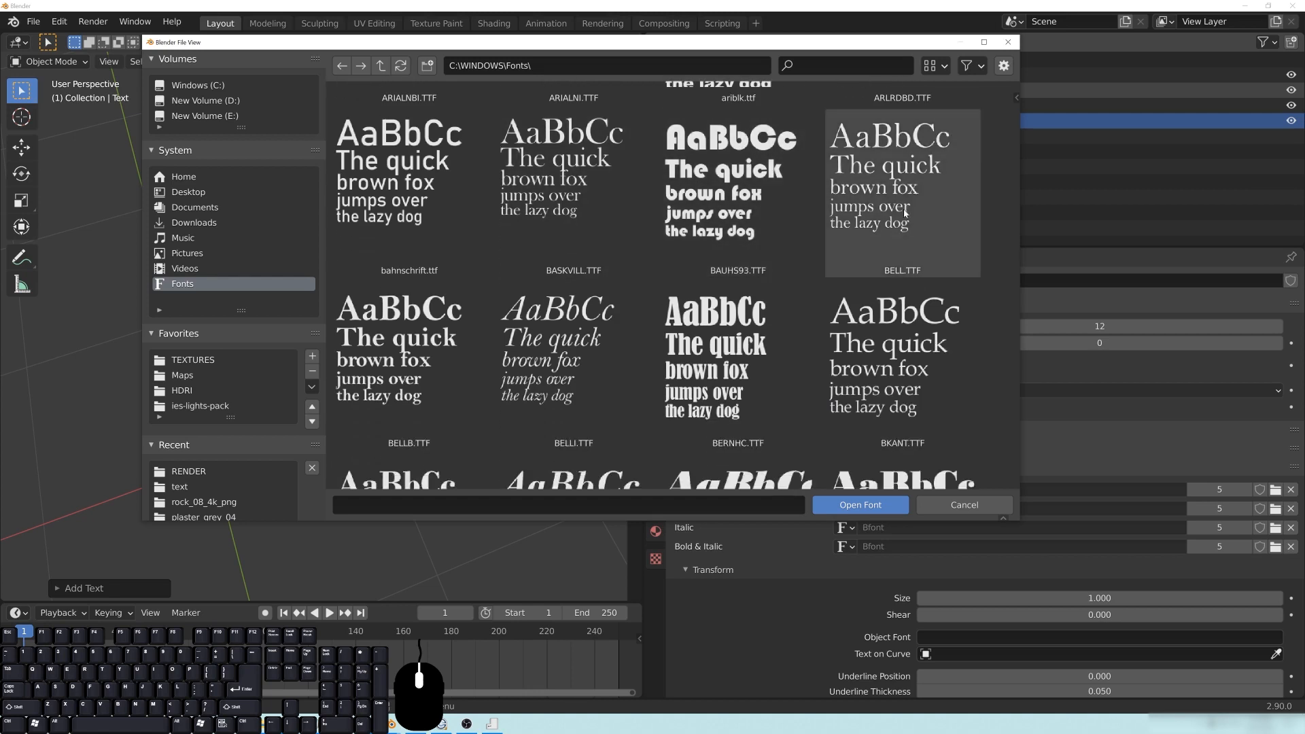
drag(1017, 108, 1018, 134)
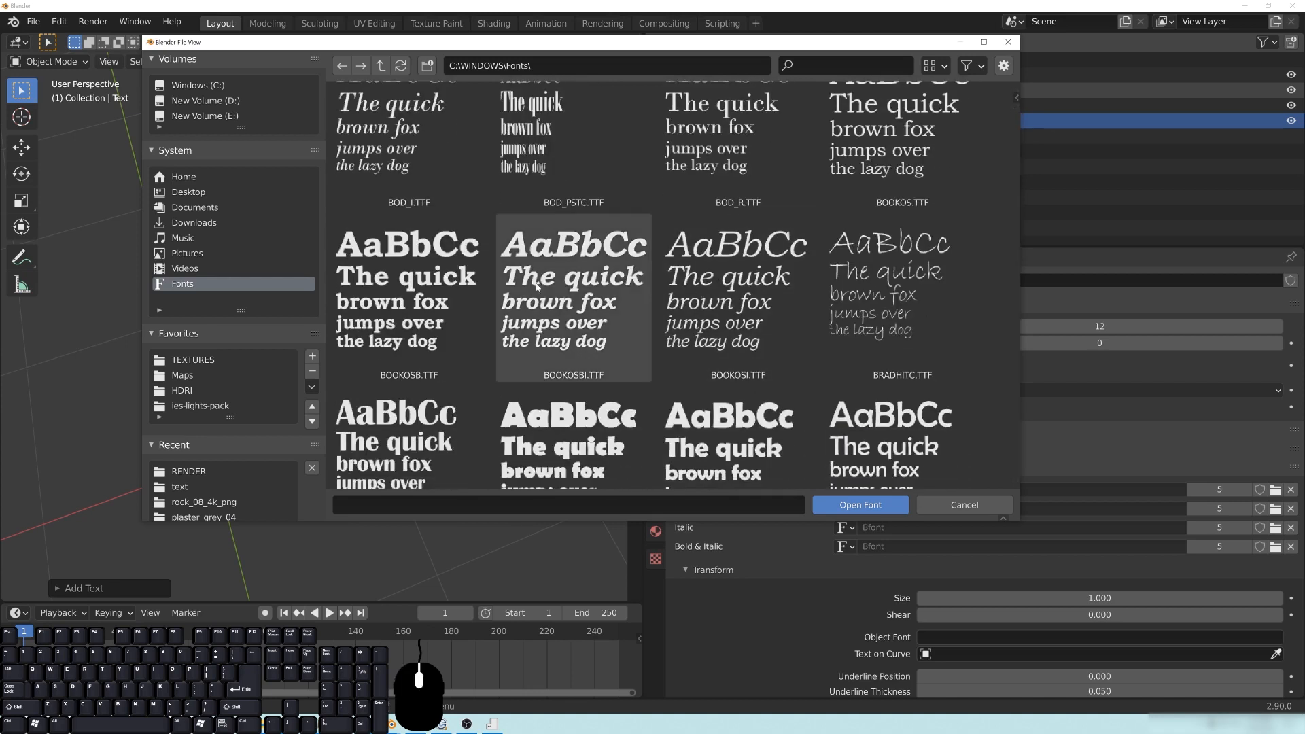
scroll(824, 290, up, 10)
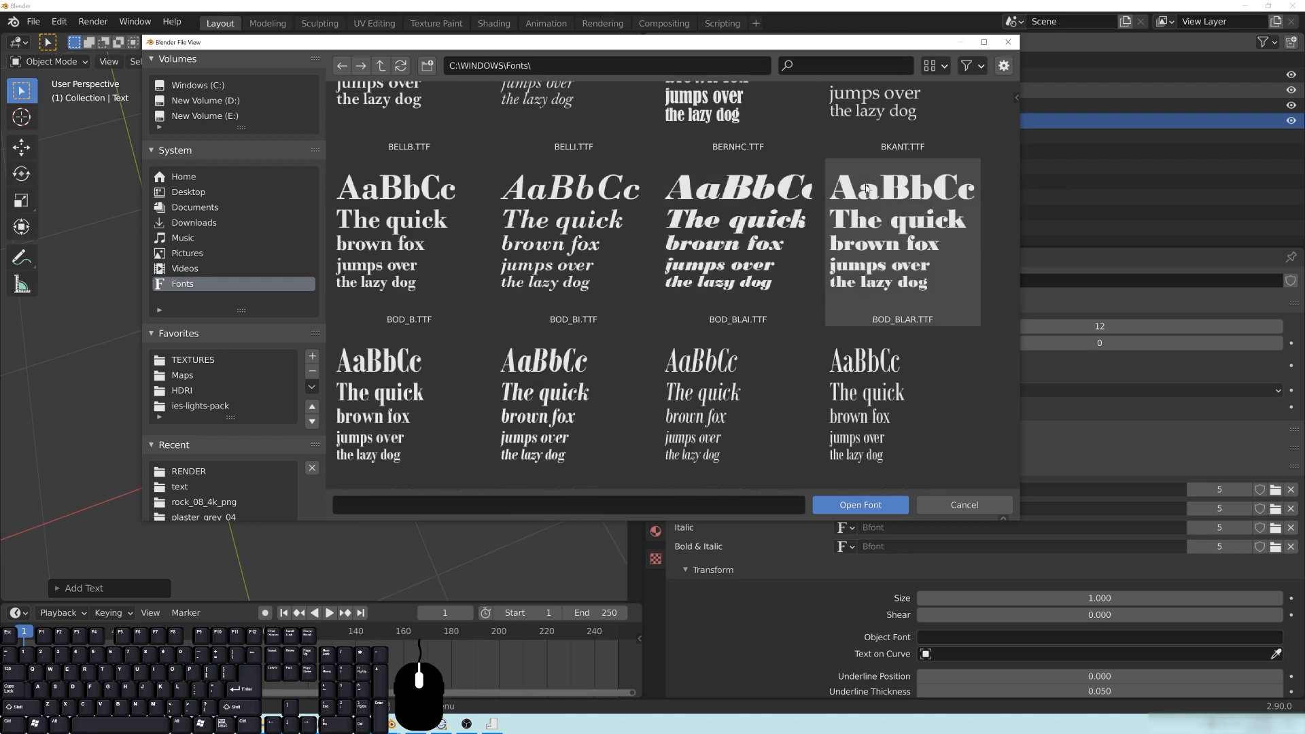
scroll(865, 176, up, 10)
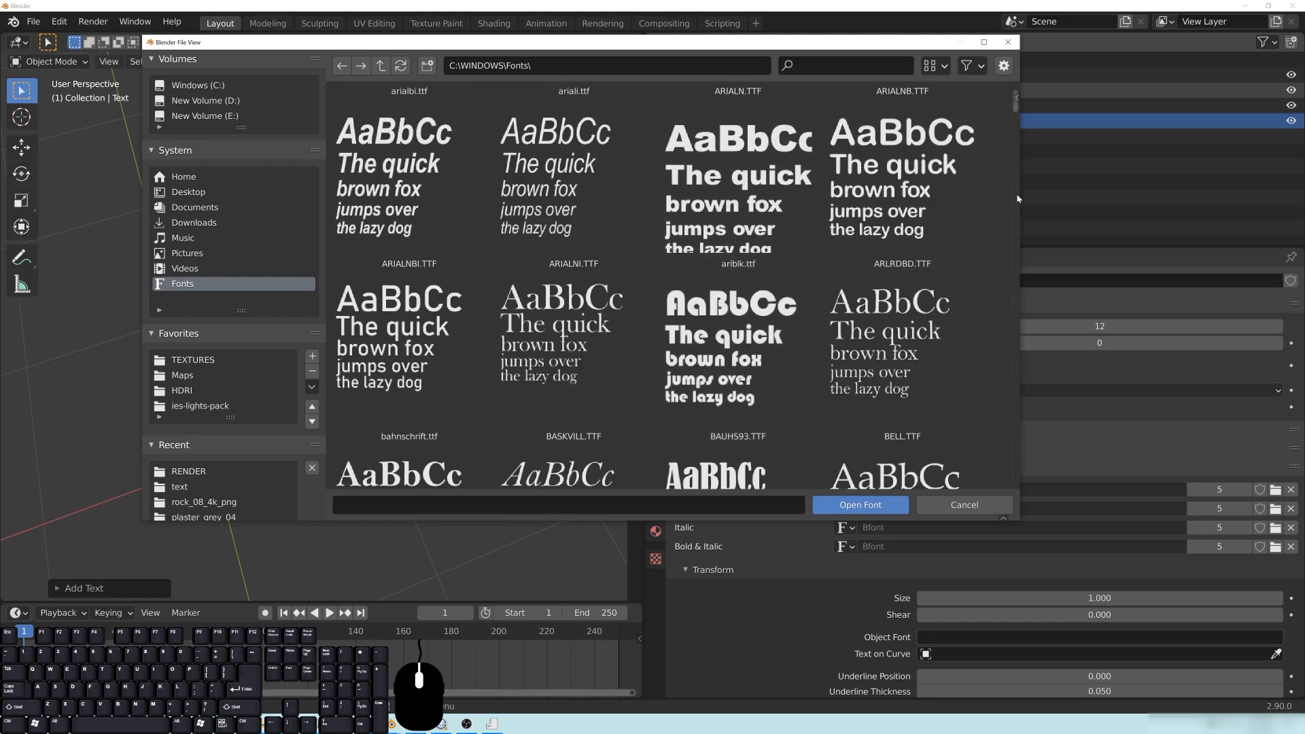
click(692, 340)
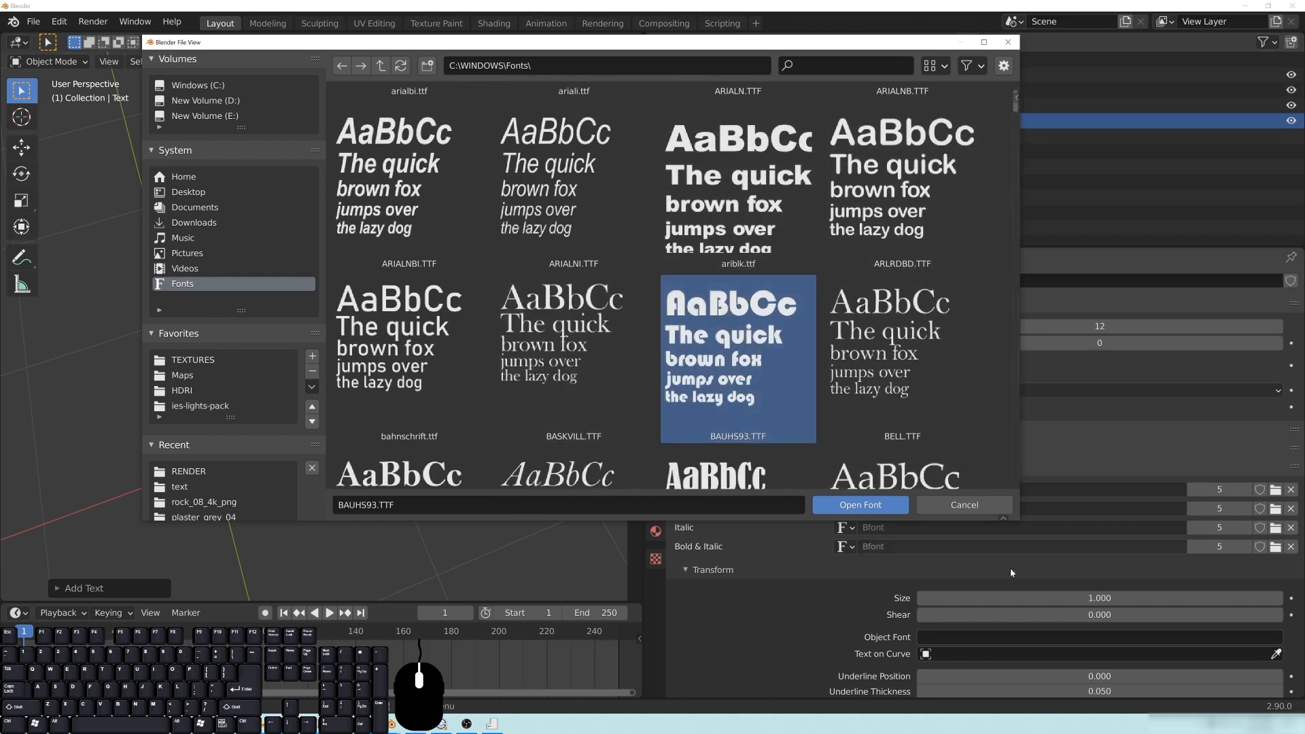
click(860, 505)
Step: Set the extrusion of the text to 0 m in its Geometry settings
middle_drag(299, 410, 408, 381)
middle_drag(408, 381, 301, 364)
scroll(459, 374, up, 4)
scroll(374, 360, down, 4)
click(692, 468)
click(705, 448)
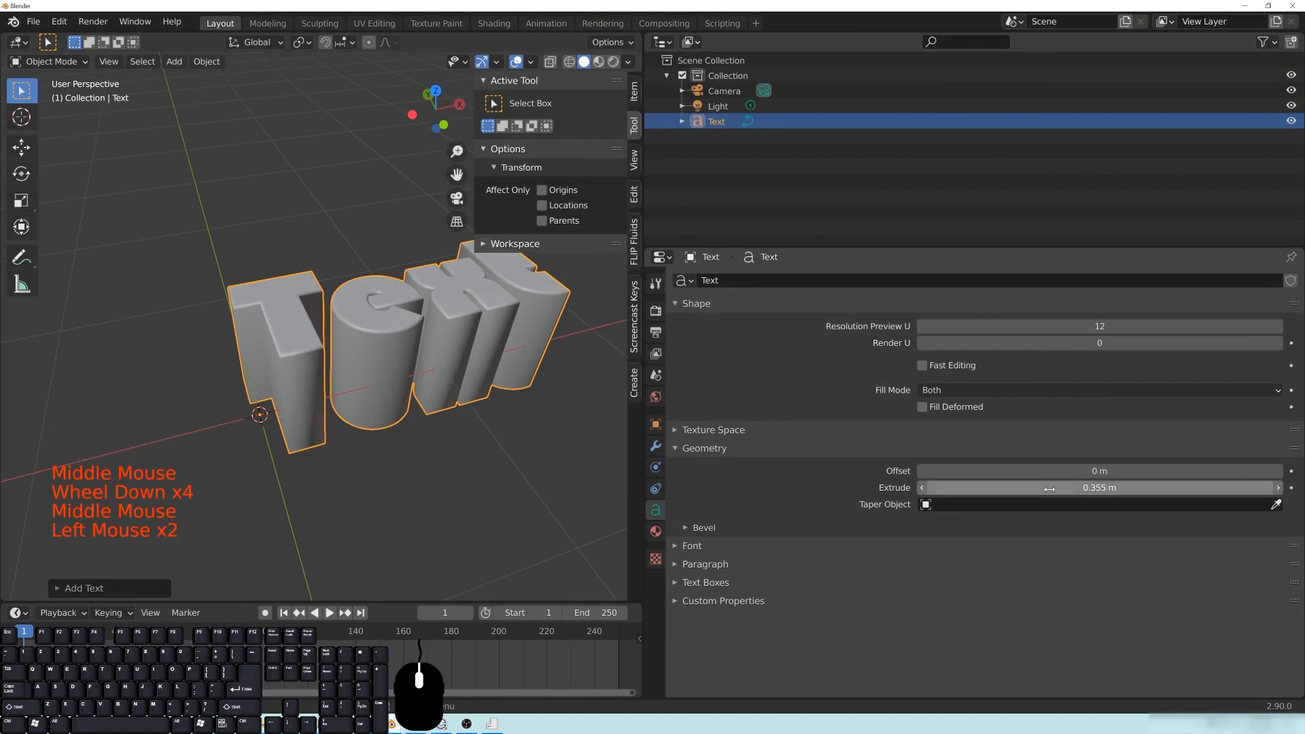
drag(1065, 488, 676, 484)
click(705, 449)
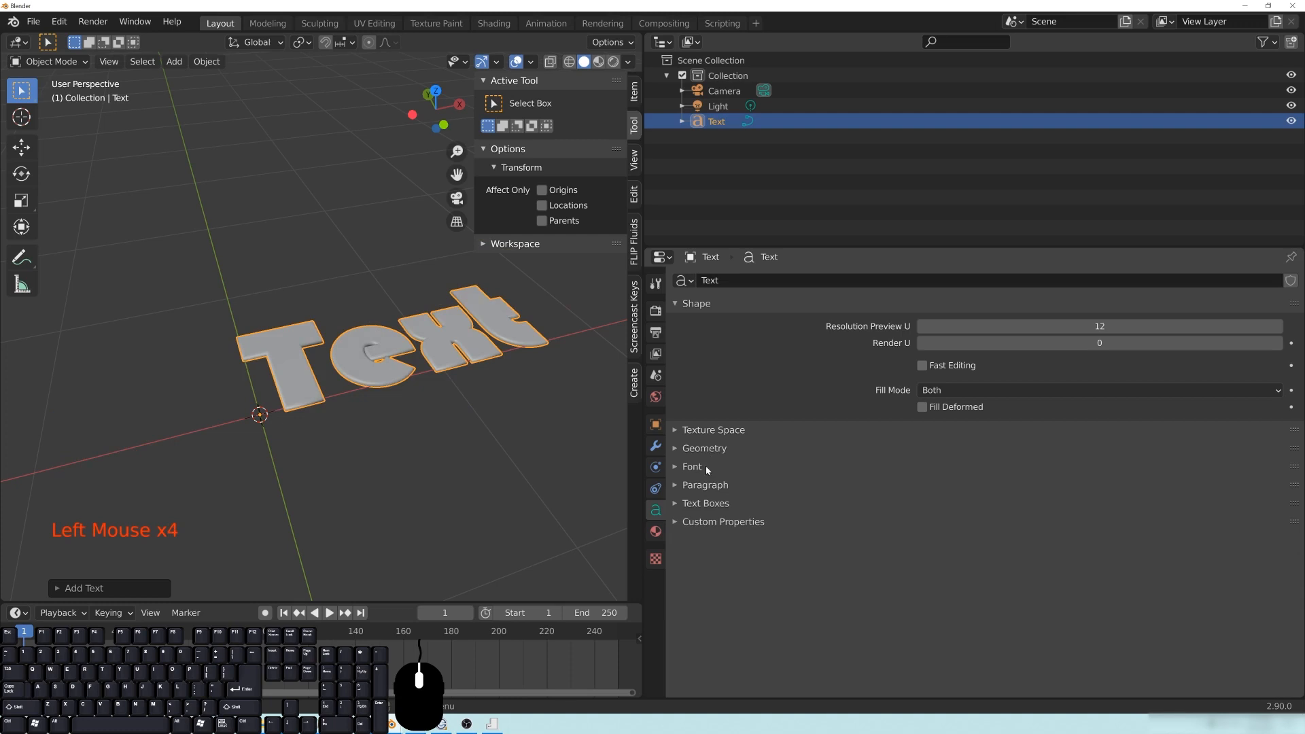
Step: Set the bevel depth of the text to 0 m so the letters are flat
click(693, 468)
middle_drag(408, 435, 261, 352)
scroll(425, 431, up, 4)
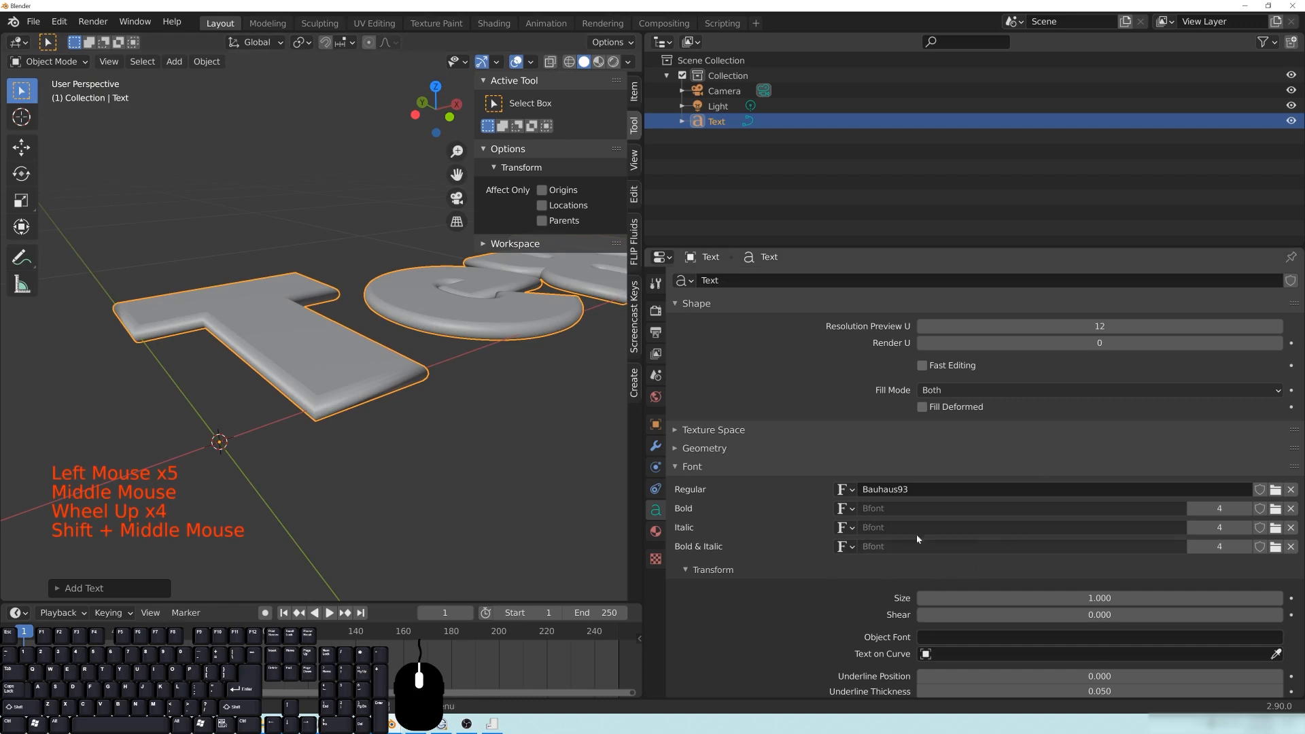
click(707, 466)
click(711, 448)
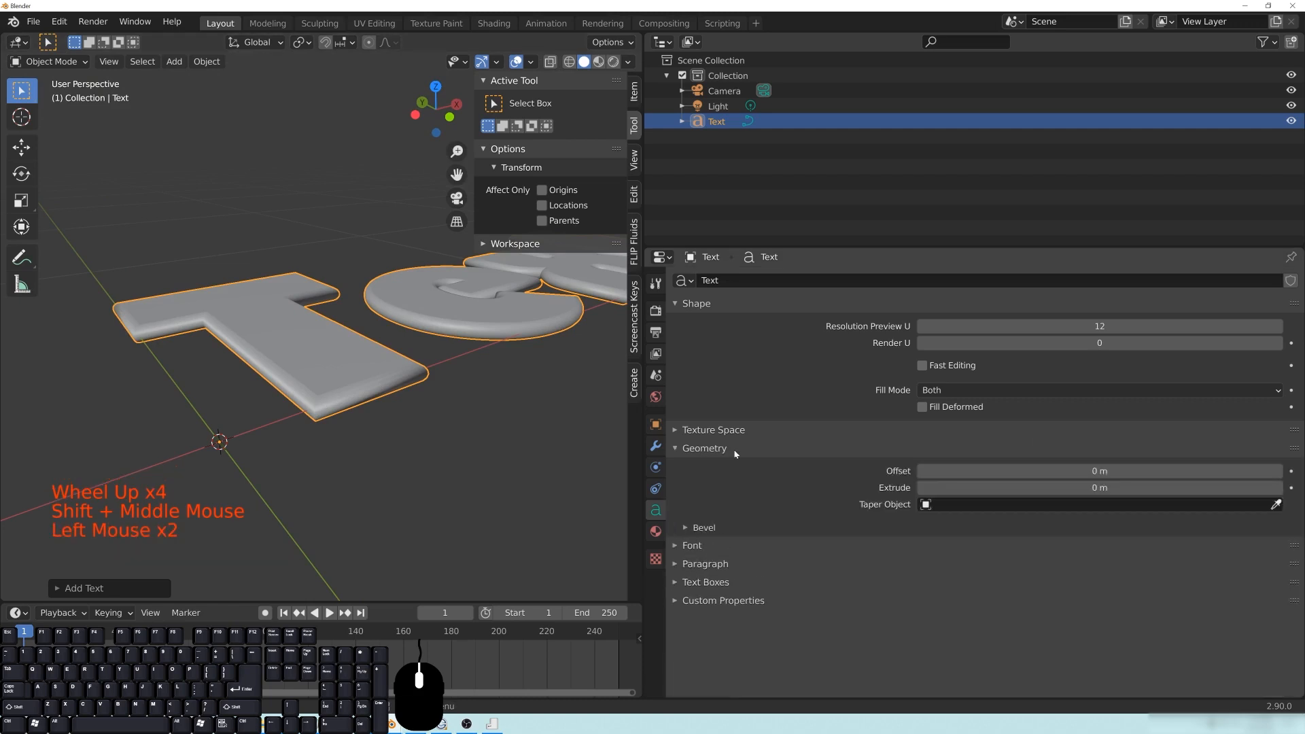
click(687, 528)
scroll(952, 551, down, 6)
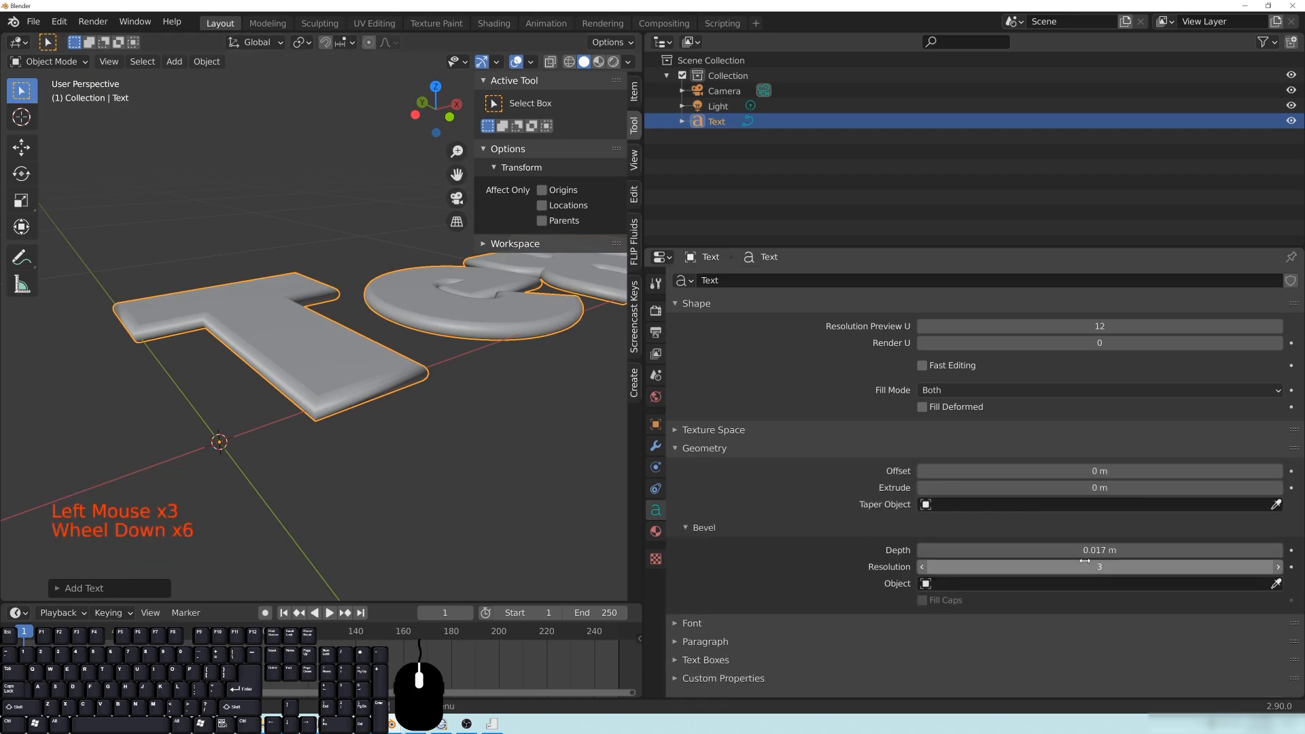
click(952, 550)
text(0)
key(Return)
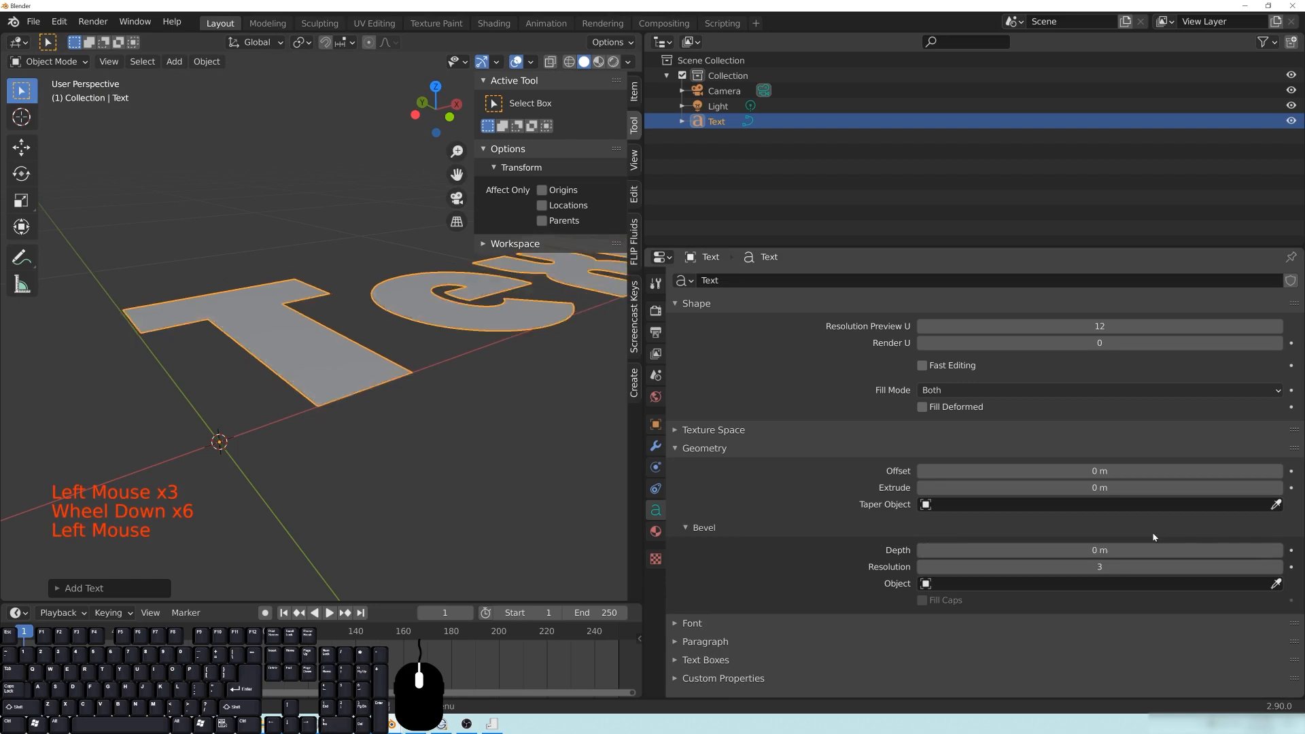
Step: Examine the flat text from several angles and check its Bevel Object setting
shift+middle_drag(344, 399, 344, 415)
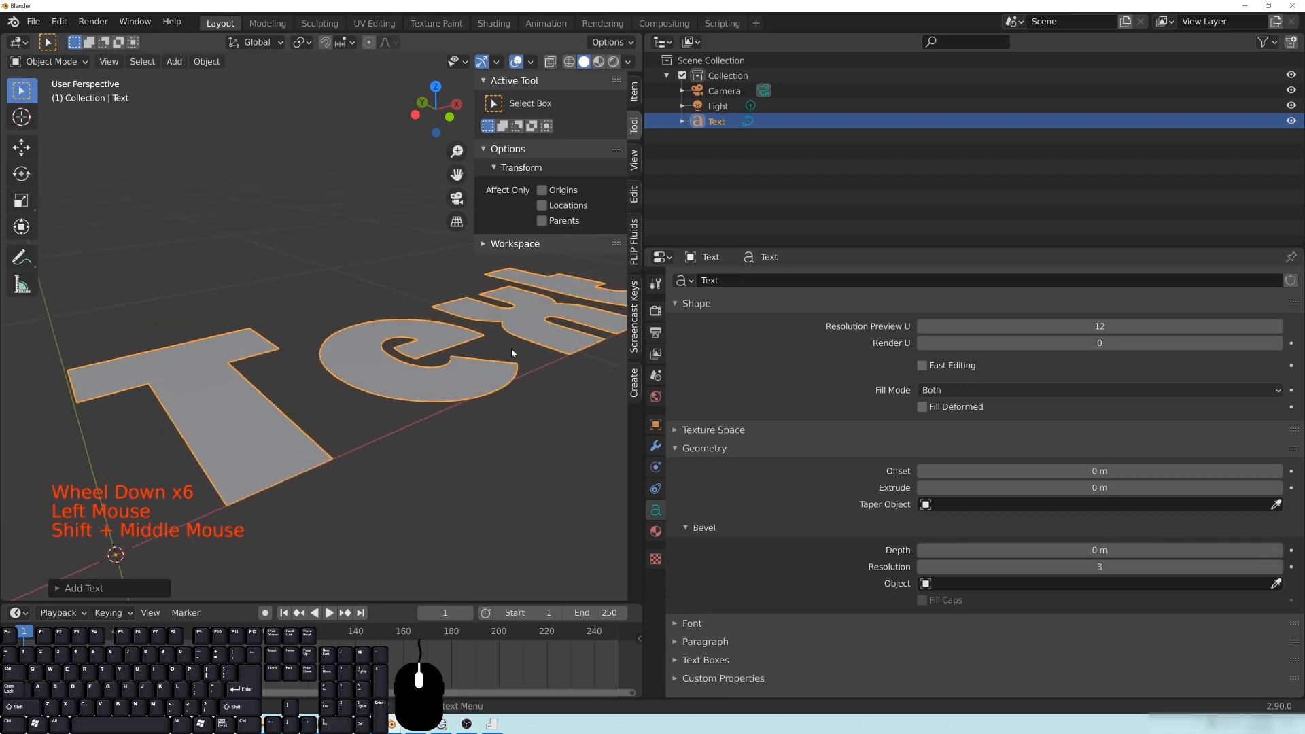
middle_drag(512, 349, 427, 430)
scroll(427, 431, down, 4)
shift+middle_drag(312, 415, 368, 418)
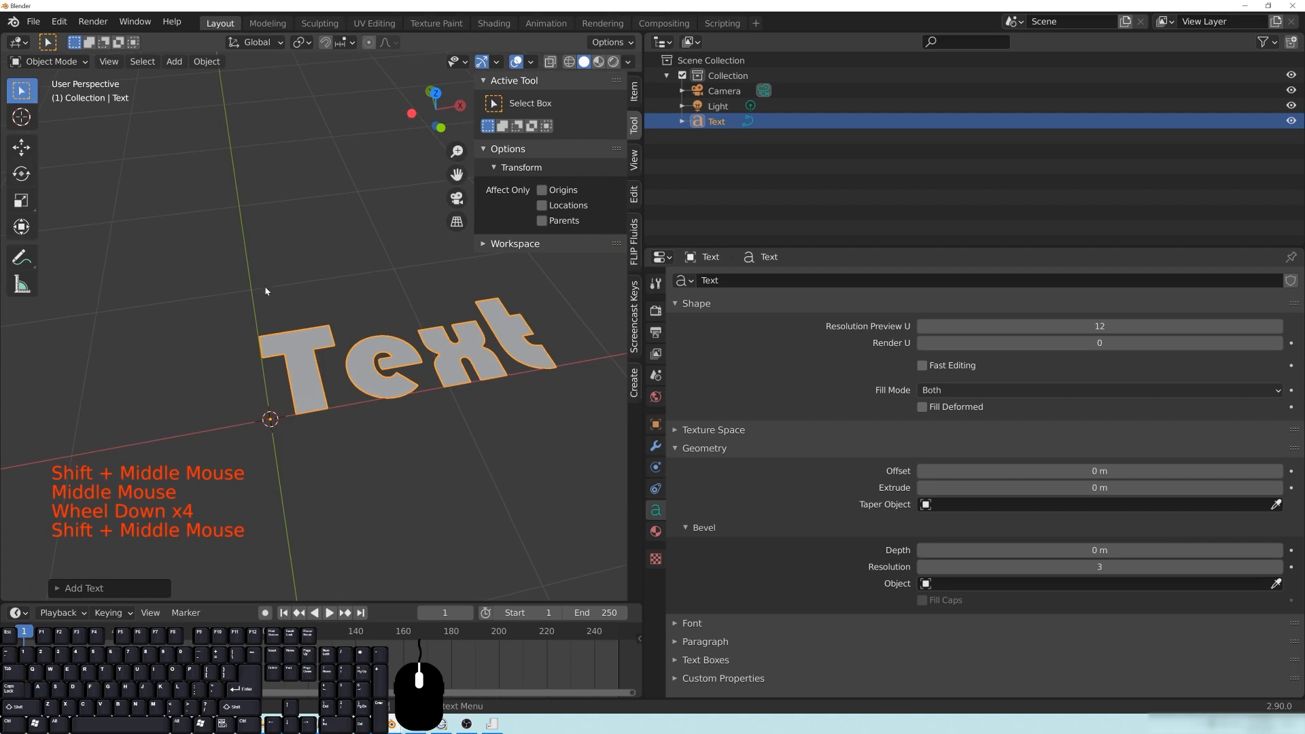
shift+middle_drag(373, 334, 288, 359)
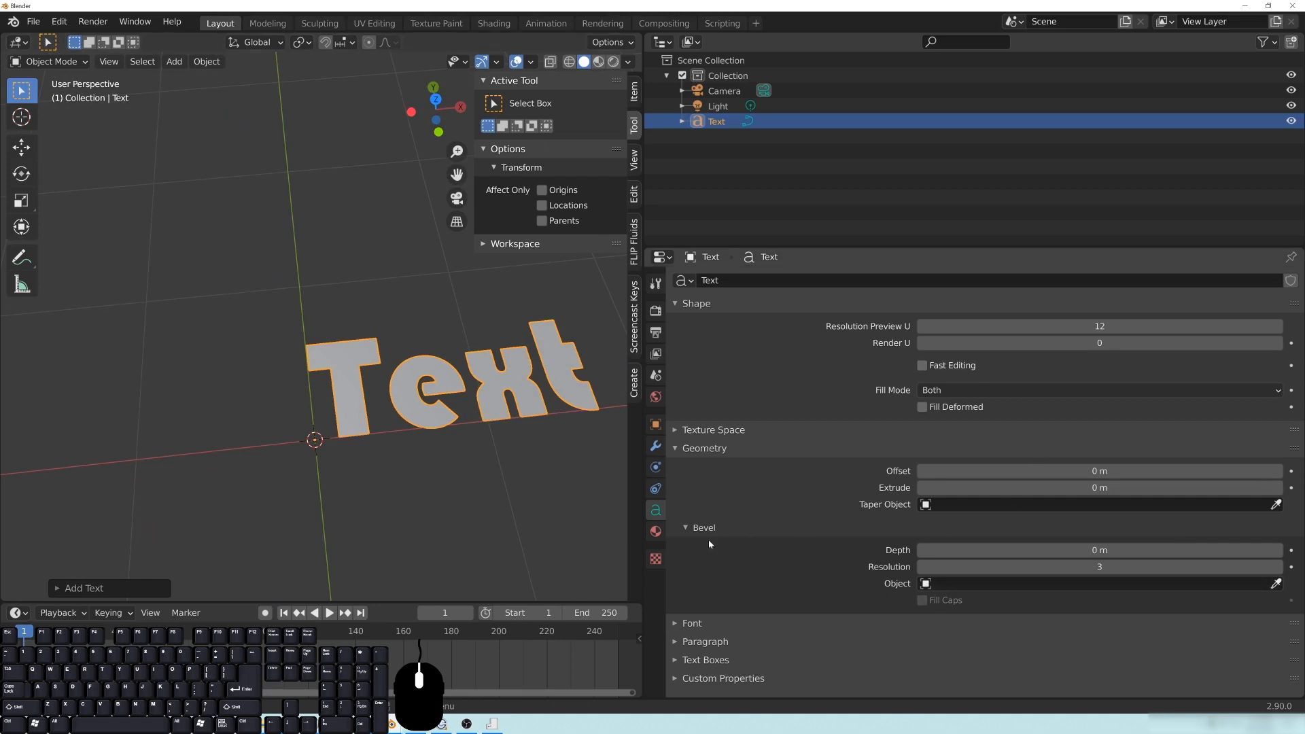
click(1010, 583)
click(994, 580)
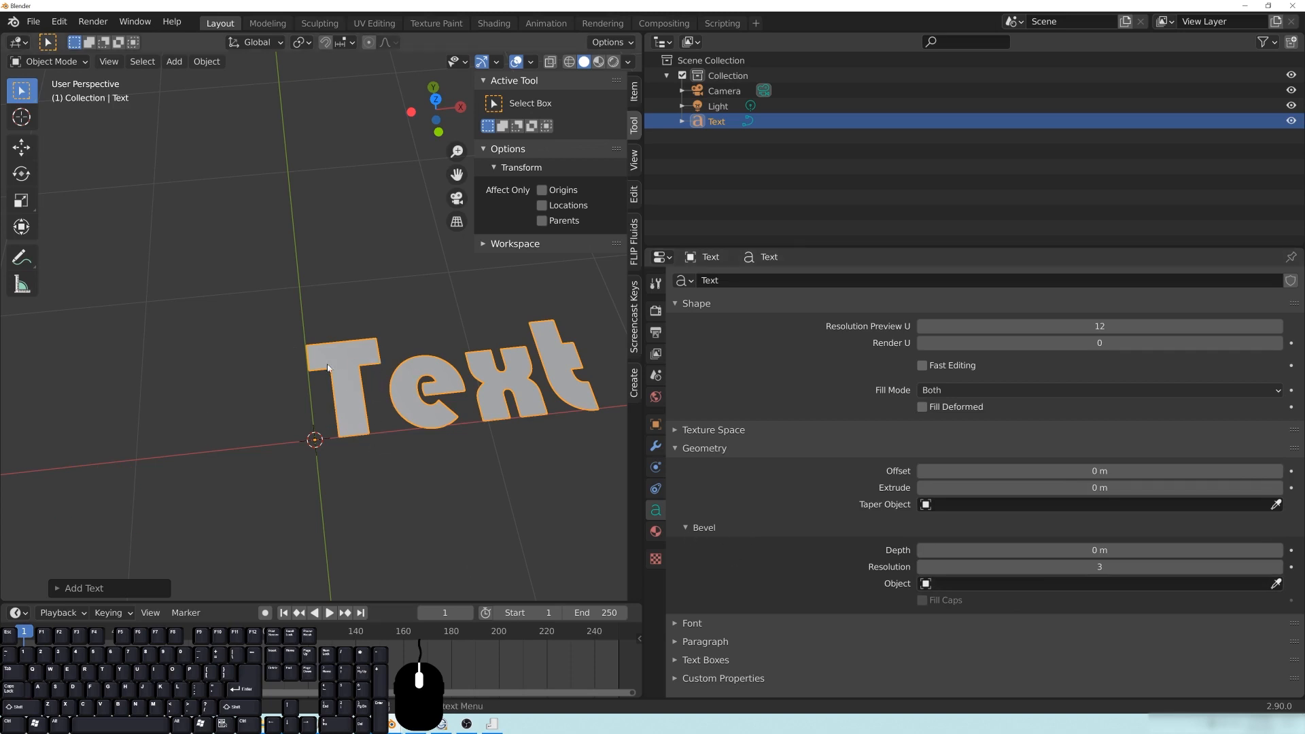
middle_drag(451, 408, 367, 473)
middle_drag(260, 345, 389, 402)
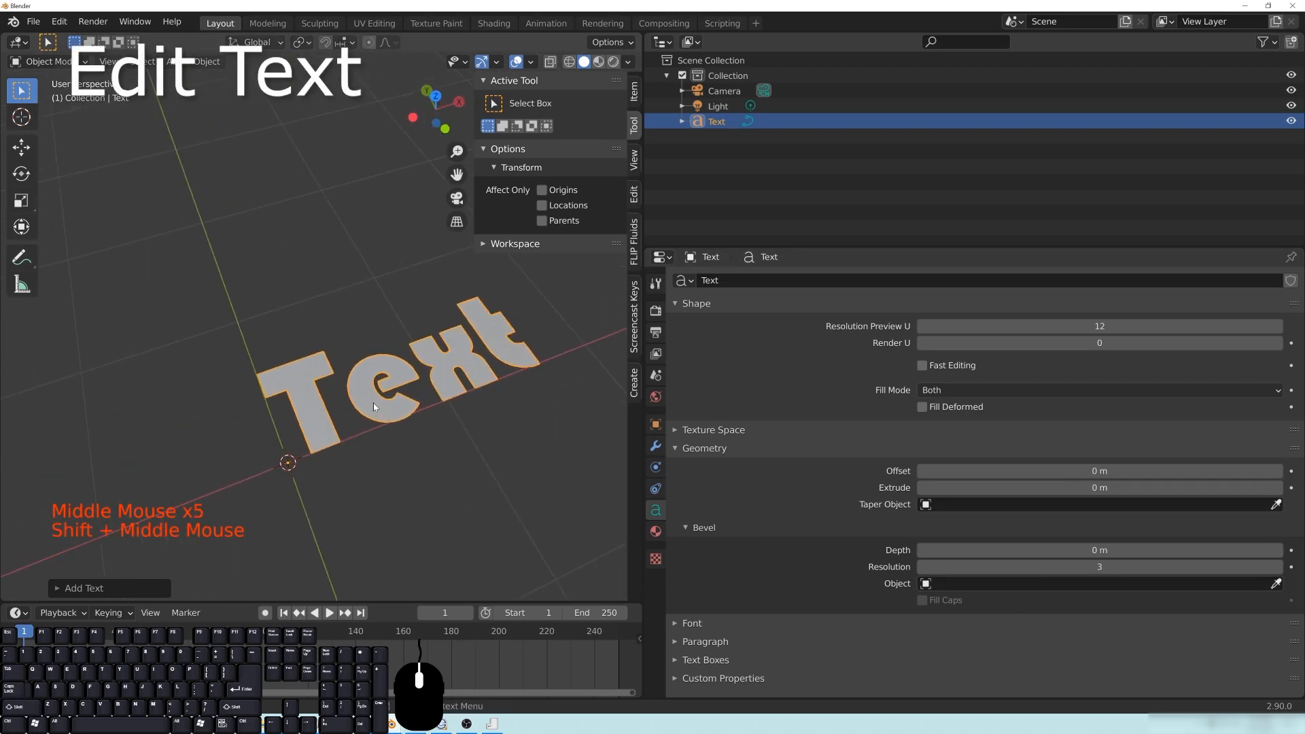
Step: Replace the wording of the text object with "D.J." in Edit Mode and return to Object Mode
key(Tab)
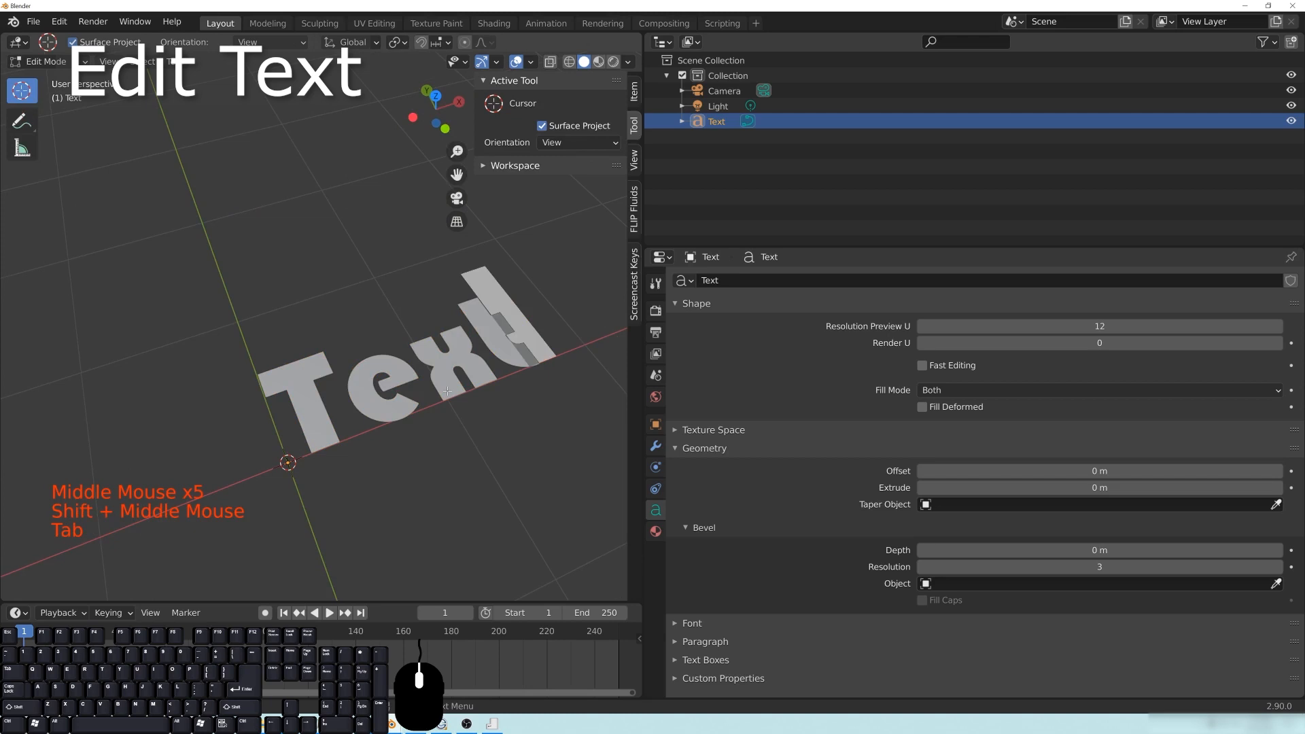
key(BackSpace)
key(BackSpace)
key(BackSpace)
key(BackSpace)
key(BackSpace)
key(BackSpace)
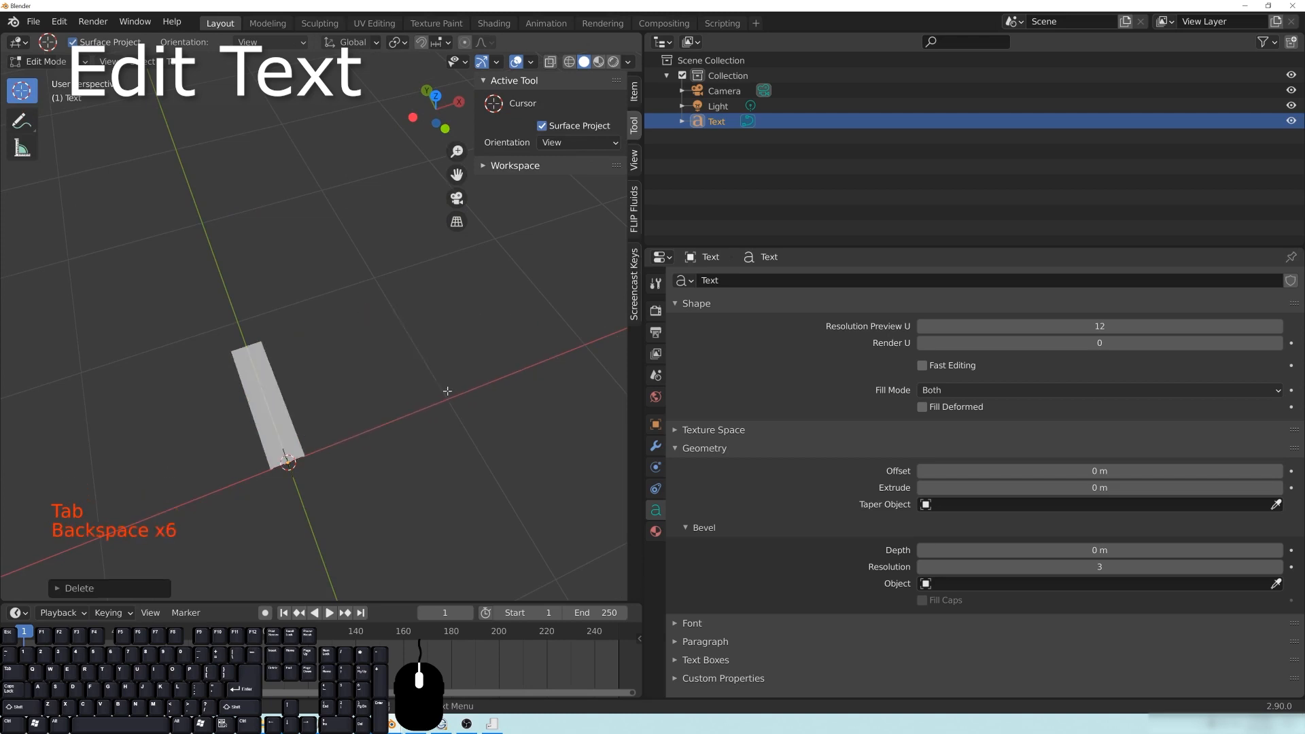
text(D)
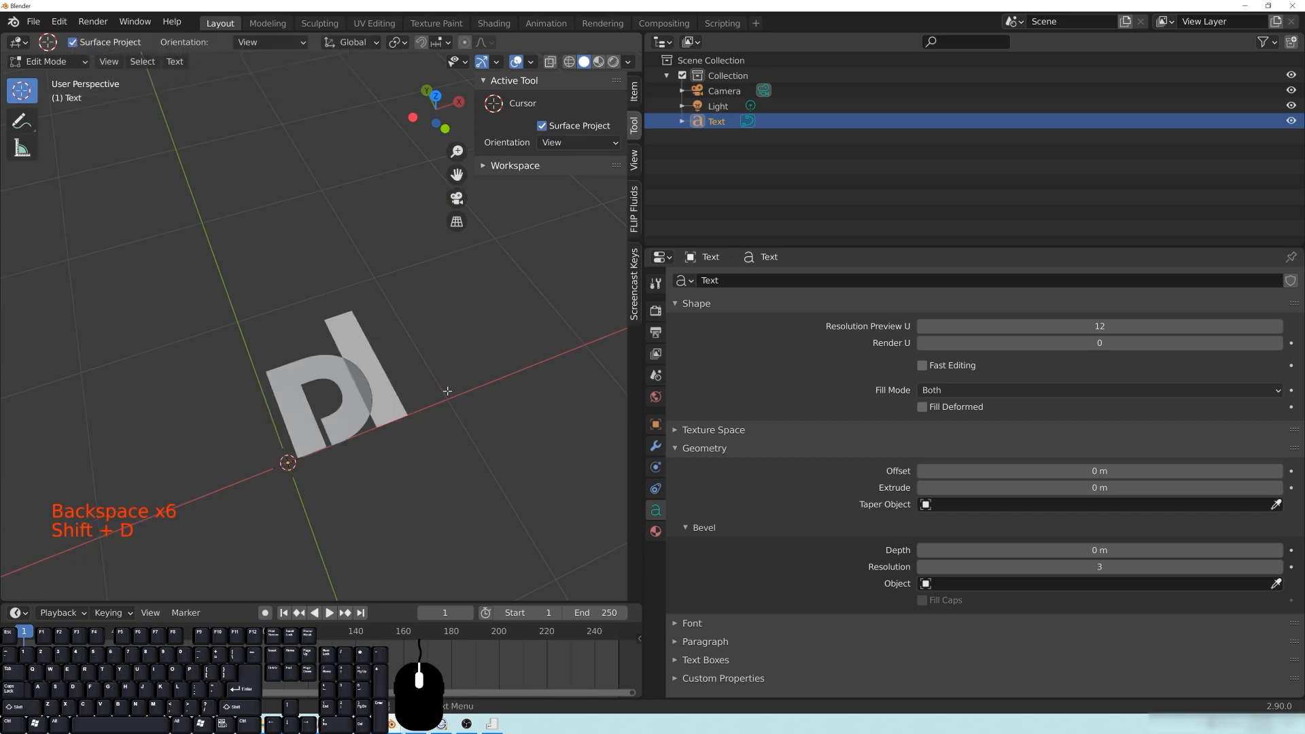
text(.lJ)
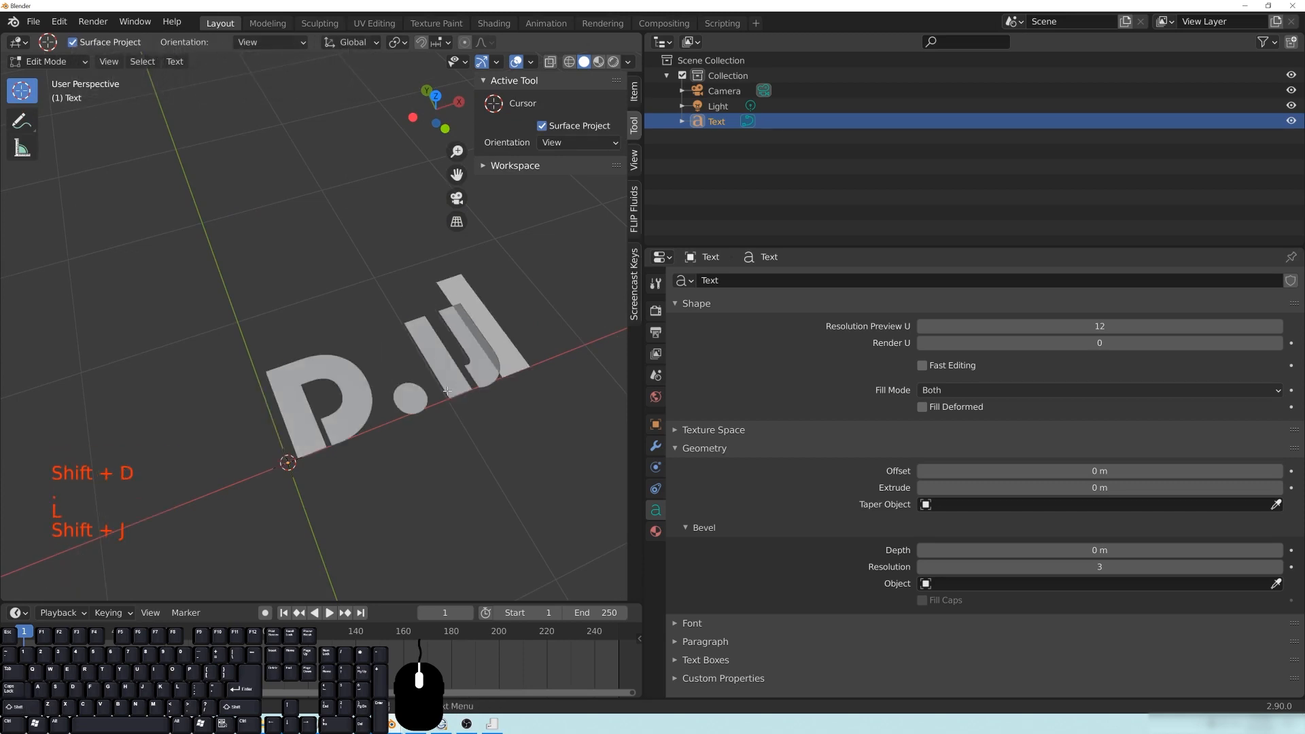
key(Left)
key(BackSpace)
key(End)
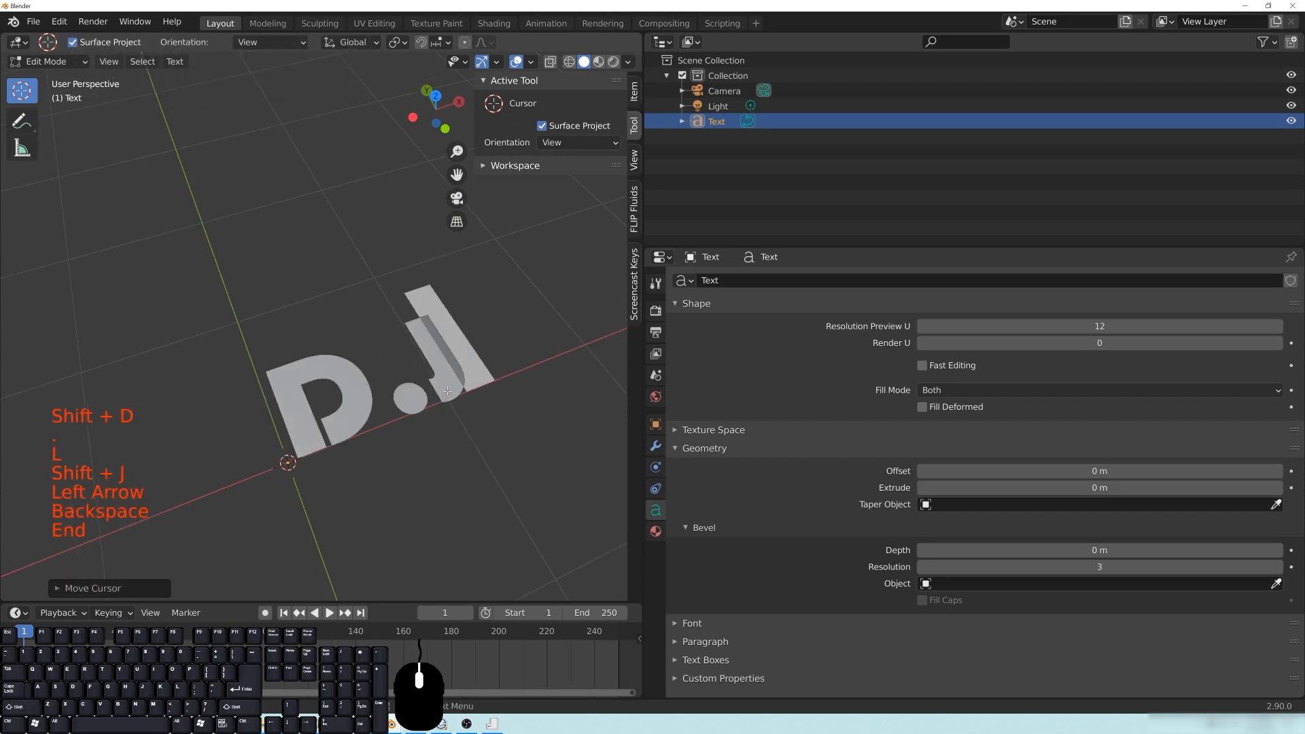
text(.)
middle_drag(461, 392, 461, 468)
key(Tab)
Step: Examine the shapes of the flat D.J. letters from several angles and distances
scroll(422, 468, up, 3)
scroll(461, 468, down, 1)
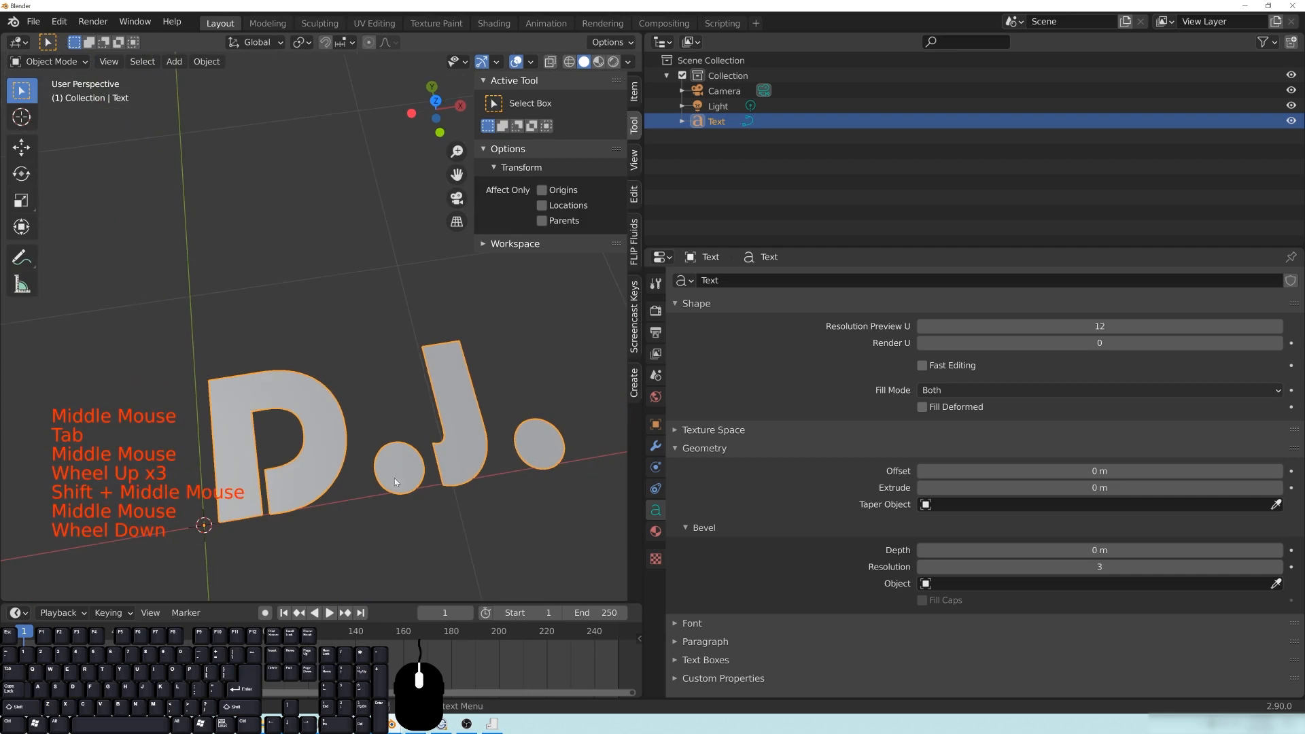
middle_drag(517, 456, 403, 422)
shift+middle_drag(540, 380, 453, 321)
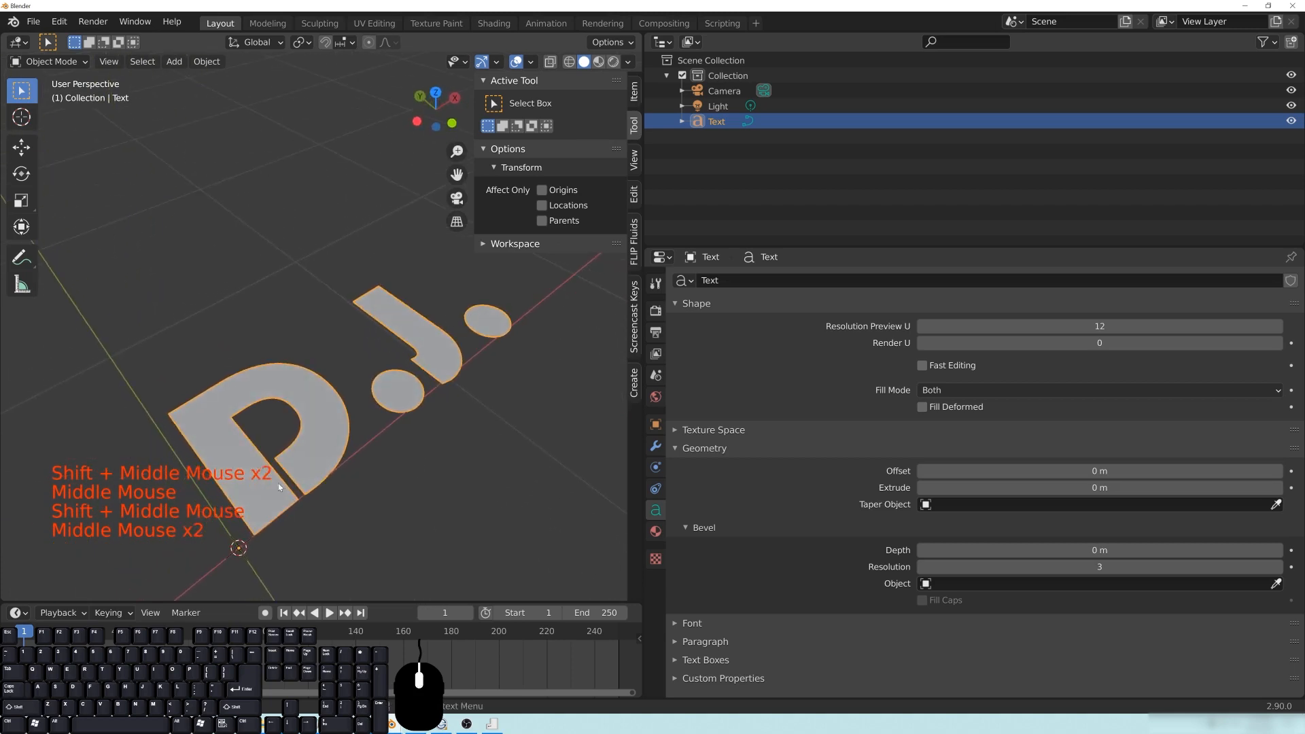
scroll(505, 318, down, 3)
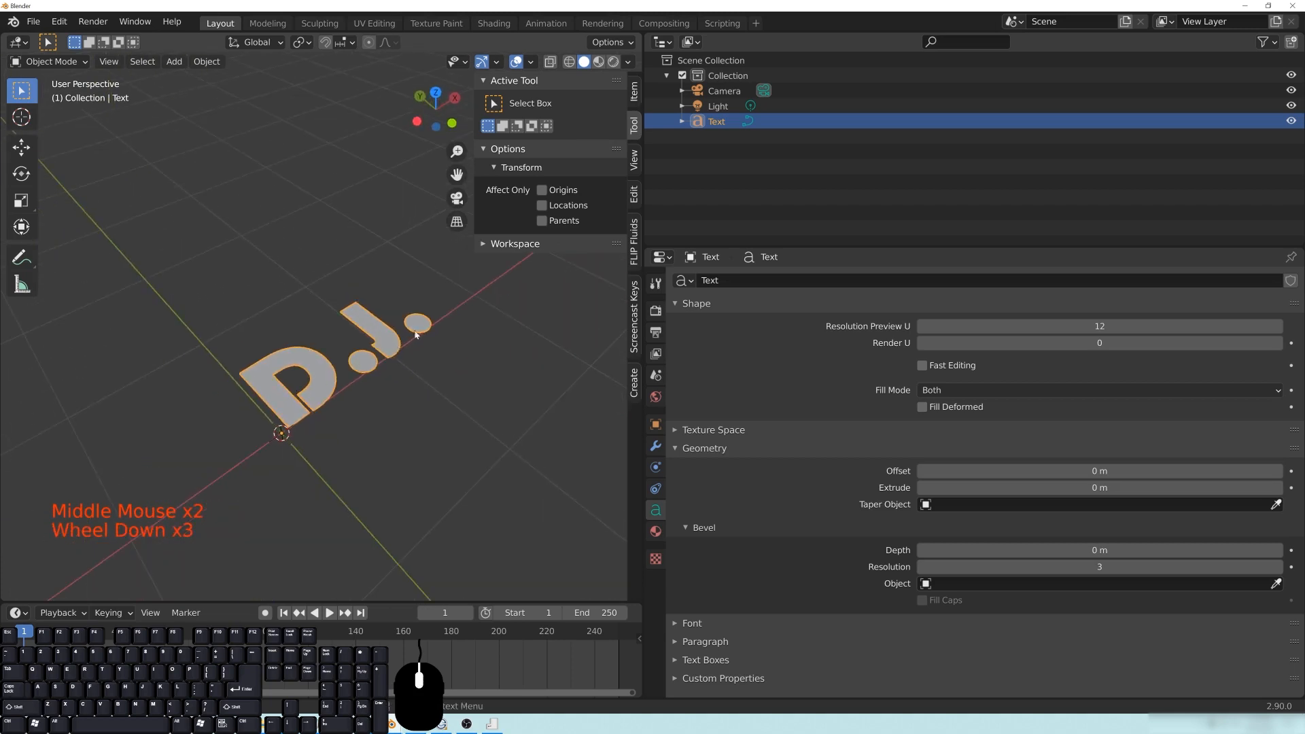
scroll(419, 399, up, 2)
shift+middle_drag(335, 390, 356, 427)
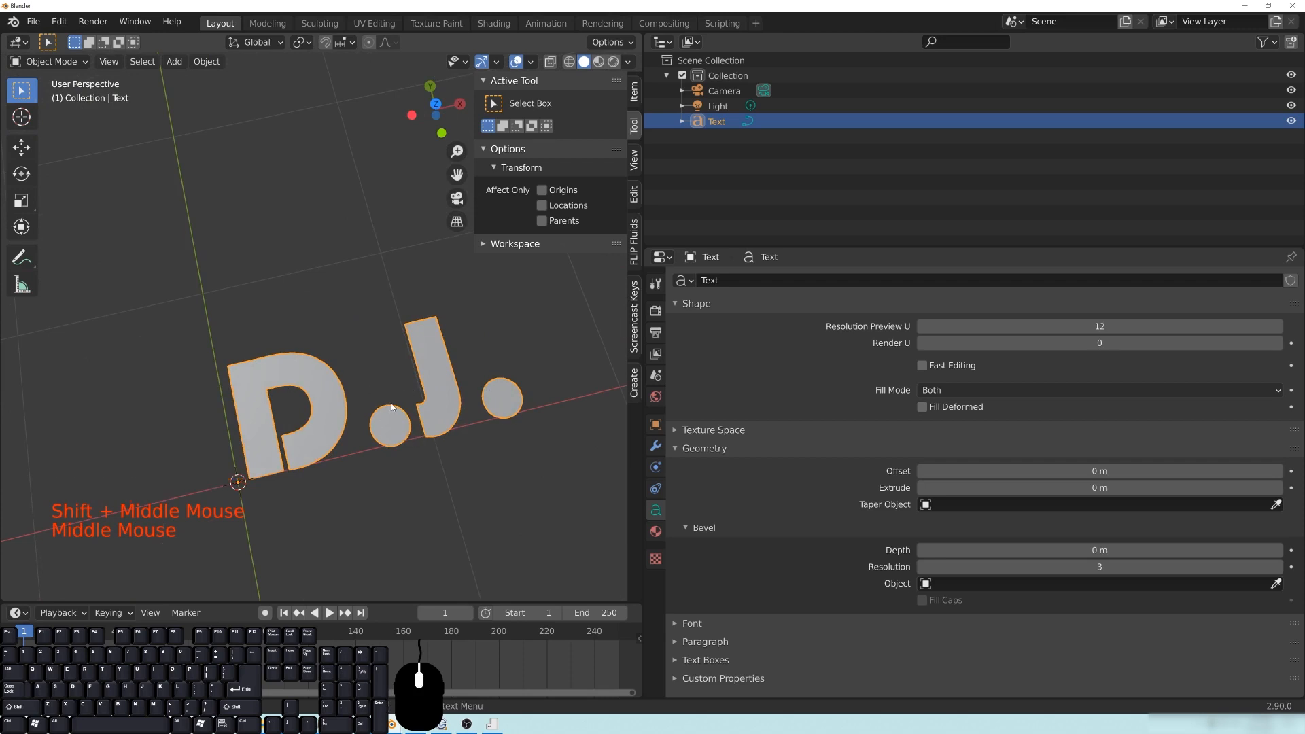
middle_drag(336, 368, 512, 395)
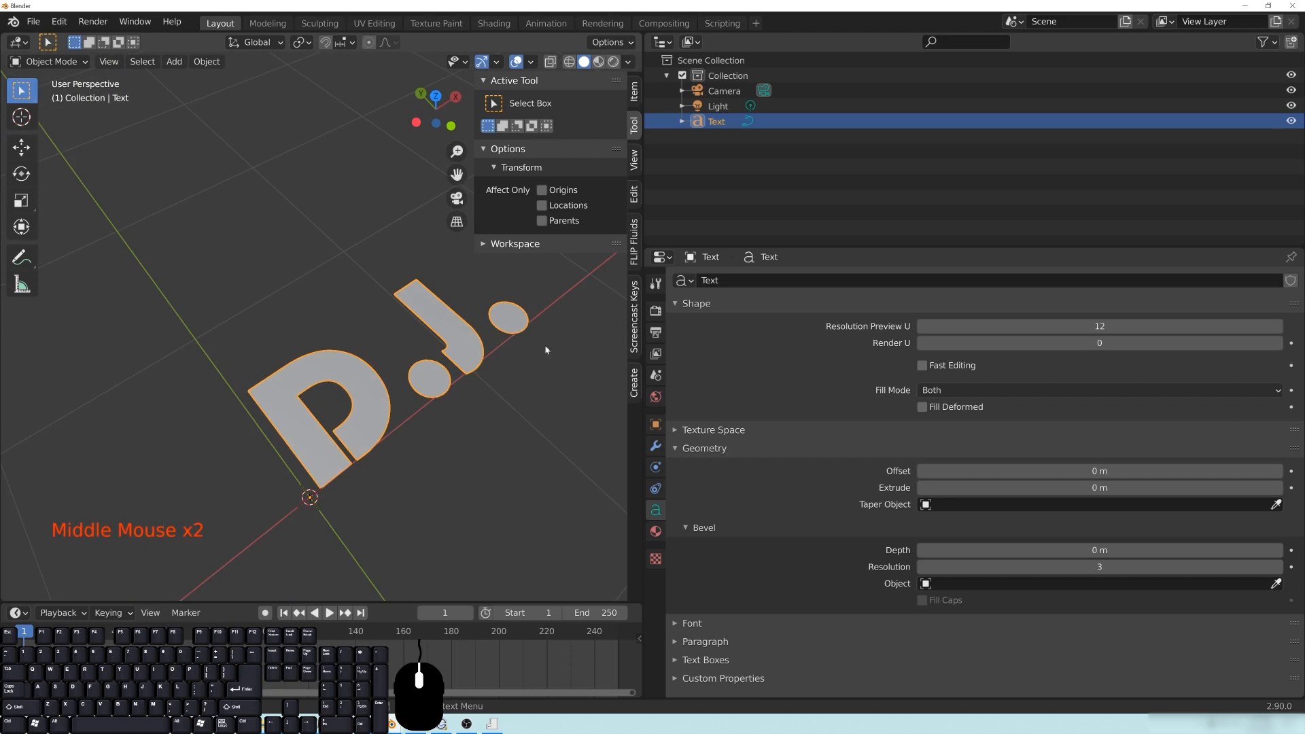
middle_drag(411, 442, 412, 414)
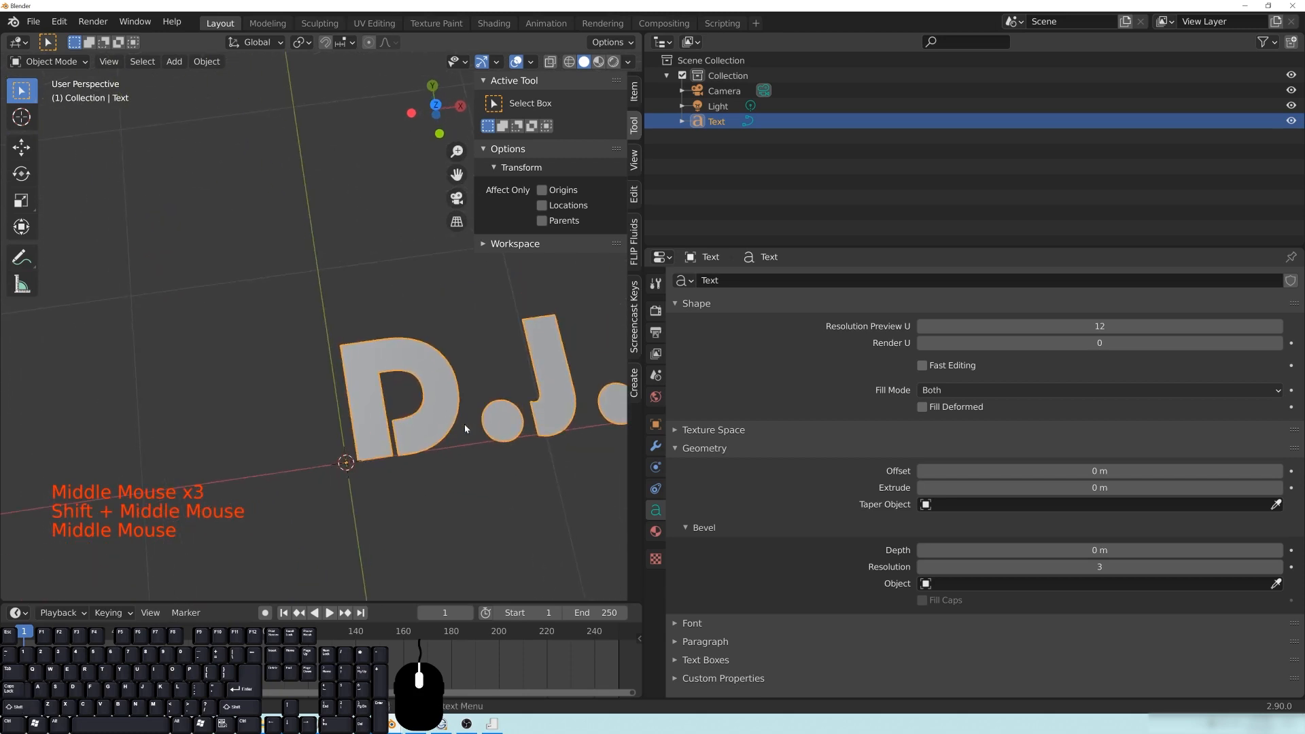
Step: Widen the 3D viewport and show the D.J. lettering in top orthographic view
drag(643, 286, 1085, 312)
shift+middle_drag(630, 524, 586, 353)
middle_drag(722, 395, 524, 426)
key(KP_7)
scroll(659, 361, down, 4)
scroll(523, 426, up, 5)
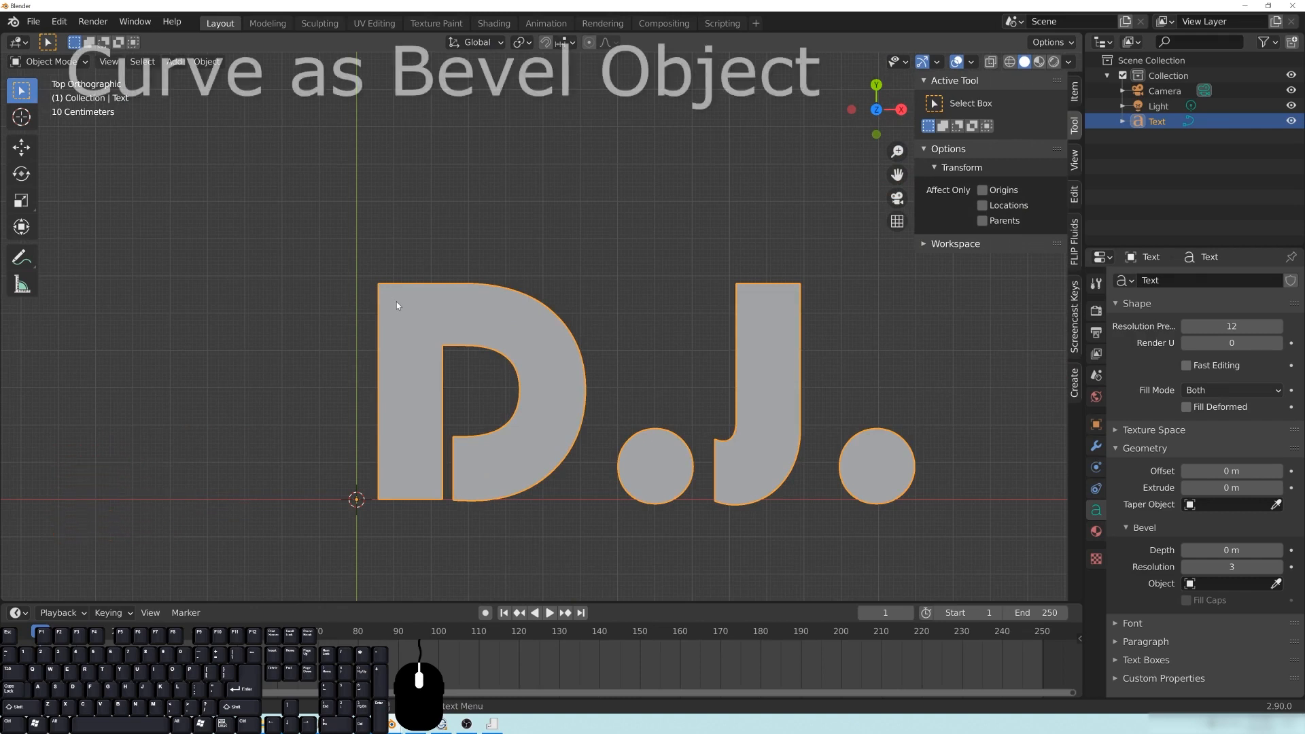
shift+middle_drag(359, 400, 524, 346)
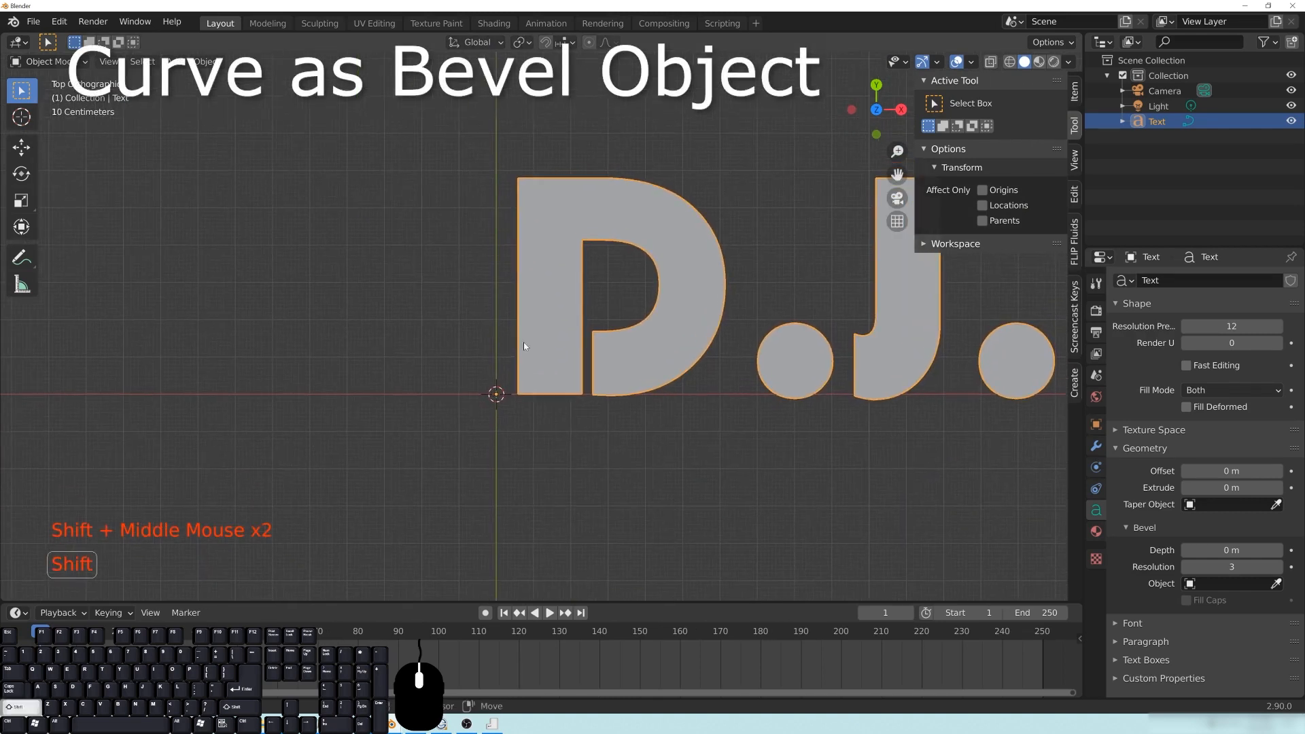
key(Tab)
key(Tab)
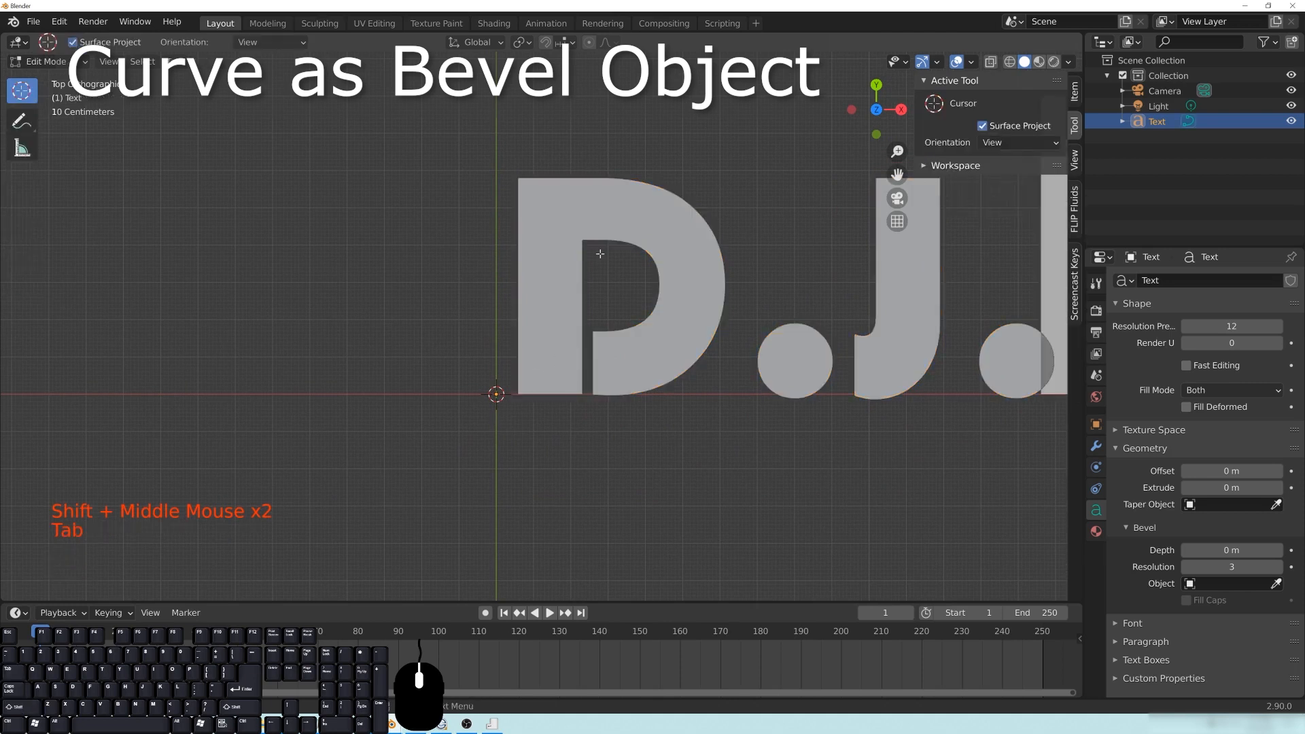
Step: Add a single-point curve at the world origin beside the D.J. lettering
shift+middle_drag(601, 258, 577, 298)
key(shift+a)
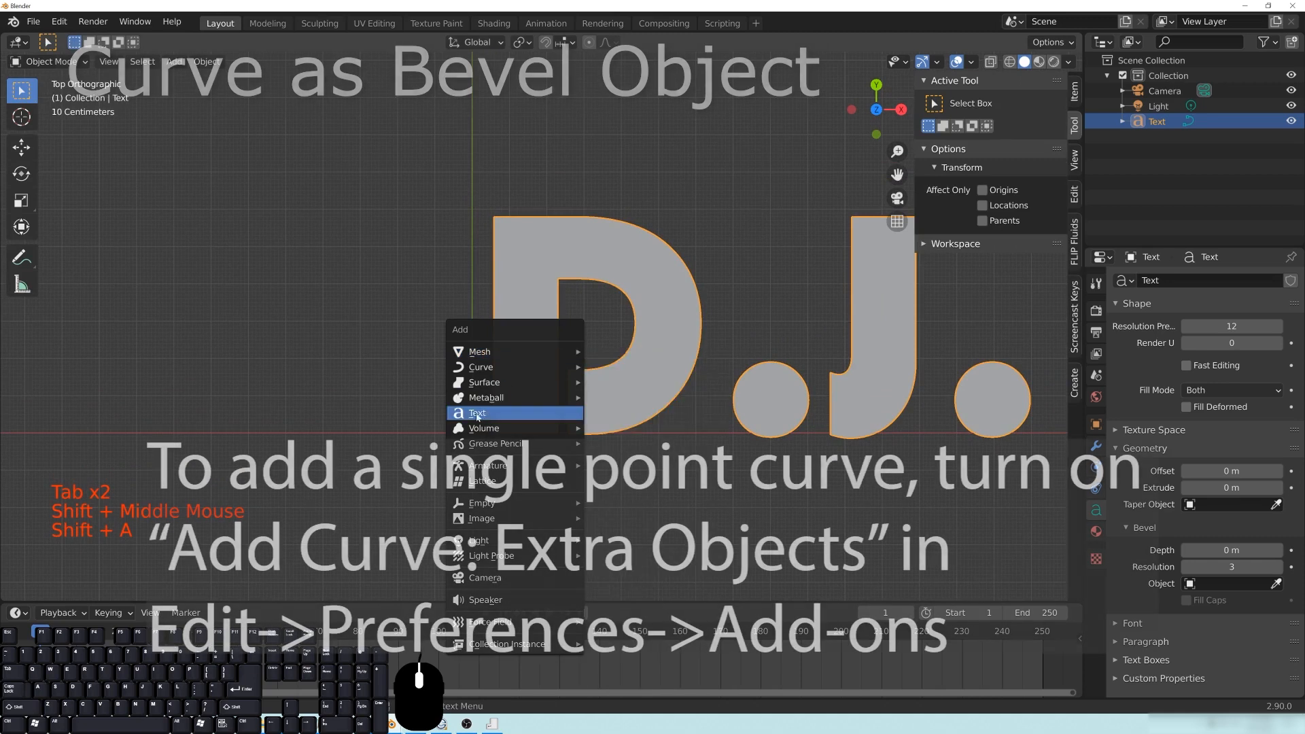
mouse_move(482, 368)
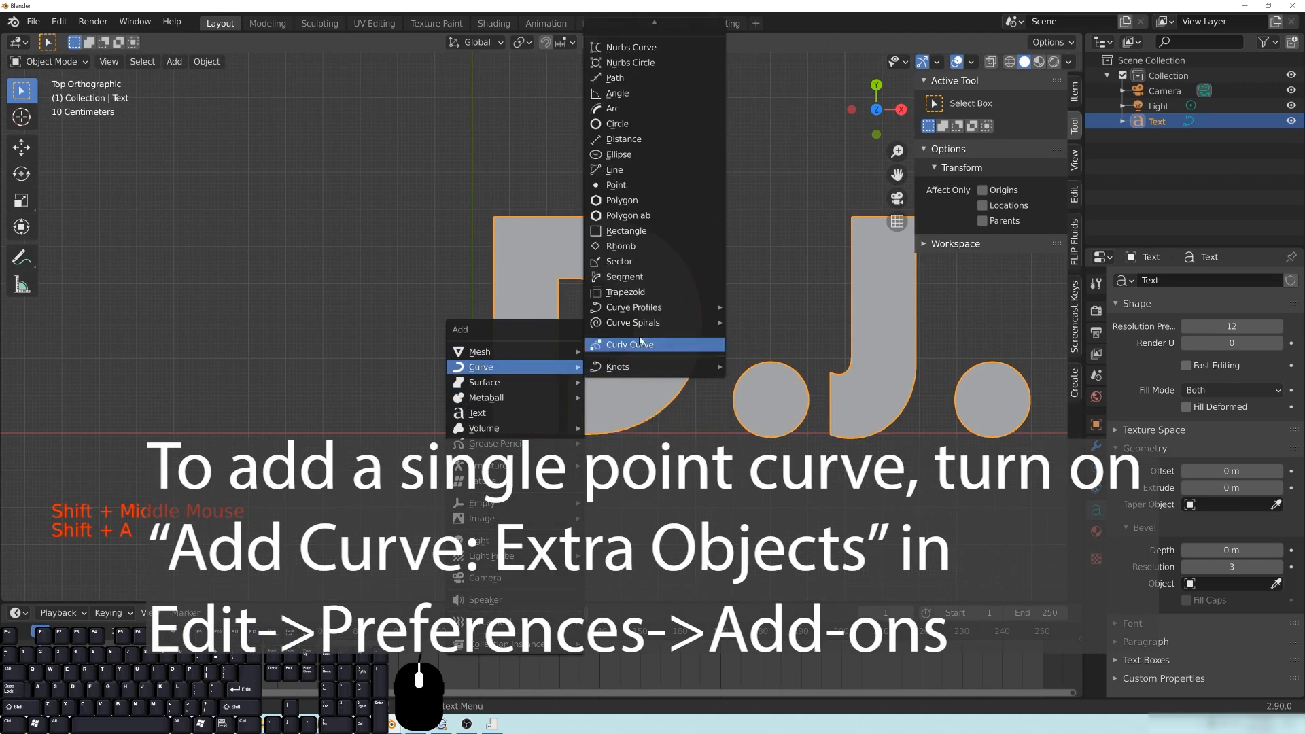
scroll(653, 115, up, 20)
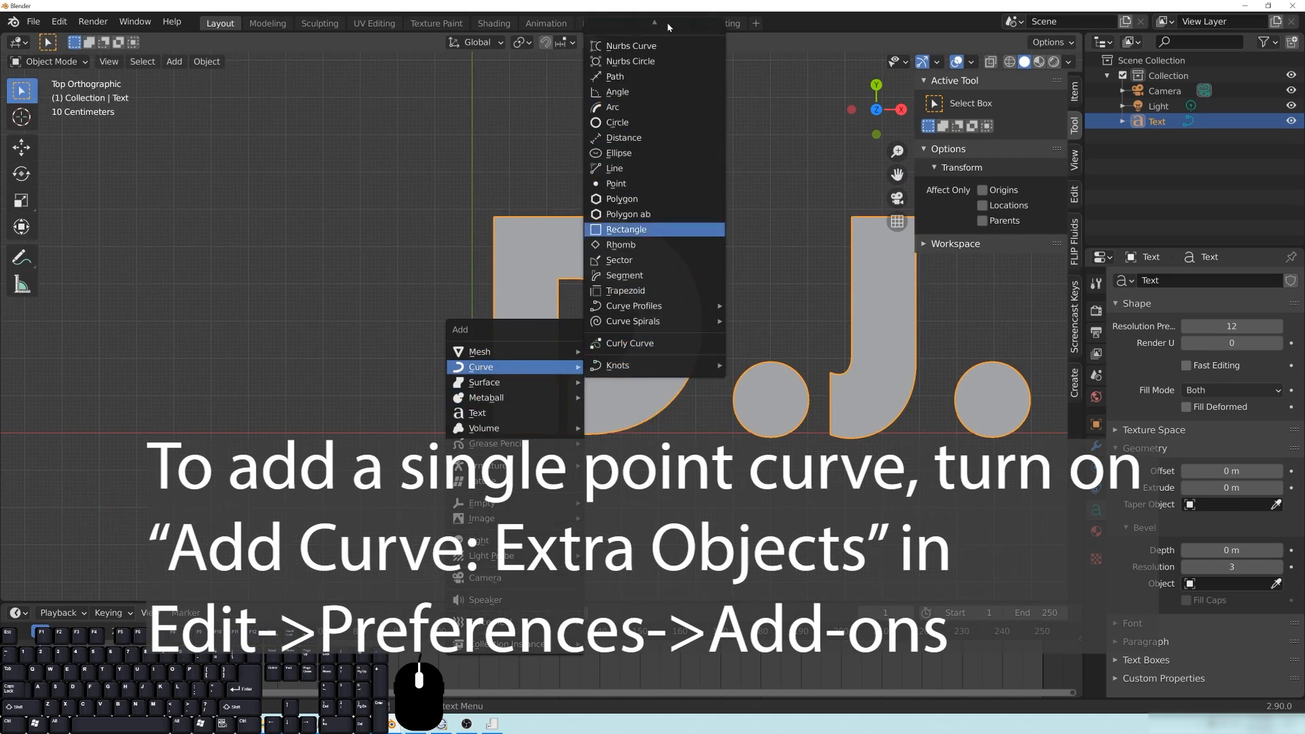
scroll(667, 31, up, 5)
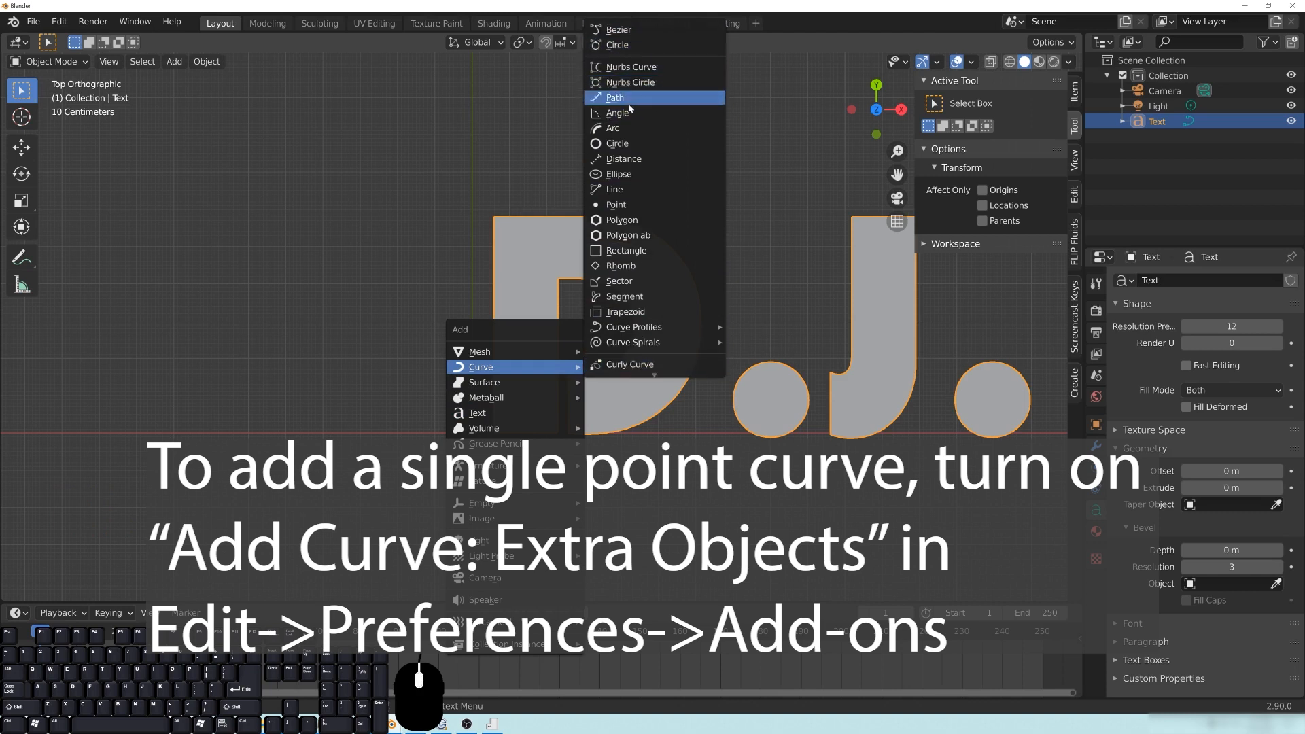
click(616, 205)
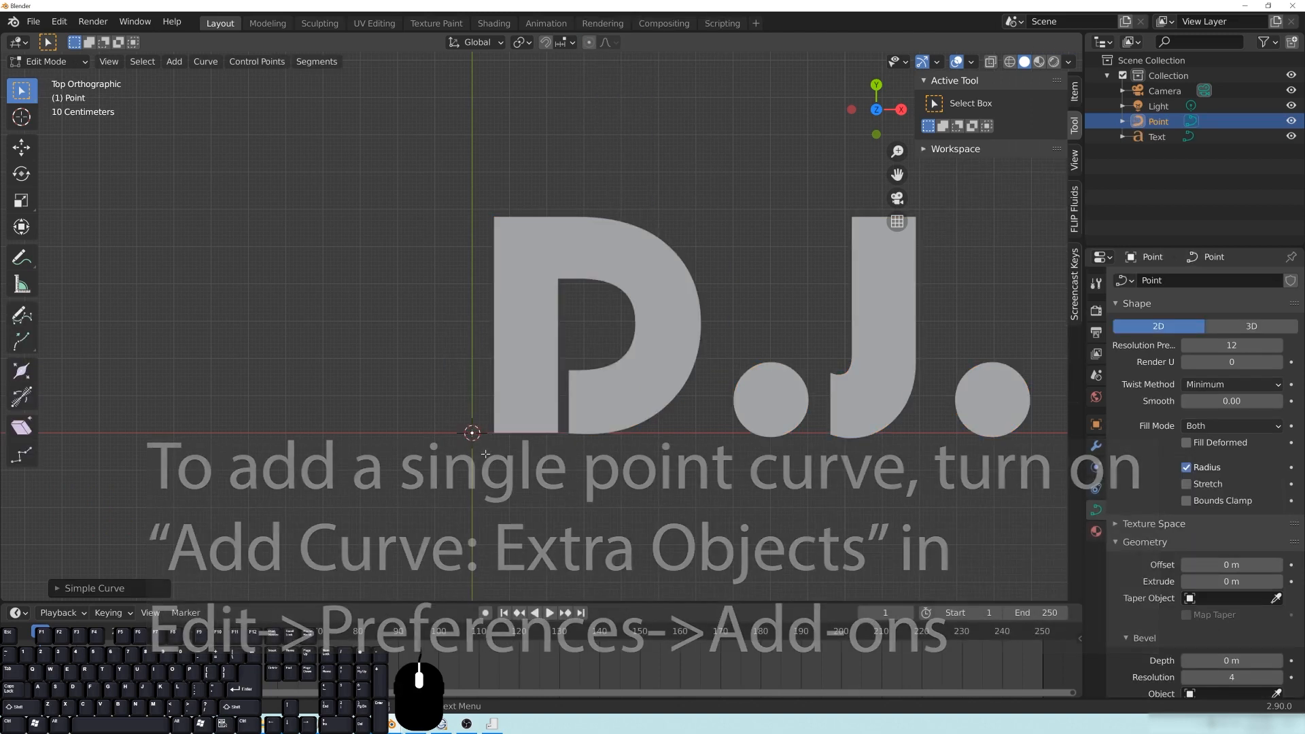
Step: In Edit Mode, move the curve's point up beside the D, to about X -0.10 m and Y 0.50 m
scroll(439, 476, up, 3)
scroll(443, 514, down, 4)
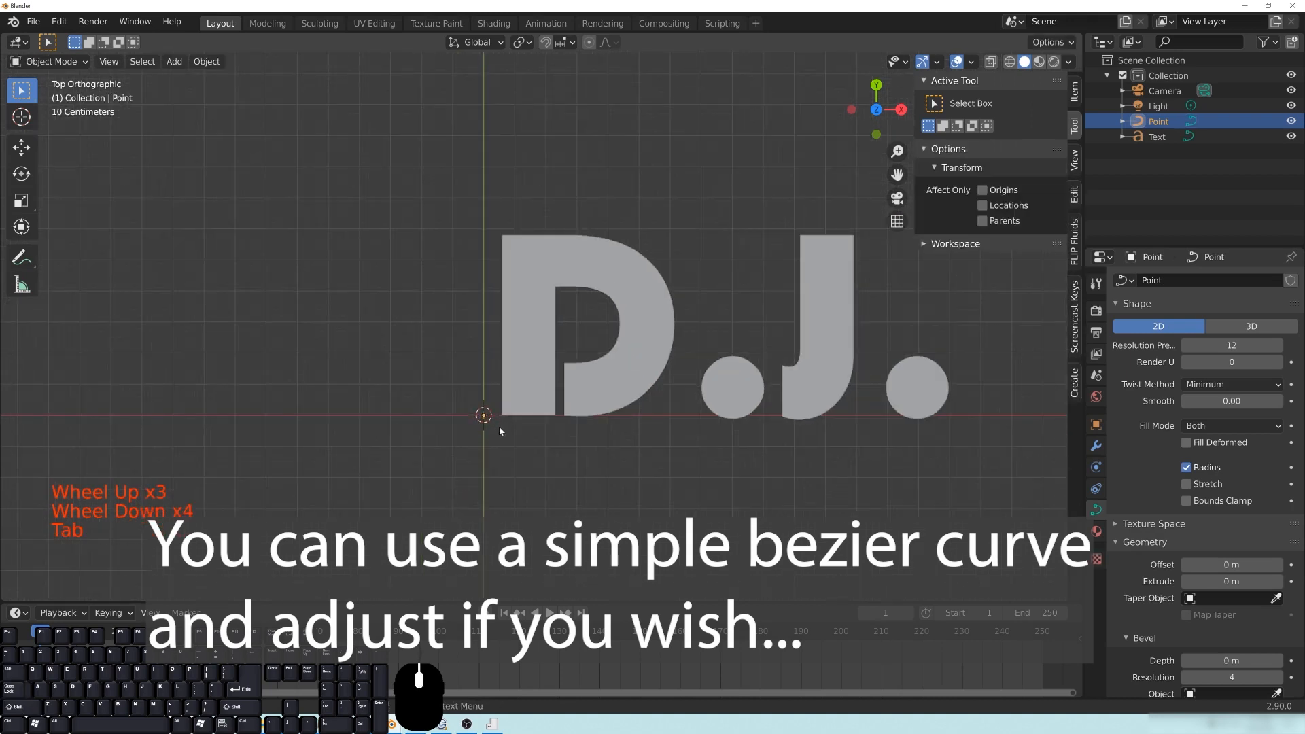
key(Tab)
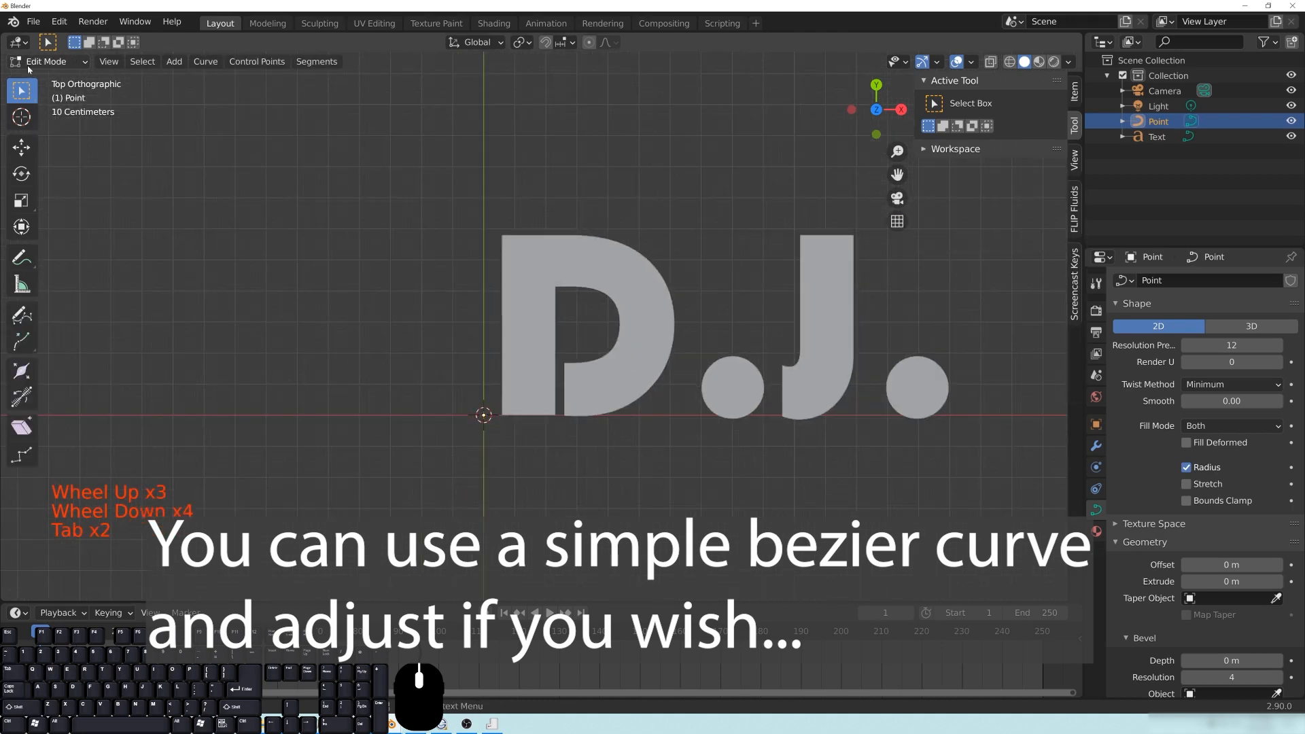
click(40, 64)
click(41, 64)
click(40, 63)
click(40, 64)
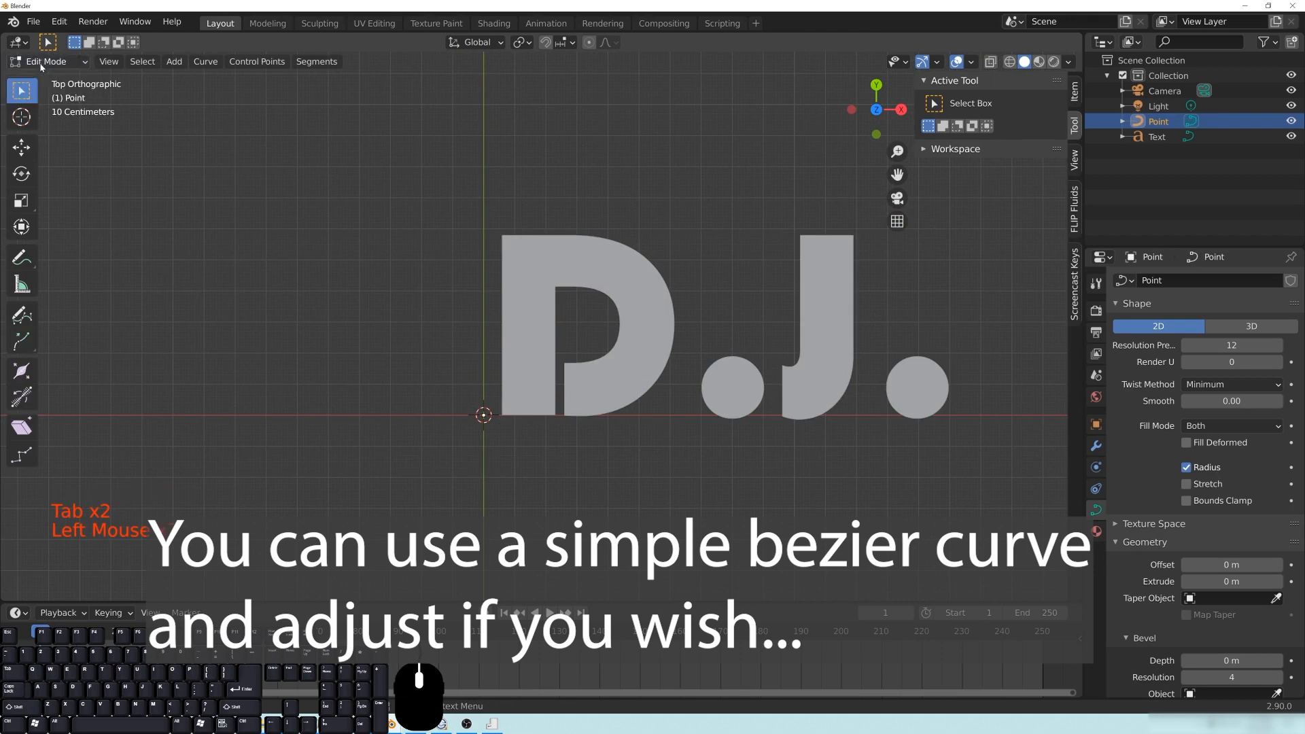
shift+middle_drag(524, 442, 556, 470)
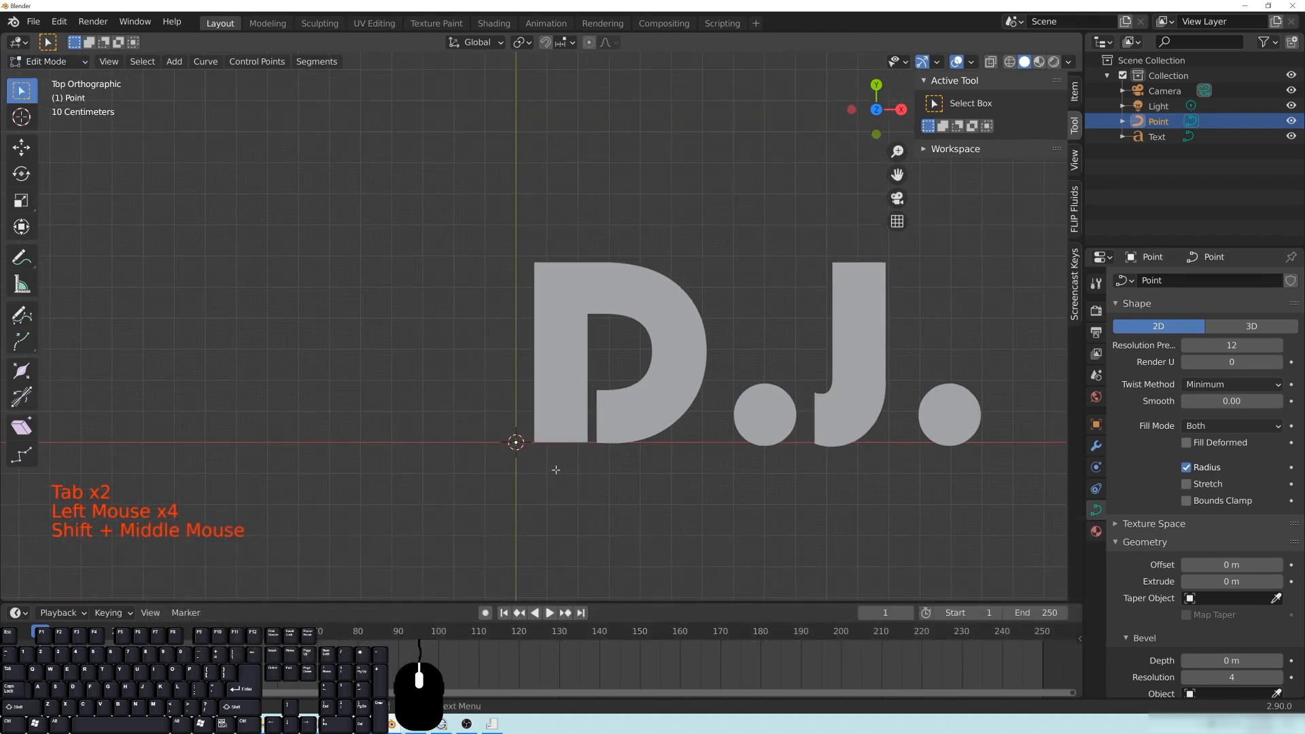
key(g)
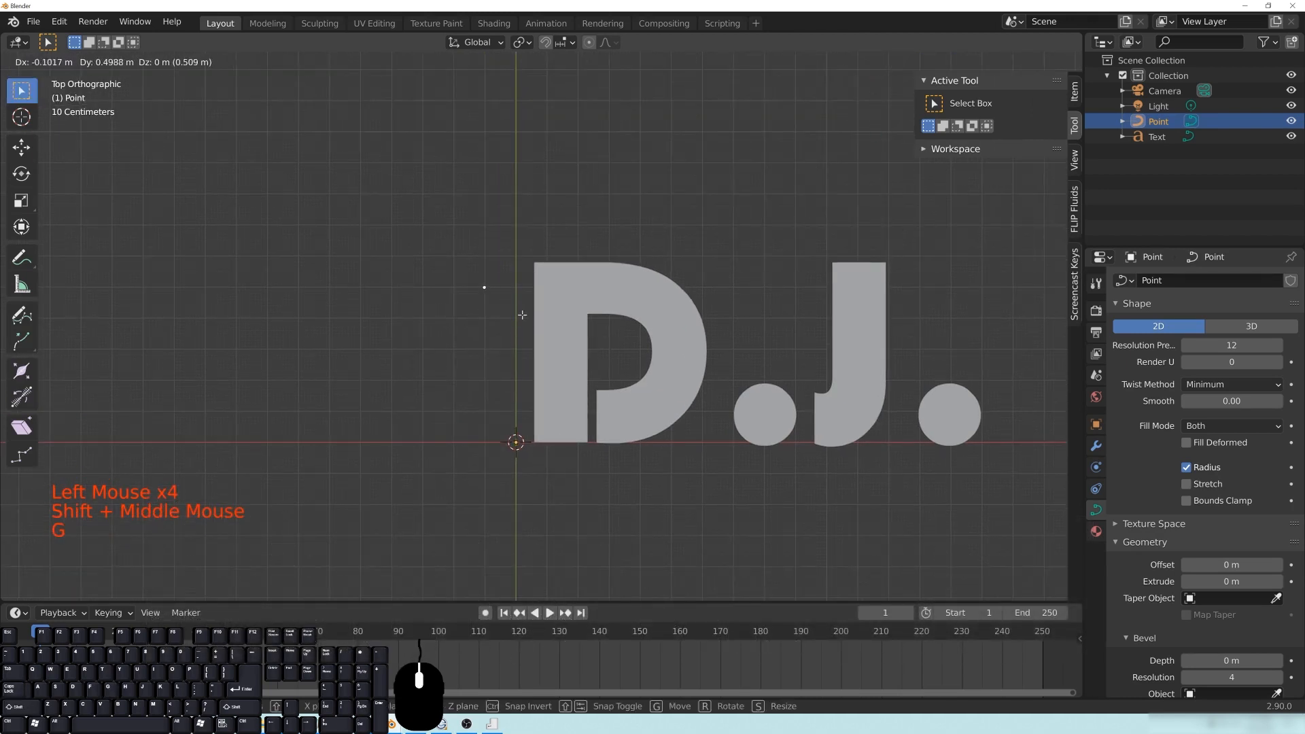
click(522, 315)
scroll(522, 315, up, 1)
shift+middle_drag(612, 435, 560, 444)
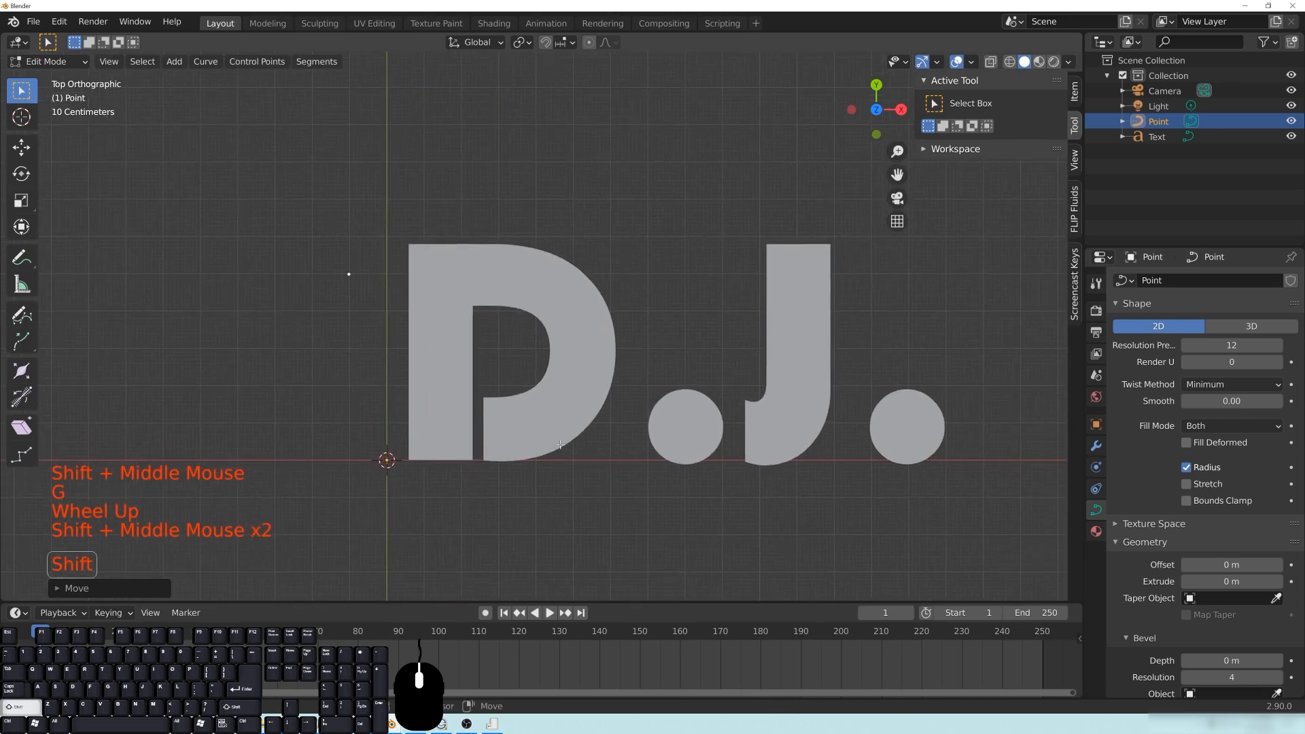
shift+middle_drag(428, 232, 431, 232)
shift+middle_drag(474, 374, 460, 382)
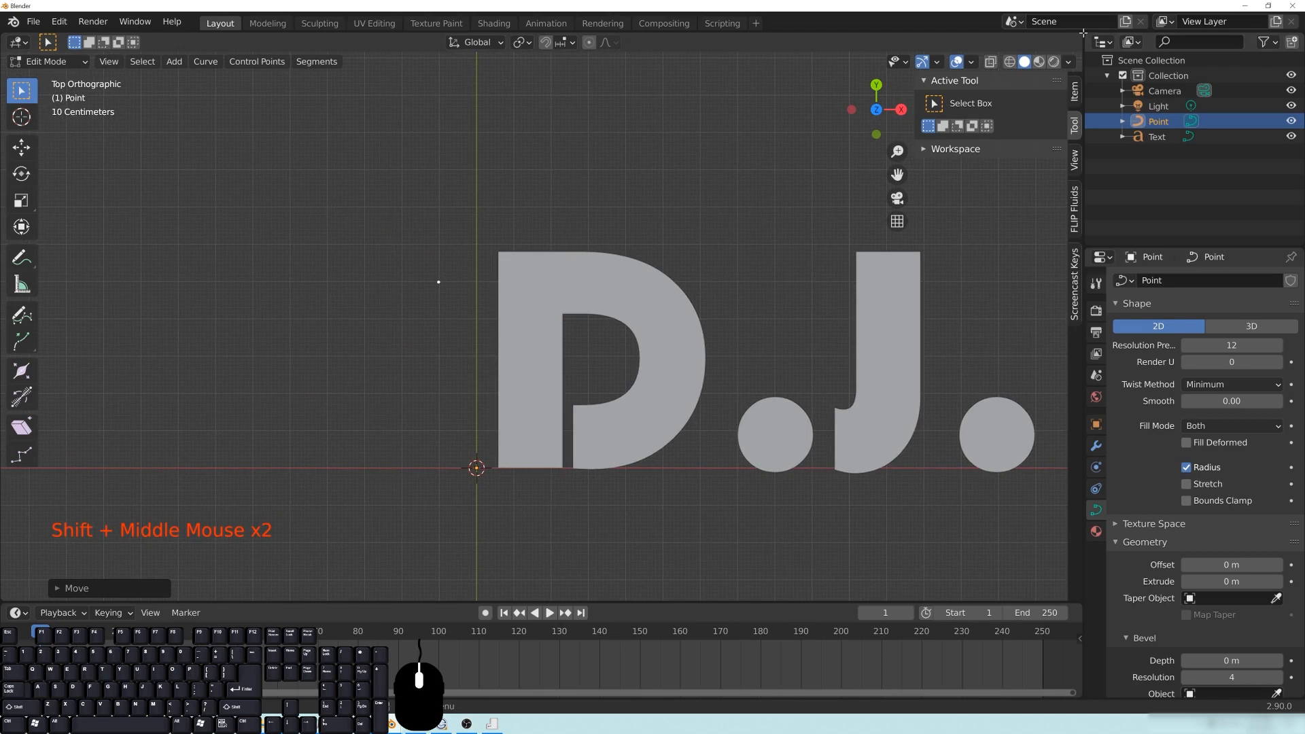
Step: Split the 3D viewport into one large view beside two stacked views, hiding the sidebar and toolbar in the stacked ones
drag(1079, 36, 652, 54)
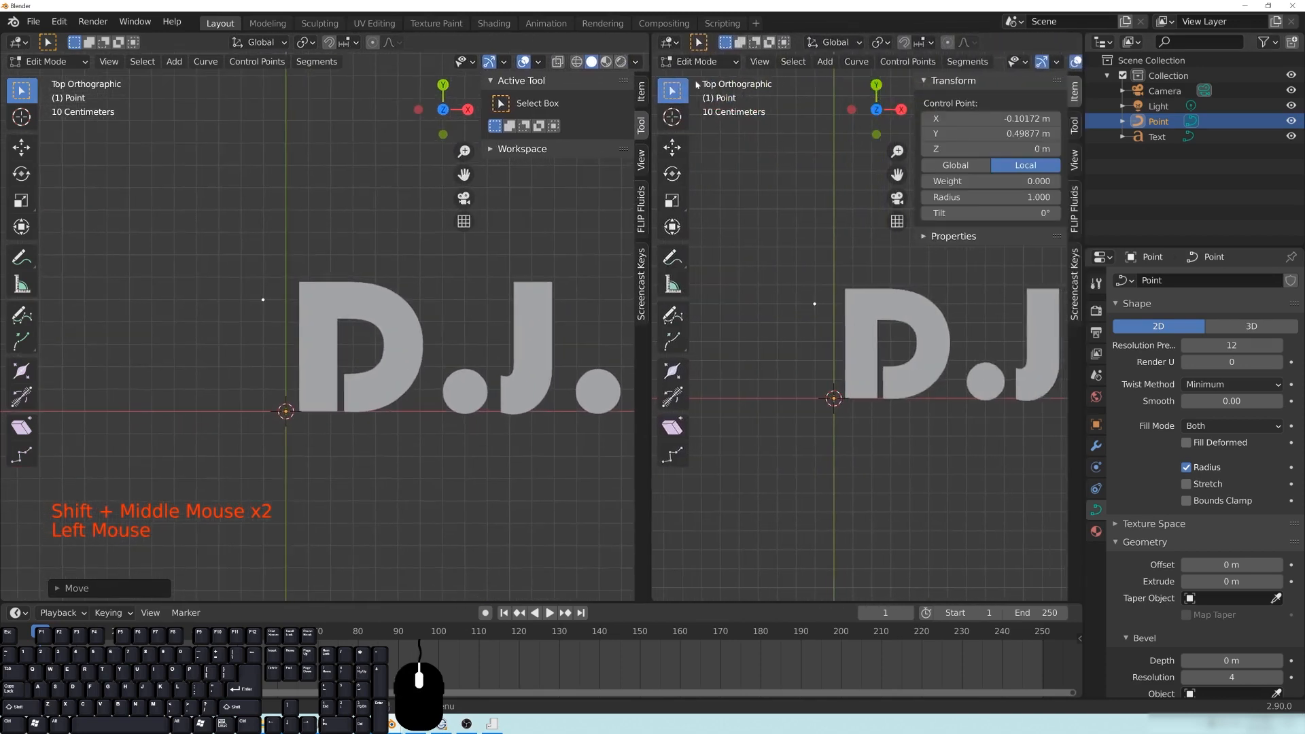
key(n)
key(t)
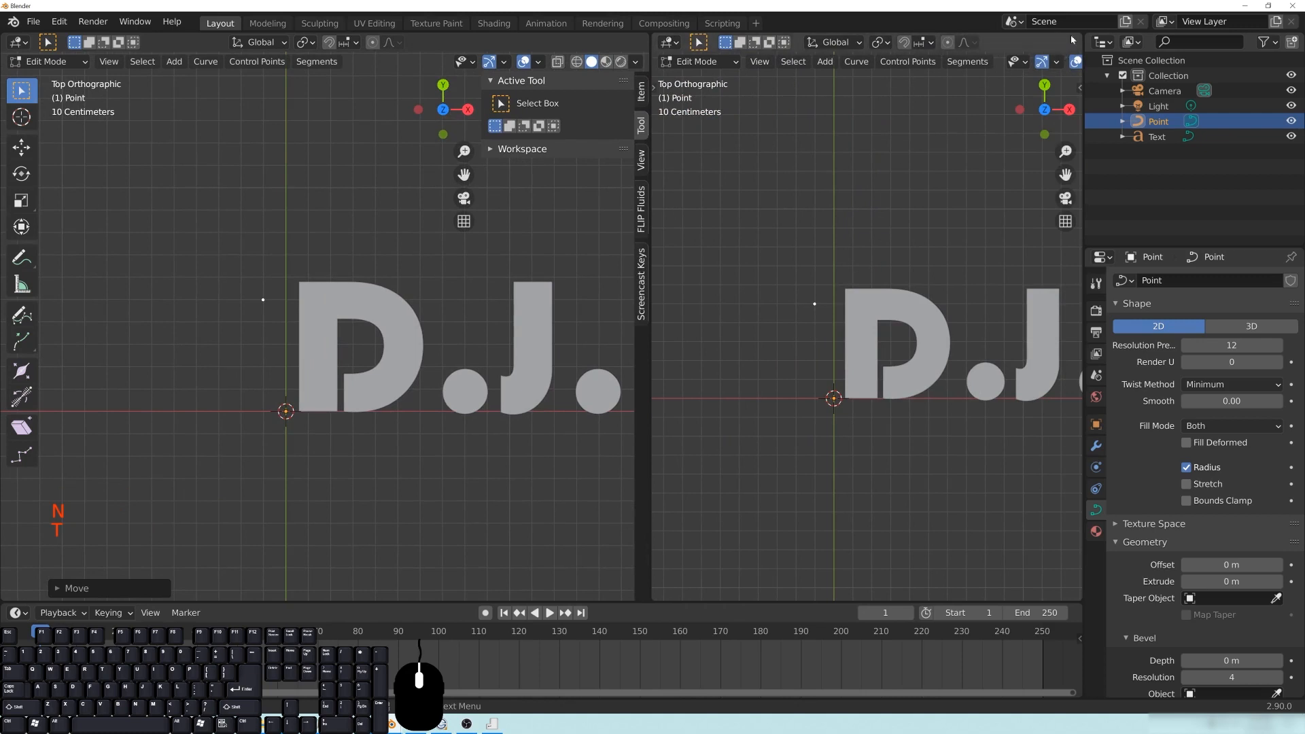
drag(1082, 34, 1050, 324)
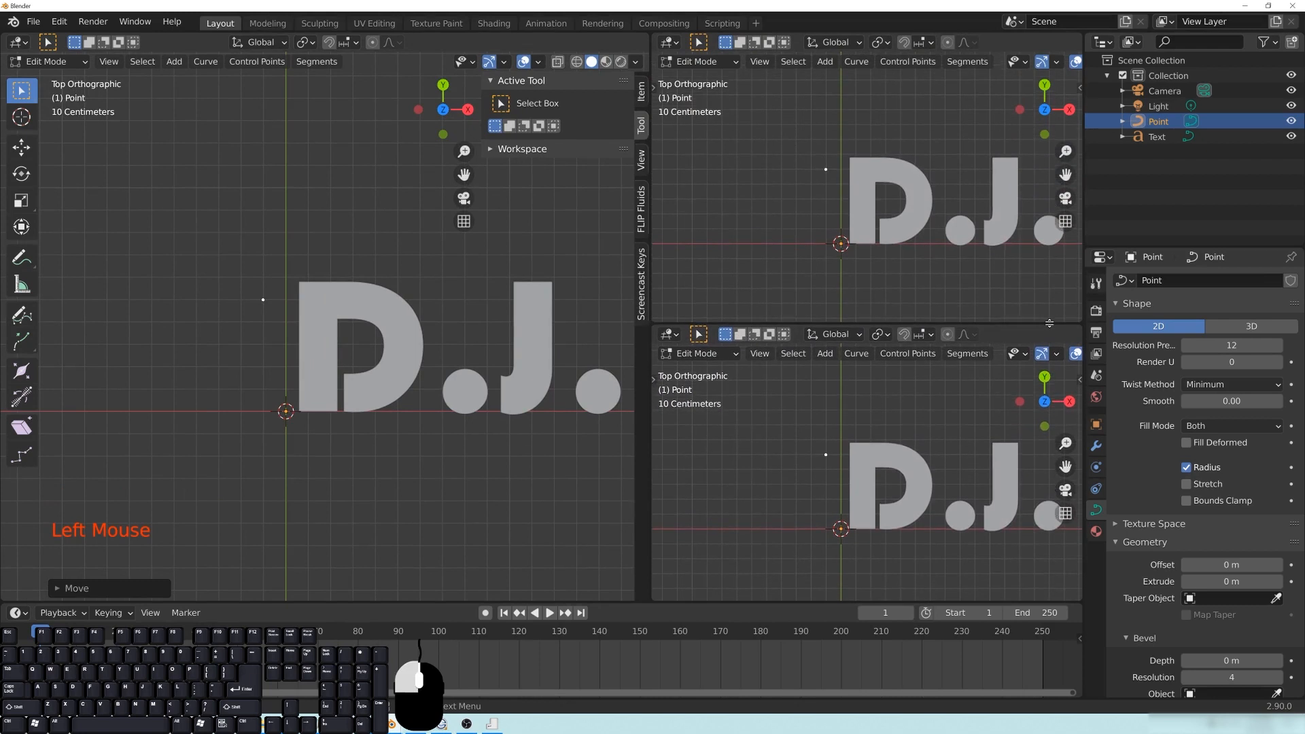
Step: Show the lettering in perspective in both stacked views, widen them, and keep the large view in top orthographic
mouse_move(905, 218)
middle_down()
mouse_move(965, 174)
mouse_move(889, 252)
mouse_move(904, 231)
mouse_move(893, 203)
middle_up()
scroll(889, 252, up, 6)
shift+middle_drag(966, 476, 846, 513)
key(KP_7)
scroll(855, 480, up, 2)
shift+middle_drag(471, 428, 435, 450)
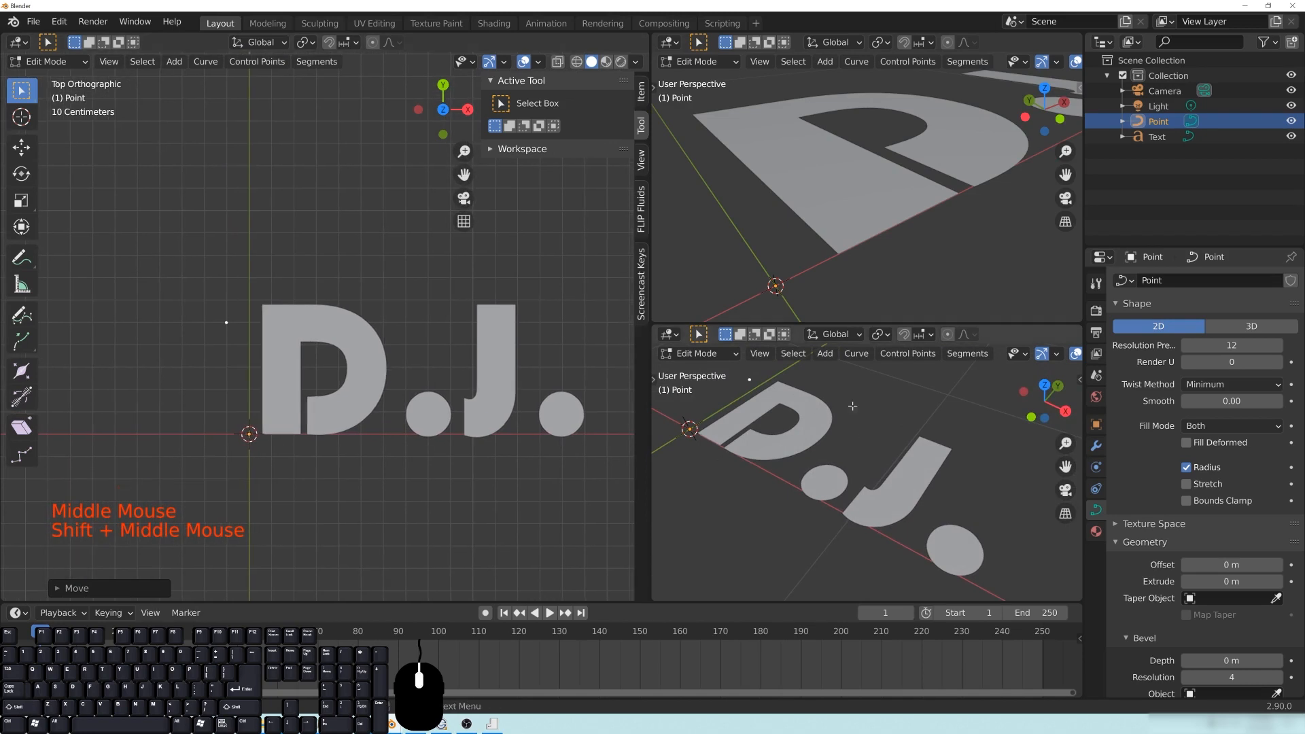
drag(651, 311, 576, 311)
shift+middle_drag(671, 382, 656, 370)
scroll(815, 408, down, 1)
shift+middle_drag(816, 408, 848, 421)
shift+middle_drag(880, 187, 860, 216)
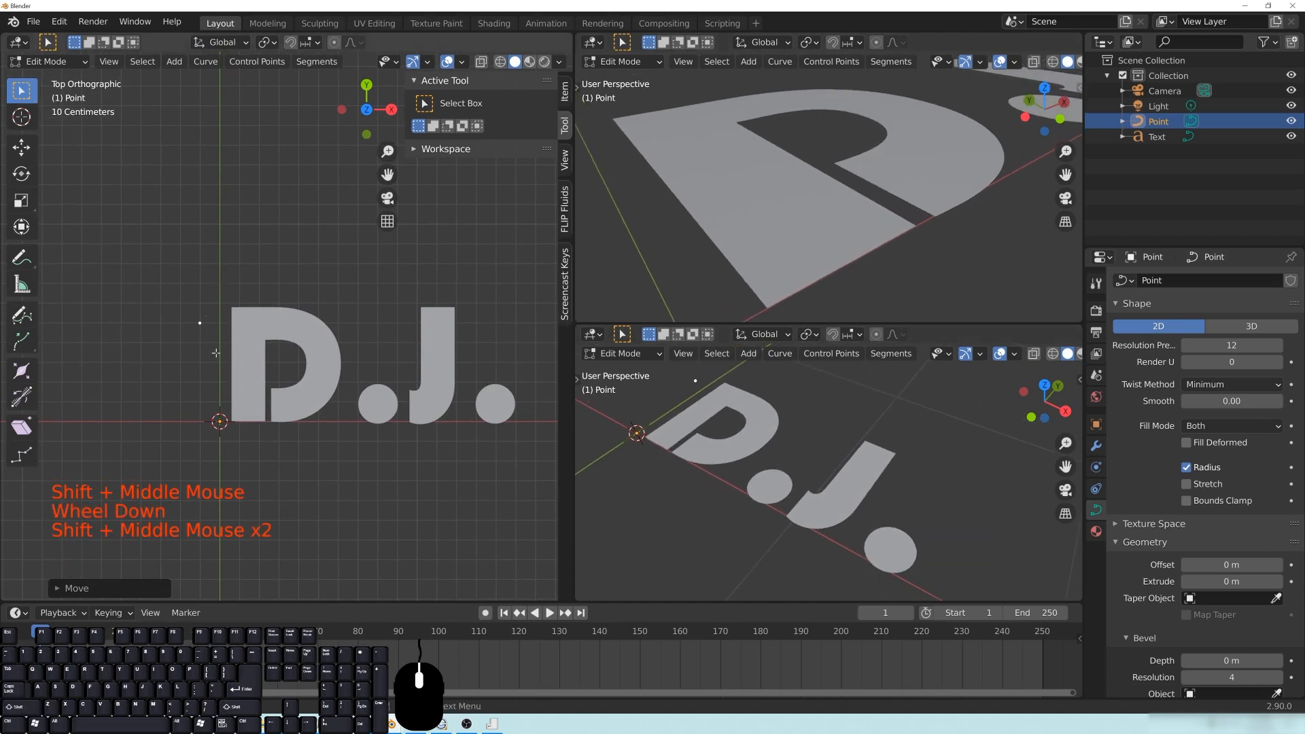
shift+middle_drag(216, 353, 230, 354)
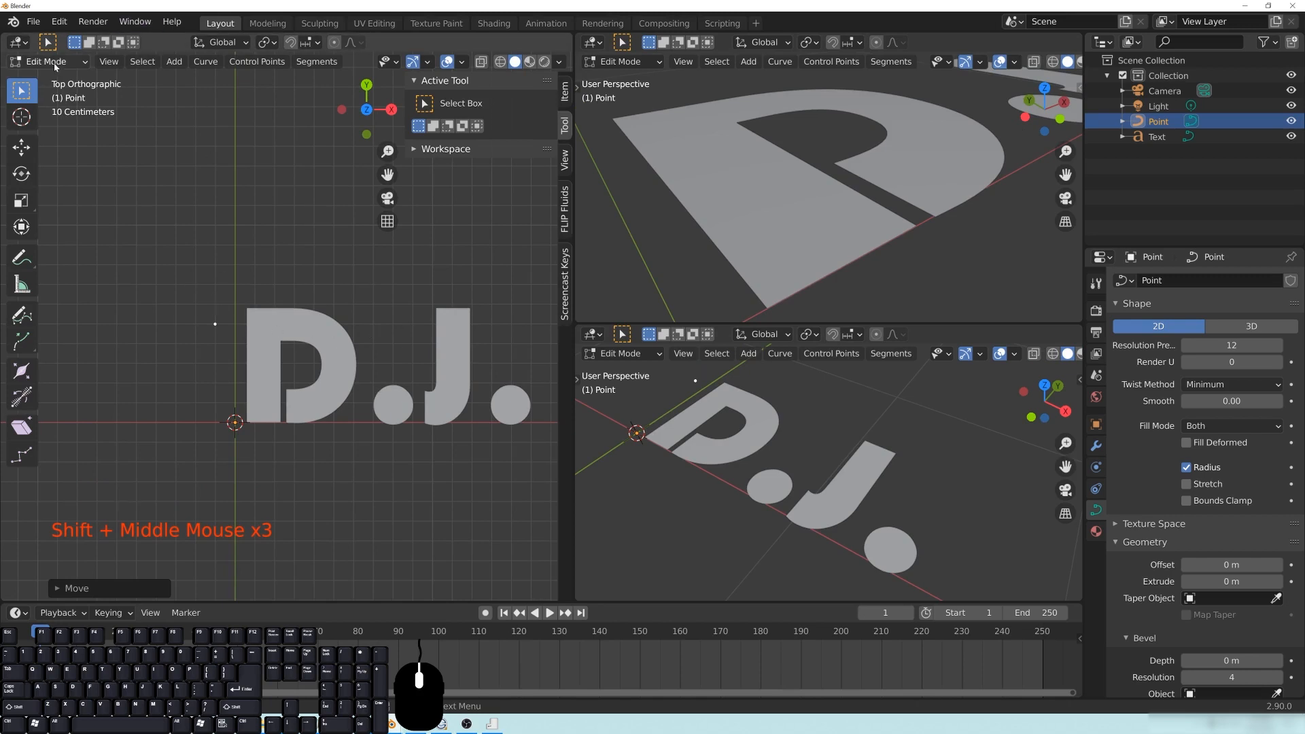
Step: Extrude a second curve point straight down along the Y axis from the existing point
scroll(273, 406, up, 6)
shift+middle_drag(273, 406, 268, 351)
scroll(271, 380, up, 5)
click(217, 315)
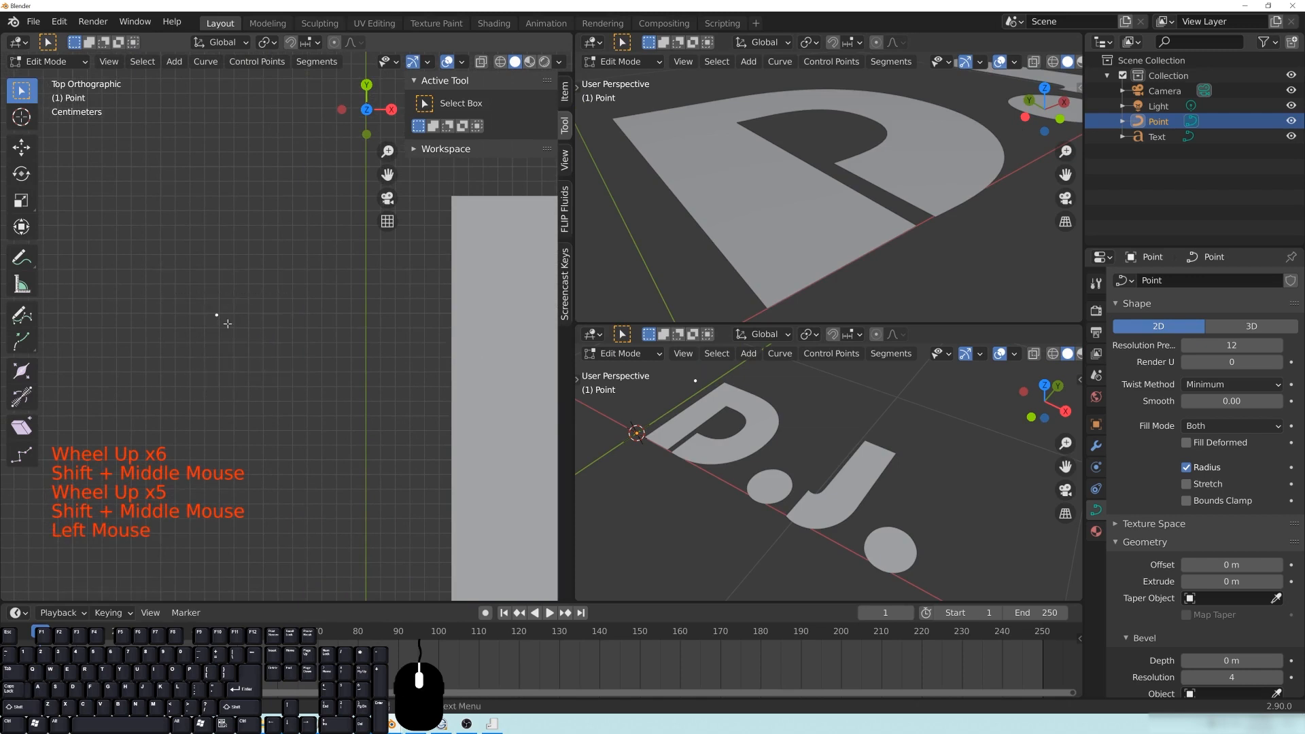
key(e)
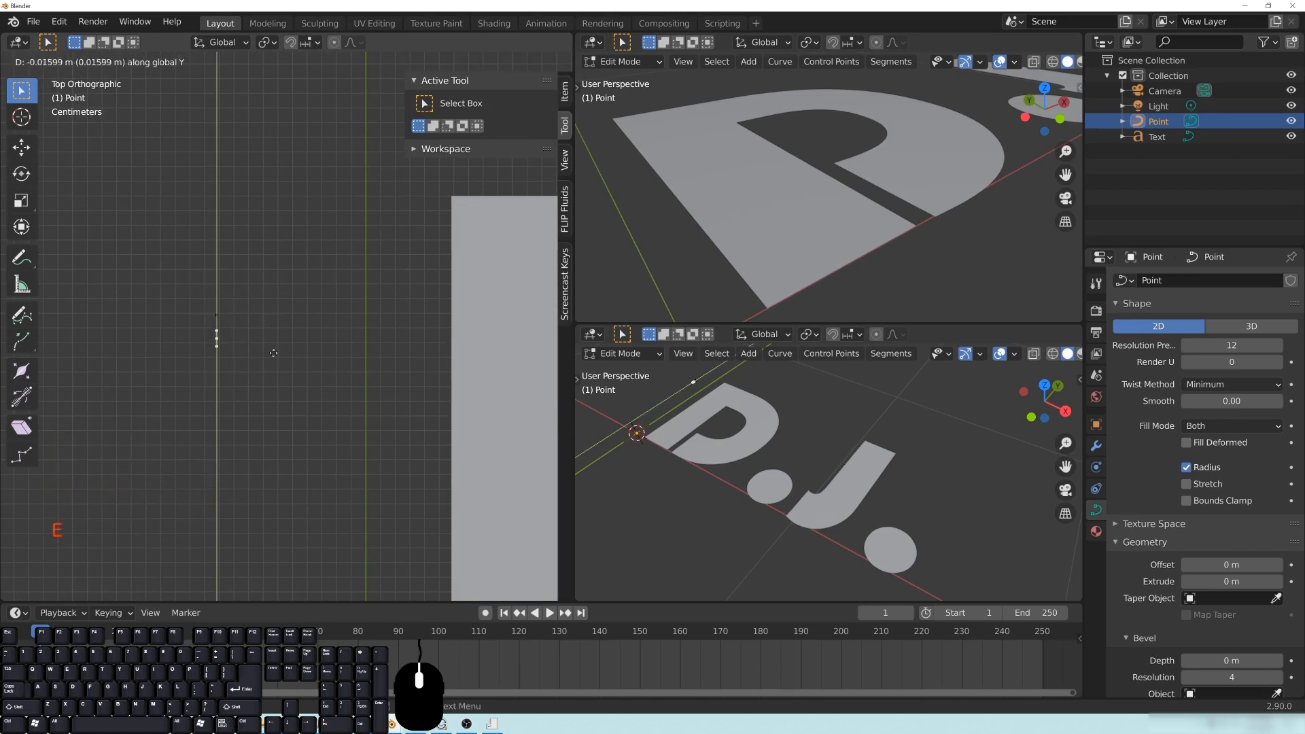
click(266, 542)
scroll(304, 509, down, 1)
shift+middle_drag(306, 458, 338, 408)
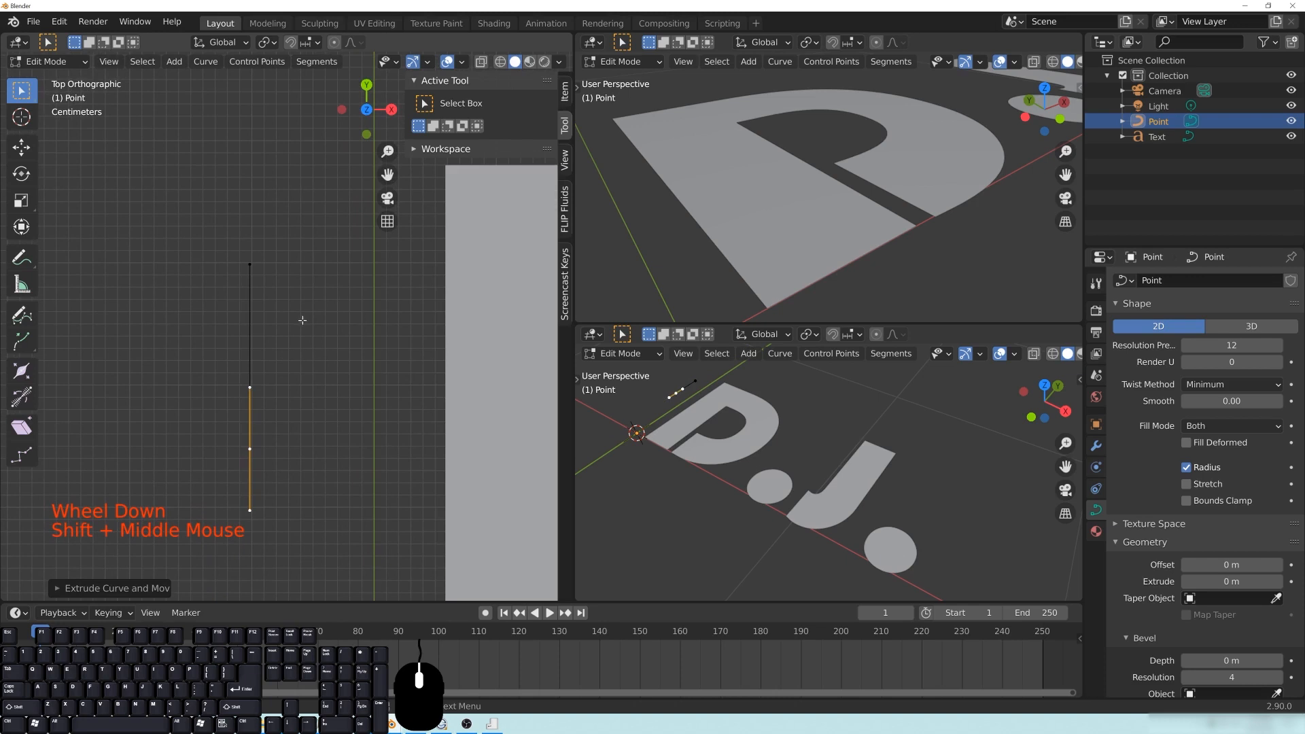
Step: Rotate the handles of the lower and upper points to bend the curve into an S shape, and return to Object Mode
key(r)
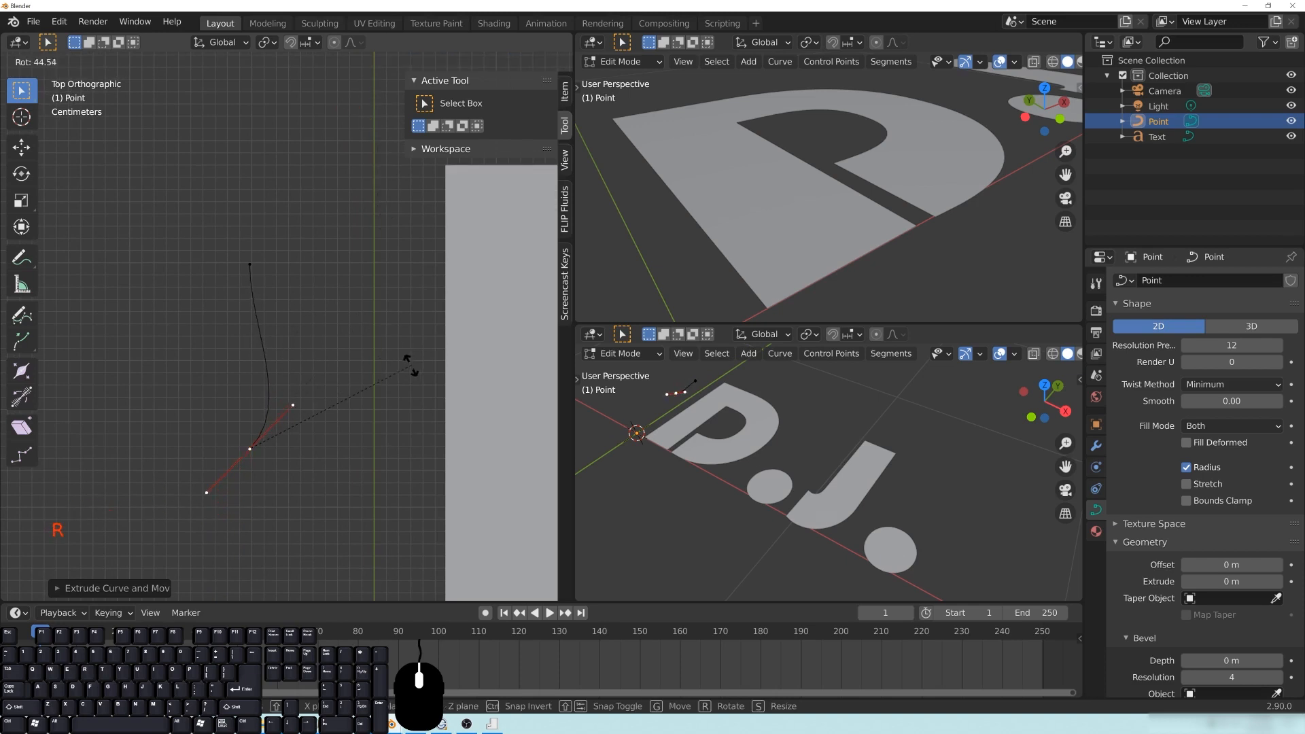
click(422, 399)
shift+middle_drag(292, 308, 295, 343)
click(254, 300)
key(r)
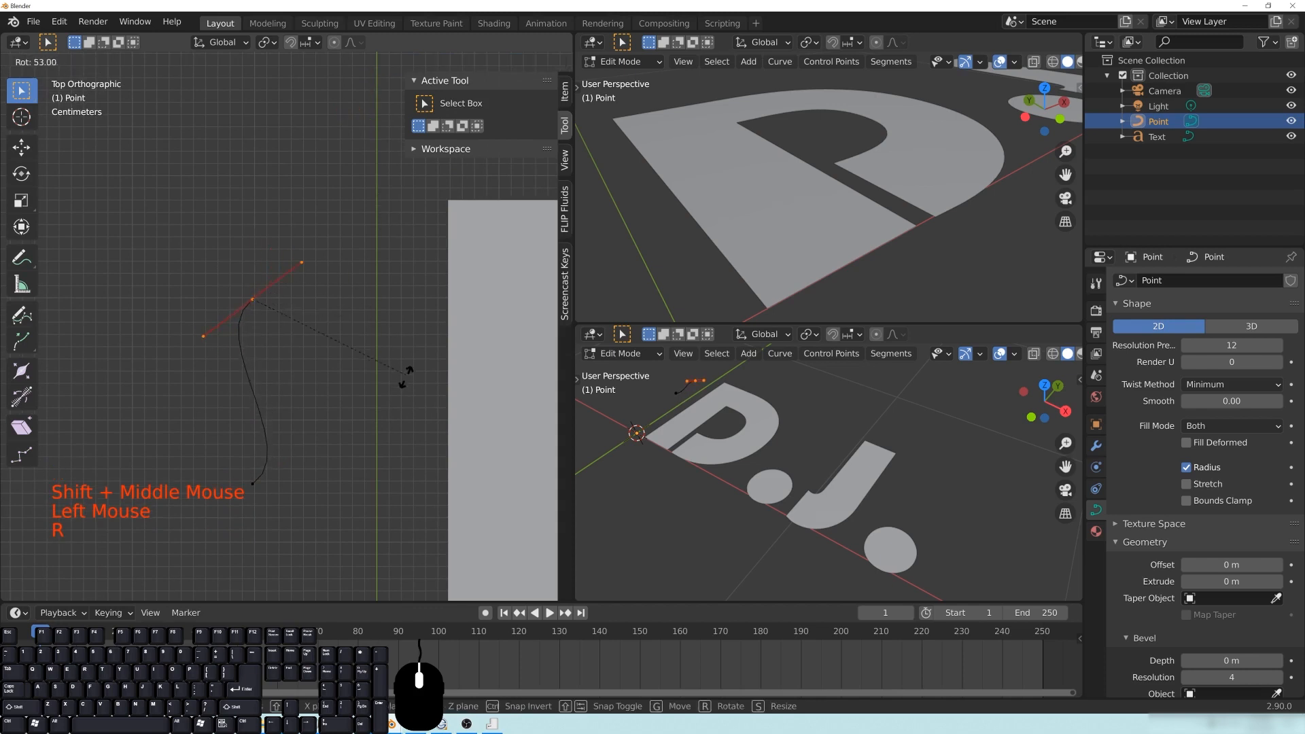
click(398, 418)
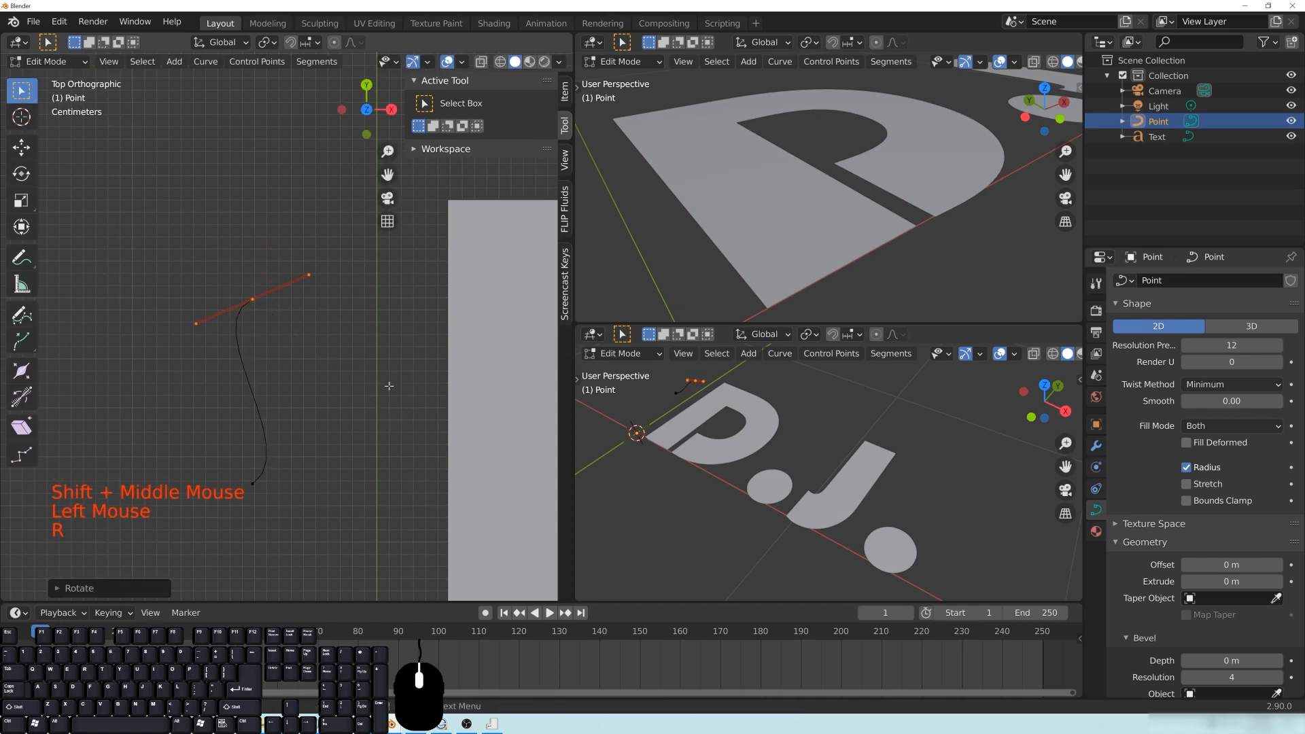
key(Tab)
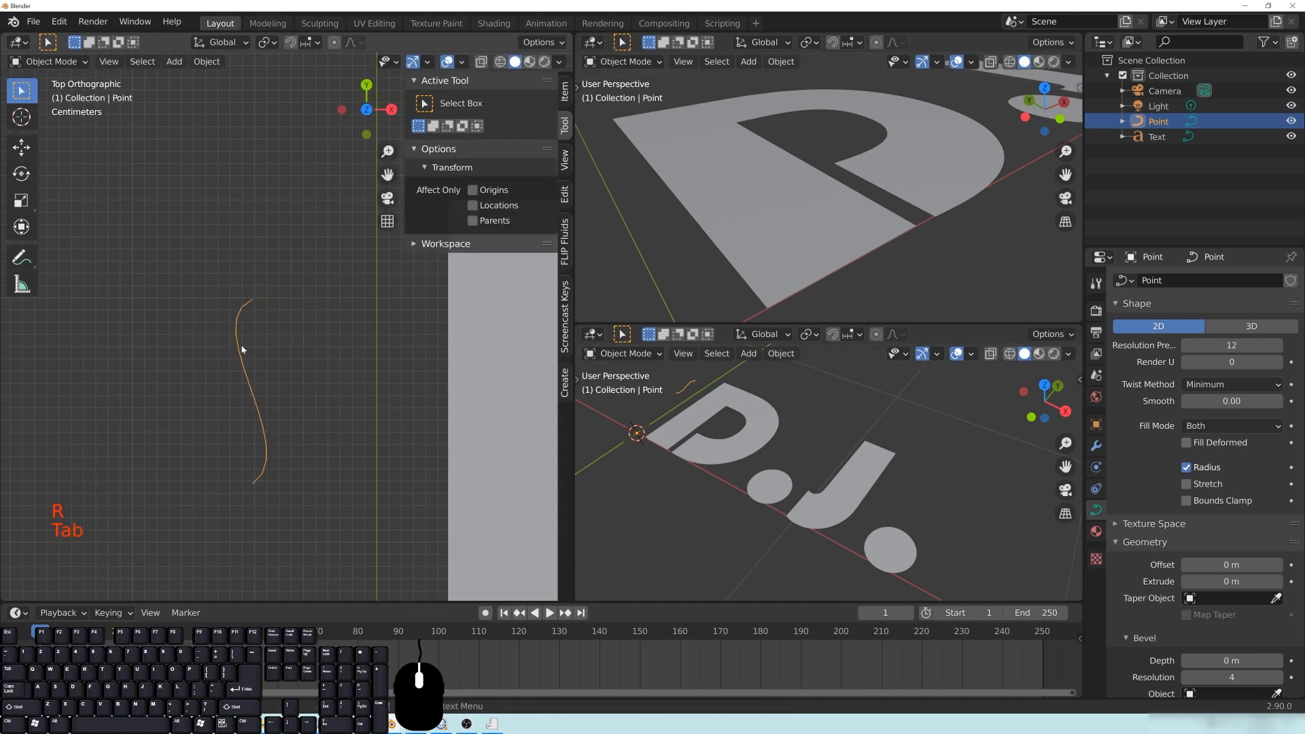
Step: Widen the Properties editor and assign the S-shaped curve as the Bevel Object of the D.J. text
shift+middle_drag(265, 360, 272, 416)
scroll(358, 348, down, 3)
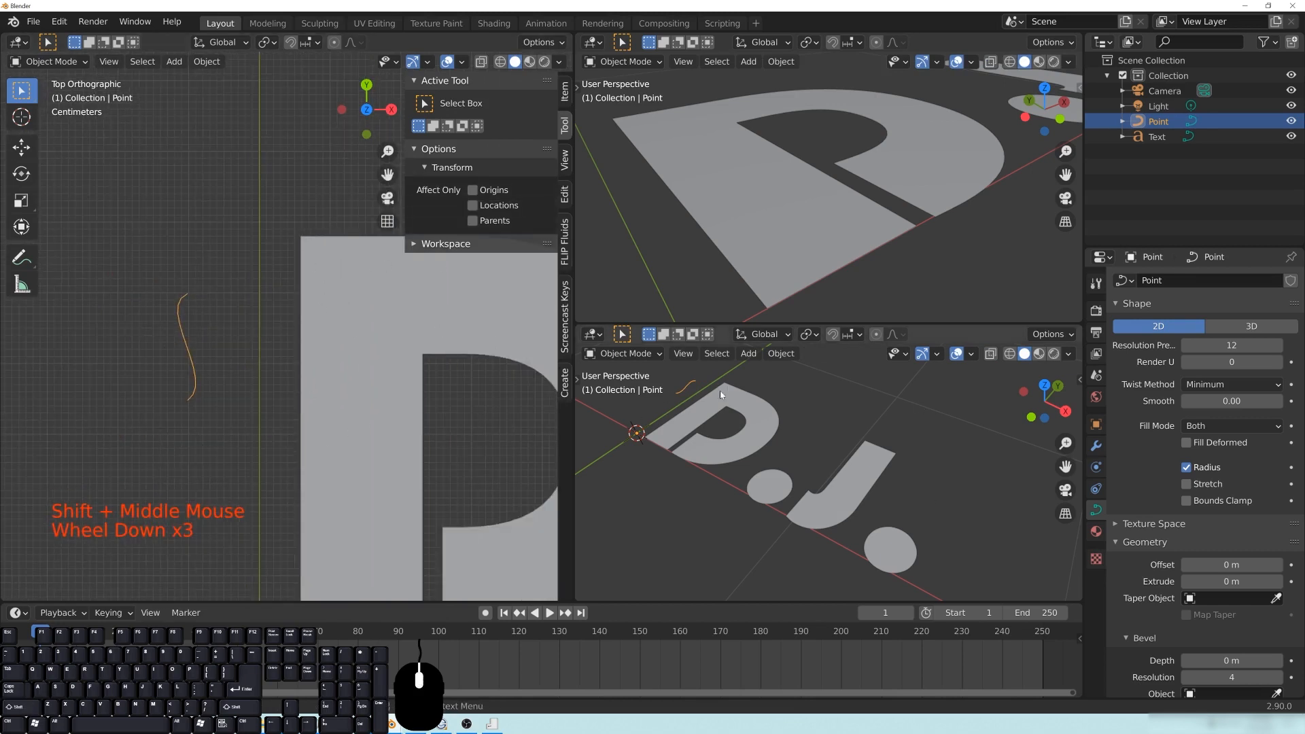
click(365, 325)
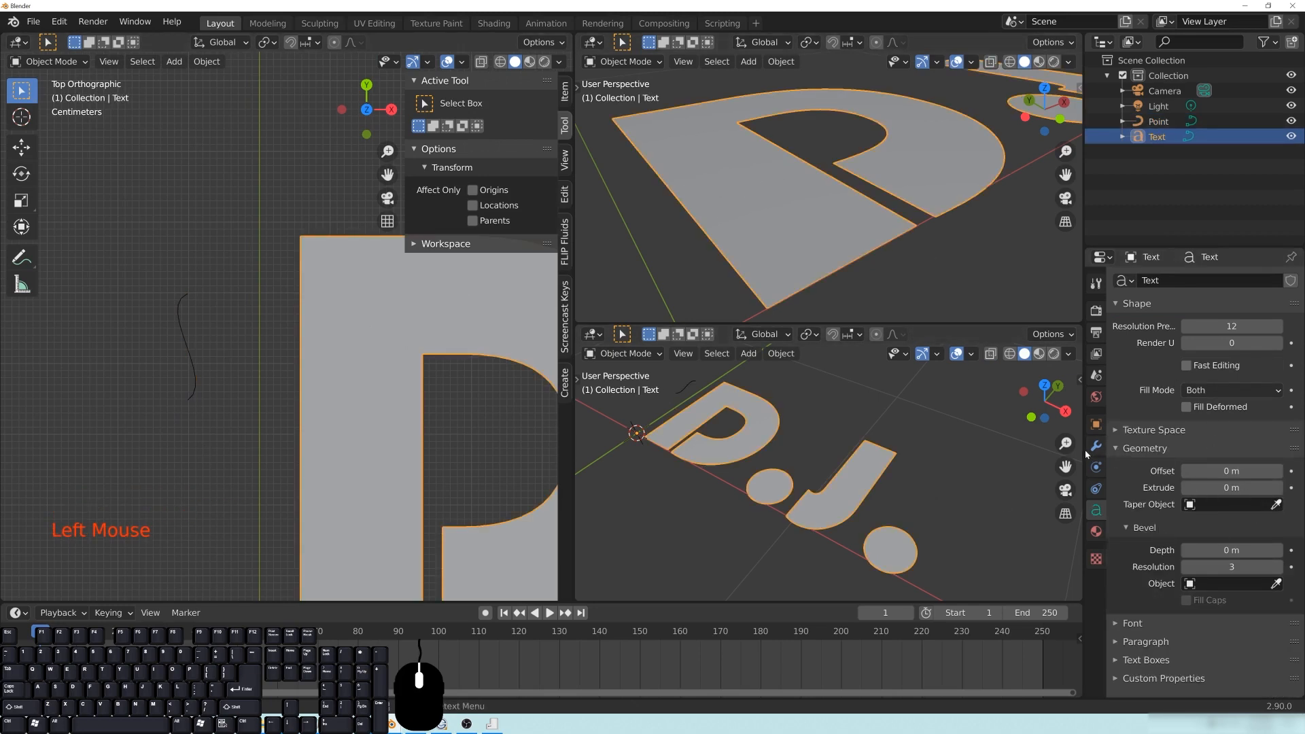
drag(1083, 450, 782, 476)
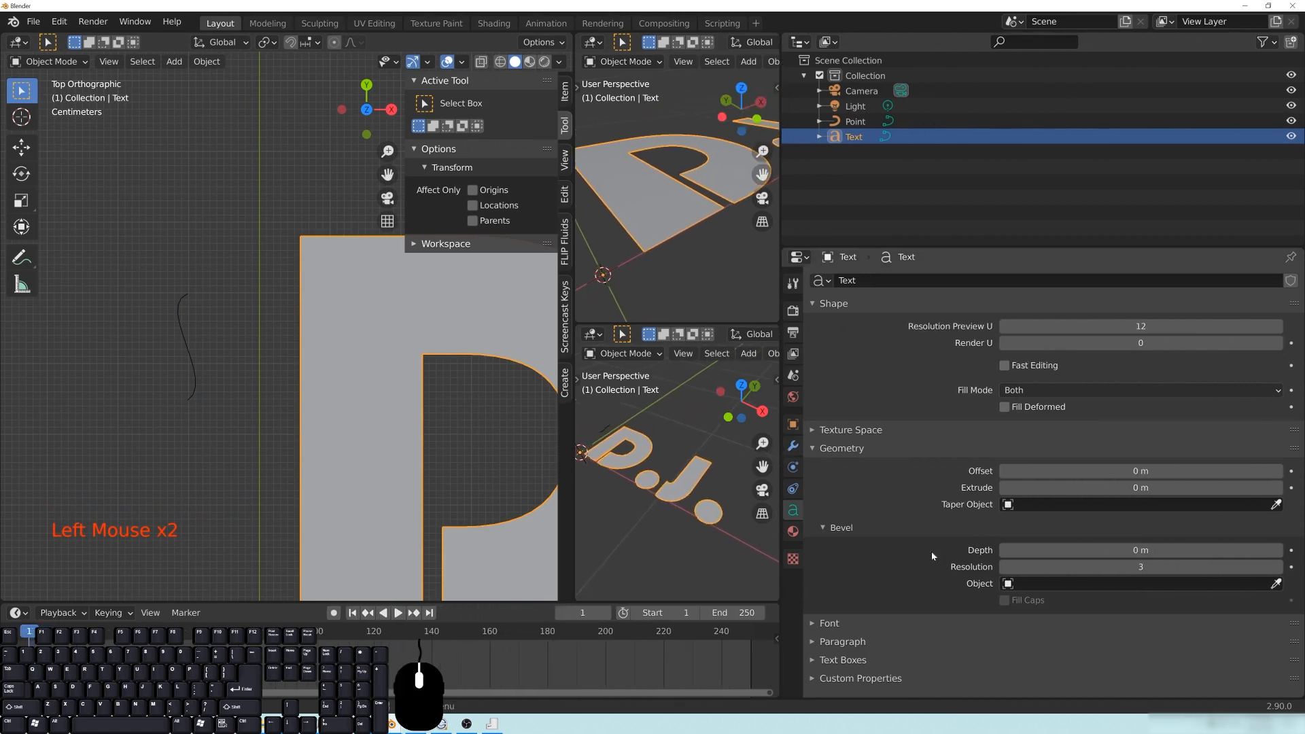
click(1277, 584)
click(193, 346)
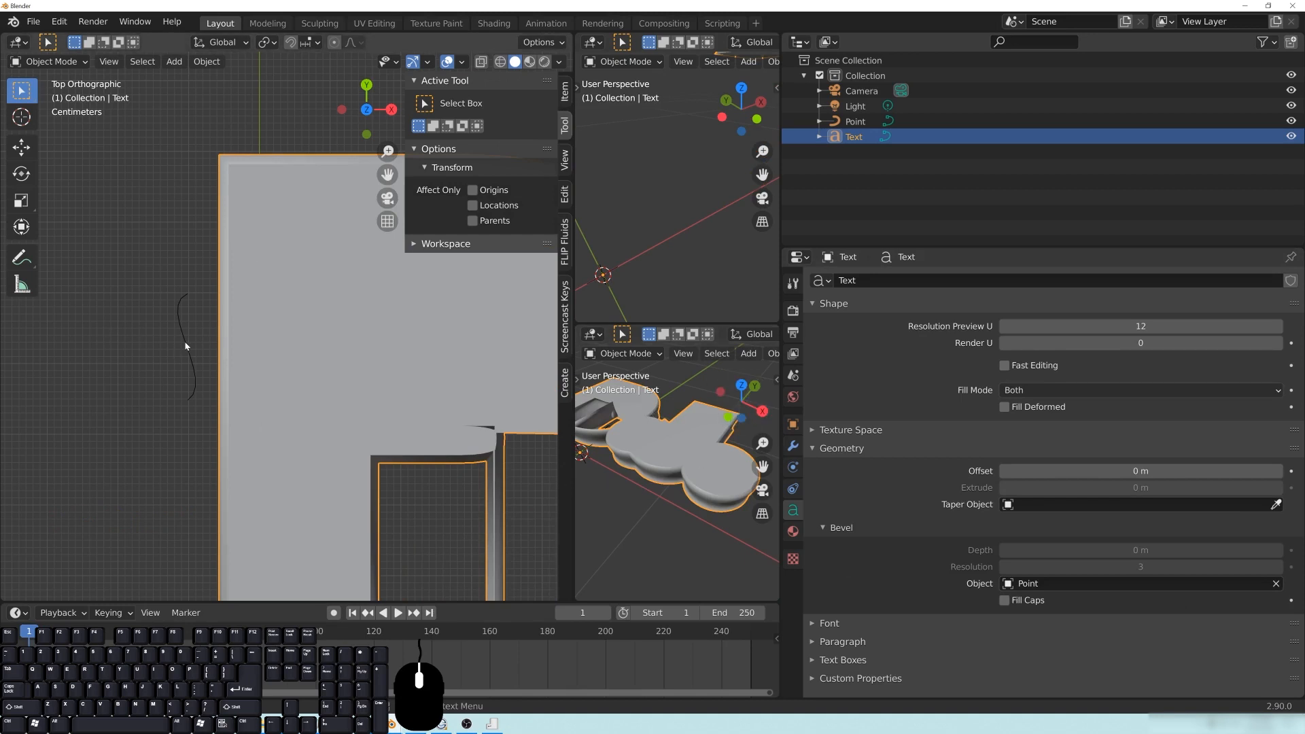
Step: In Edit Mode, select all points of the bevel curve and move them about 0.10 m along the X axis
click(181, 295)
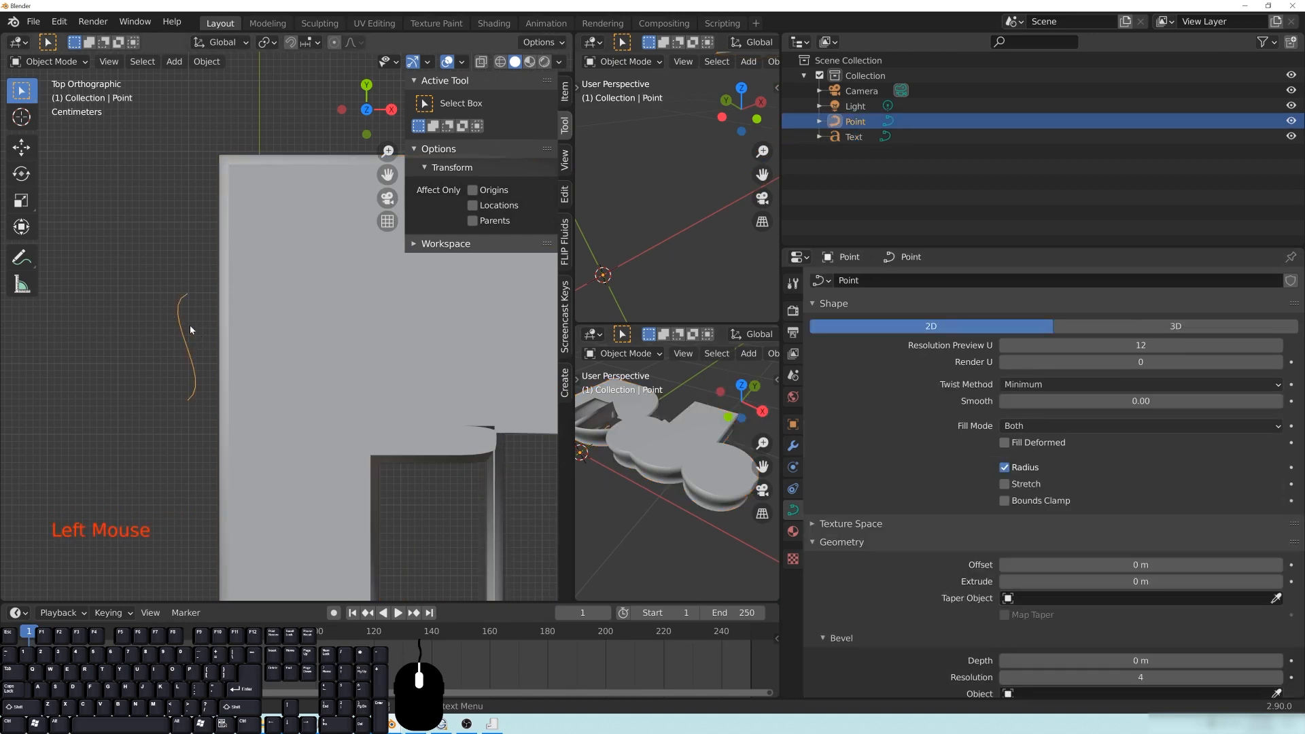
key(Tab)
click(269, 364)
shift+middle_drag(269, 365, 315, 375)
drag(236, 255, 332, 518)
drag(21, 90, 91, 129)
drag(213, 272, 330, 529)
key(g)
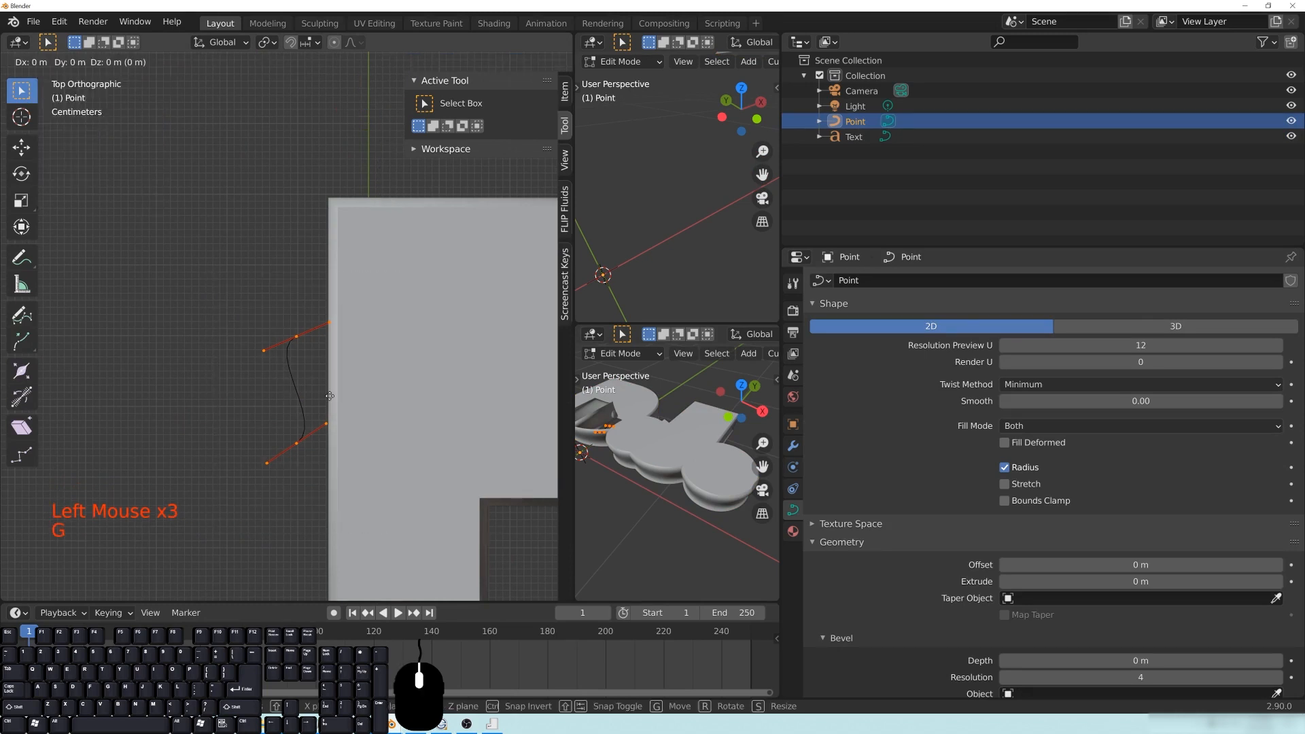
key(x)
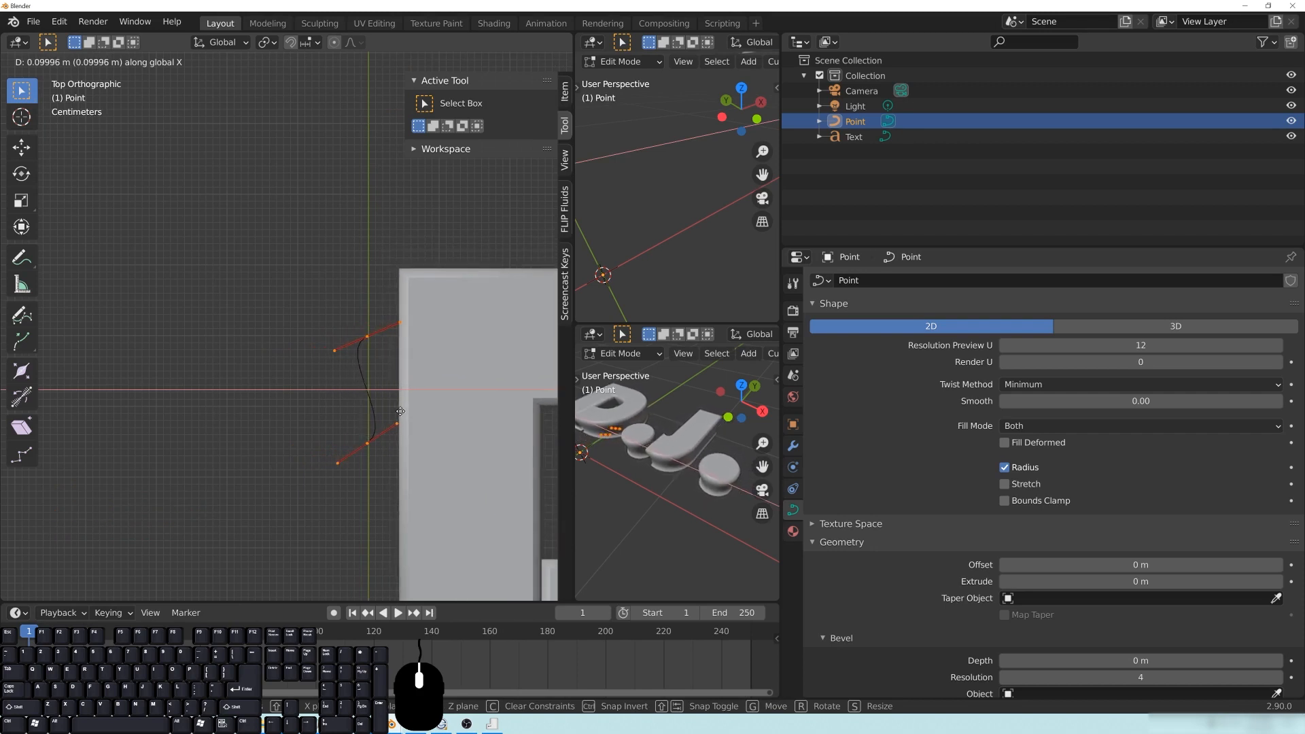
click(400, 408)
Step: Move all bevel curve points freely to the positive X side of the Y axis and examine the reshaped lettering from several angles
scroll(657, 198, down, 4)
mouse_move(657, 198)
shift+middle_down()
mouse_move(655, 248)
mouse_move(673, 204)
shift+middle_up()
scroll(663, 228, up, 3)
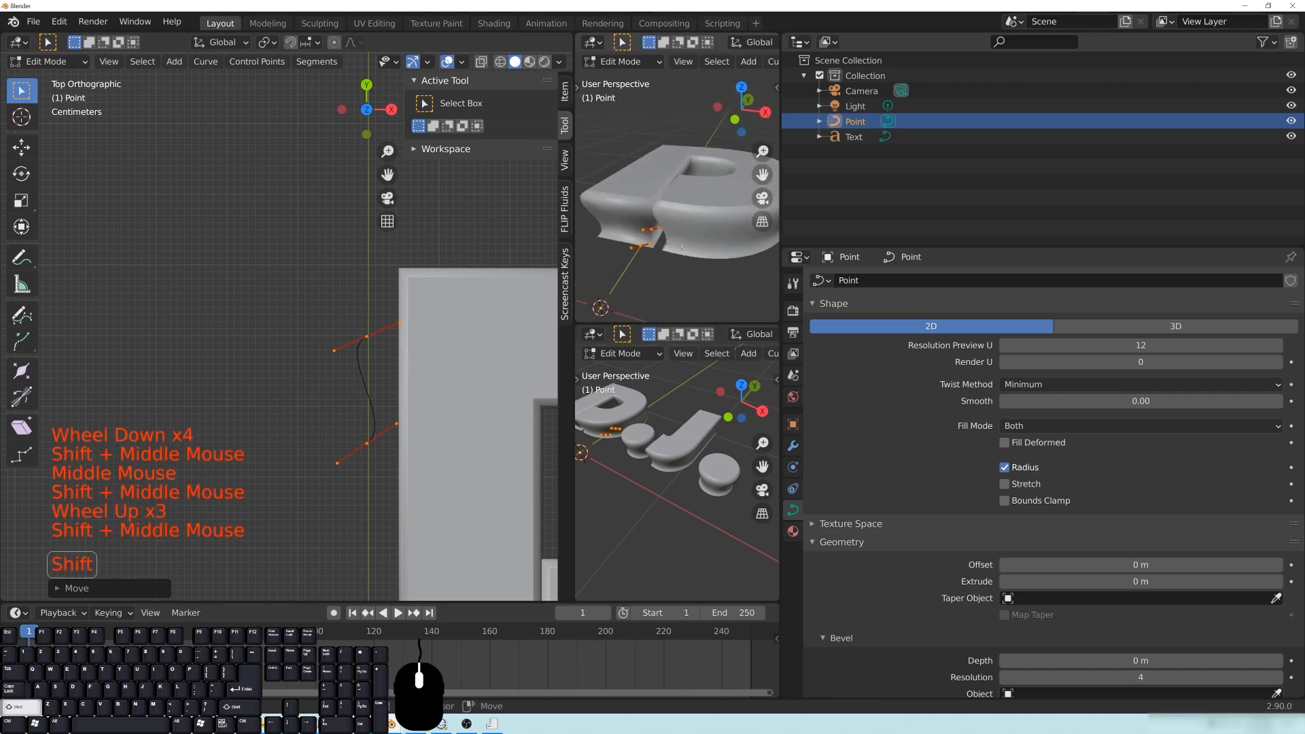
click(397, 390)
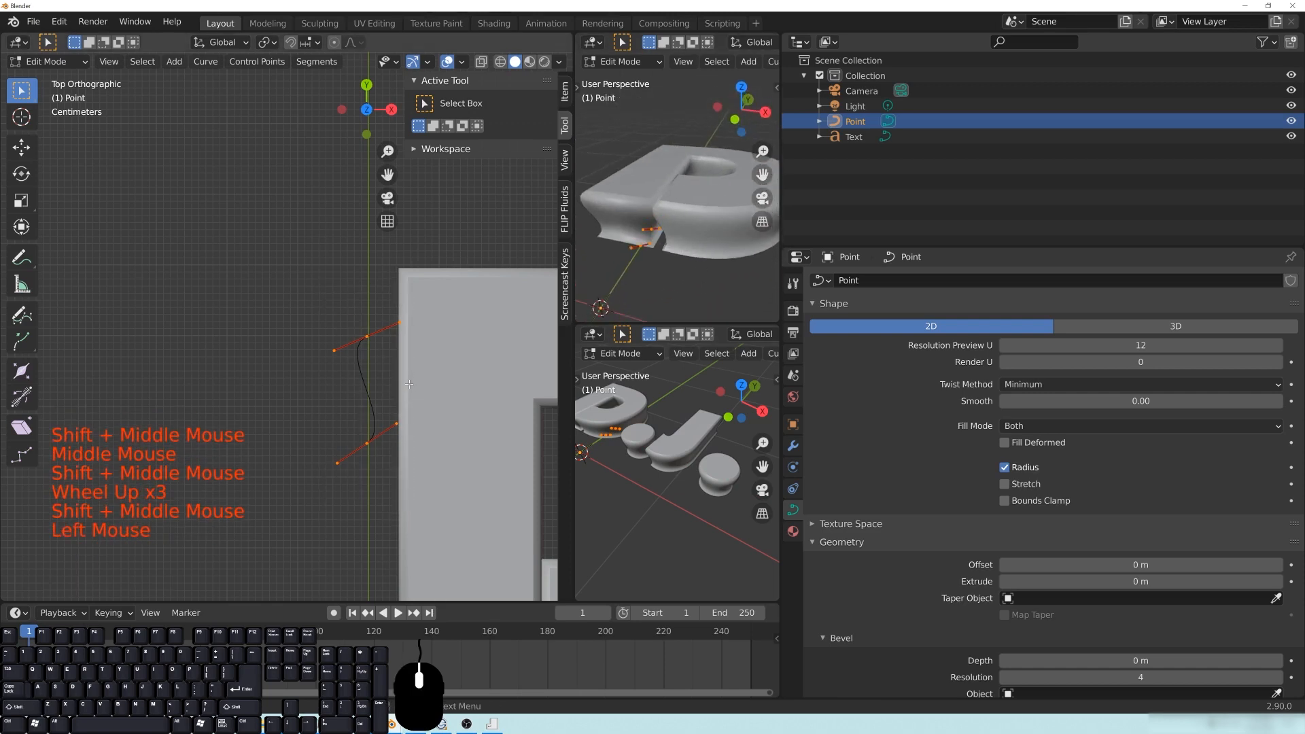
key(g)
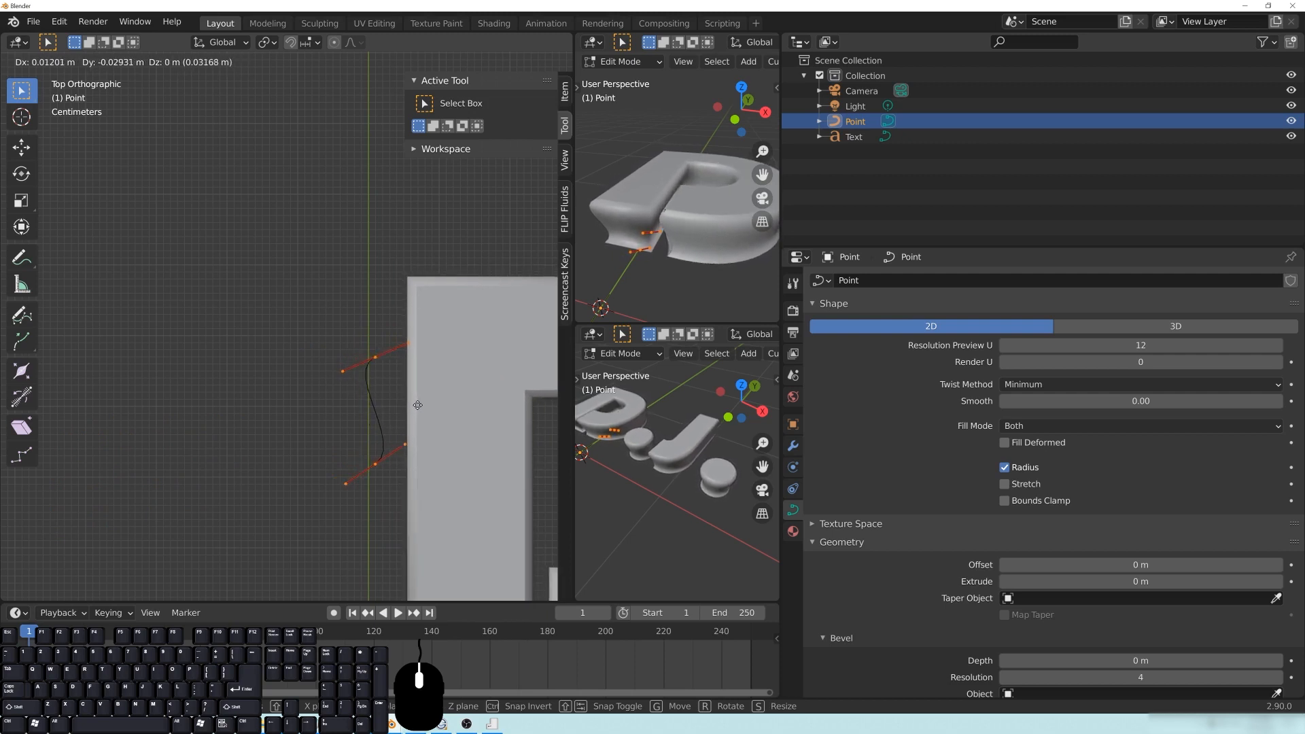
click(408, 408)
key(g)
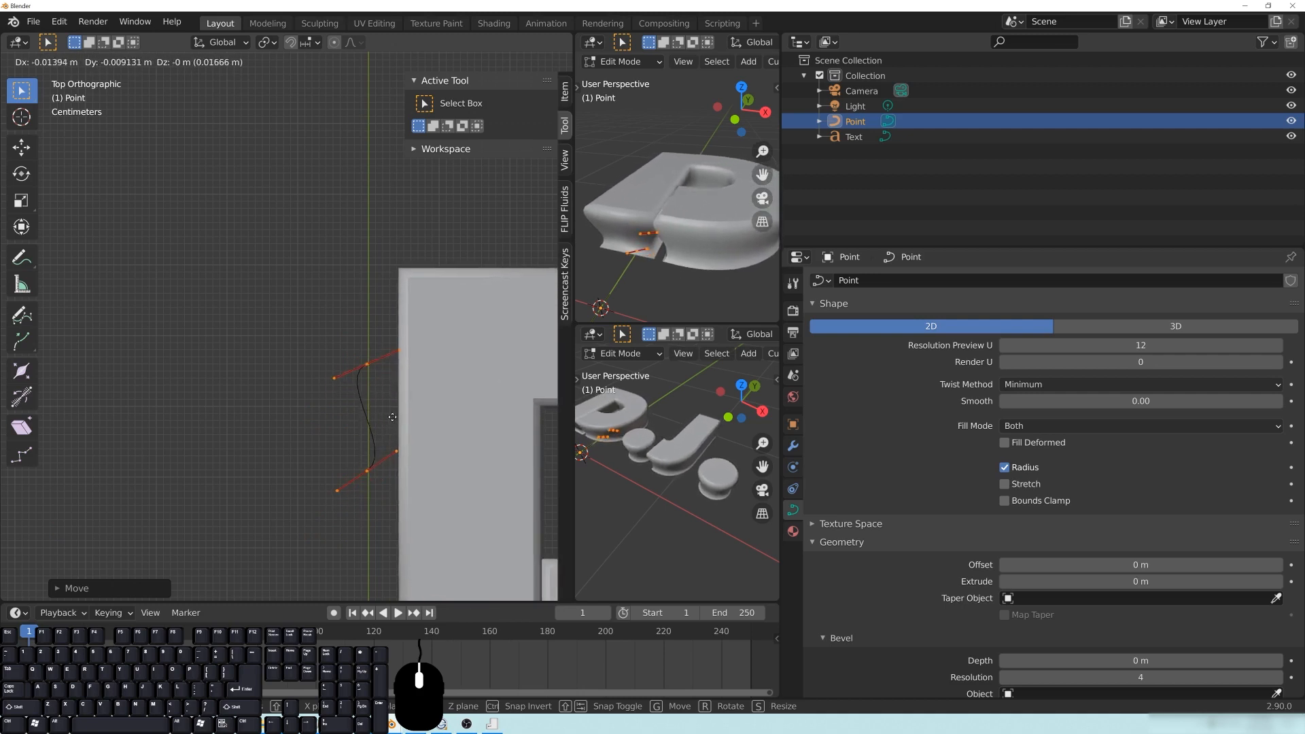
click(423, 419)
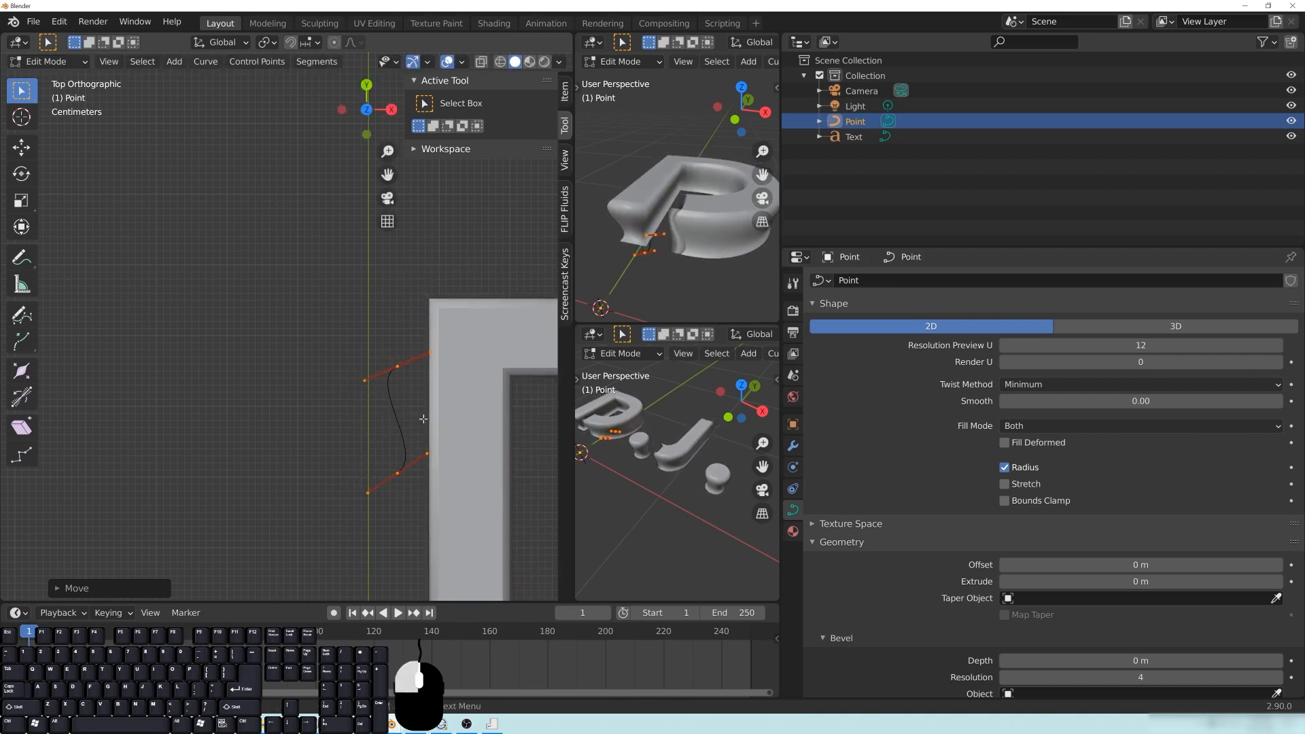
middle_drag(678, 249, 680, 212)
middle_drag(671, 167, 736, 143)
scroll(680, 218, up, 3)
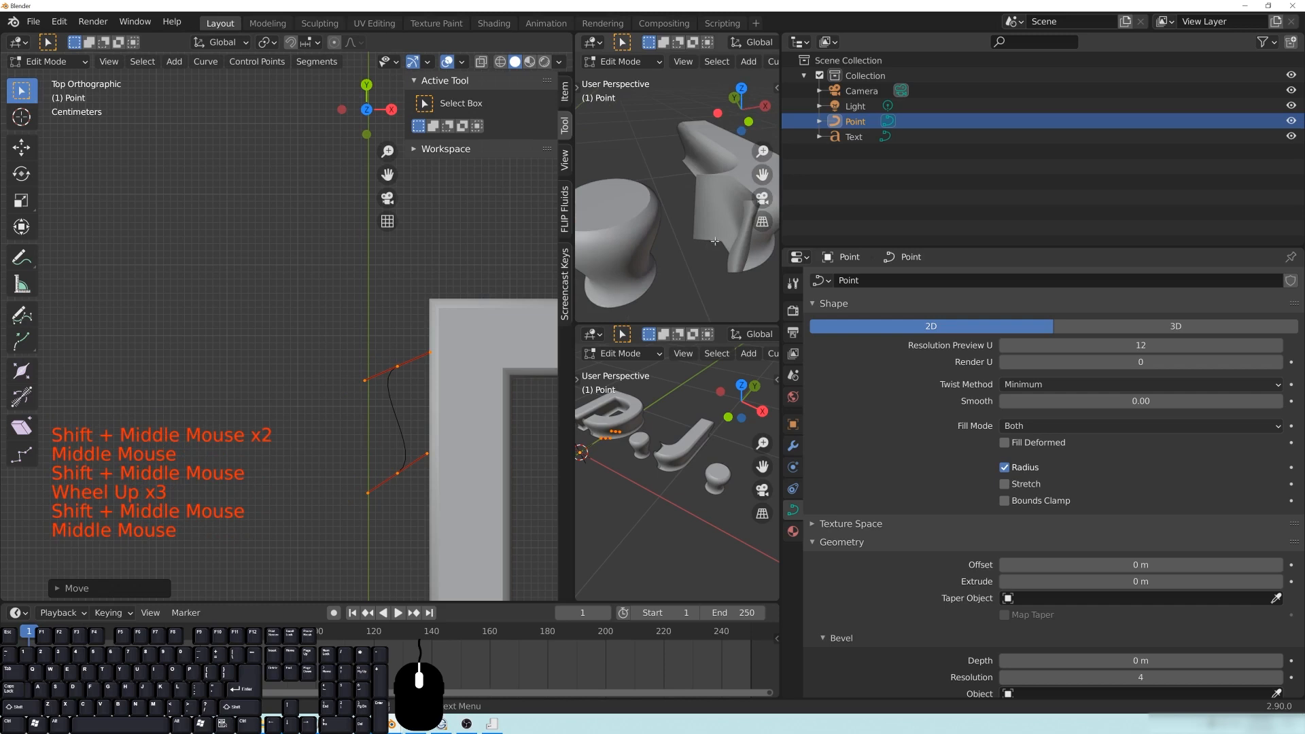
middle_drag(723, 227, 663, 234)
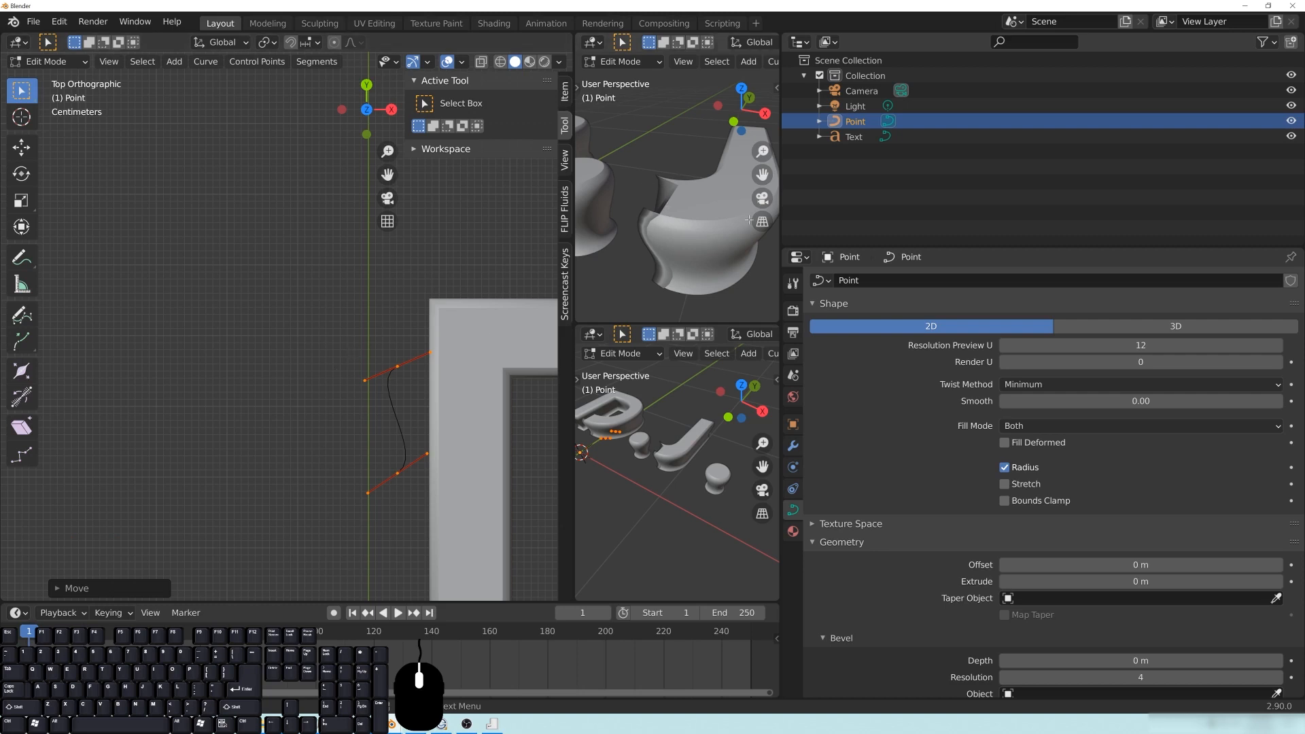
Step: Move the whole bevel curve across the Y axis to its negative X side to fatten the lettering
click(458, 446)
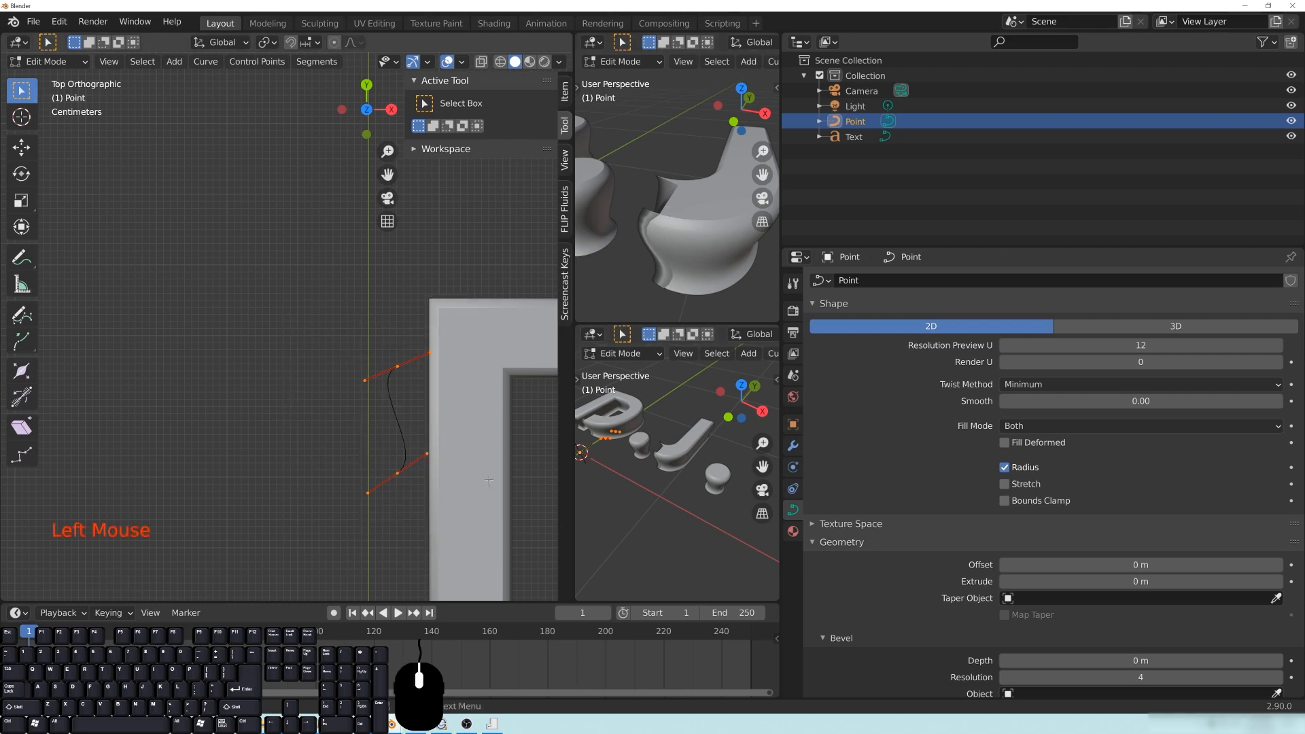
shift+middle_drag(459, 445, 470, 439)
key(g)
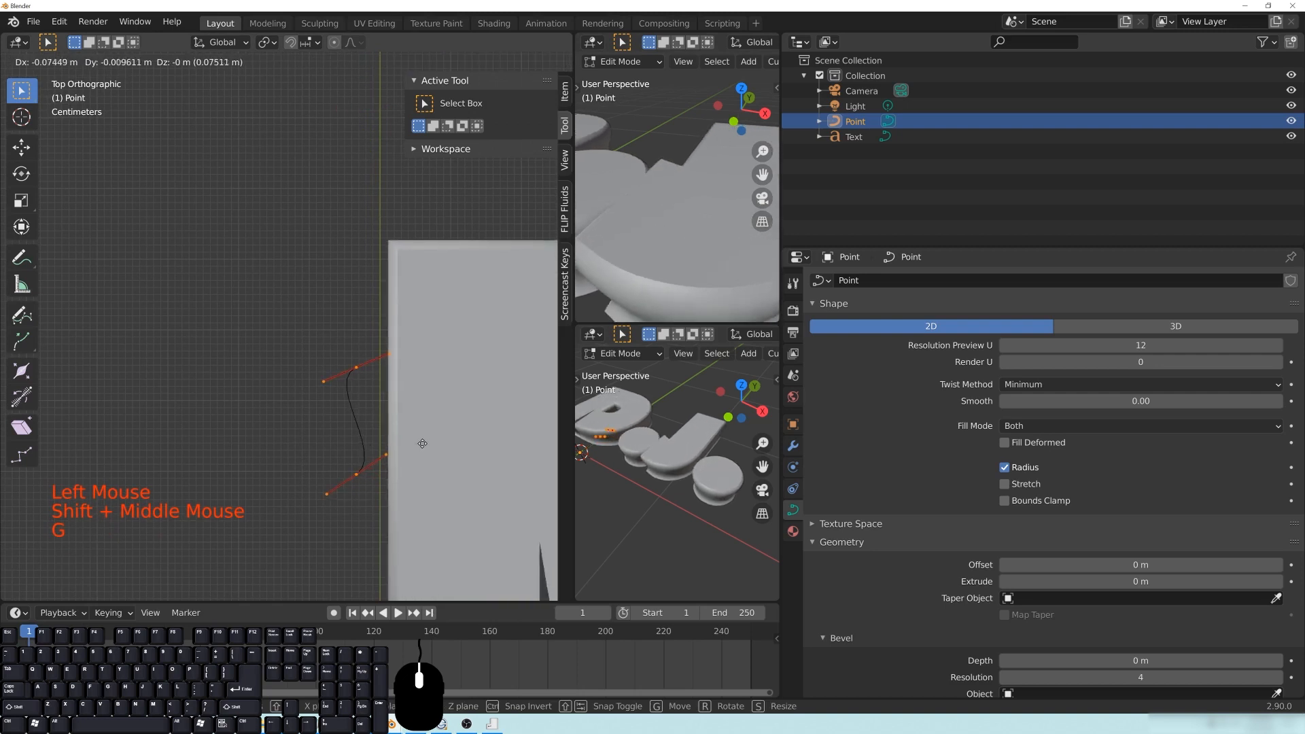
click(391, 534)
Step: Select the lower point of the bevel curve and scale its handles down to zero length
scroll(391, 534, up, 2)
shift+middle_drag(391, 534, 379, 504)
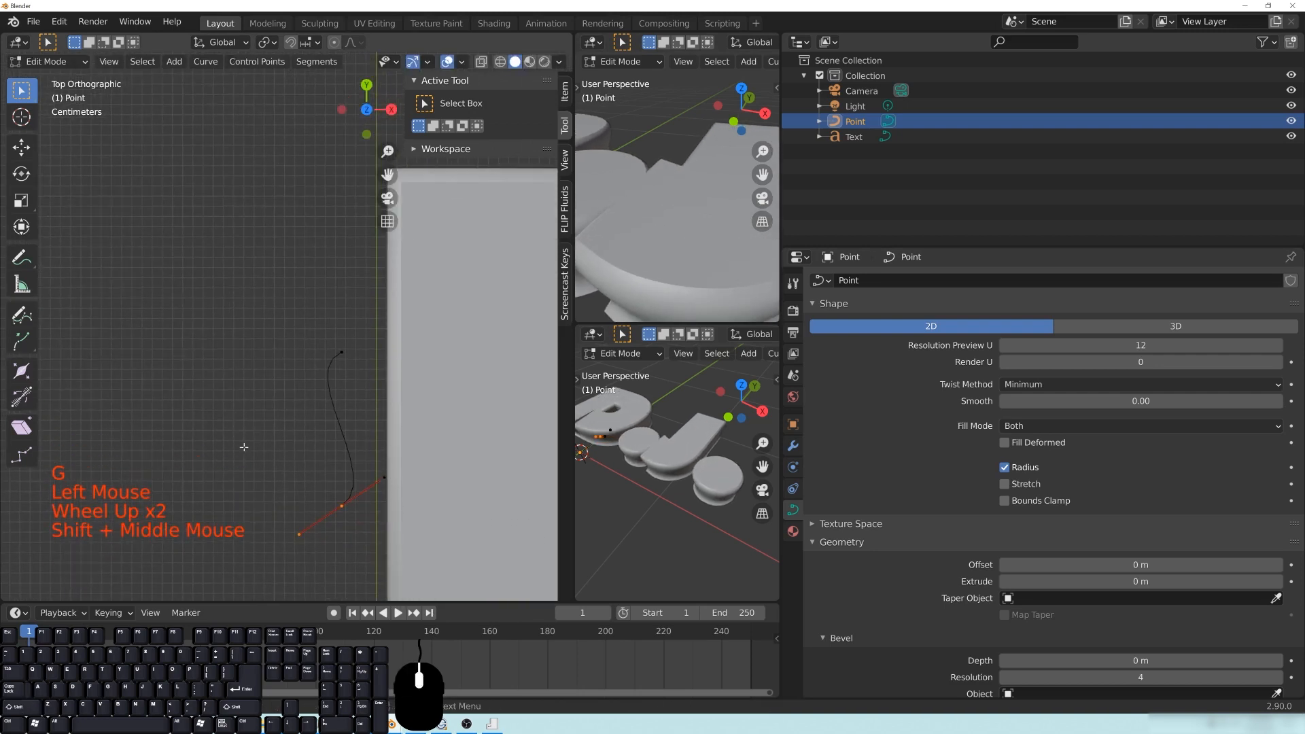
drag(244, 447, 390, 575)
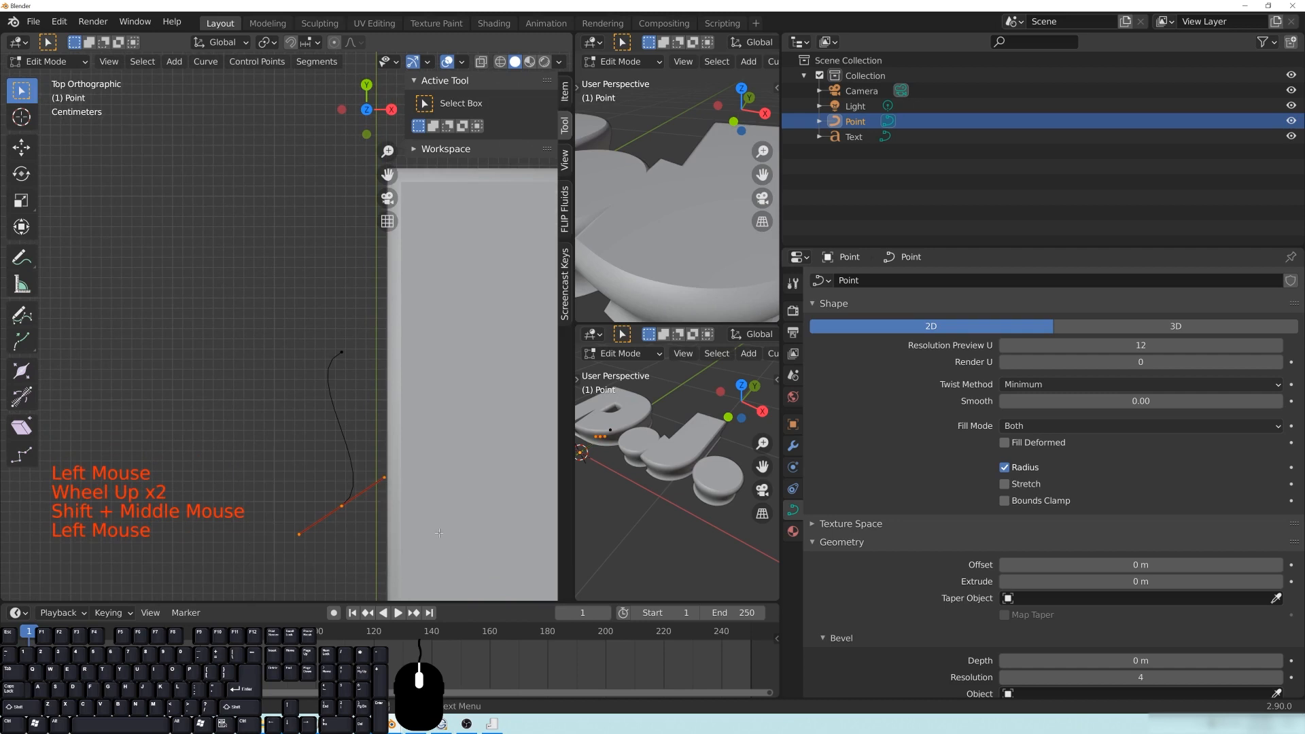
key(s)
click(377, 444)
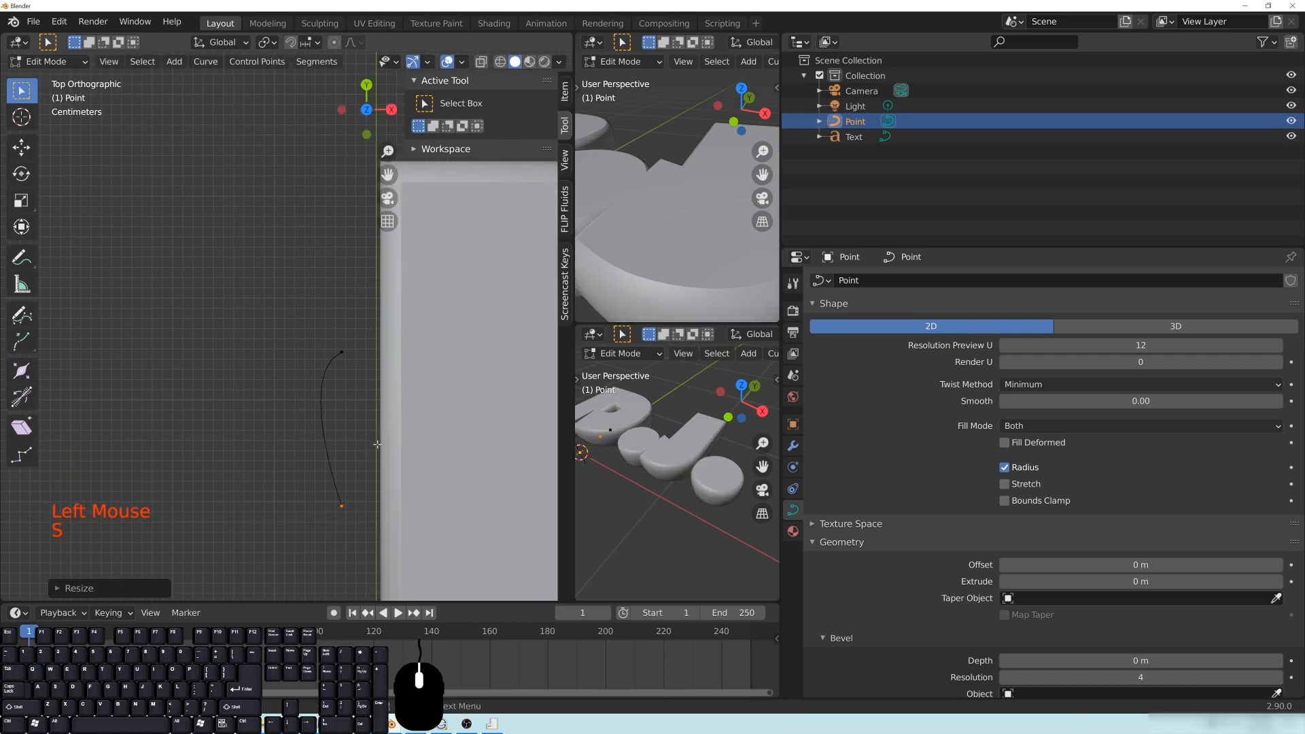
Step: Select the upper point of the bevel curve and collapse its handles to zero length, making the profile straight
click(302, 314)
click(304, 301)
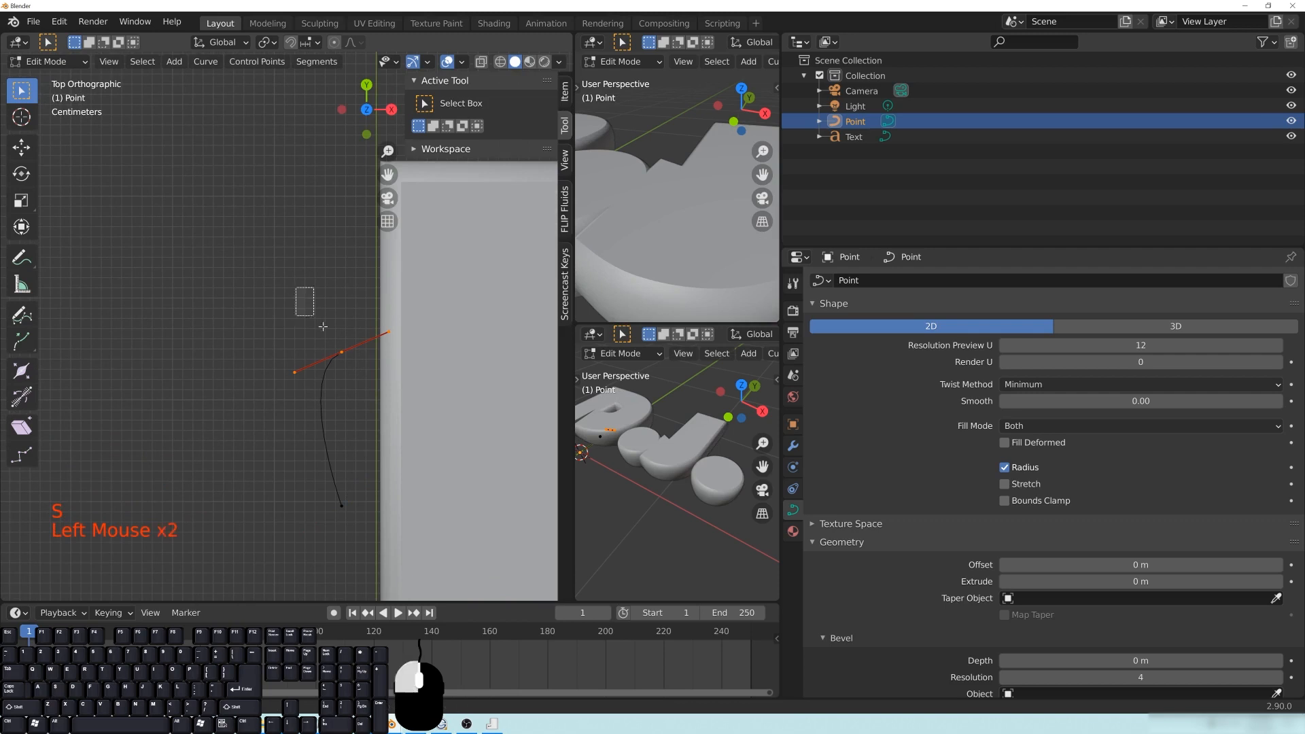
drag(242, 256, 401, 393)
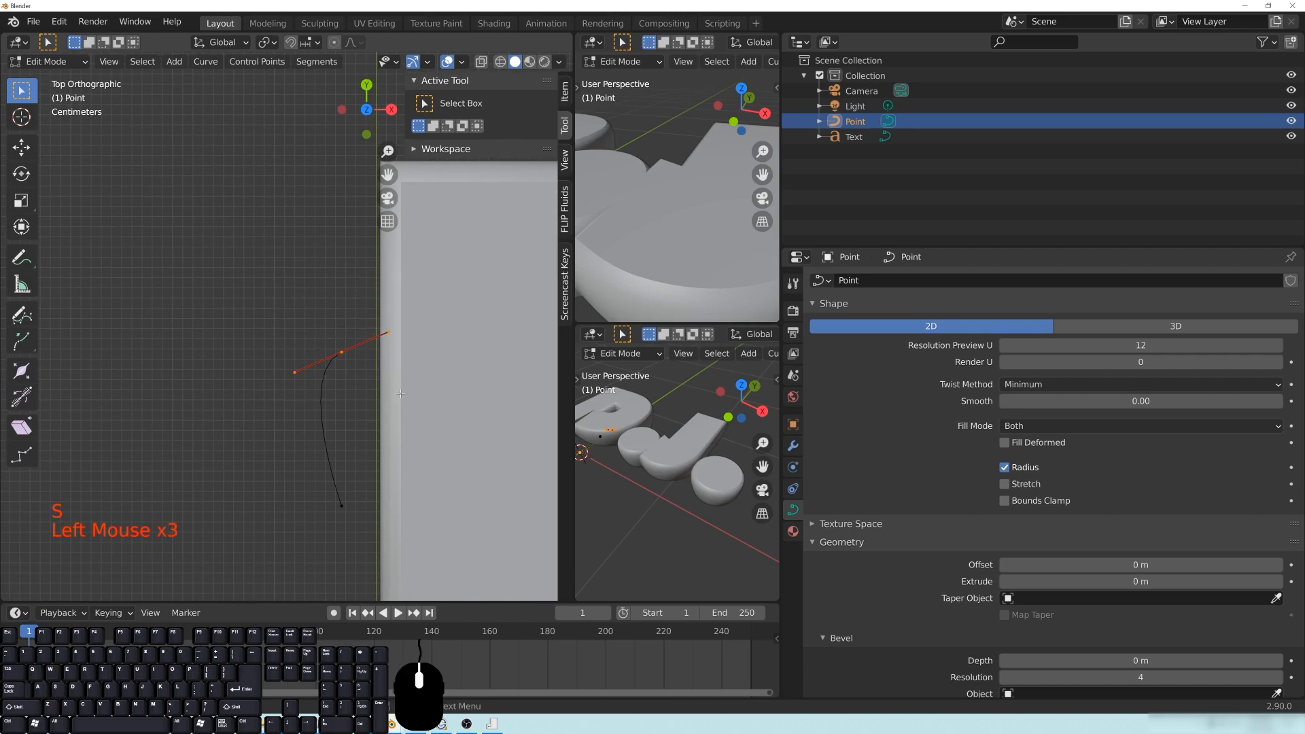
key(s)
click(370, 351)
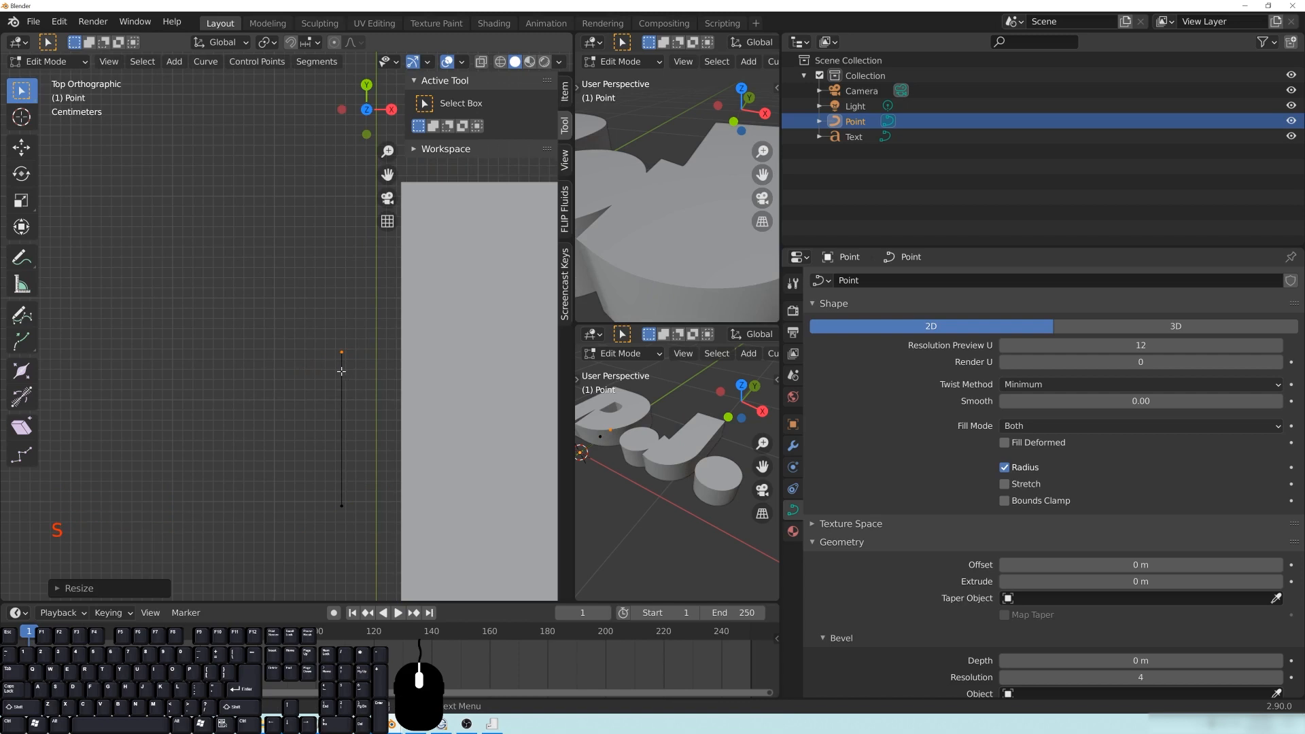
Step: Narrow the Outliner and Properties editor to give the two perspective viewports more width
scroll(375, 397, up, 1)
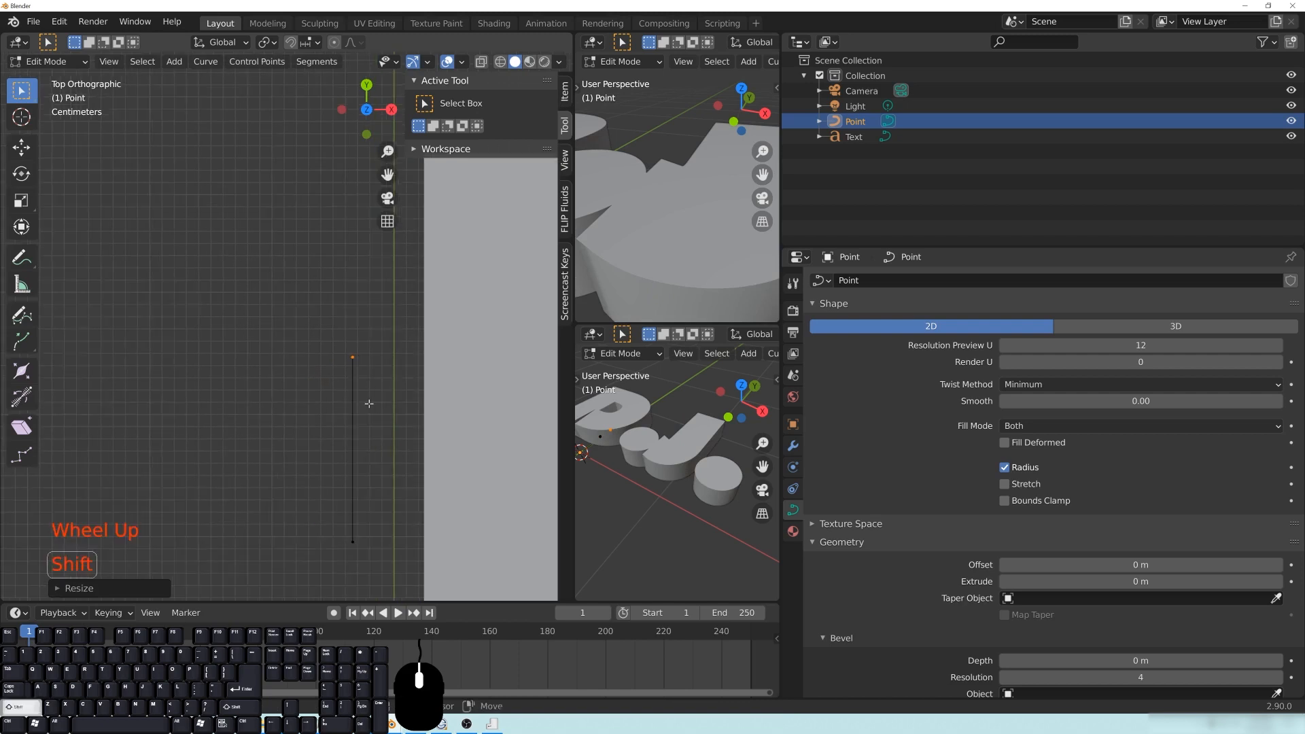
shift+middle_drag(374, 398, 325, 381)
click(325, 381)
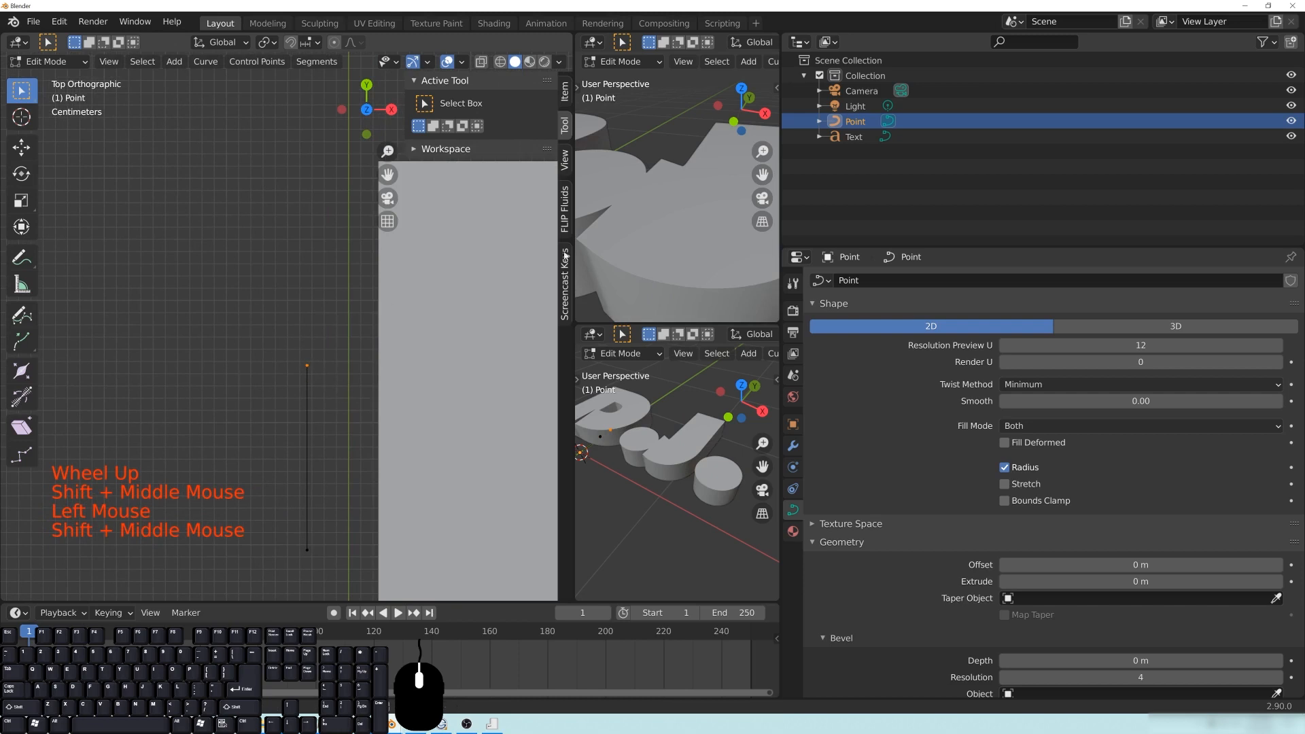
mouse_move(598, 225)
middle_down()
mouse_move(632, 218)
mouse_move(605, 240)
middle_up()
scroll(626, 224, down, 3)
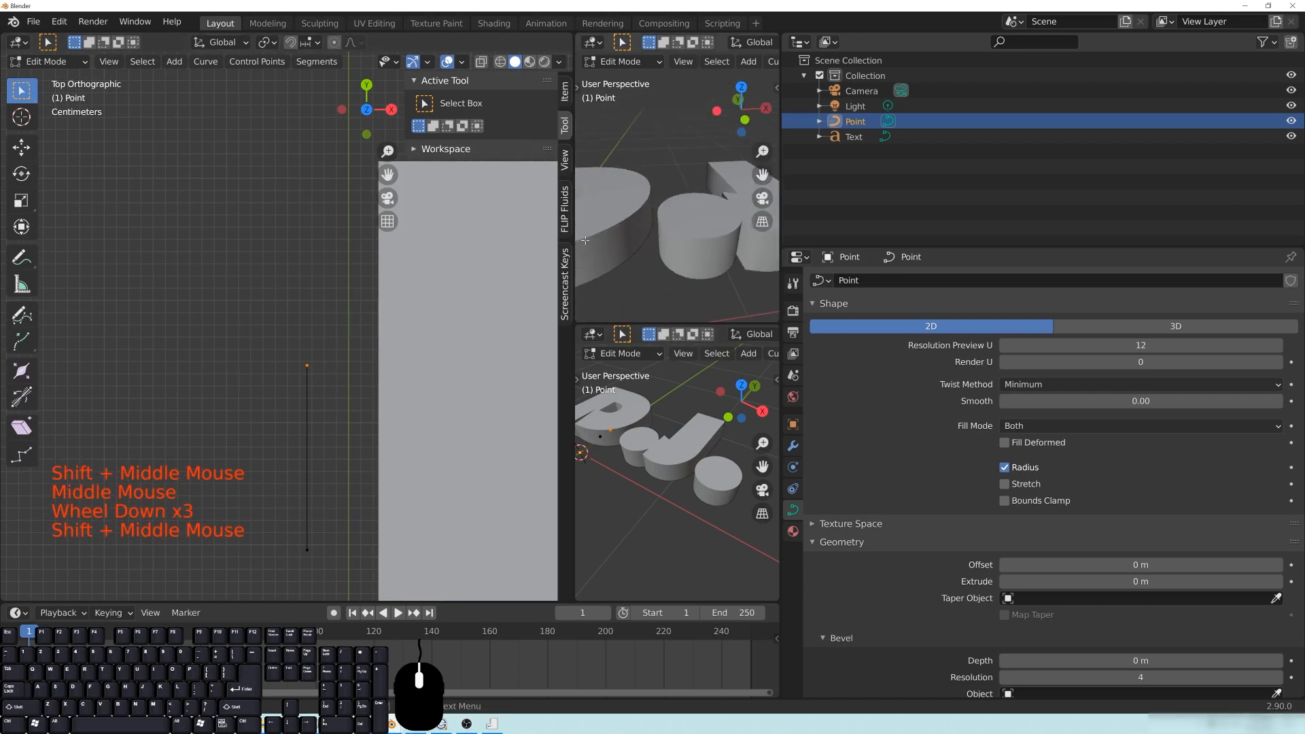
drag(783, 296, 1136, 296)
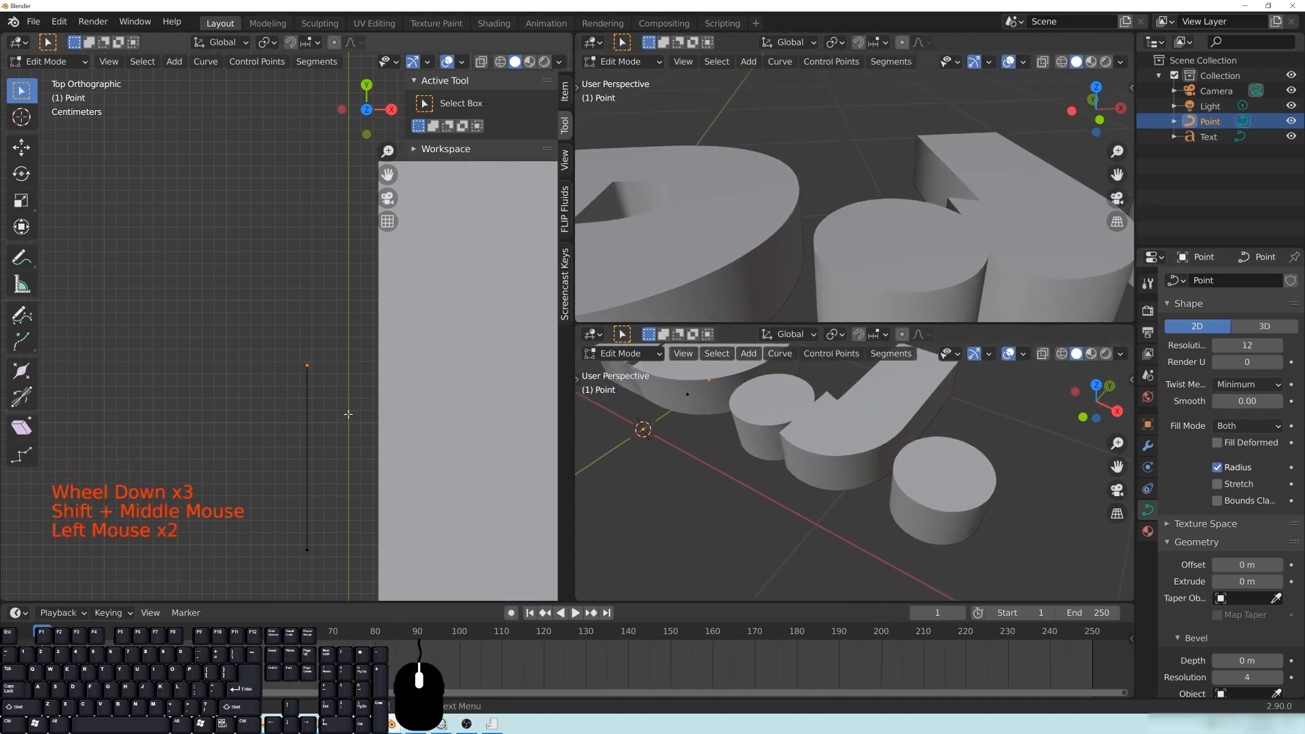
Step: Select both points of the straight bevel curve and move them about 0.03 m along X onto the Y axis
shift+middle_drag(346, 413, 295, 353)
scroll(311, 367, up, 2)
shift+middle_drag(257, 394, 283, 367)
drag(177, 187, 348, 555)
shift+middle_drag(317, 467, 294, 469)
key(g)
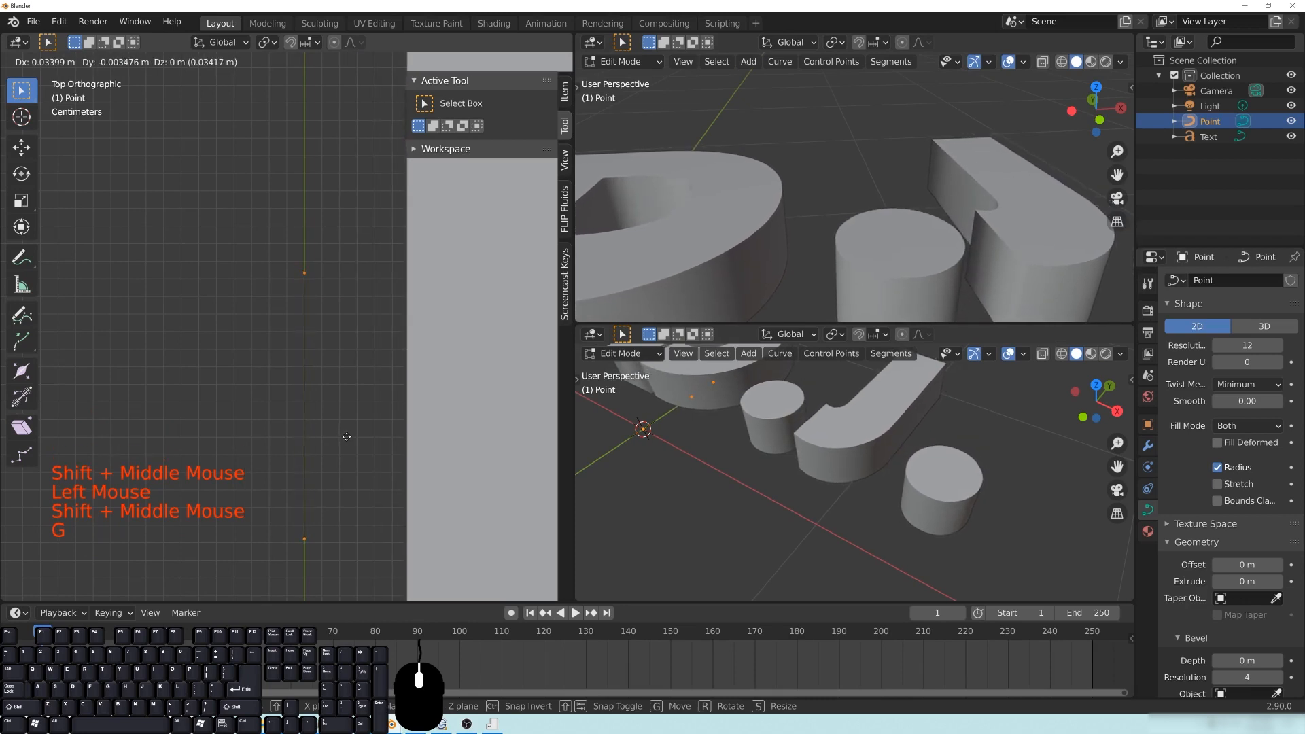
click(347, 436)
Step: Move both curve points down along the Y axis until the lower point sits at the world origin
scroll(346, 437, down, 5)
shift+middle_drag(326, 449, 363, 287)
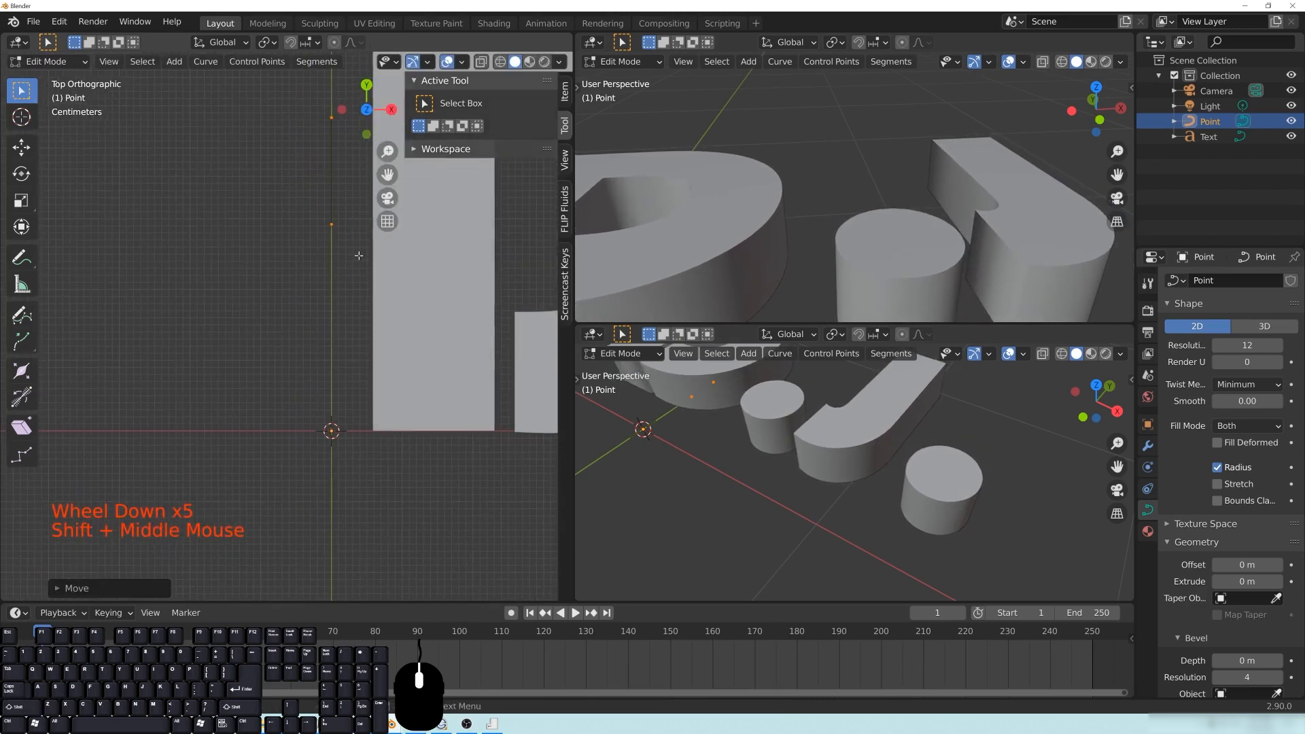
key(g)
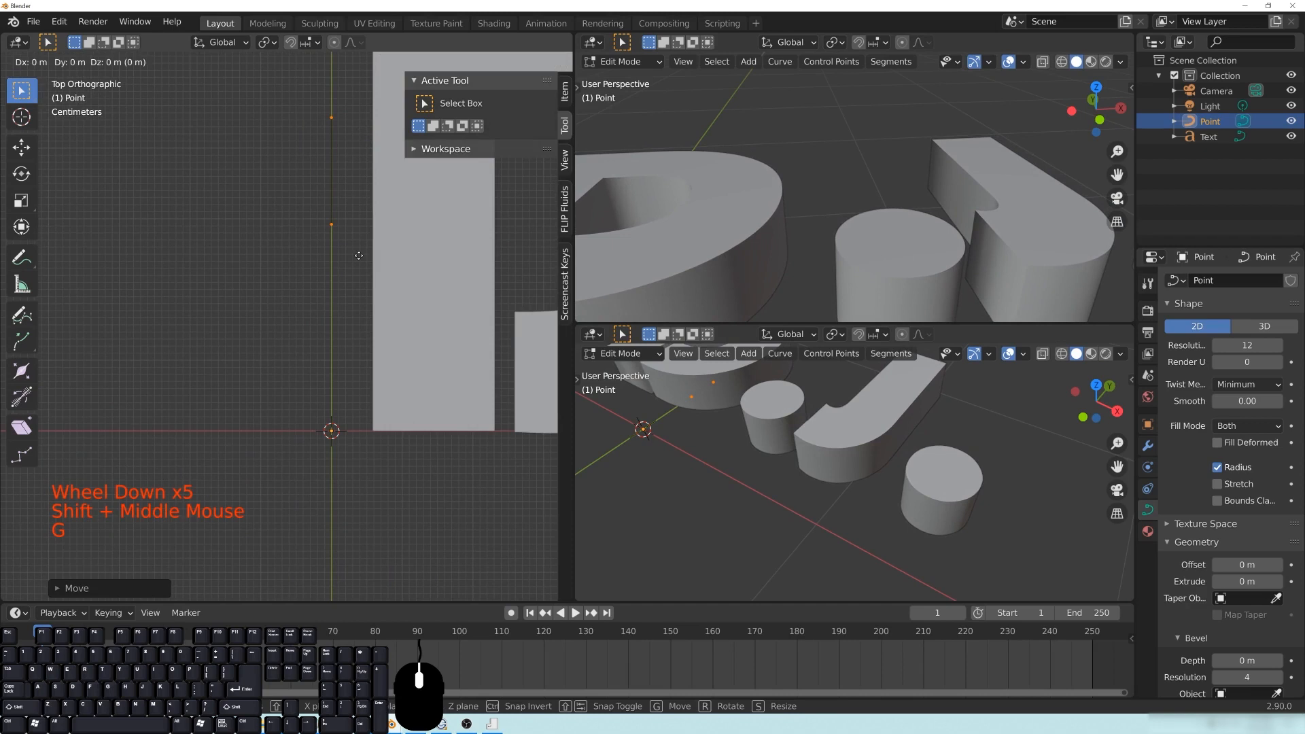
key(y)
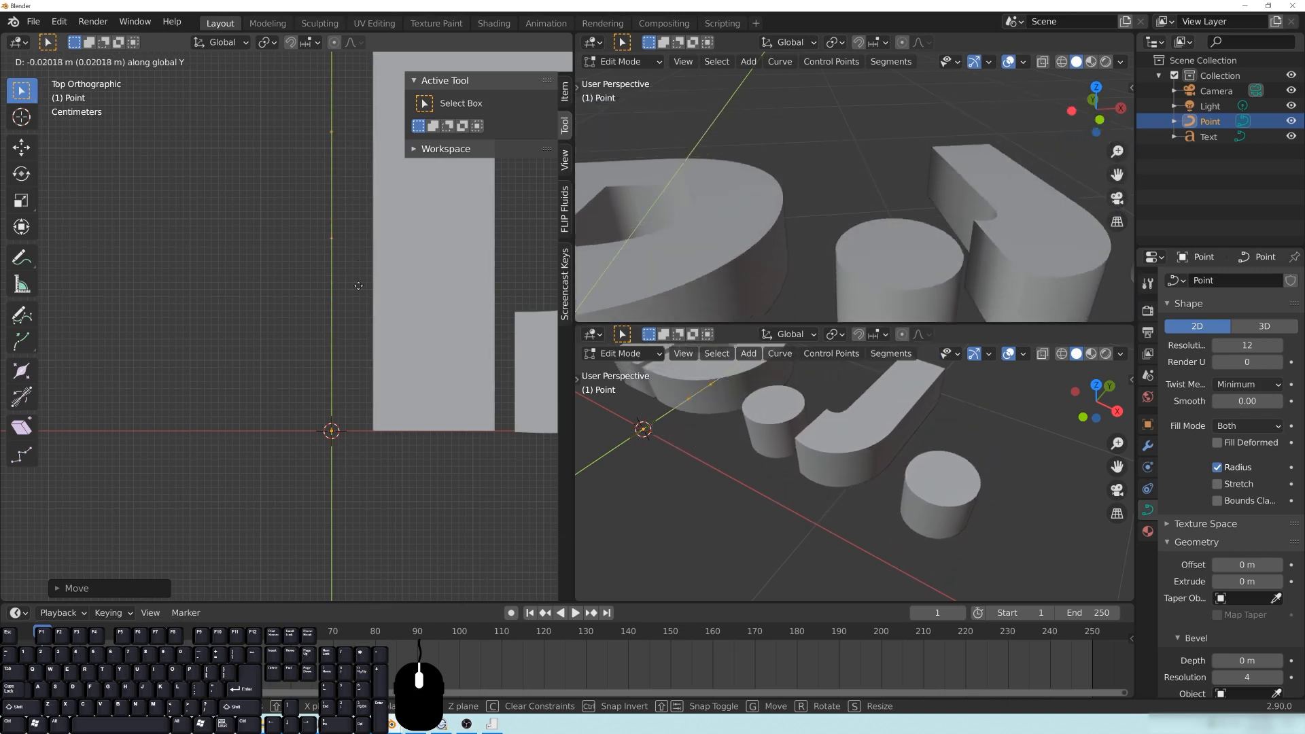
click(360, 464)
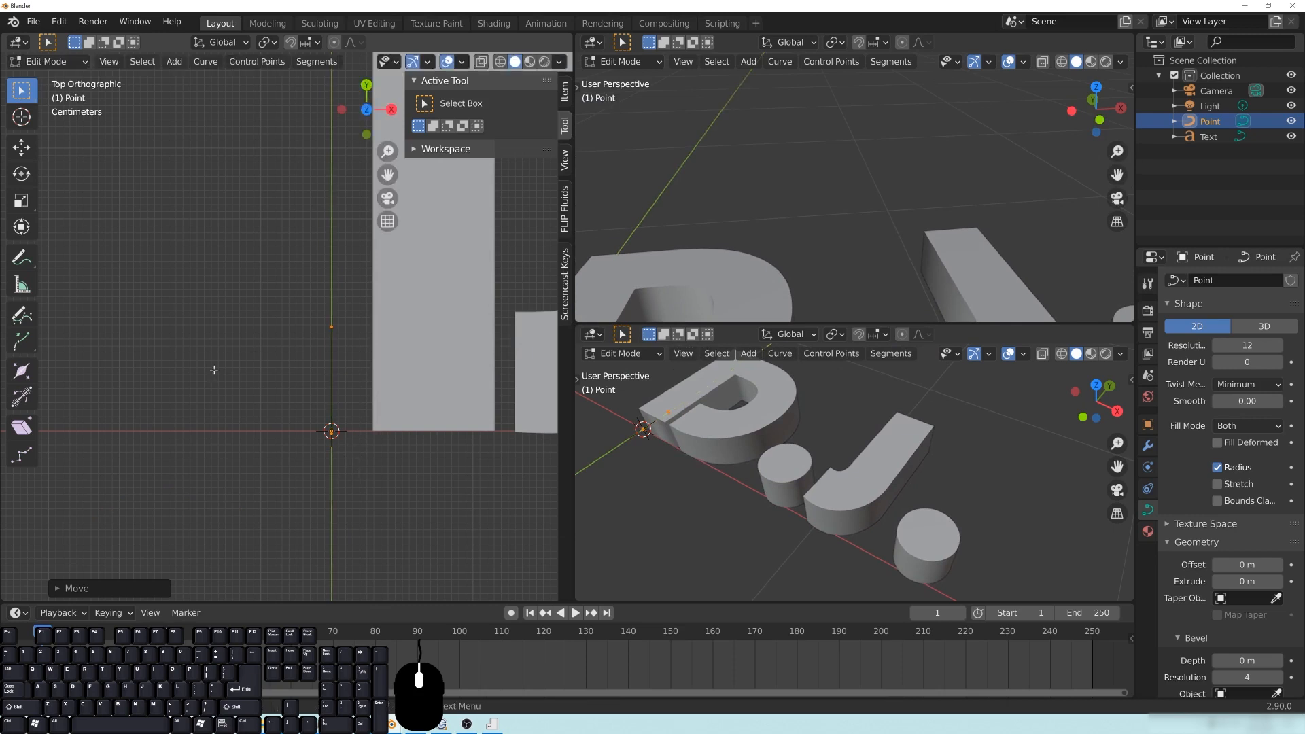
Step: Select both curve points and move them farther down the Y axis so the profile straddles the X axis
middle_drag(748, 204, 792, 239)
scroll(775, 236, down, 3)
scroll(775, 236, down, 1)
scroll(728, 246, up, 3)
drag(283, 259, 373, 481)
scroll(415, 422, up, 2)
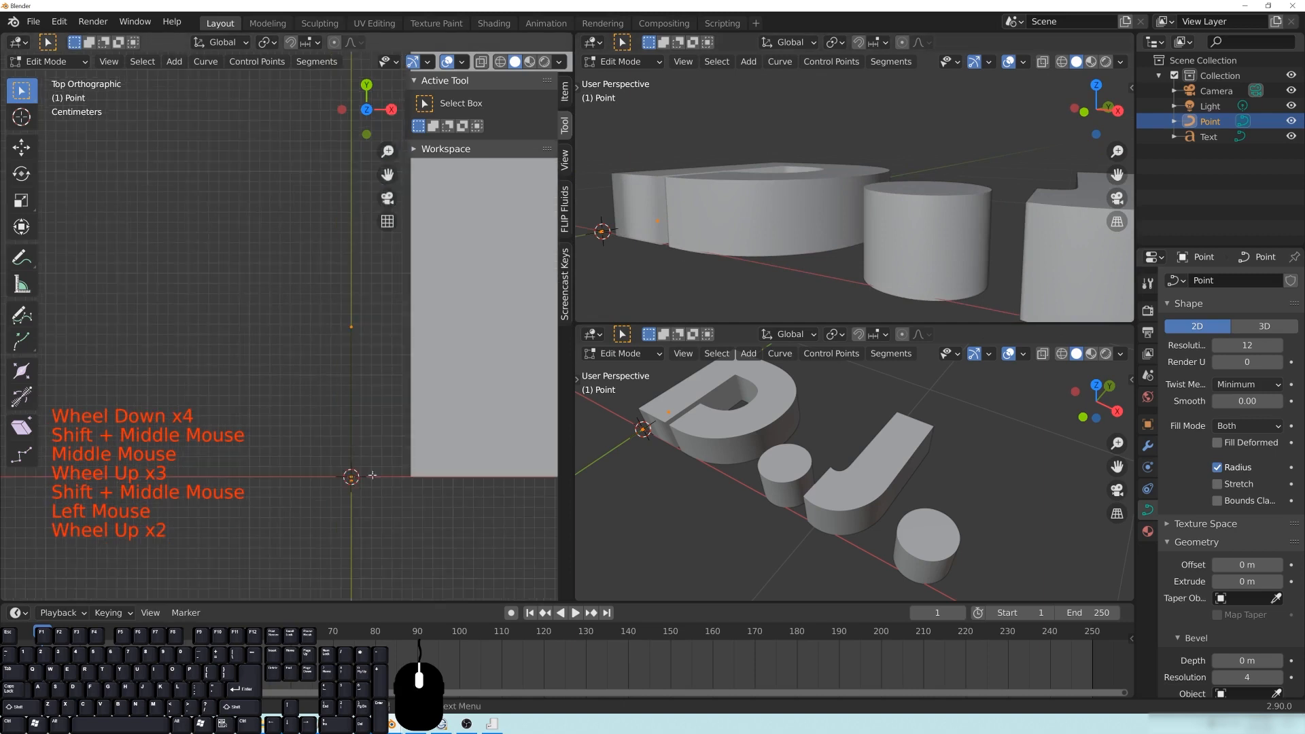
shift+middle_drag(320, 320, 364, 304)
key(g)
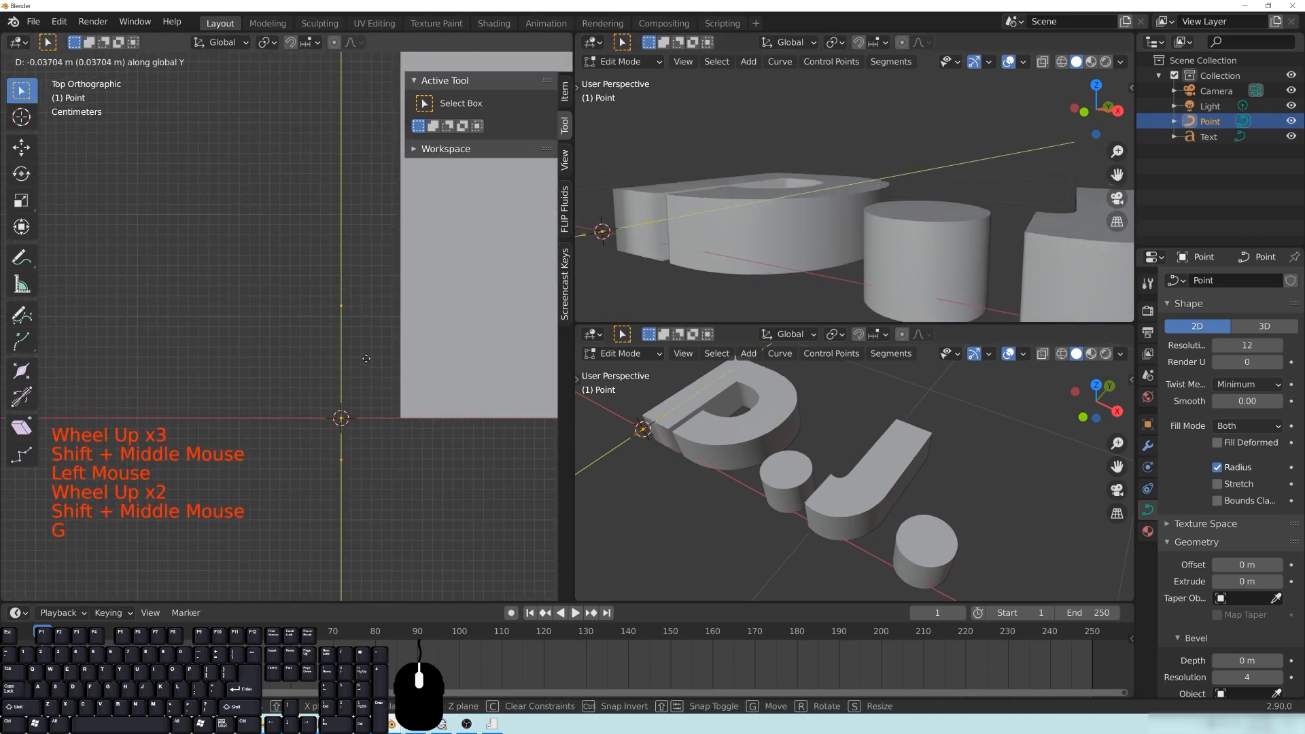
click(370, 384)
Step: Examine the lettering's depth from the side and the profile's position relative to the X axis
drag(278, 299, 399, 555)
scroll(318, 340, up, 2)
shift+middle_drag(426, 411, 413, 390)
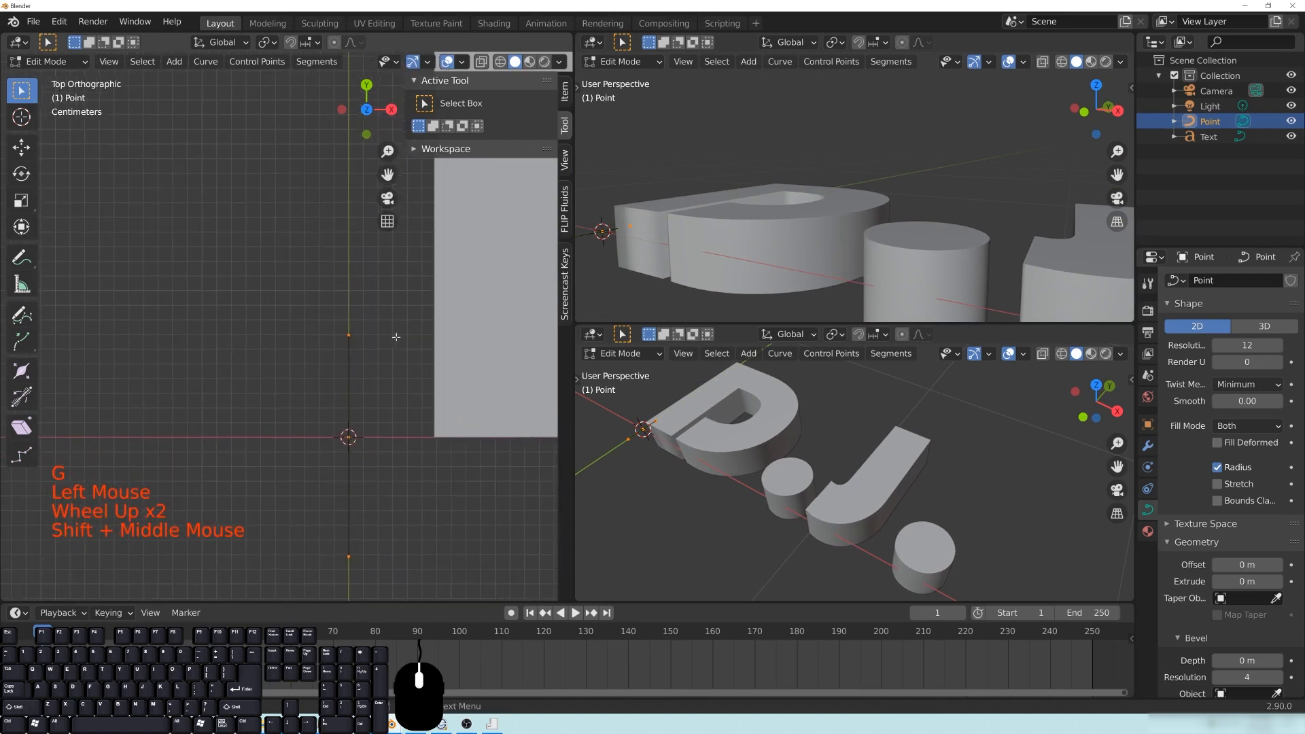
middle_drag(802, 237, 658, 223)
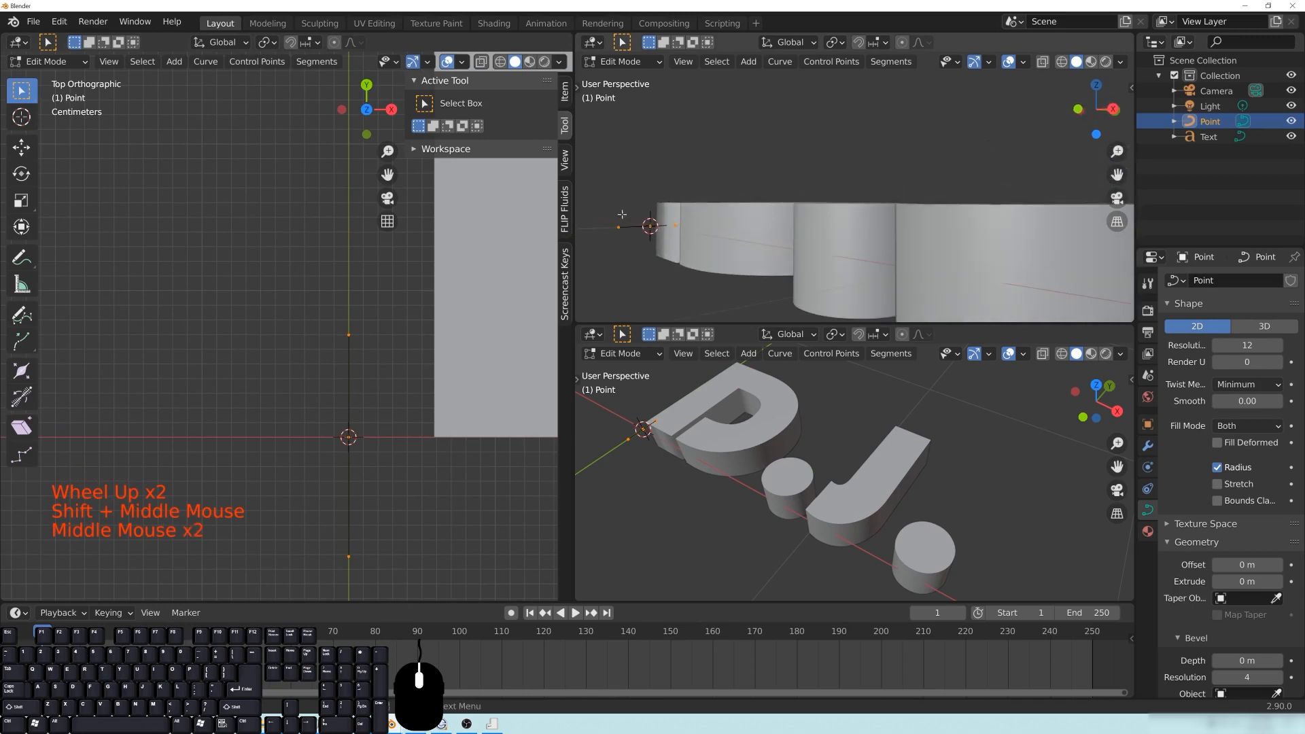
middle_drag(721, 269, 779, 280)
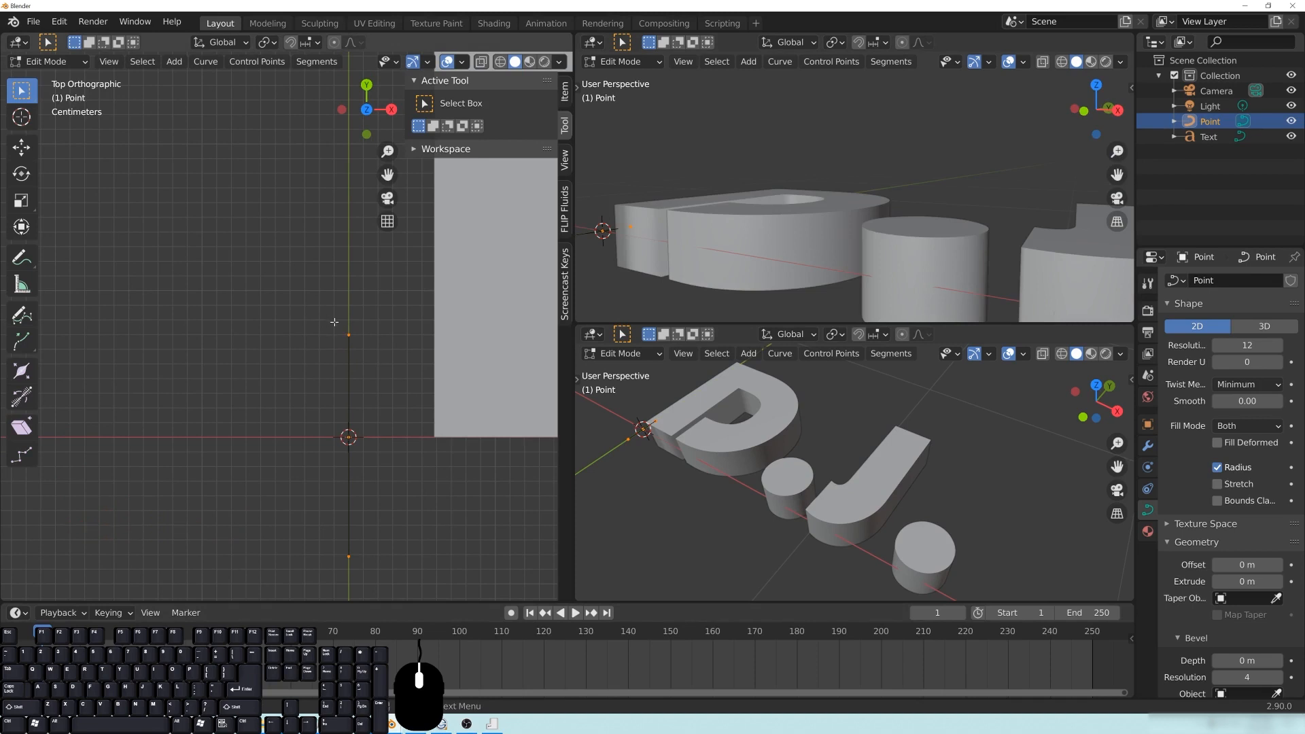
scroll(371, 378, up, 4)
shift+middle_drag(371, 378, 408, 414)
scroll(408, 414, down, 3)
drag(247, 284, 393, 602)
shift+middle_drag(374, 526, 390, 494)
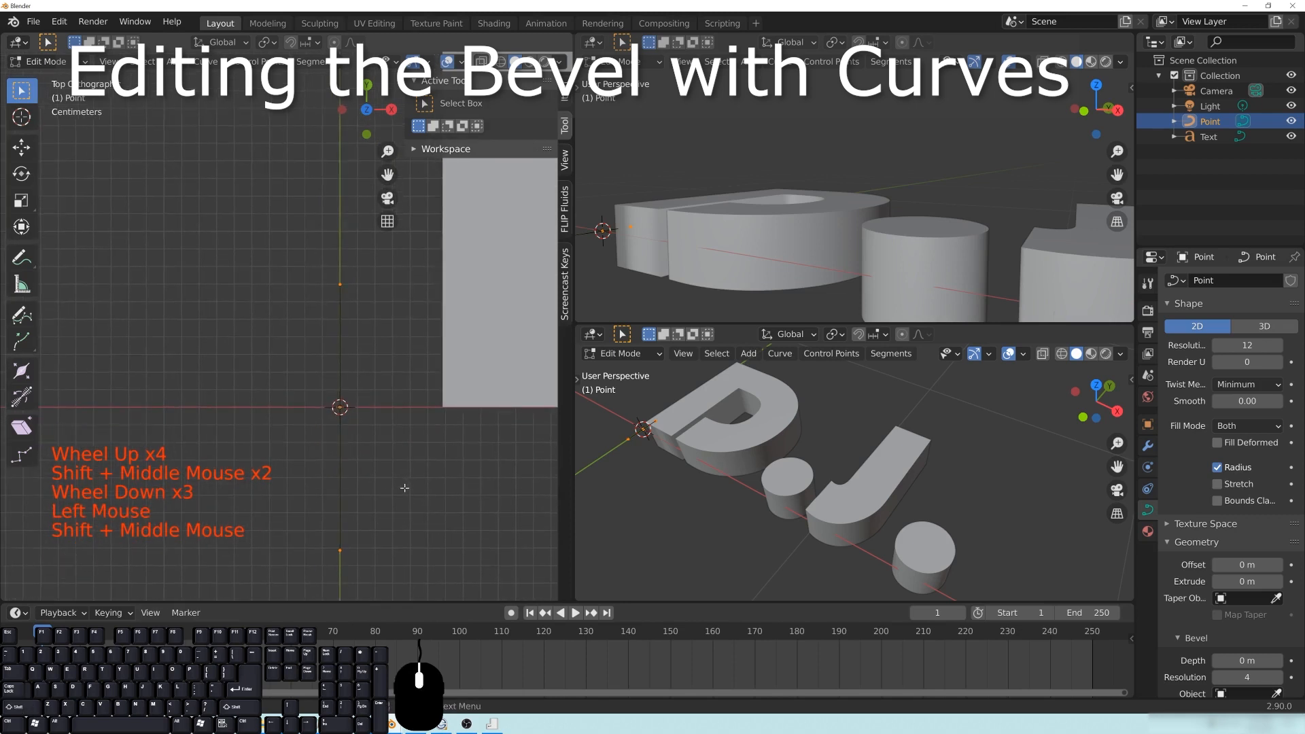
key(s)
key(y)
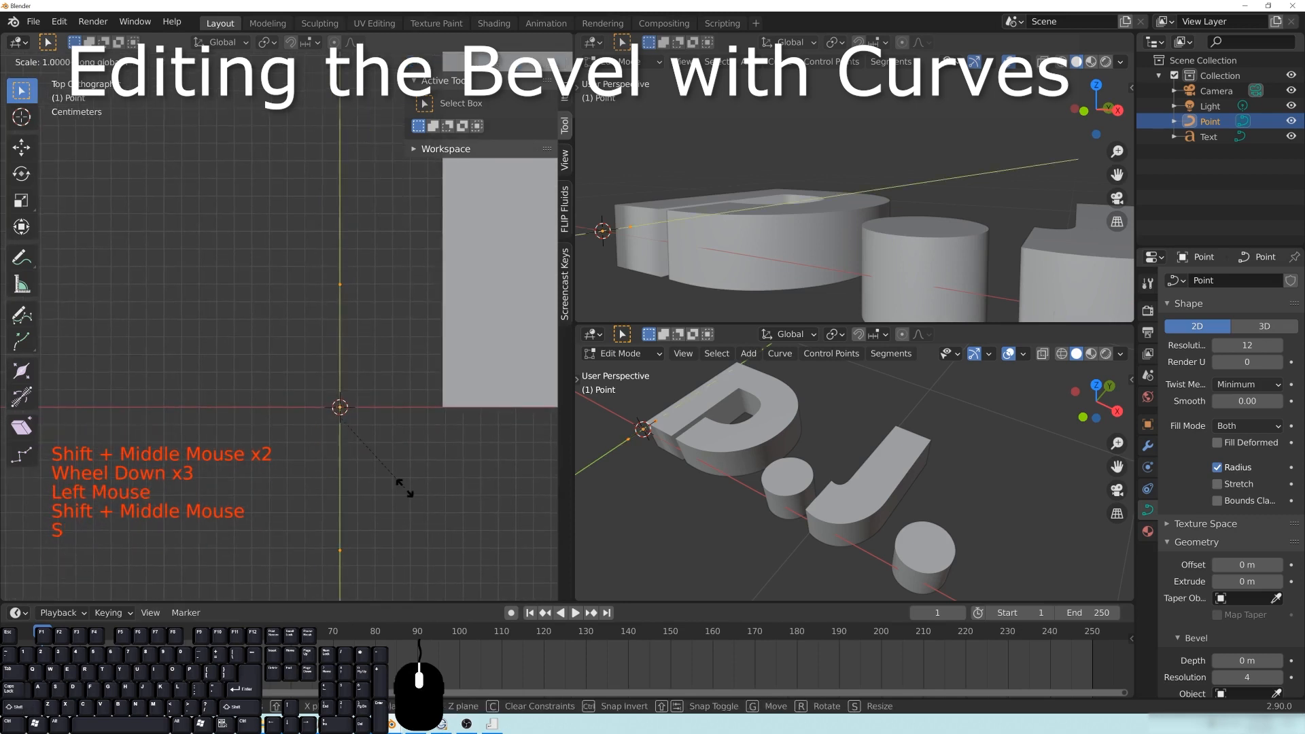
right_click(428, 534)
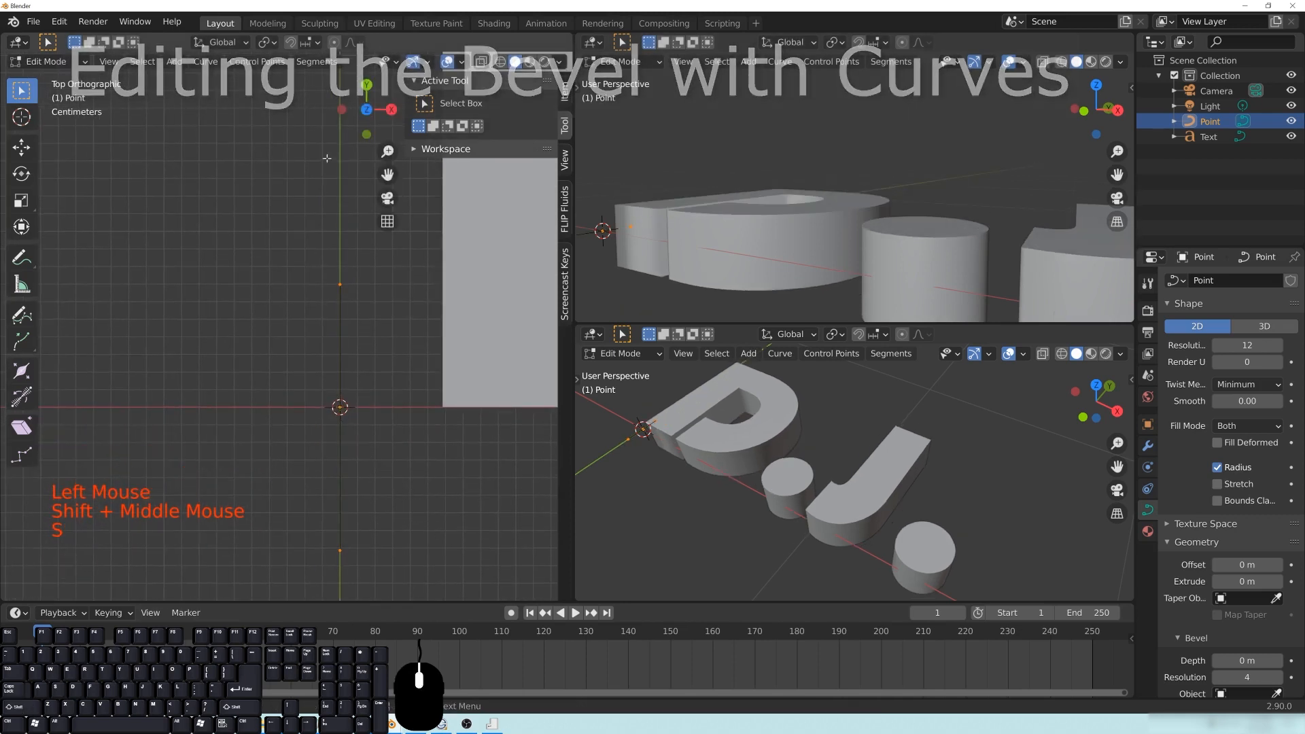
Step: Set the transform pivot point to Median Point and scale the selected curve points along X
click(269, 45)
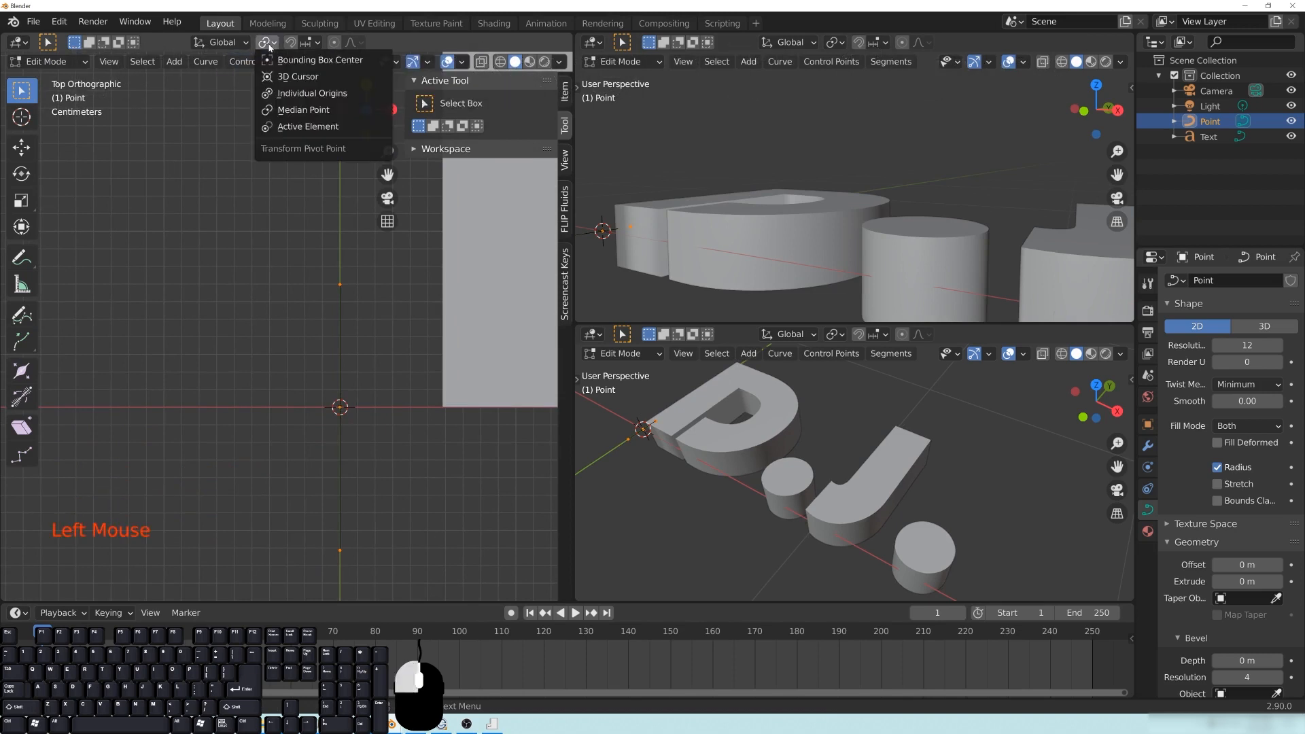
click(303, 111)
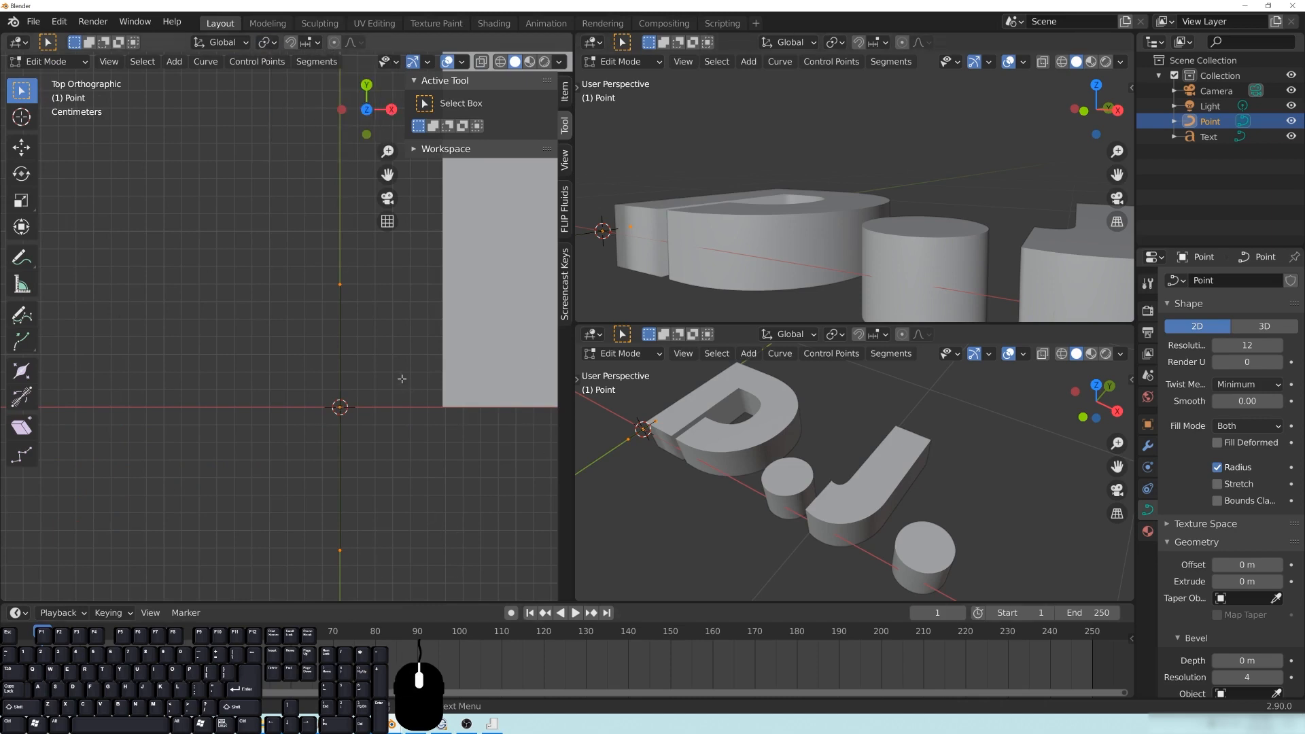
key(s)
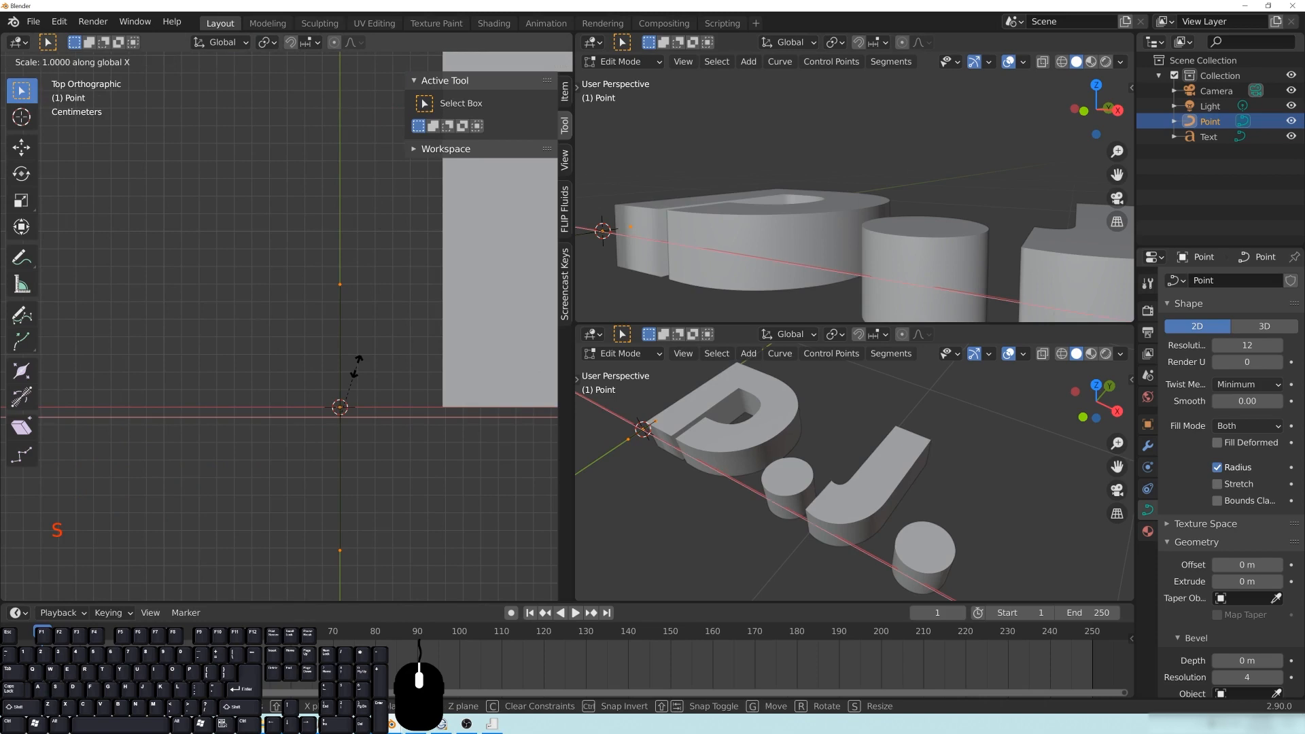
key(Return)
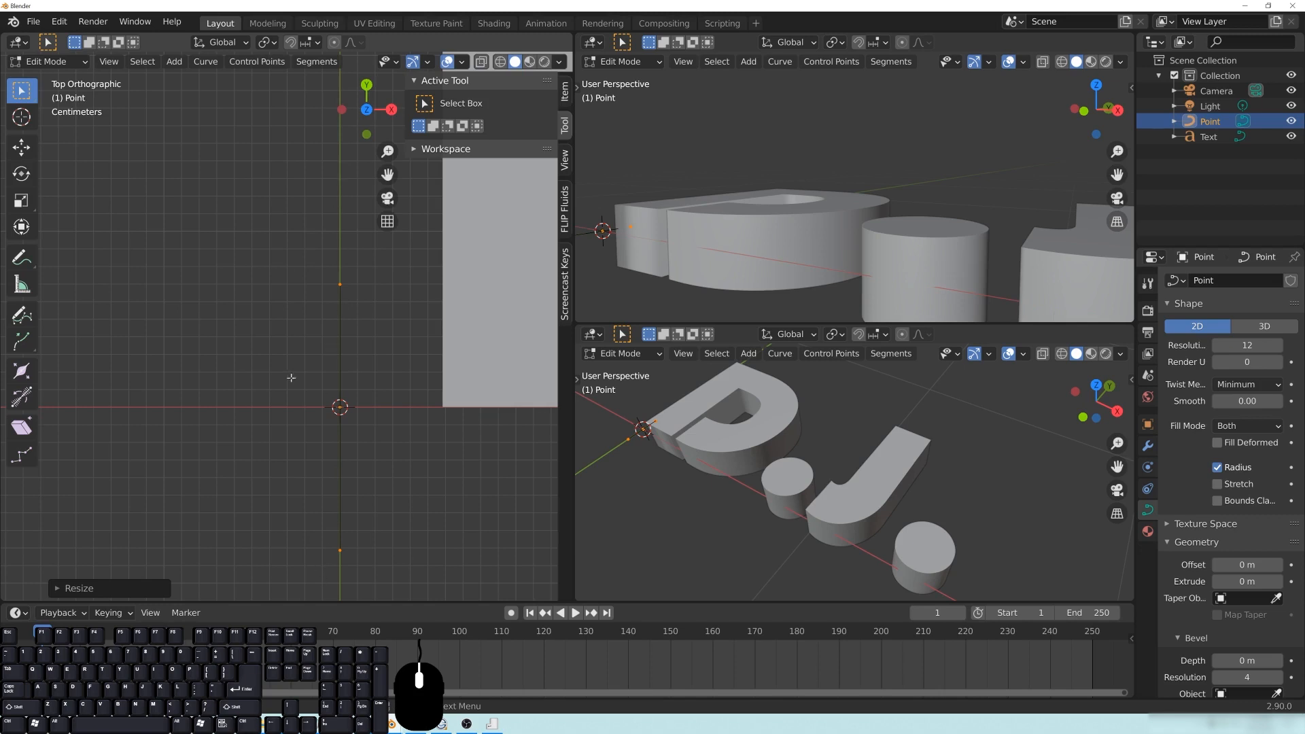
Step: Select both end points of the straight bevel curve and subdivide the segment with 4 cuts
middle_drag(813, 520, 734, 441)
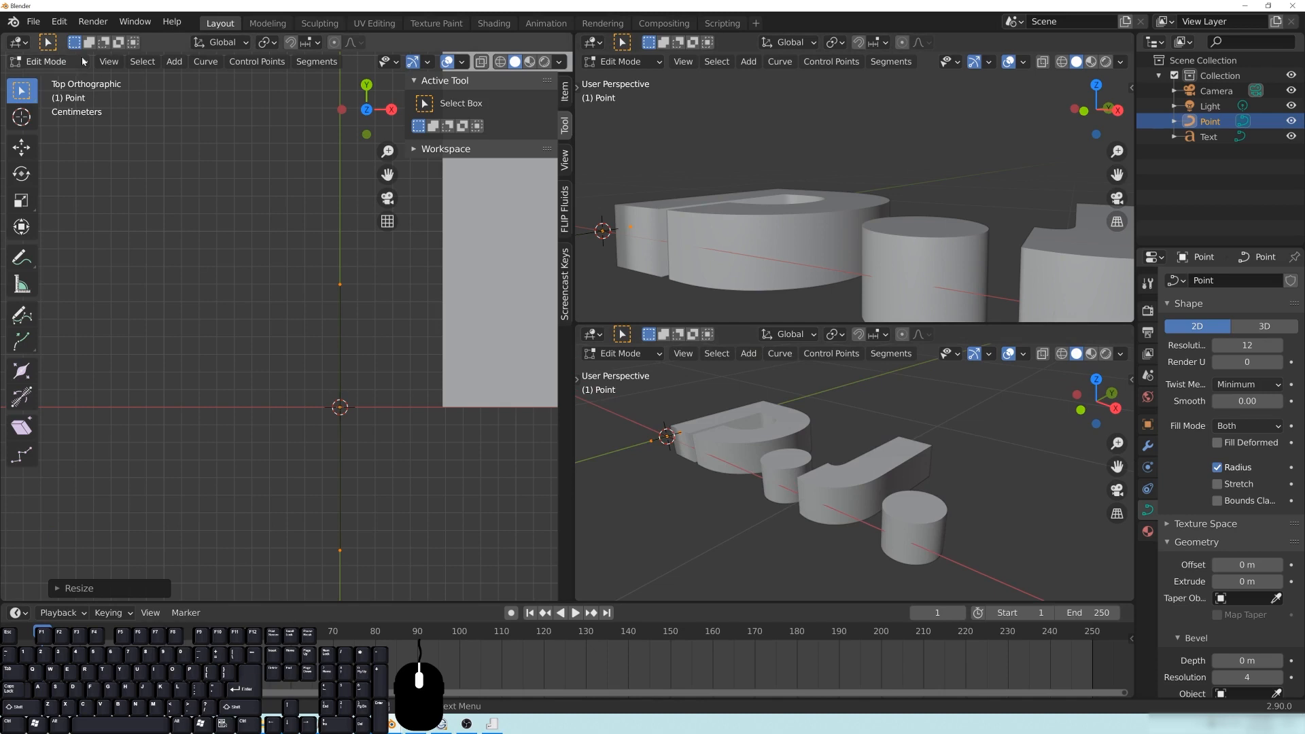
click(258, 395)
drag(217, 205, 379, 595)
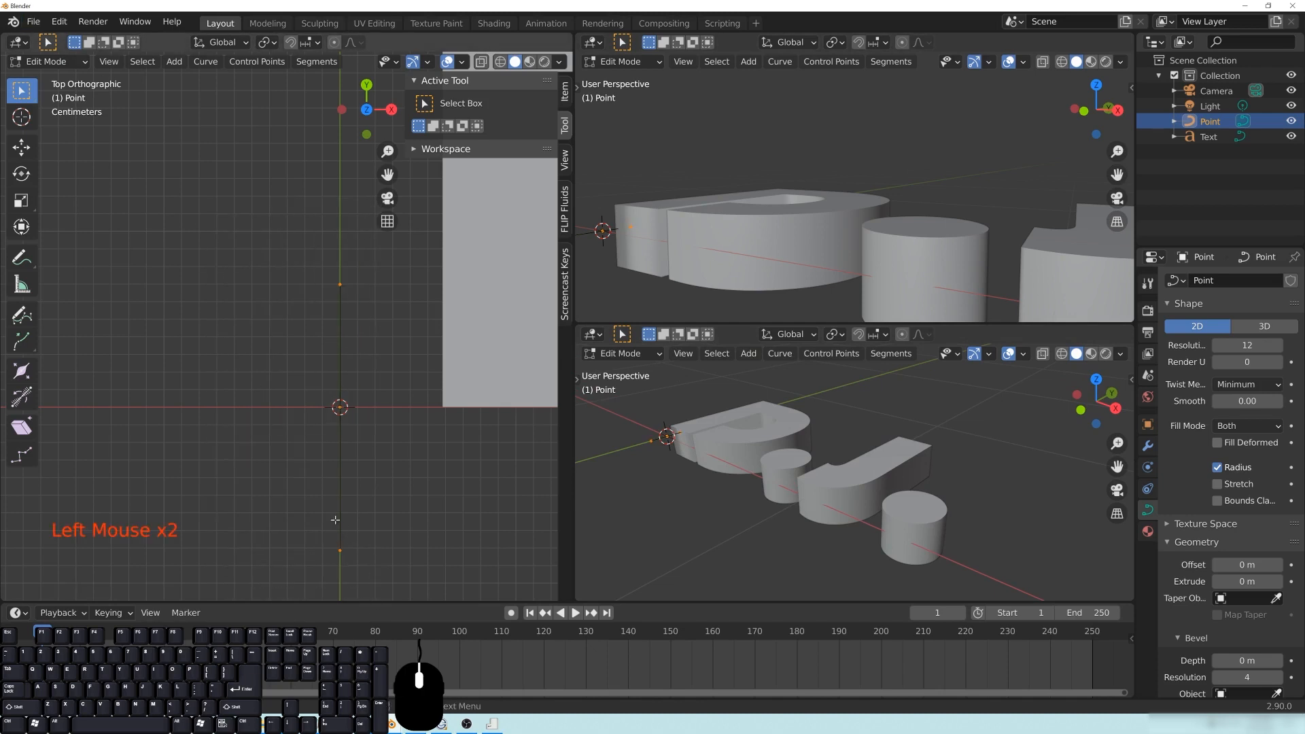
right_click(335, 524)
mouse_move(336, 524)
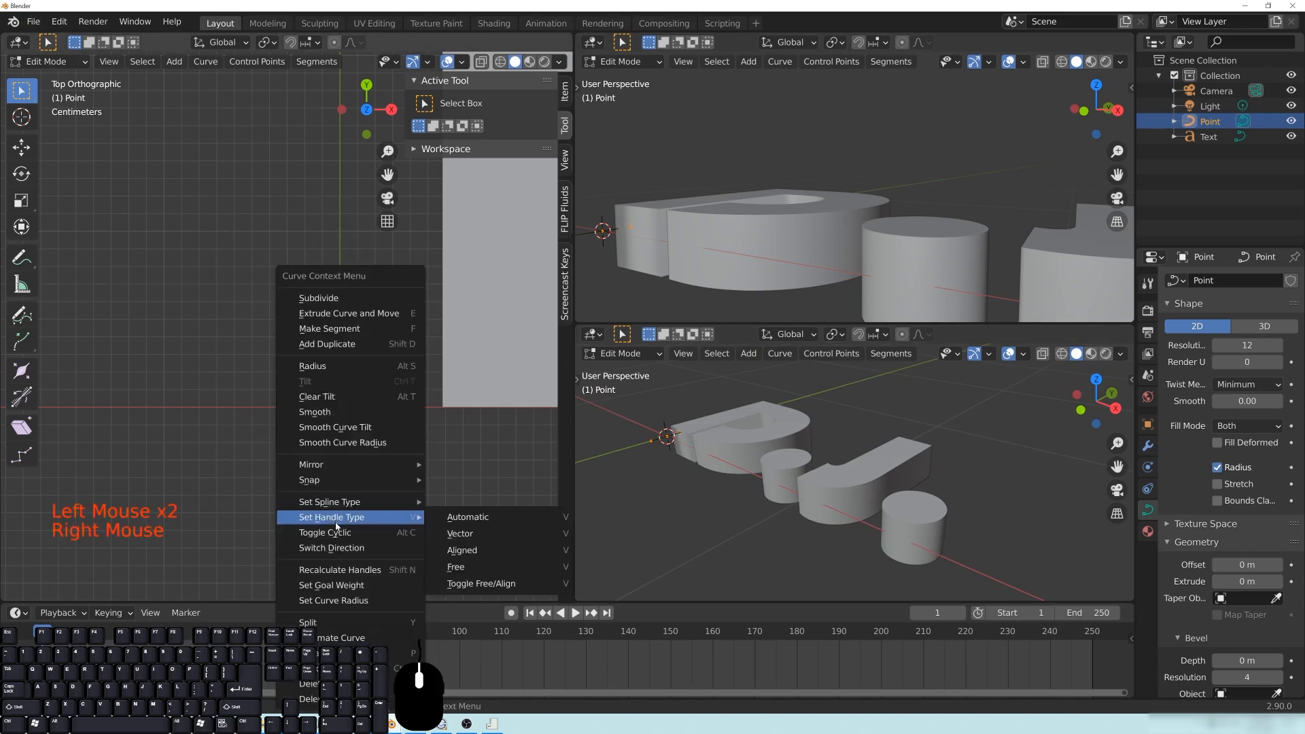
click(310, 298)
click(57, 587)
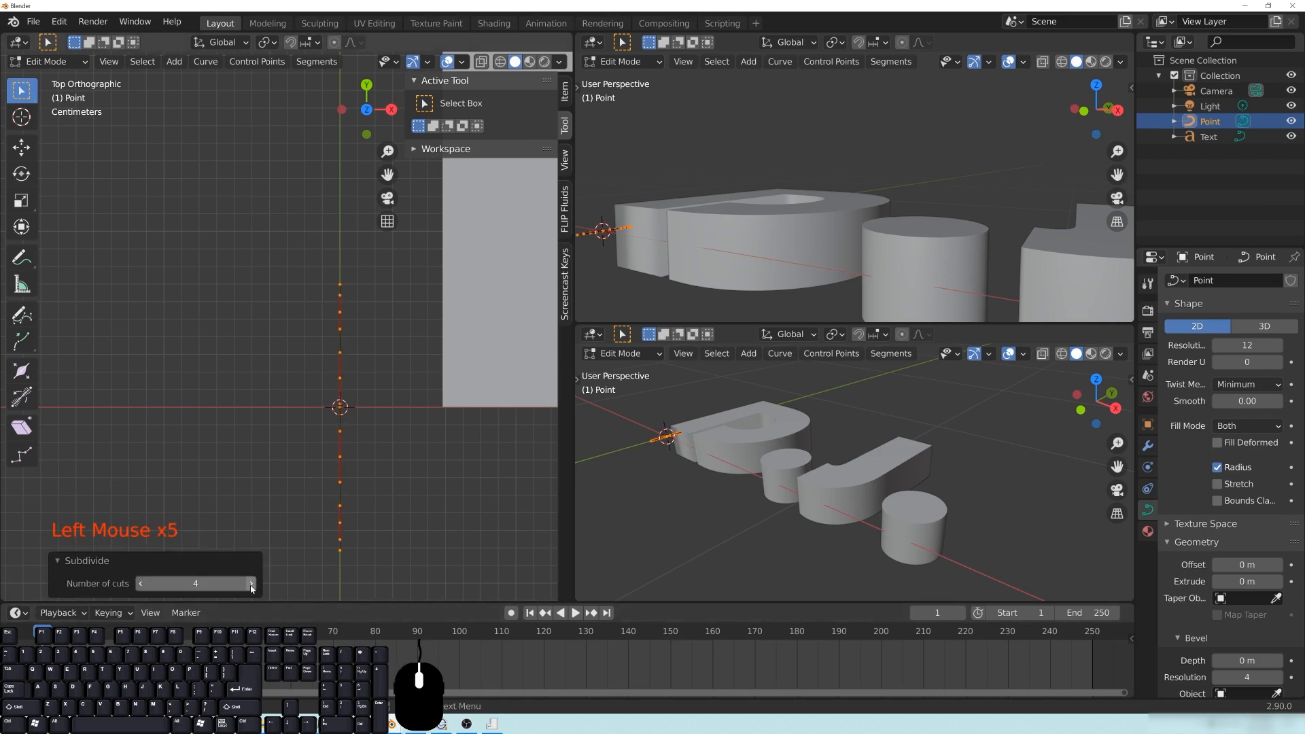
Step: Select the second and third points from the curve's upper end and move them along negative X away from the Y axis
scroll(371, 360, up, 1)
click(348, 312)
shift+click(350, 388)
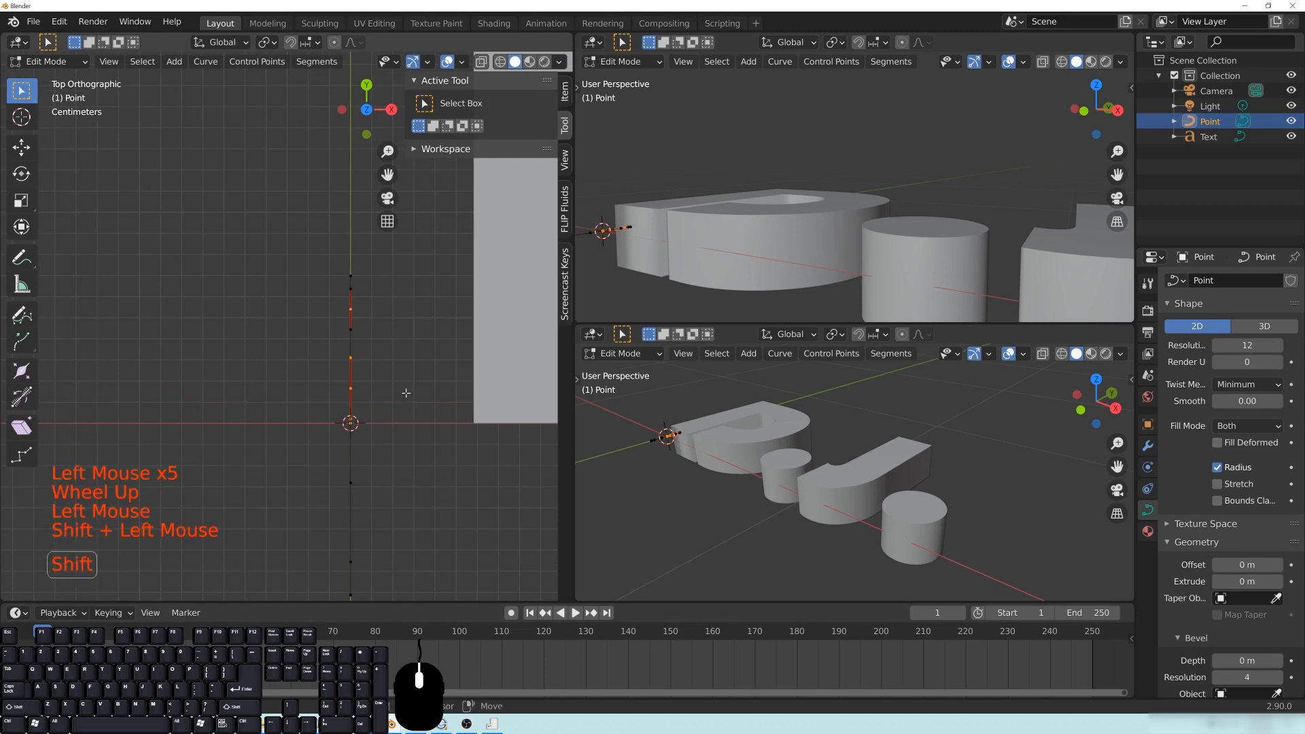
shift+middle_drag(397, 379, 369, 384)
key(g)
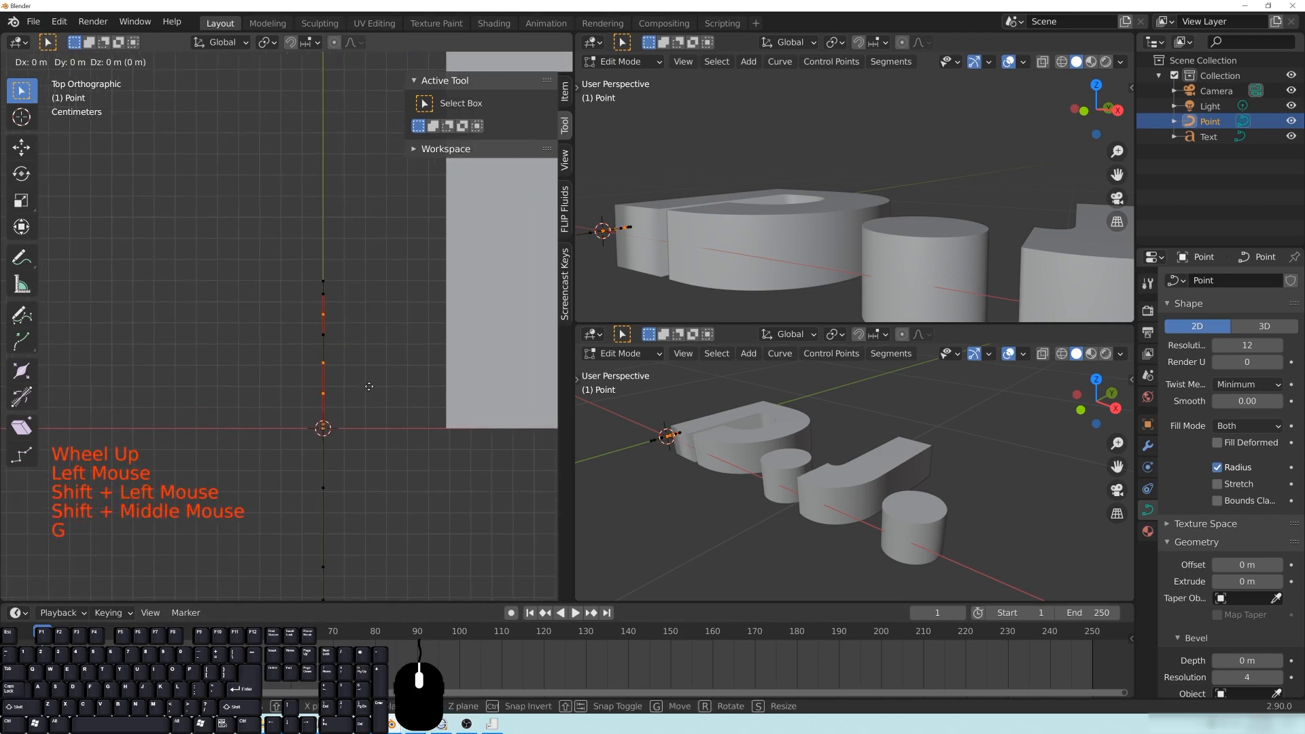
key(x)
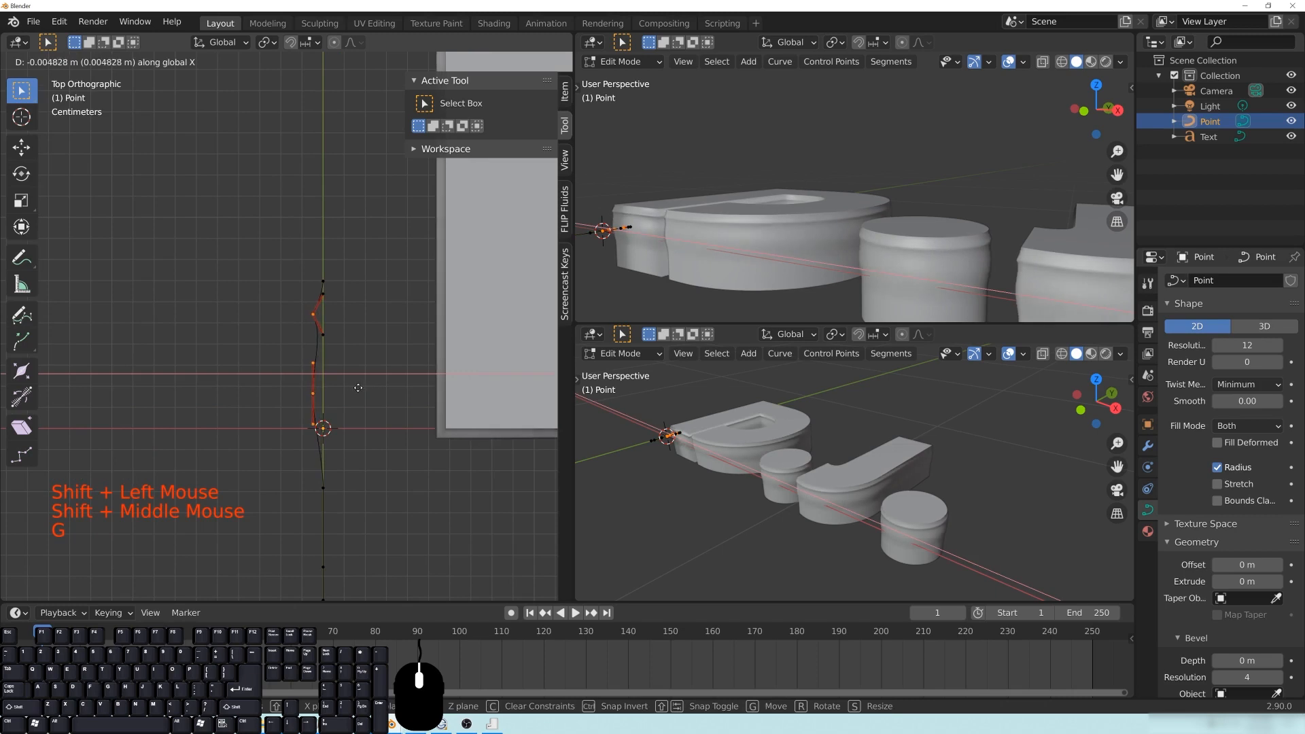
click(341, 386)
Step: Scale the handles of each of the two offset curve points to 0 to make sharp corners
drag(251, 304, 378, 337)
key(s)
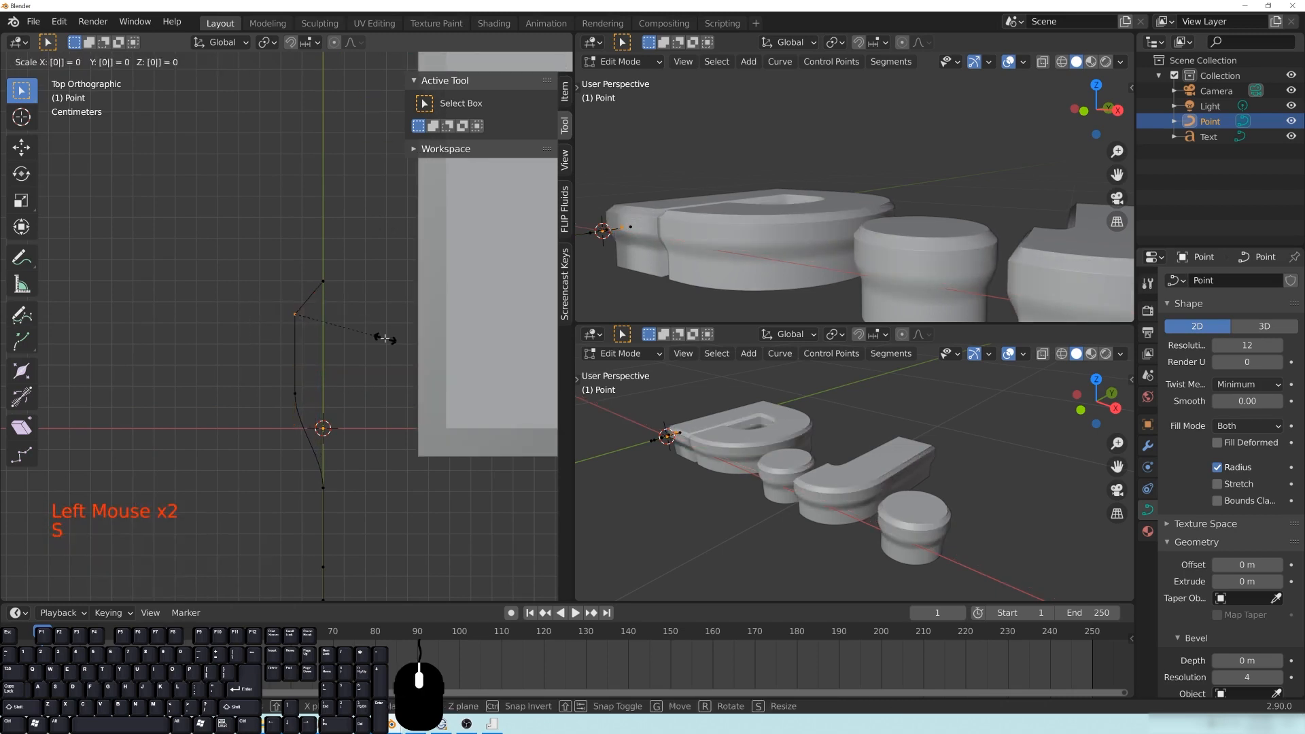
click(379, 338)
key(s)
key(0)
key(Return)
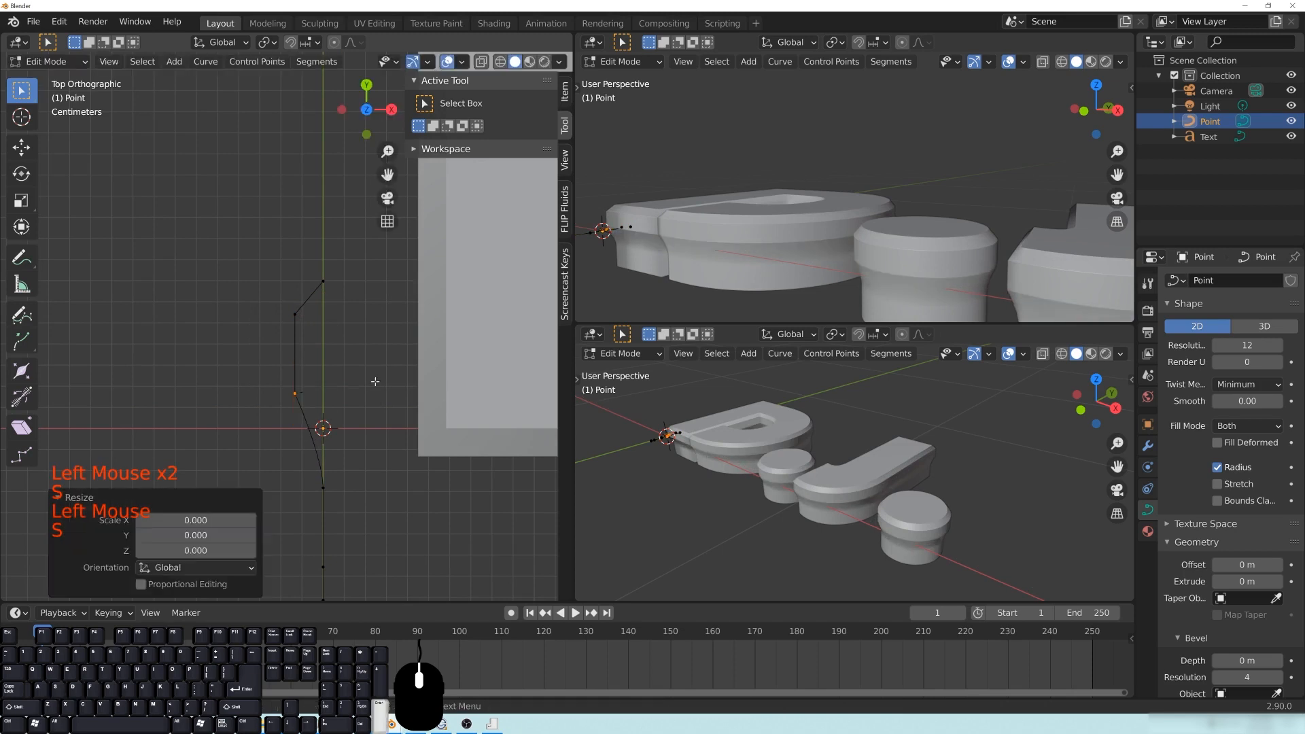
Step: Select the curve's top end point and the corner below it, and subdivide that slanted segment with 2 cuts
middle_drag(816, 217, 752, 267)
scroll(850, 224, up, 2)
scroll(834, 221, up, 2)
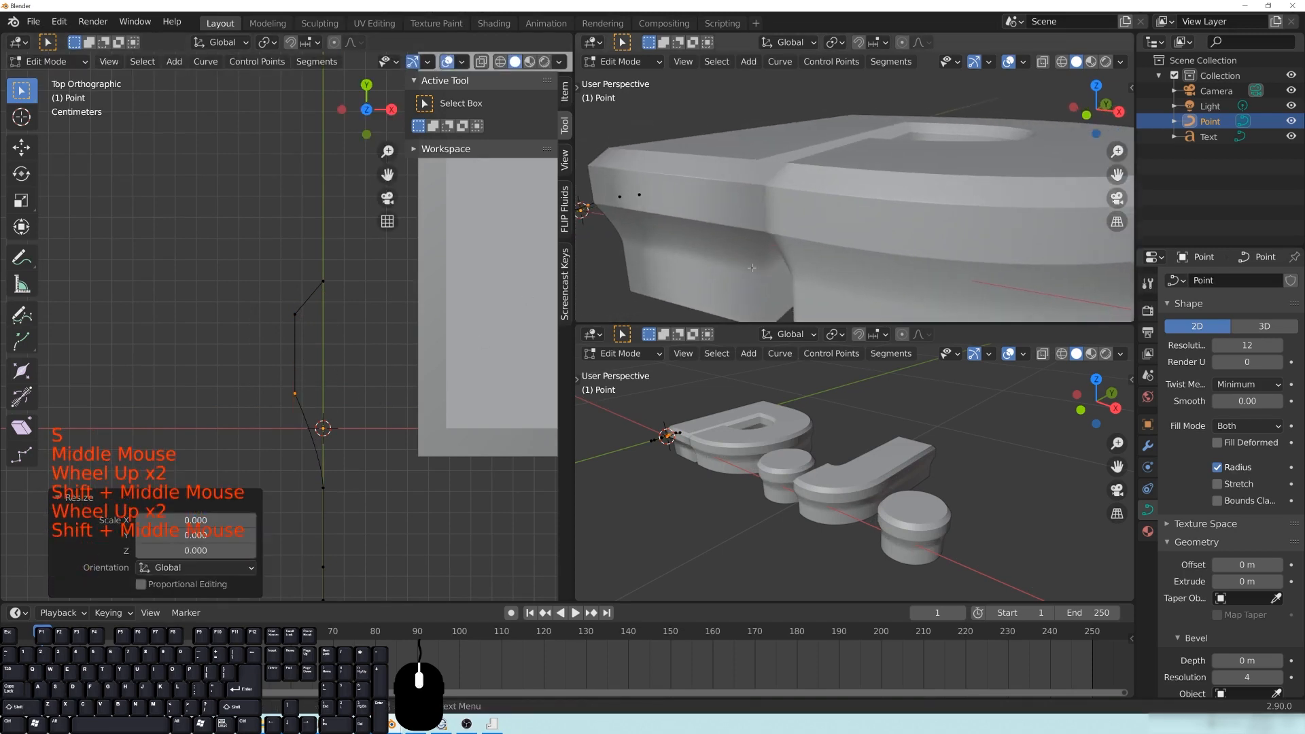
middle_drag(831, 209, 762, 195)
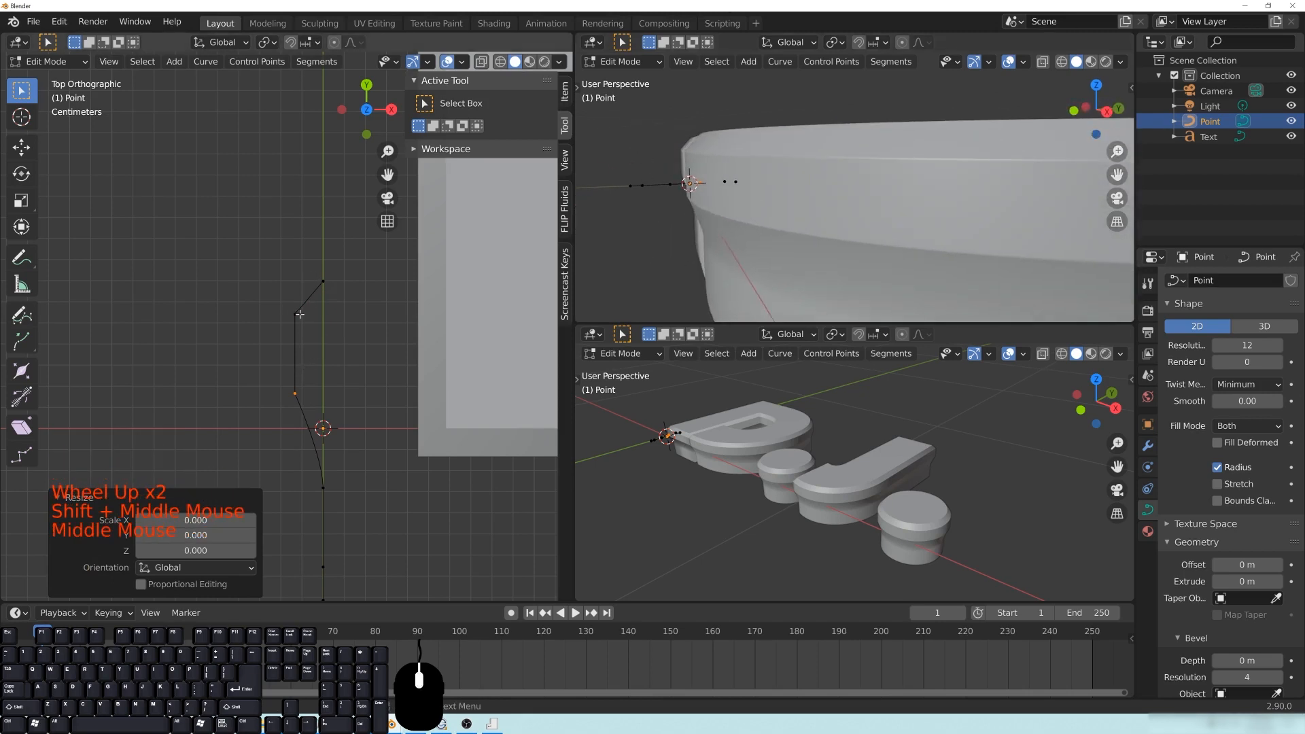
middle_drag(682, 194, 692, 191)
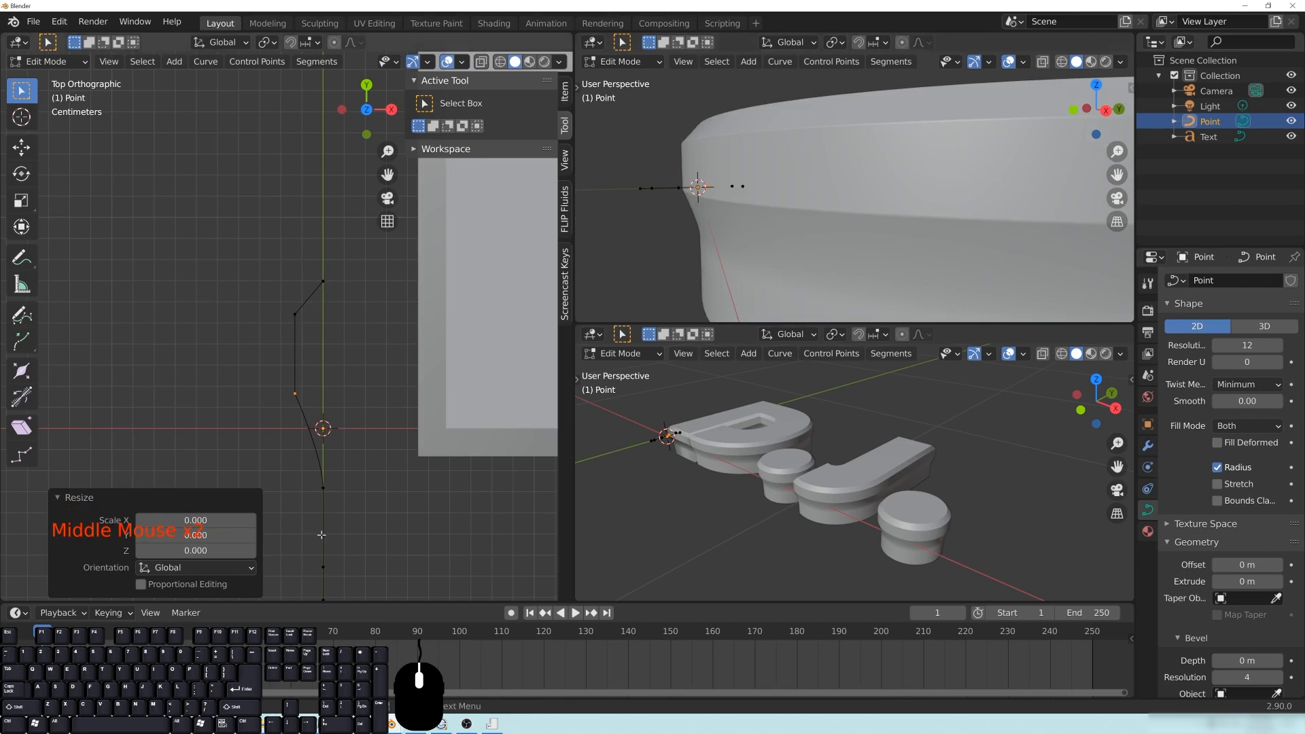
middle_drag(680, 198, 690, 231)
drag(309, 264, 330, 316)
shift+middle_drag(337, 295, 330, 297)
drag(273, 297, 303, 337)
shift+click(317, 283)
right_click(318, 289)
click(319, 293)
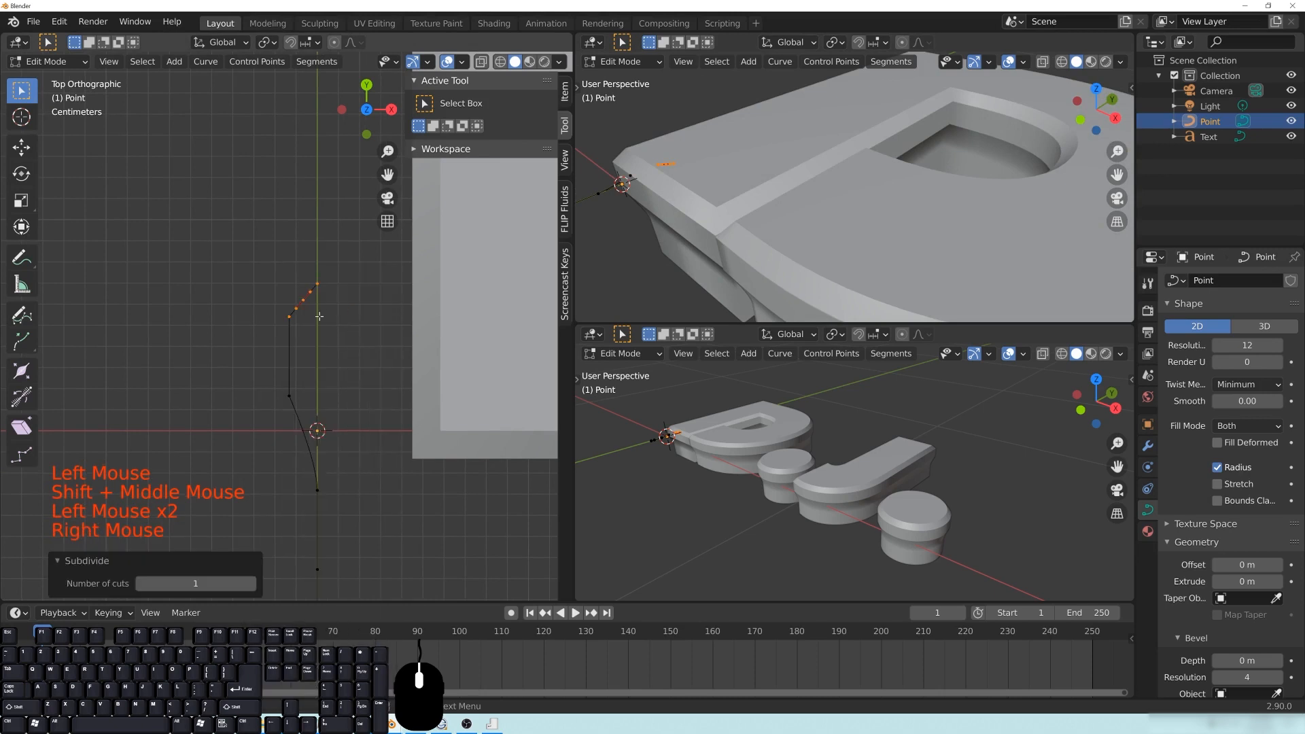
click(252, 583)
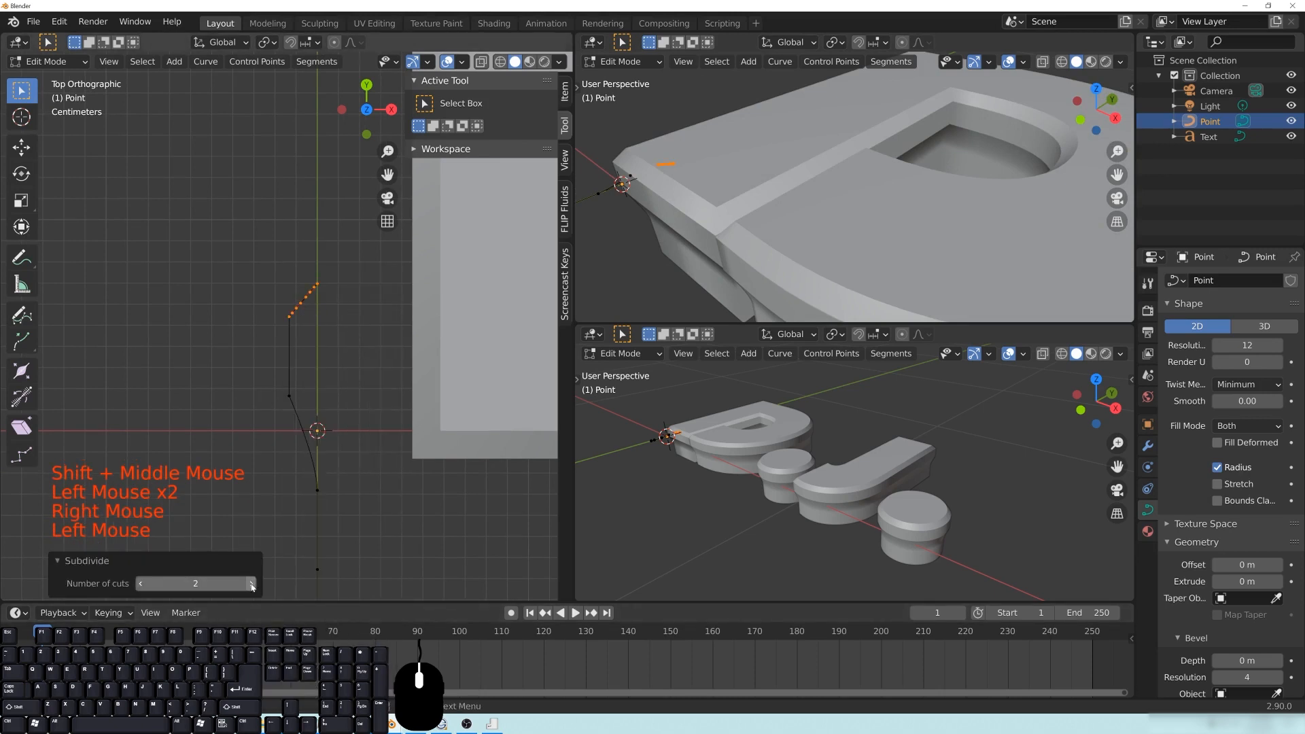
Step: Scale the handles of each of the two new points on the slanted segment to 0
scroll(321, 254, up, 5)
shift+middle_drag(321, 254, 286, 309)
drag(241, 294, 335, 307)
key(s)
click(289, 322)
key(s)
click(275, 271)
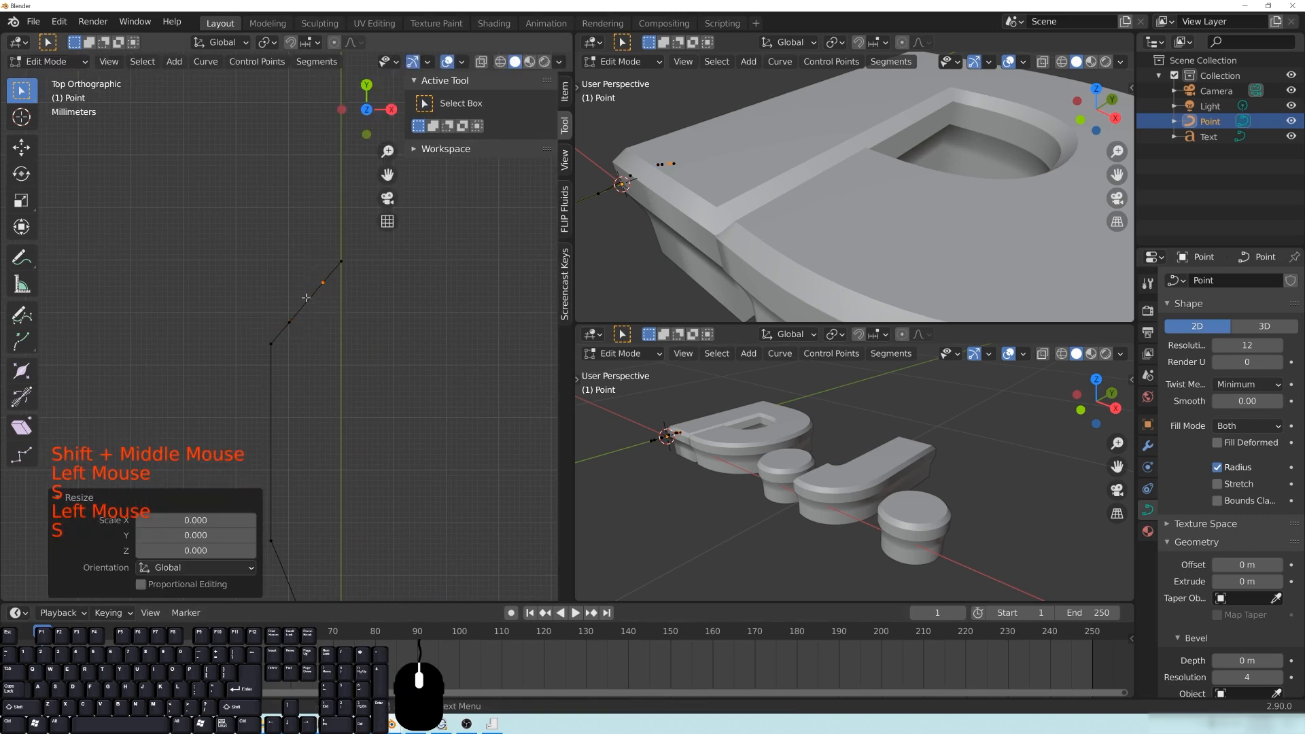
Step: Select both new points and move them 0.003887 m along X and -0.002542 m along Y to form a stepped edge
drag(275, 271, 336, 332)
key(g)
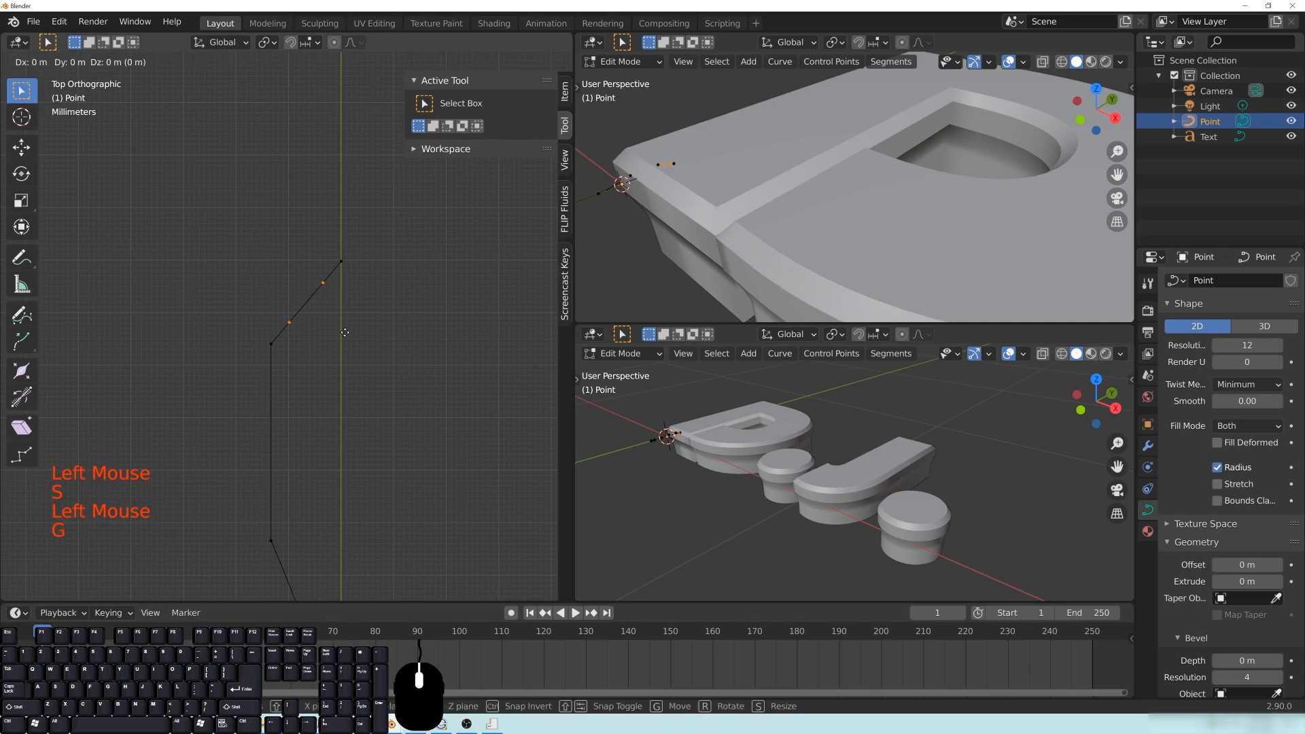
key(shift)
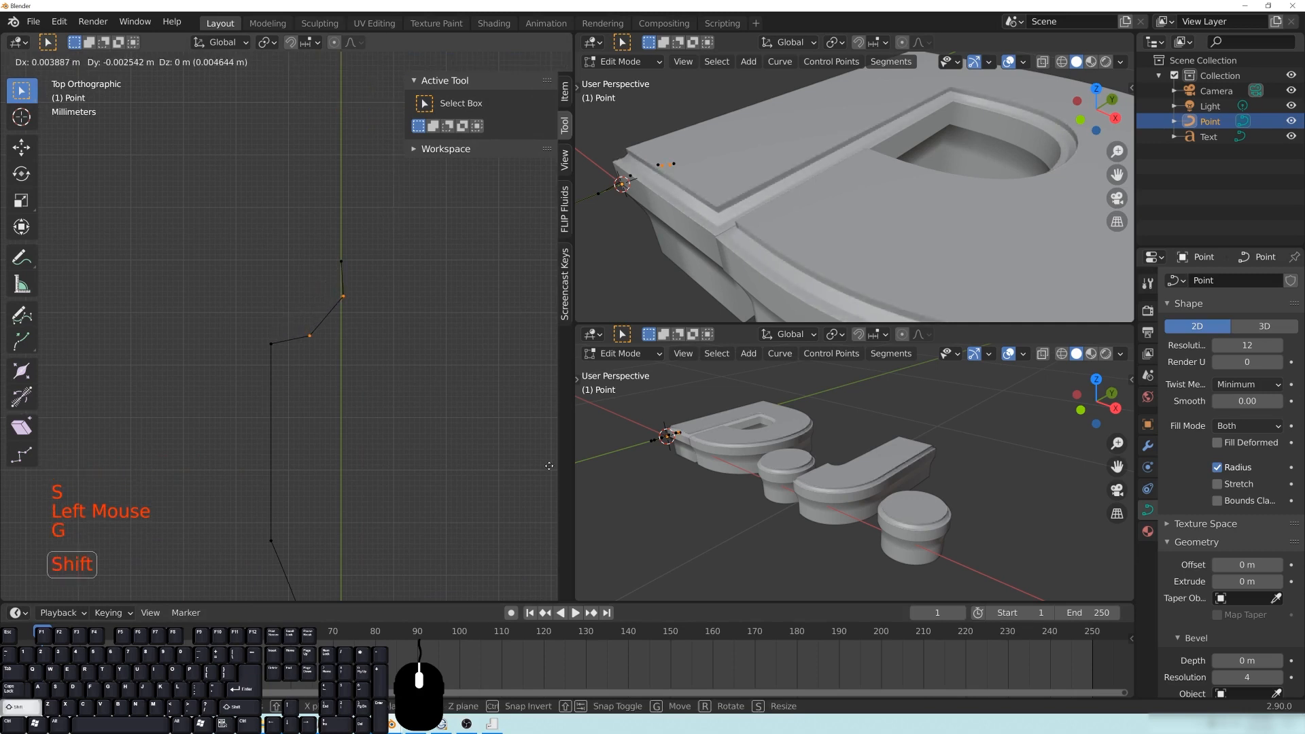
click(550, 466)
Step: Examine the stepped bevel edge on the letters and dots from the side and from above
middle_drag(748, 204, 779, 208)
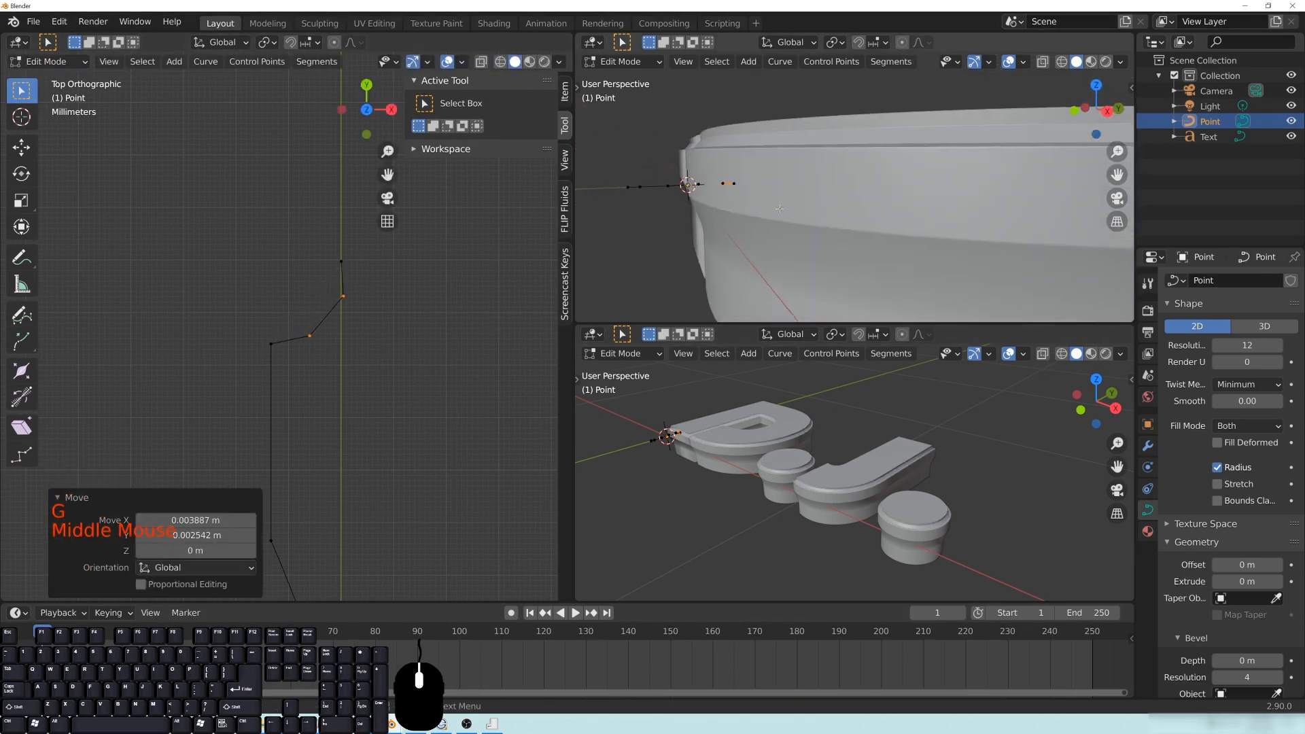
middle_drag(691, 124, 952, 224)
scroll(956, 221, up, 5)
scroll(952, 224, down, 6)
scroll(951, 224, up, 1)
middle_drag(870, 476, 845, 509)
shift+middle_drag(799, 463, 836, 493)
scroll(802, 469, up, 1)
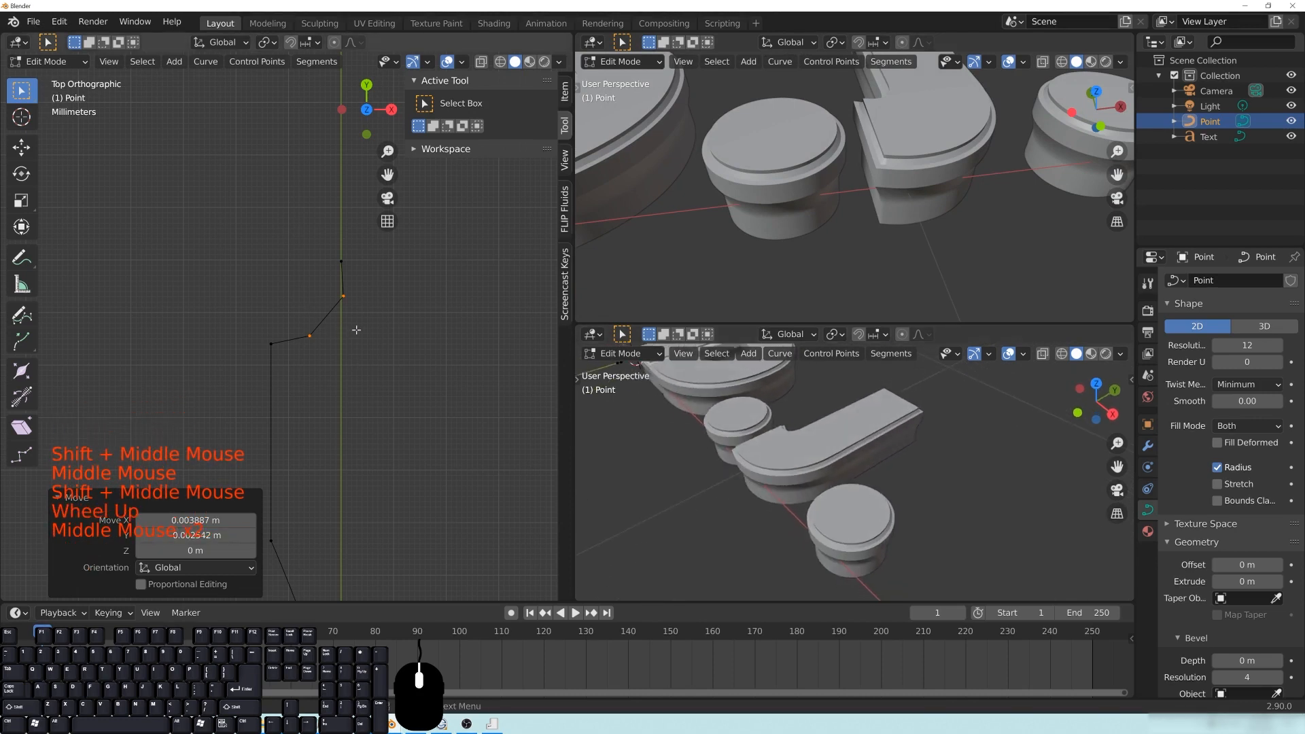
Step: Try to move the curve's top end point far across the Y axis and check the resulting faces on the J
key(g)
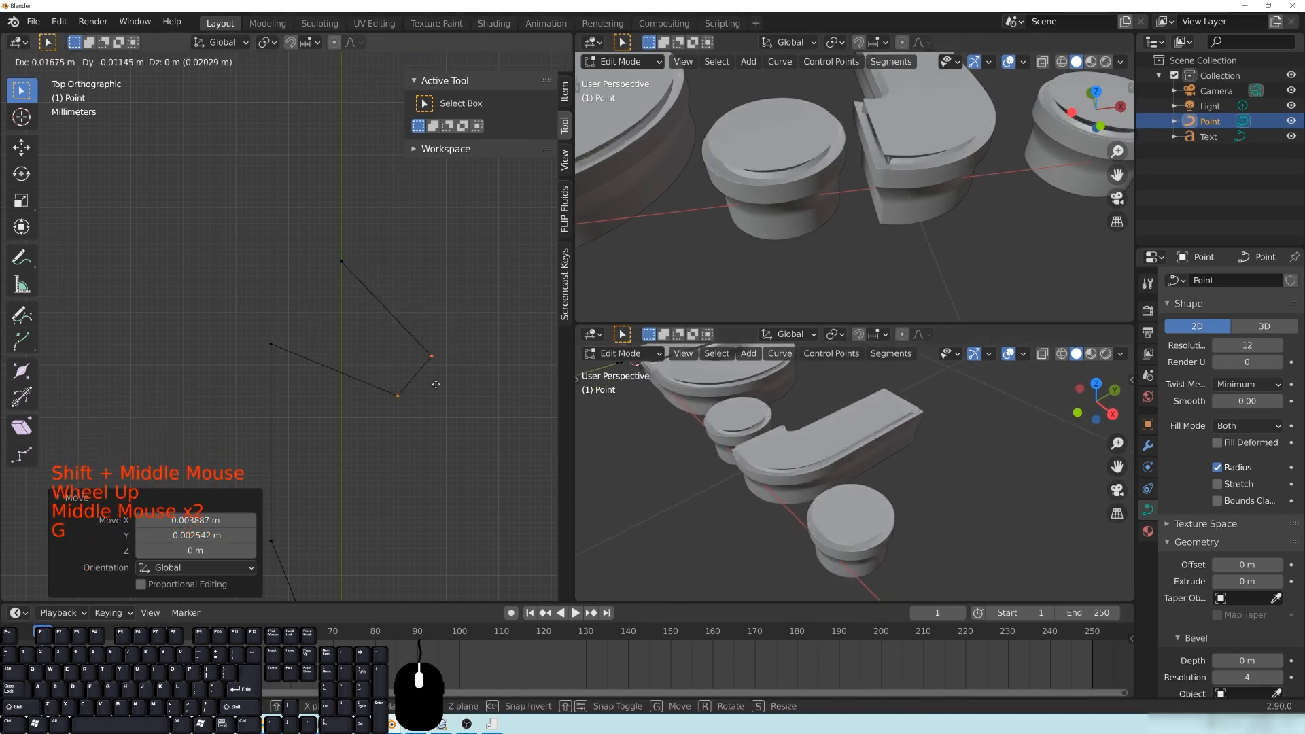
click(356, 330)
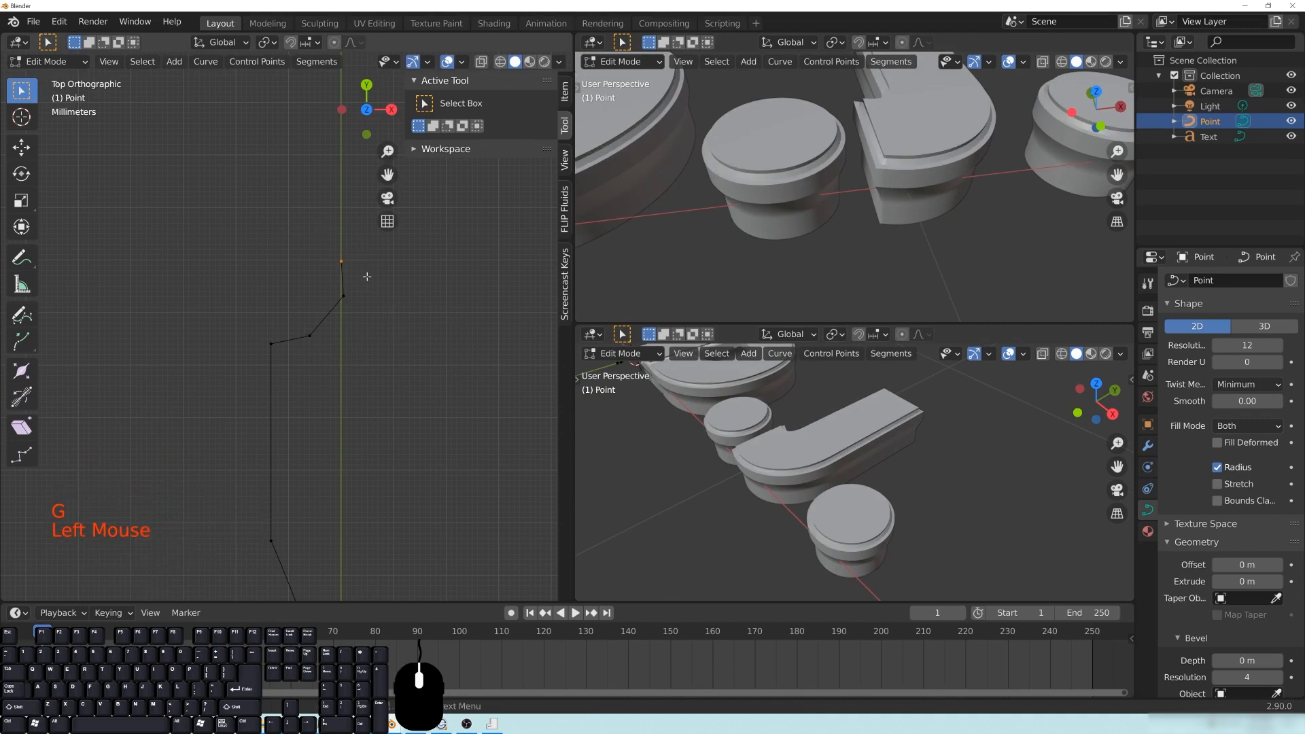
key(g)
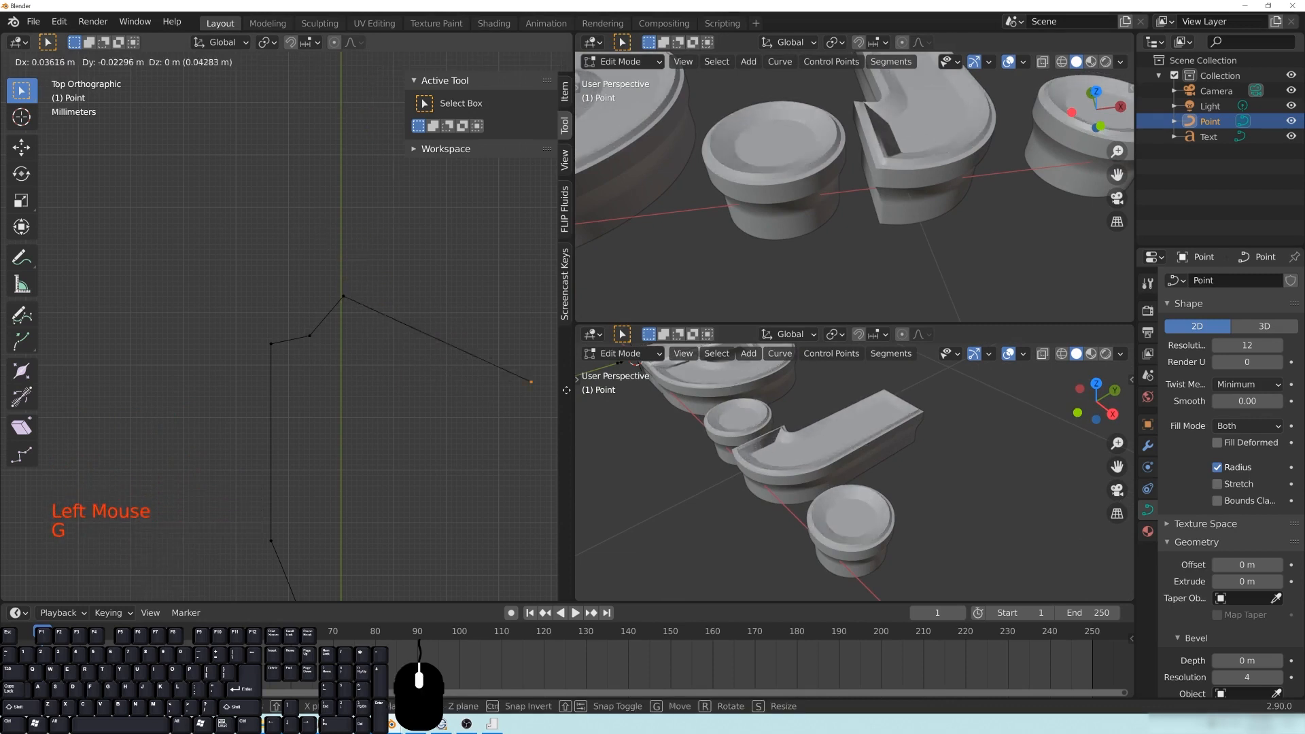
click(172, 361)
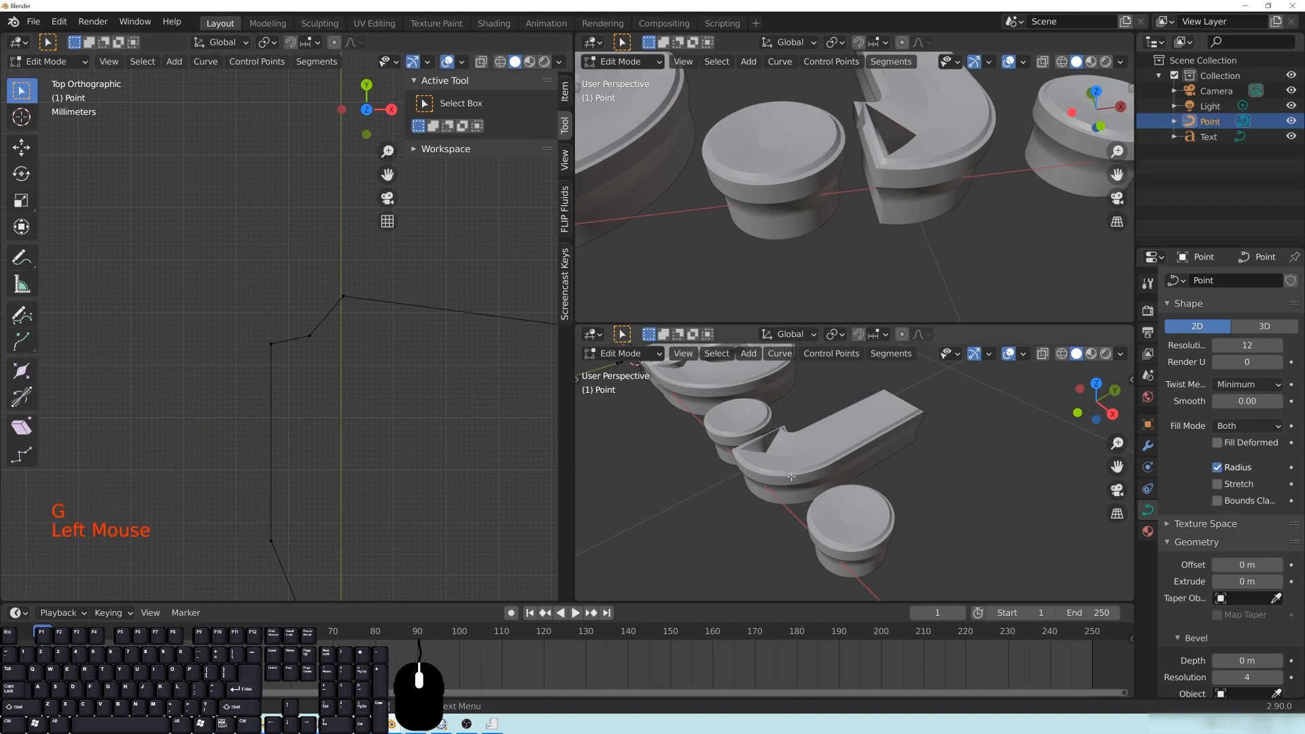
scroll(782, 476, up, 5)
shift+middle_drag(782, 476, 756, 482)
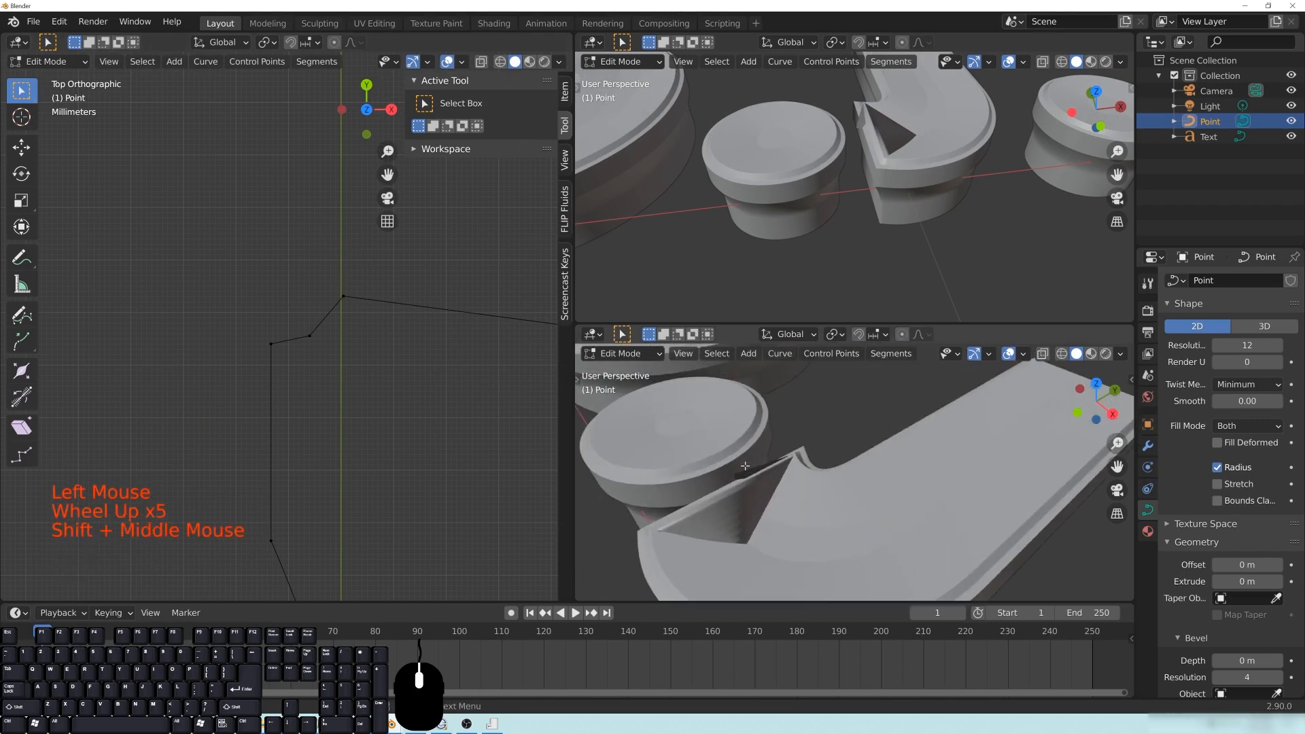
middle_drag(795, 476, 876, 459)
shift+middle_drag(911, 499, 914, 430)
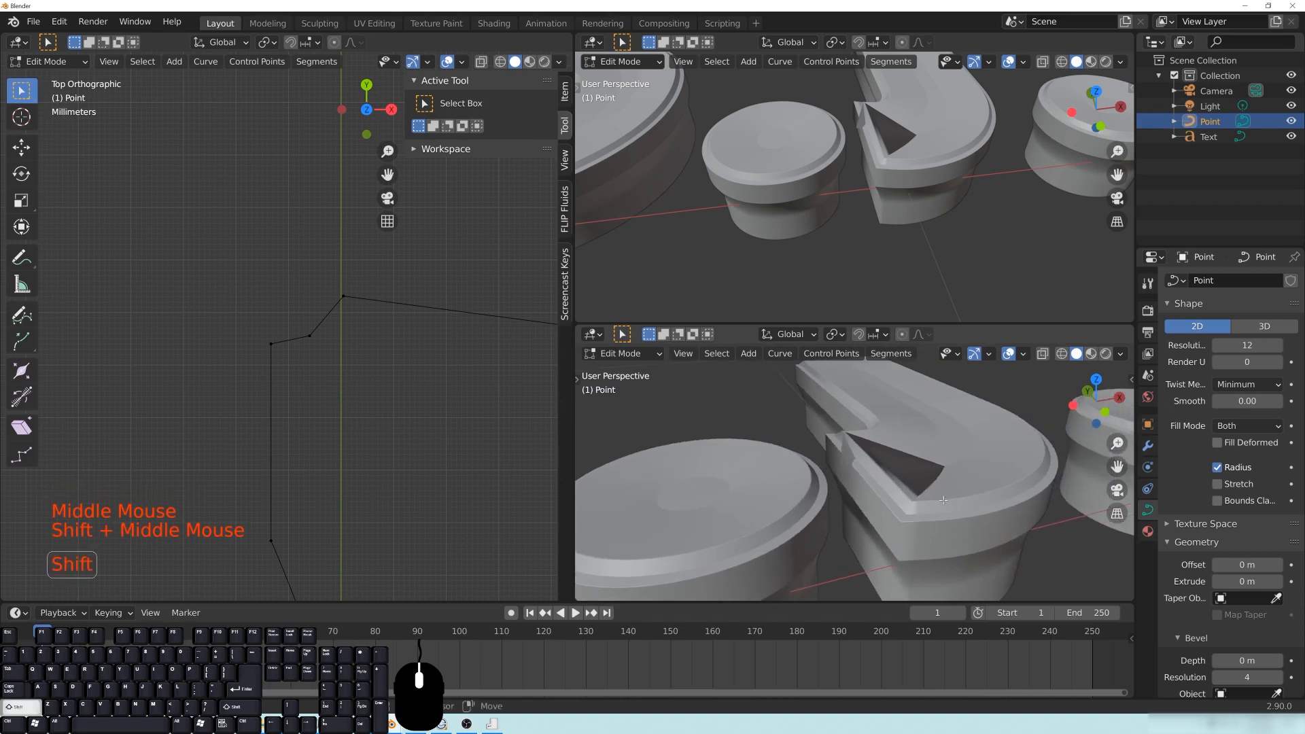
Step: Undo the move of the curve's top end point and reselect the two step points
scroll(377, 387, down, 4)
key(ctrl+z)
key(ctrl+z)
scroll(401, 357, up, 4)
shift+scroll(410, 390, up, 1)
shift+middle_drag(410, 390, 383, 378)
drag(271, 278, 364, 336)
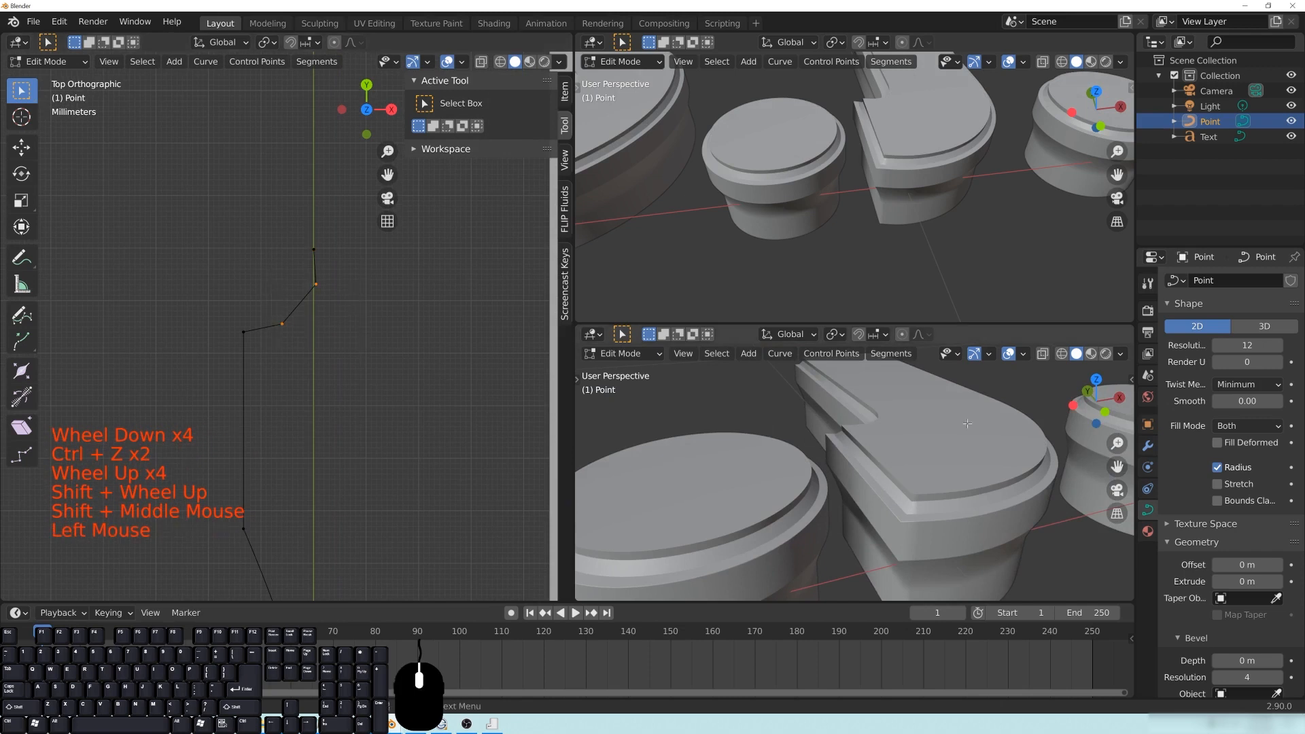
Step: Select the curve point just below the X axis and scale its handles to 0
middle_drag(877, 497, 839, 466)
scroll(839, 466, down, 1)
middle_drag(745, 471, 751, 471)
shift+middle_drag(303, 517, 329, 237)
shift+middle_drag(408, 368, 412, 285)
click(353, 416)
middle_drag(843, 486, 725, 475)
shift+middle_drag(342, 296, 352, 352)
scroll(352, 351, down, 2)
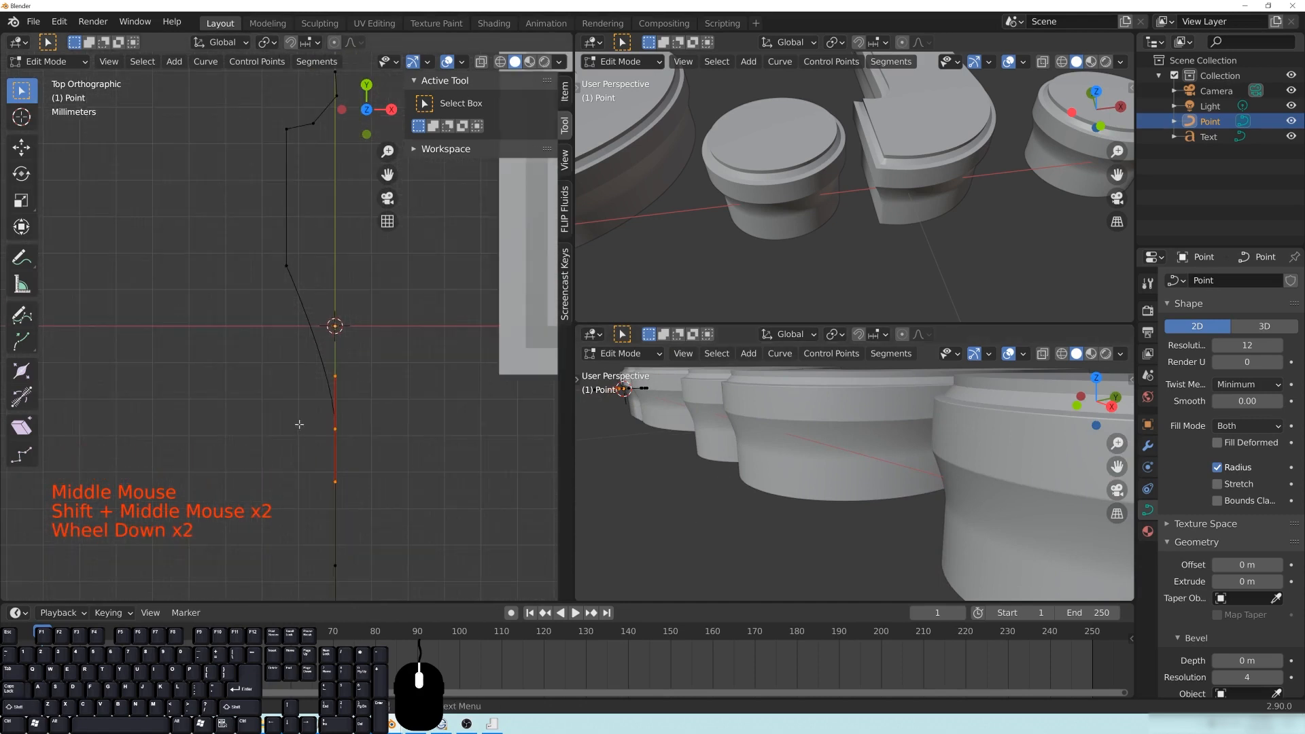
key(s)
key(0)
key(Return)
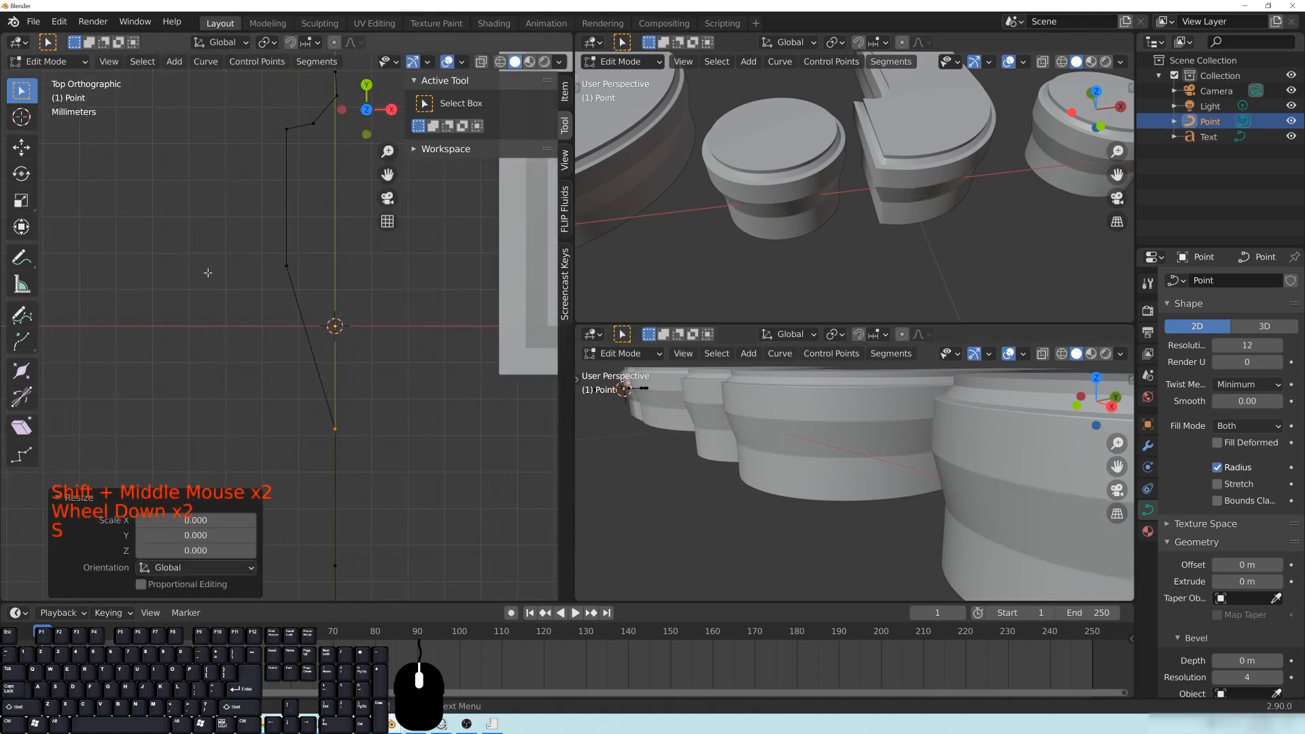
Step: Move the point below the X axis -0.017063 m along X to widen the middle of the profile
key(g)
key(g)
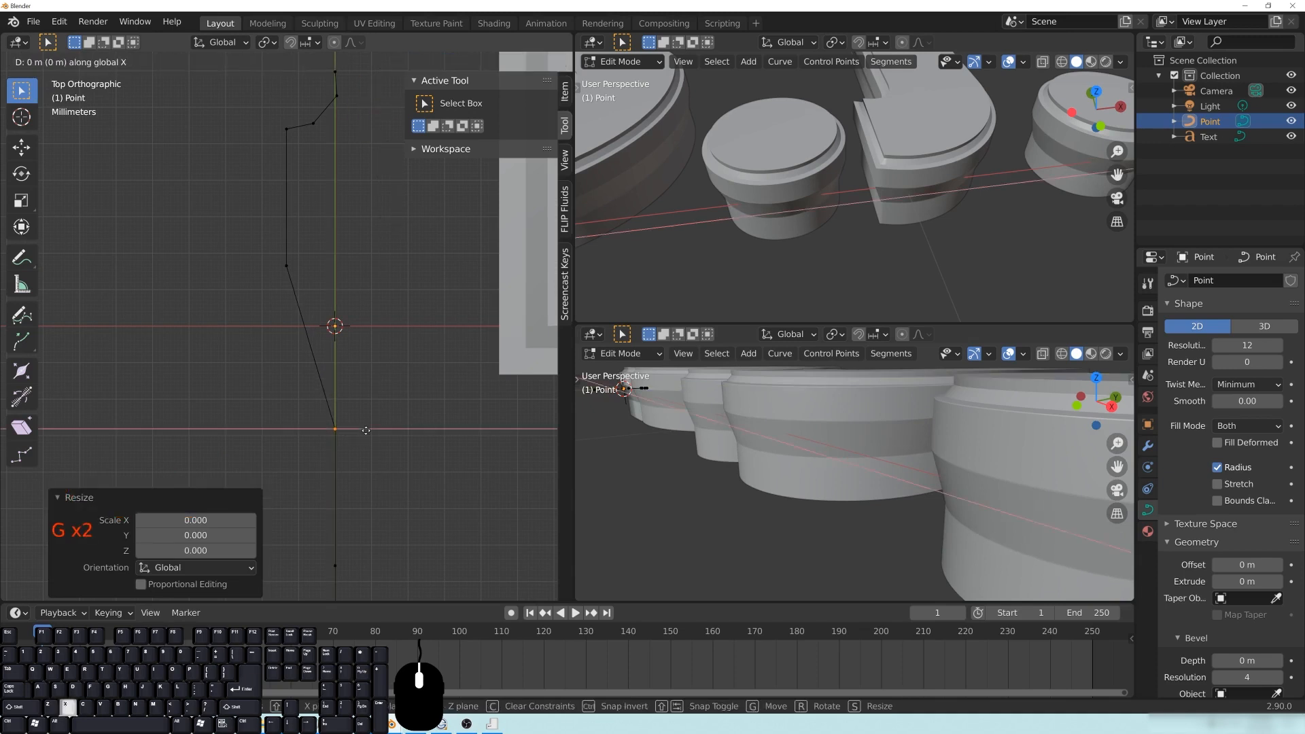
key(x)
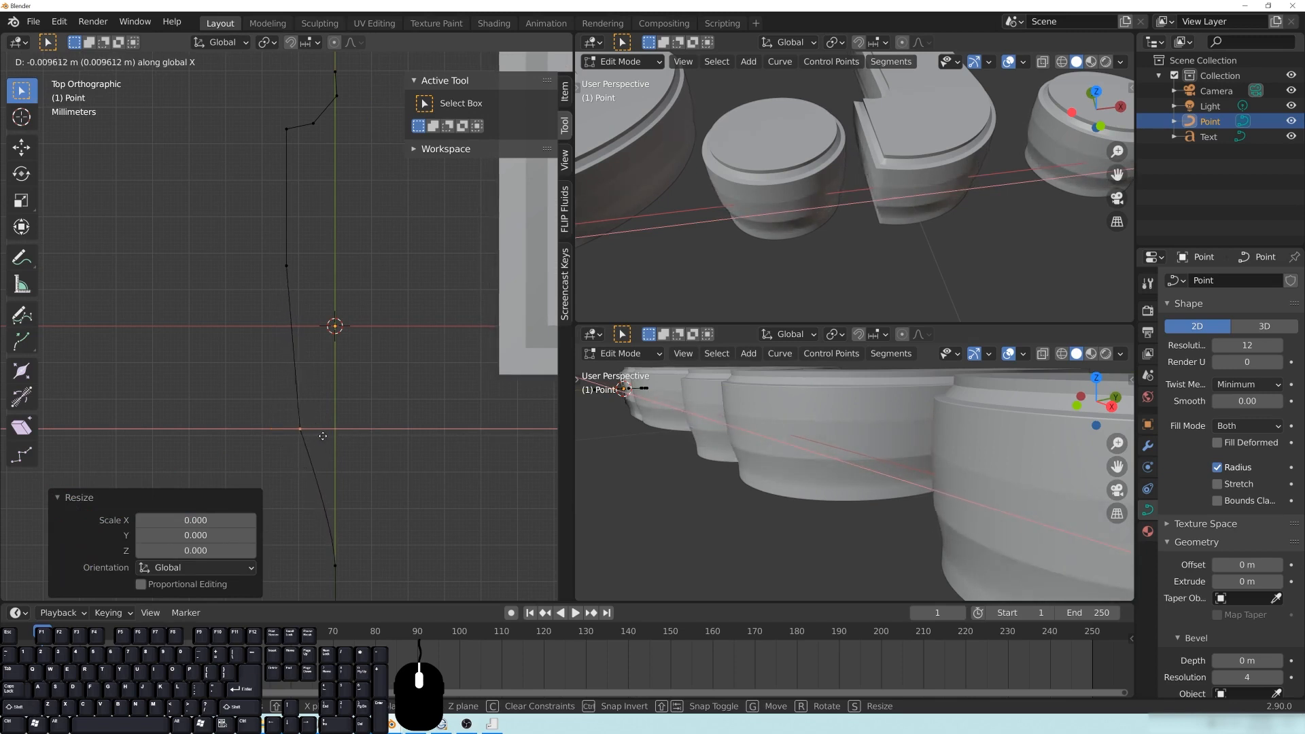
click(306, 476)
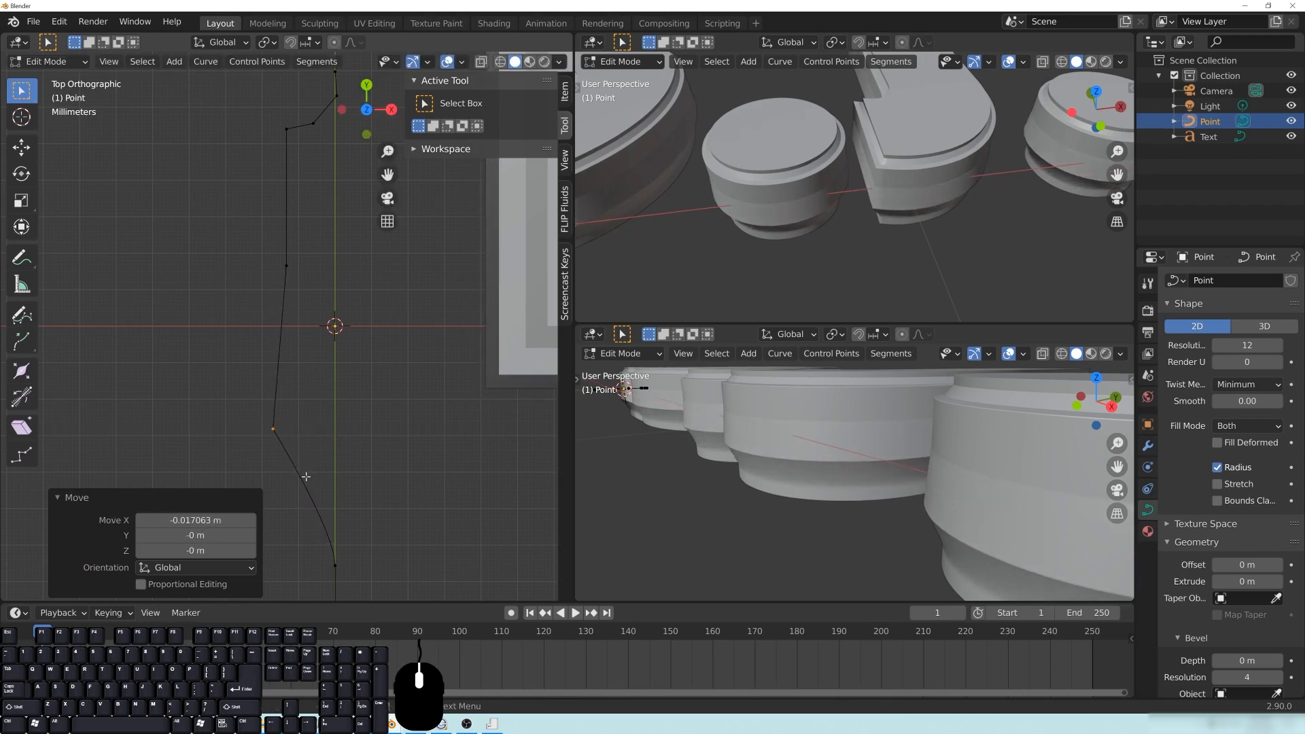
Step: Move the selected curve point below the X axis 0.035951 m along X and check the letters' narrowed middle in perspective
key(g)
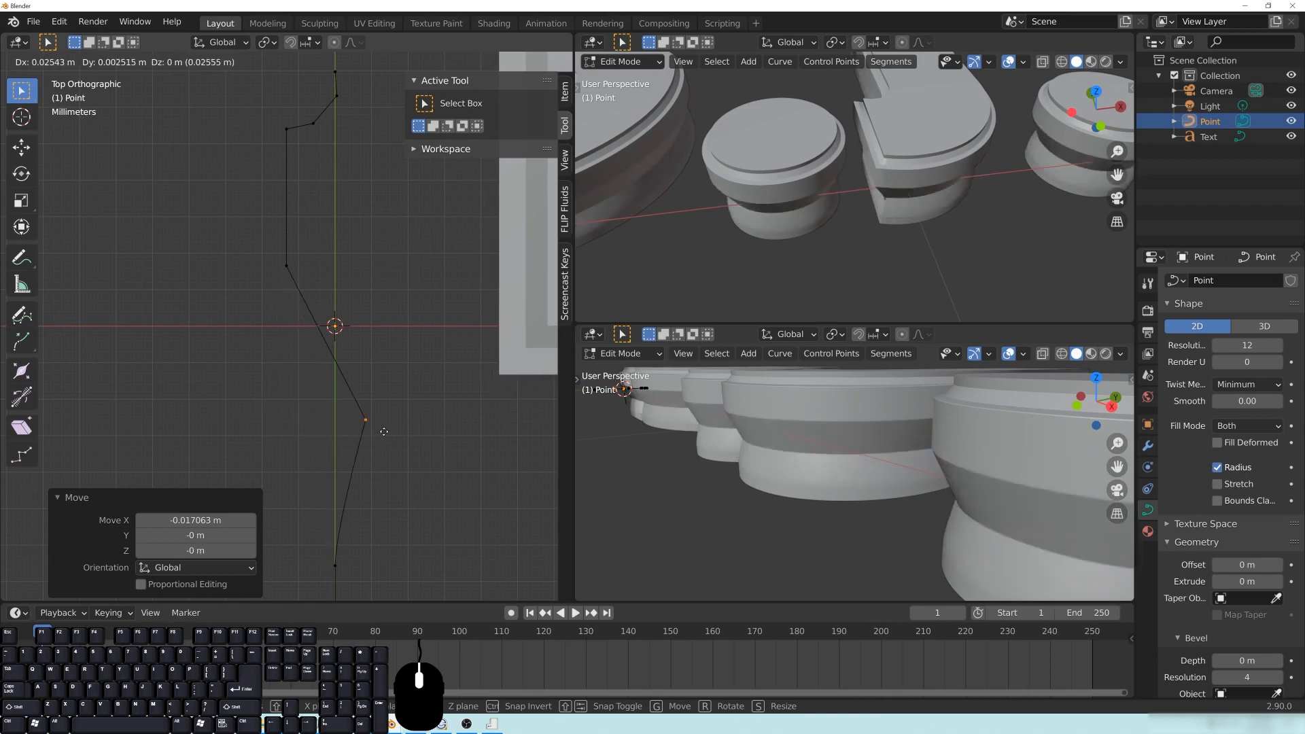
click(422, 442)
scroll(930, 474, down, 3)
mouse_move(930, 474)
middle_down()
mouse_move(914, 469)
mouse_move(930, 474)
middle_up()
shift+middle_drag(833, 465, 753, 429)
scroll(806, 457, up, 3)
shift+middle_drag(255, 83, 279, 207)
shift+middle_drag(450, 498, 467, 328)
middle_drag(759, 443, 768, 429)
shift+middle_drag(980, 477, 792, 454)
shift+middle_drag(442, 200, 363, 374)
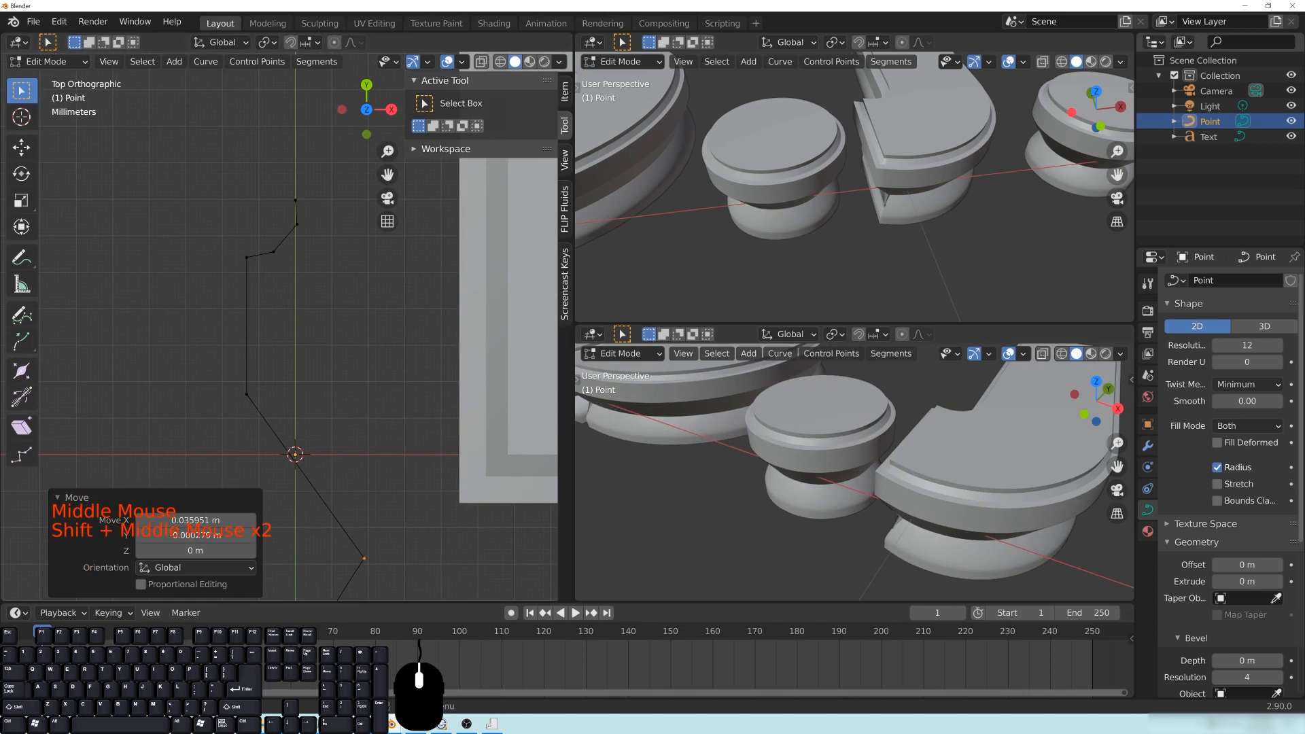
key(super+d)
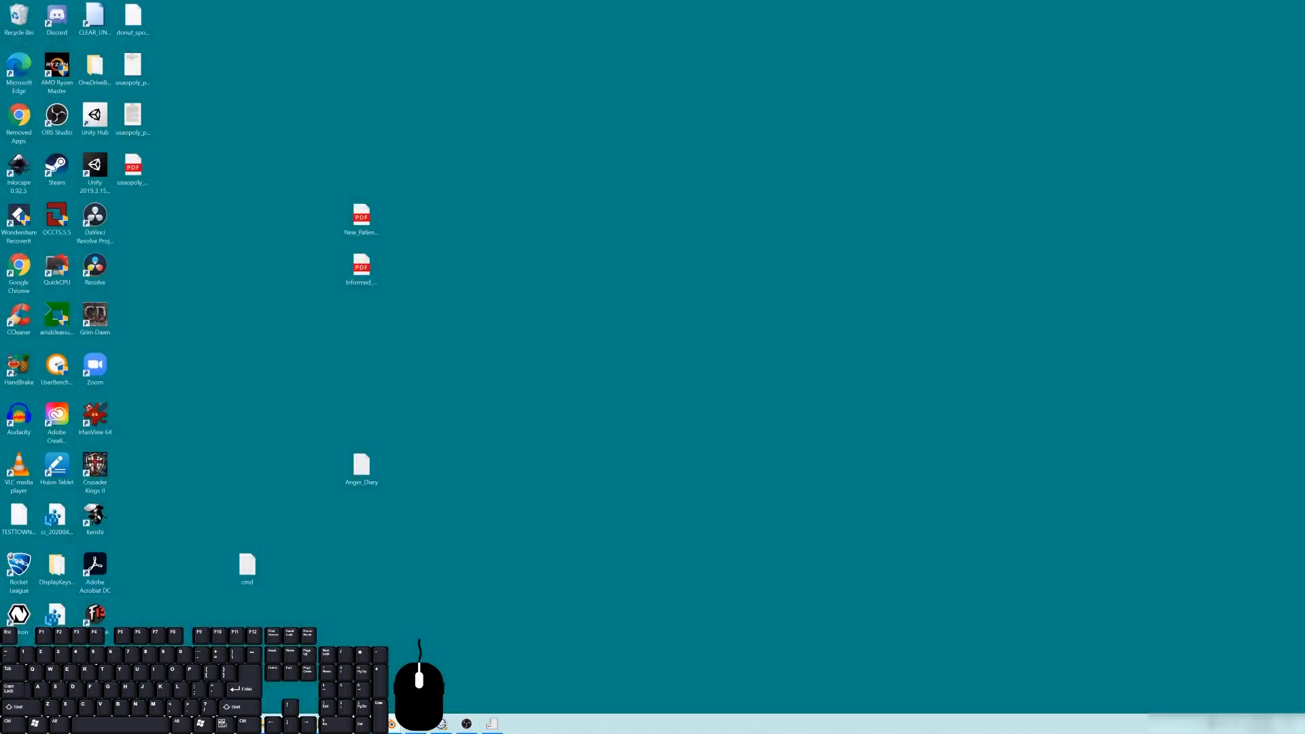
key(super+d)
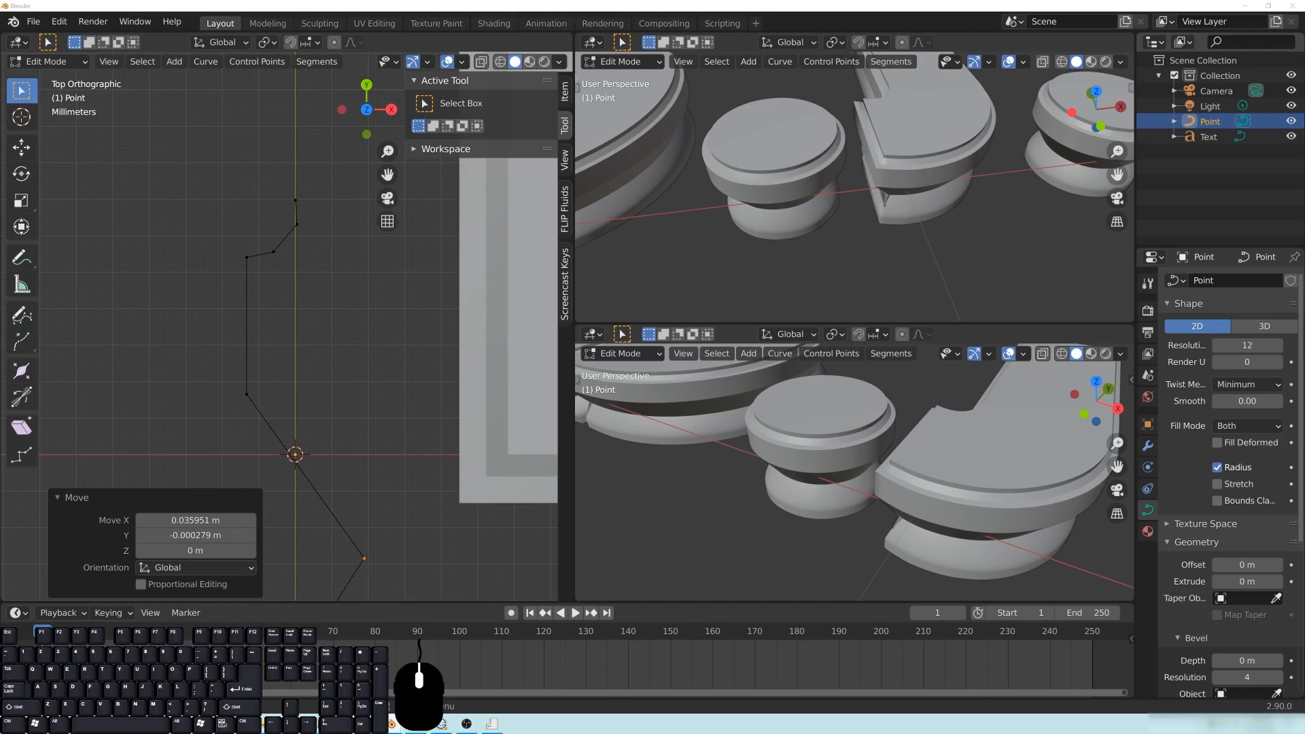
Step: Leave curve editing for Object Mode and paste the copied profile curve into the scene
click(60, 61)
click(53, 80)
scroll(330, 371, down, 4)
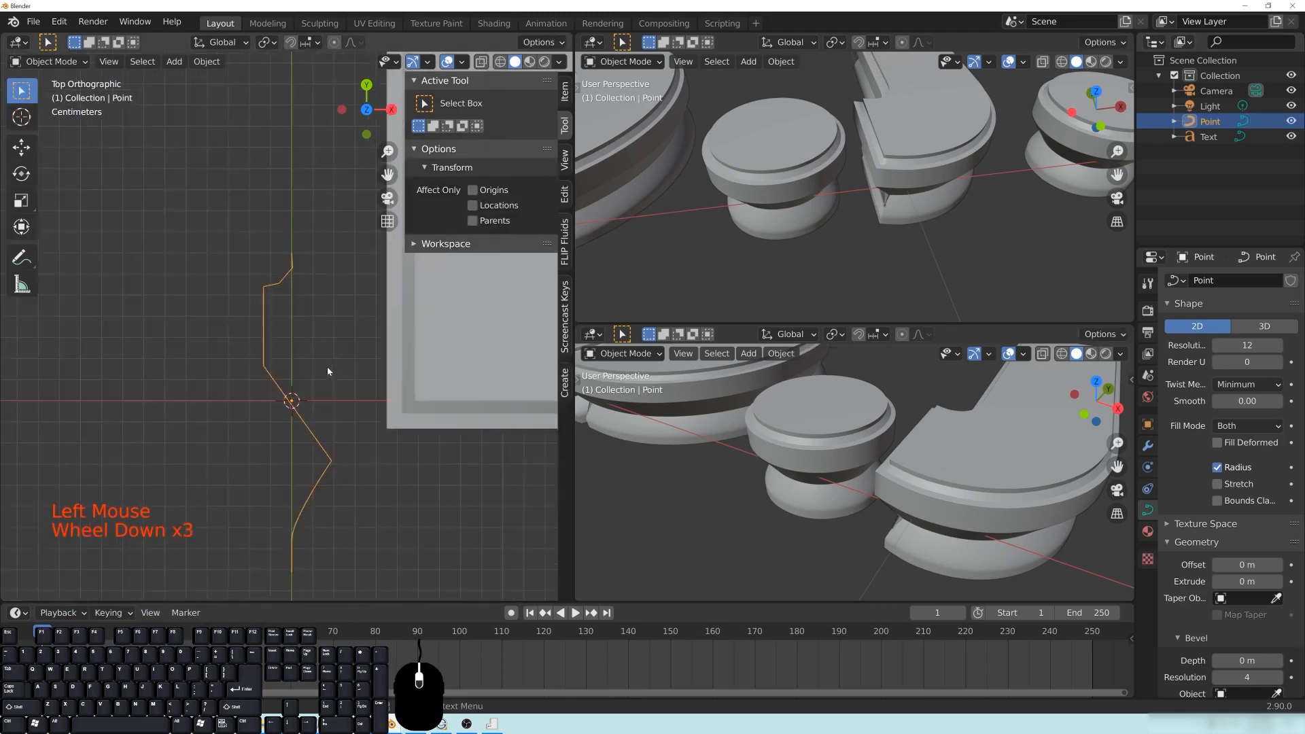
key(ctrl+v)
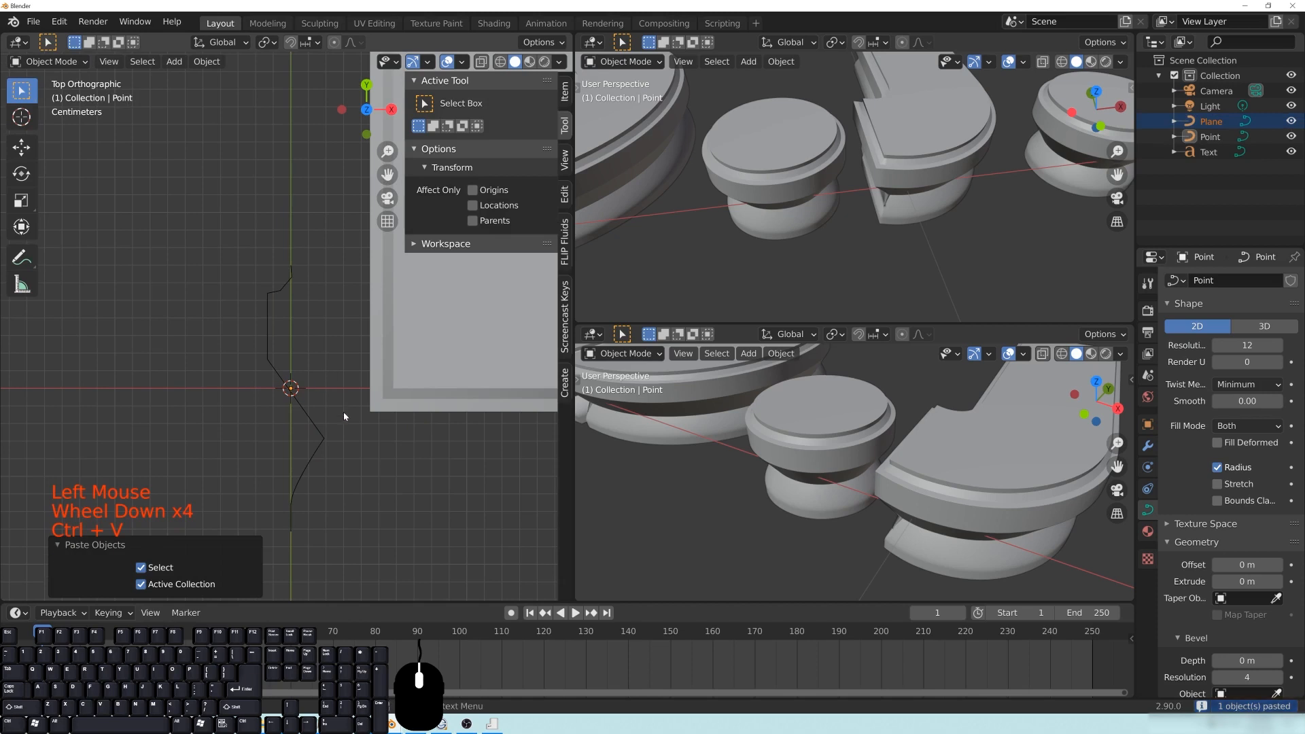
Step: Try to move the pasted curve about -0.1985 m along X and -0.0299 m along Y
scroll(354, 422, down, 8)
key(g)
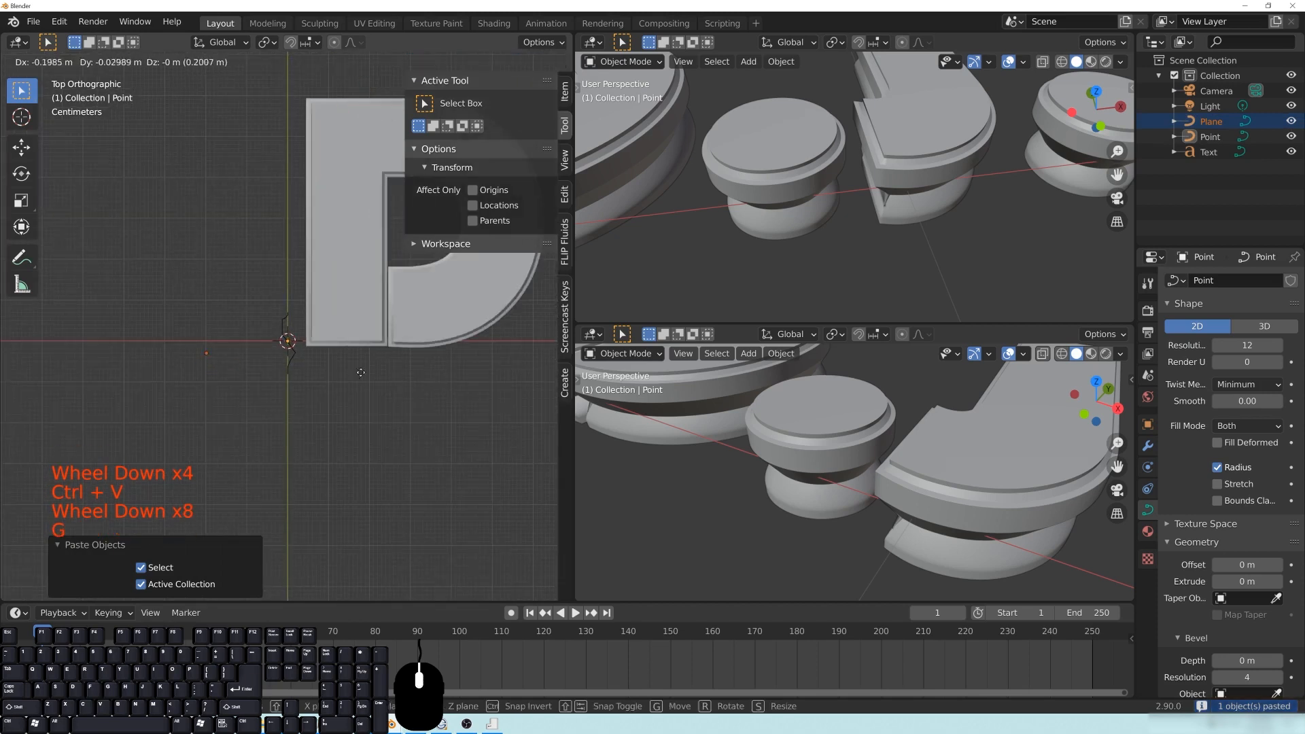
click(361, 373)
key(Tab)
key(Tab)
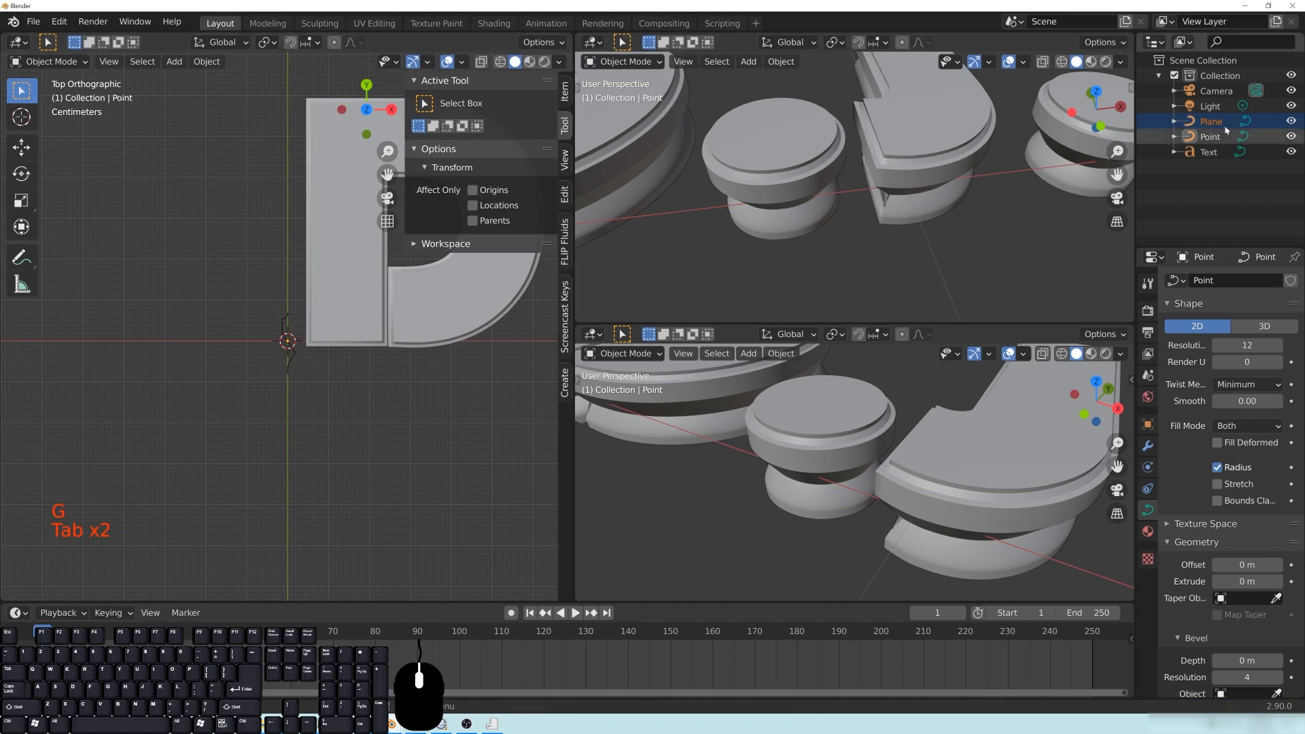
Step: Select the pasted Plane curve and clear its location
click(318, 350)
scroll(316, 360, up, 6)
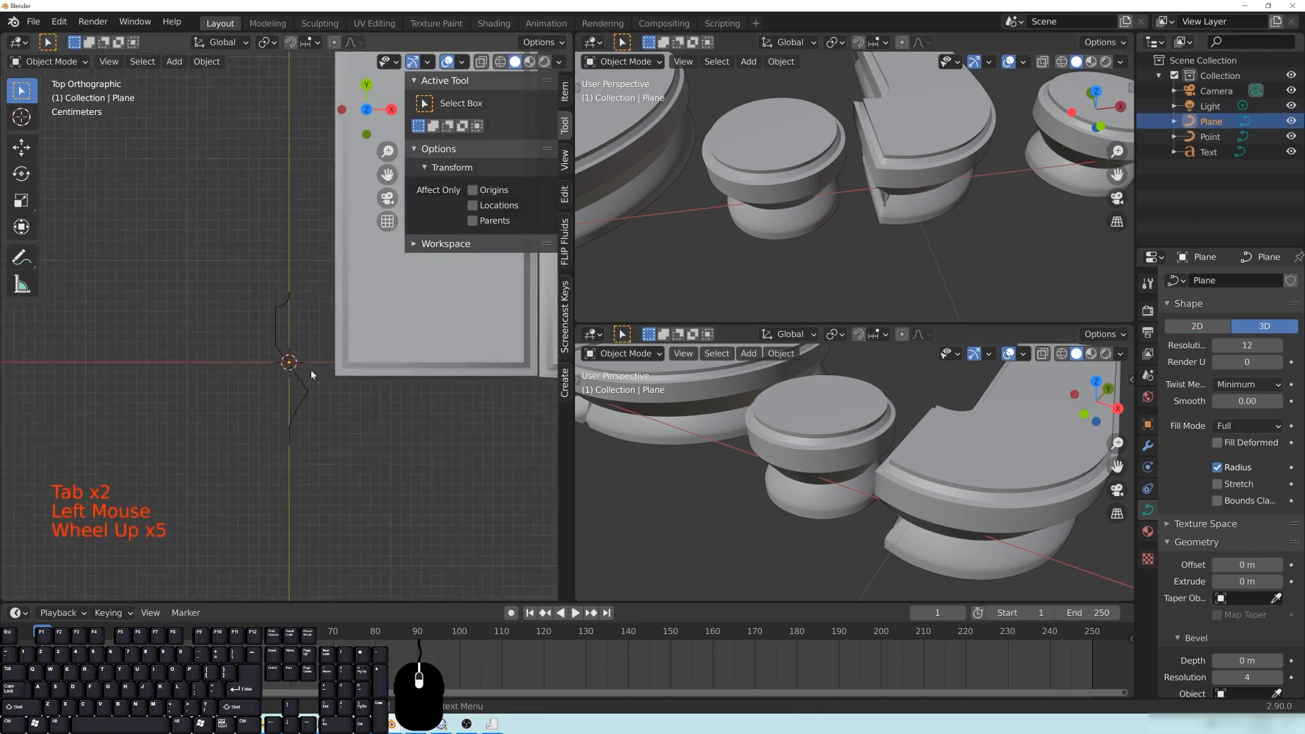
key(KP_Decimal)
scroll(306, 354, down, 15)
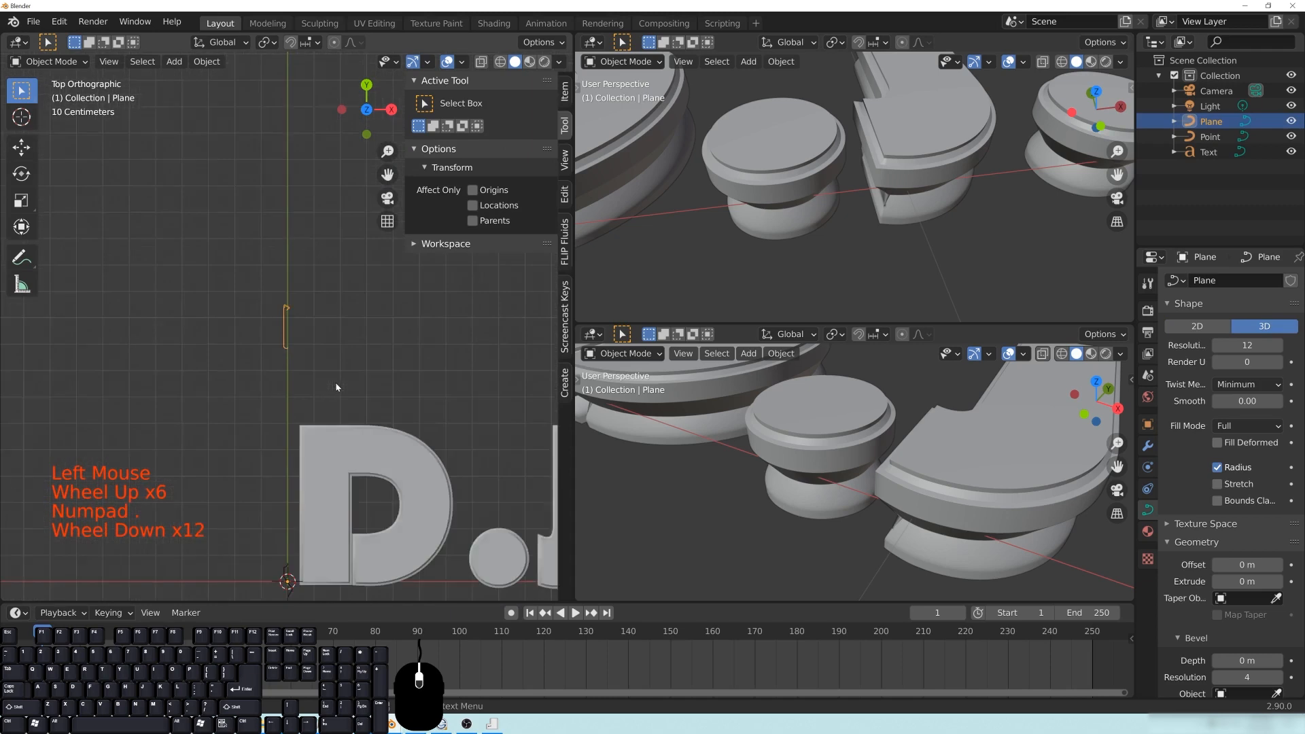
shift+middle_drag(310, 347, 310, 304)
key(alt+g)
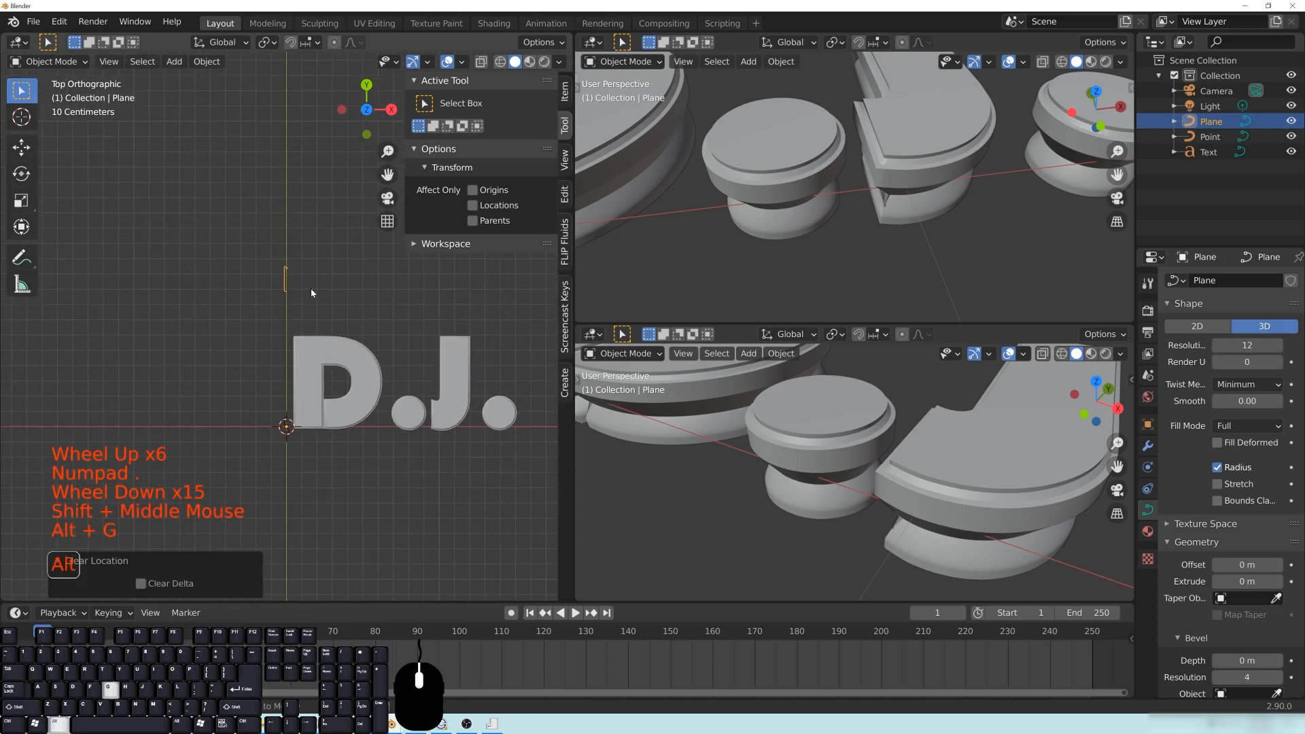
Step: Move the Plane curve object -0.96143 m along Y, down to the world origin
key(g)
key(x)
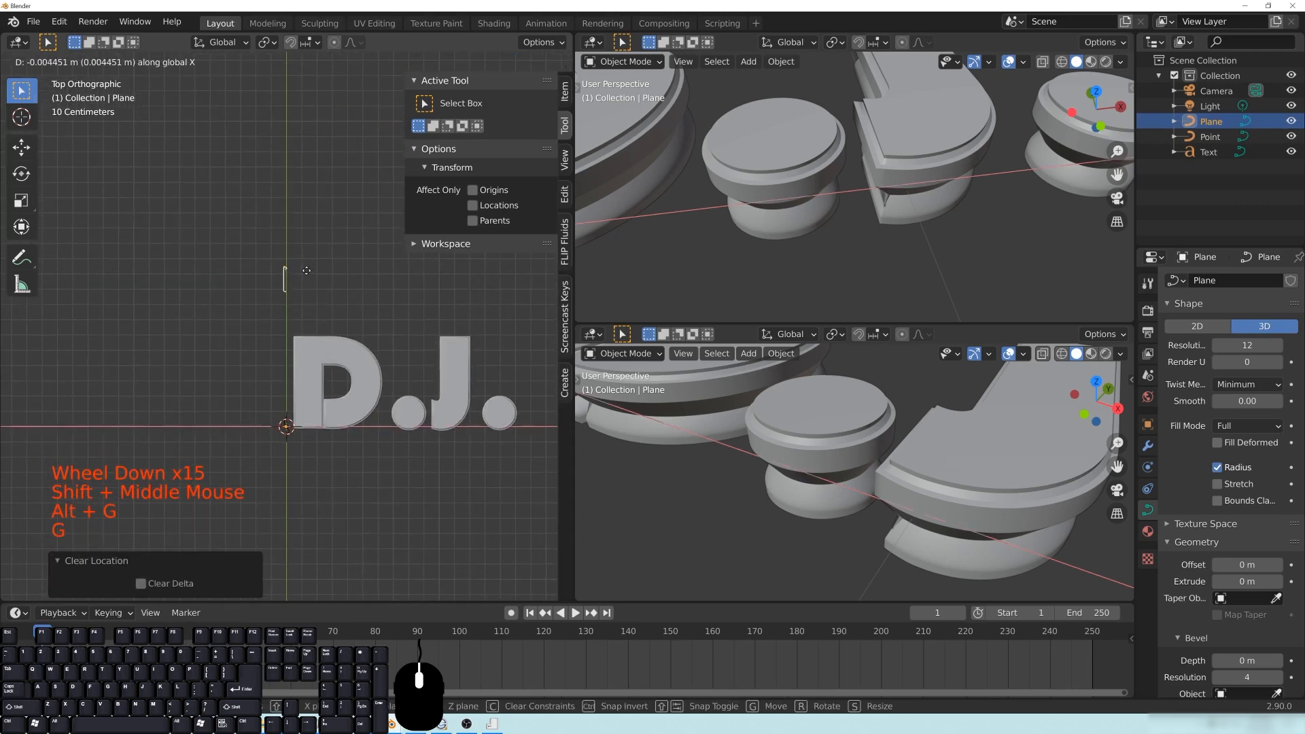
right_click(353, 312)
key(g)
key(y)
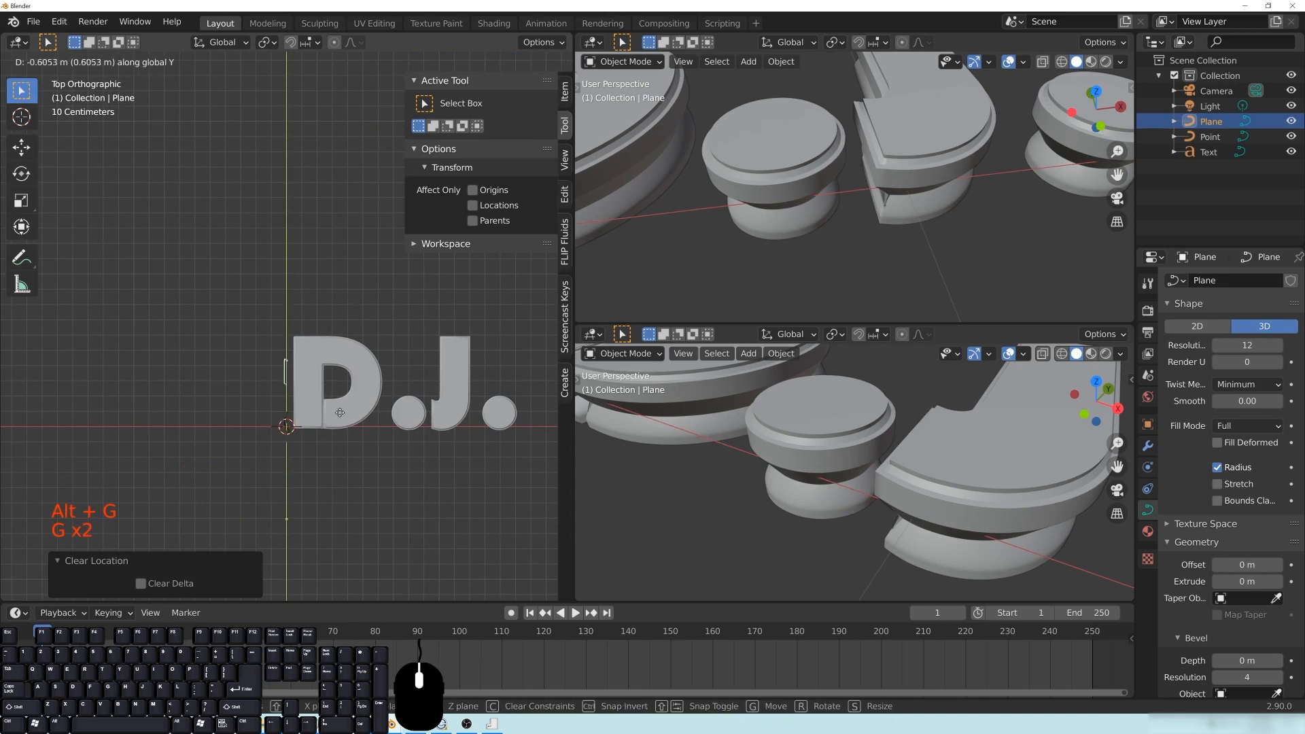
click(344, 454)
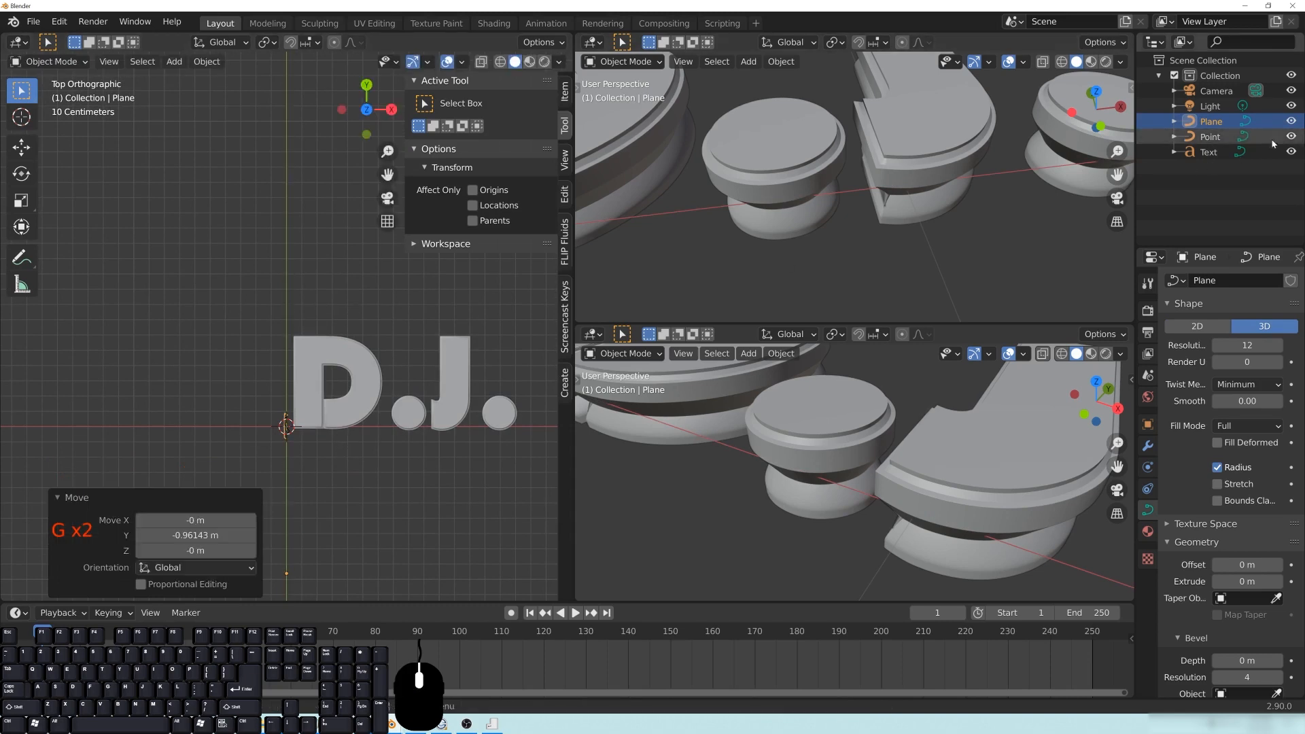
Step: Hide the original Point curve in the scene and look over the pasted Plane profile at the origin
click(1292, 136)
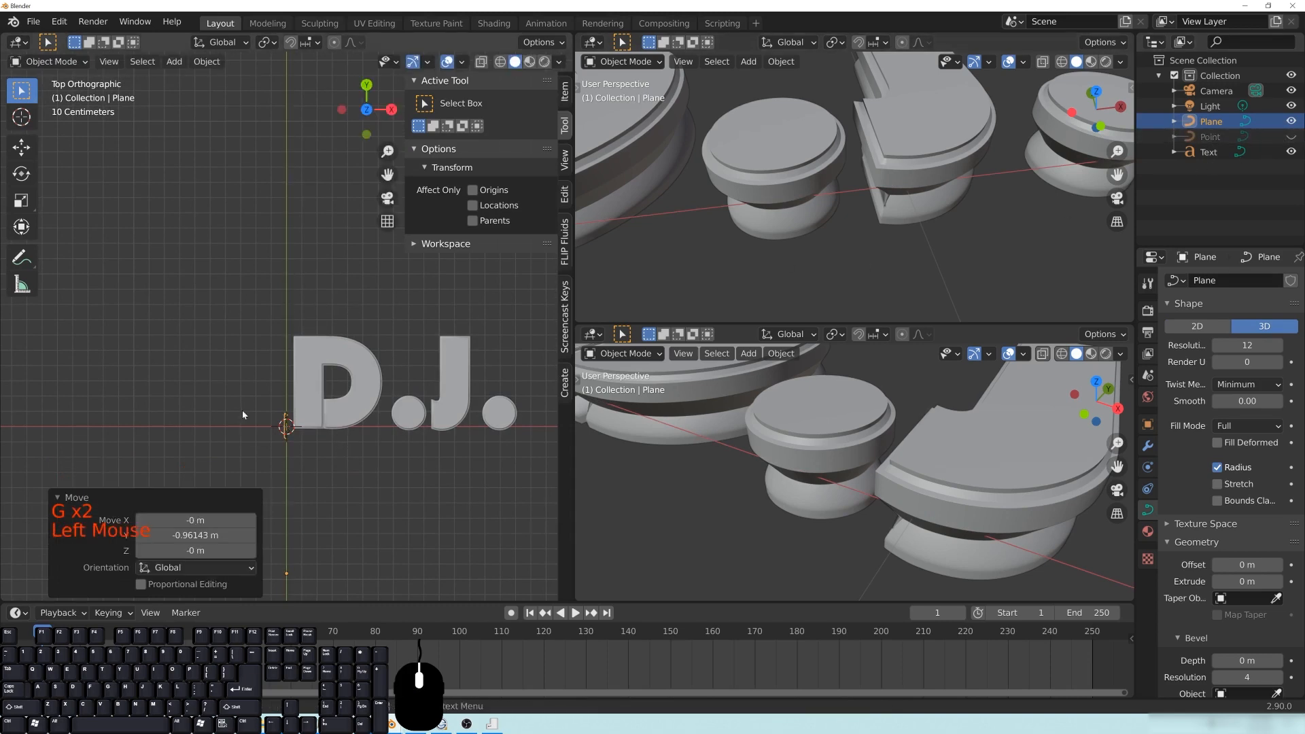
scroll(340, 399, up, 7)
shift+middle_drag(343, 408, 324, 165)
scroll(324, 166, up, 9)
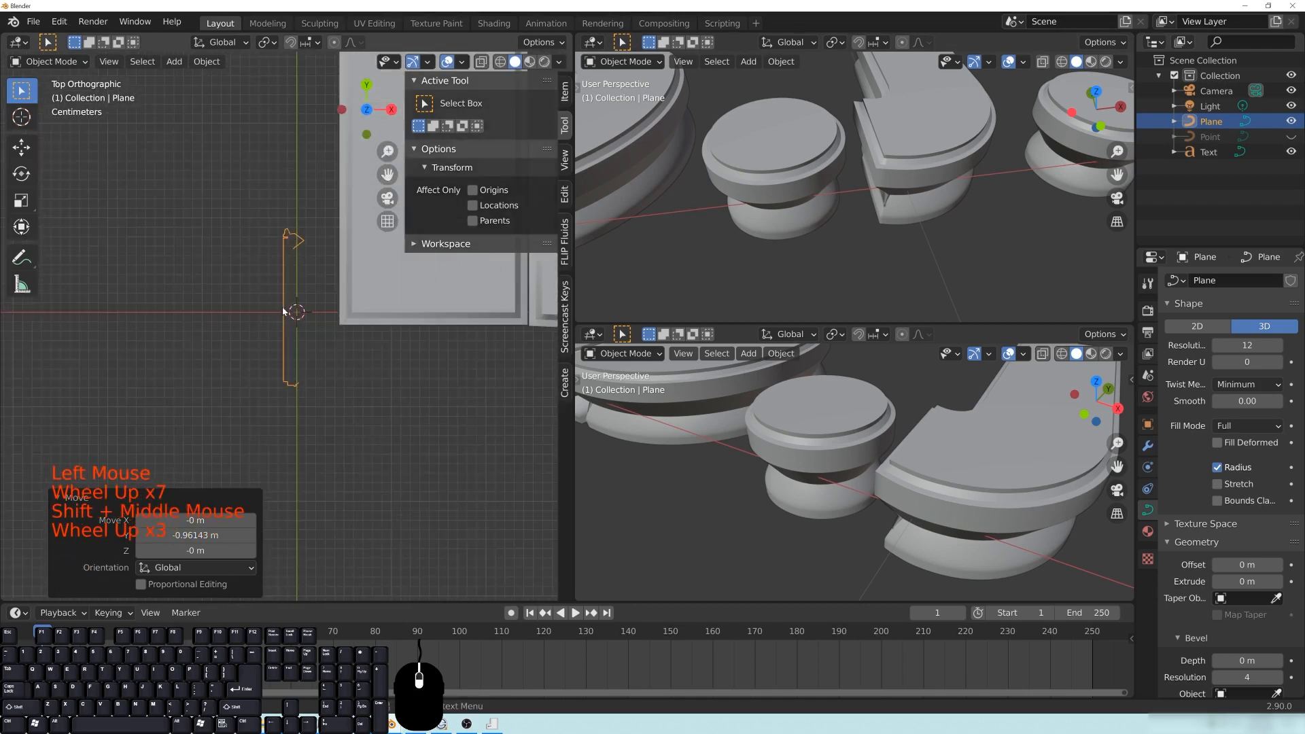
shift+scroll(323, 165, up, 1)
scroll(342, 320, up, 3)
shift+middle_drag(361, 370, 357, 115)
scroll(349, 399, down, 4)
shift+middle_drag(349, 437, 351, 429)
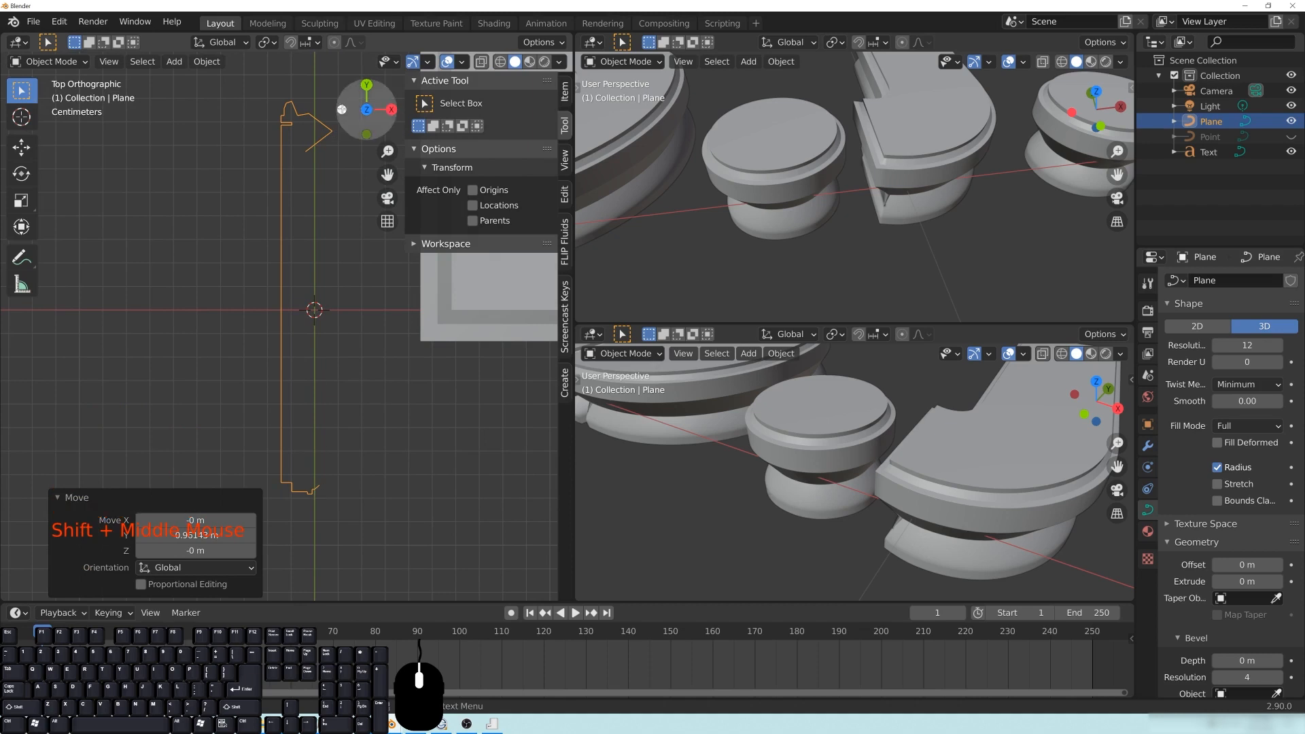
Step: Select the D.J. text, remove Point as its bevel object and pick the Plane curve instead, widening the properties area
click(448, 321)
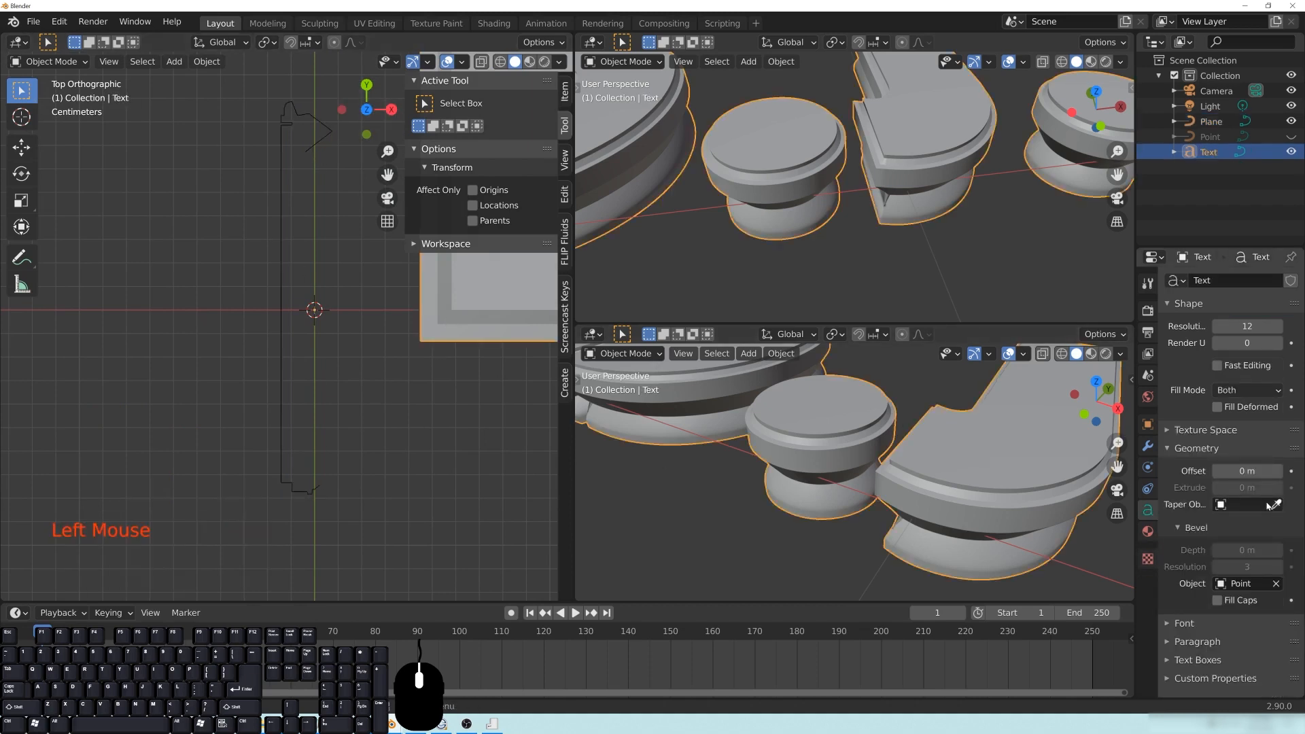
click(1278, 584)
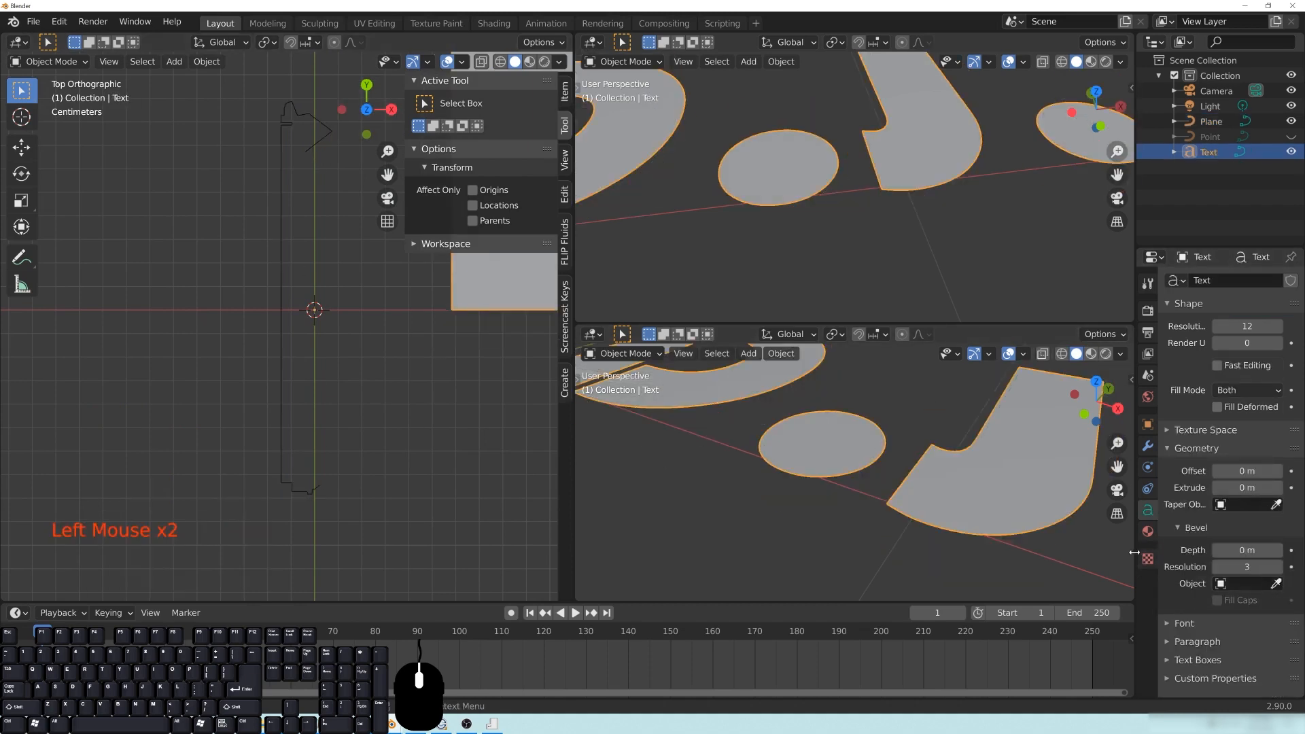
drag(1135, 552, 898, 552)
key(ctrl+z)
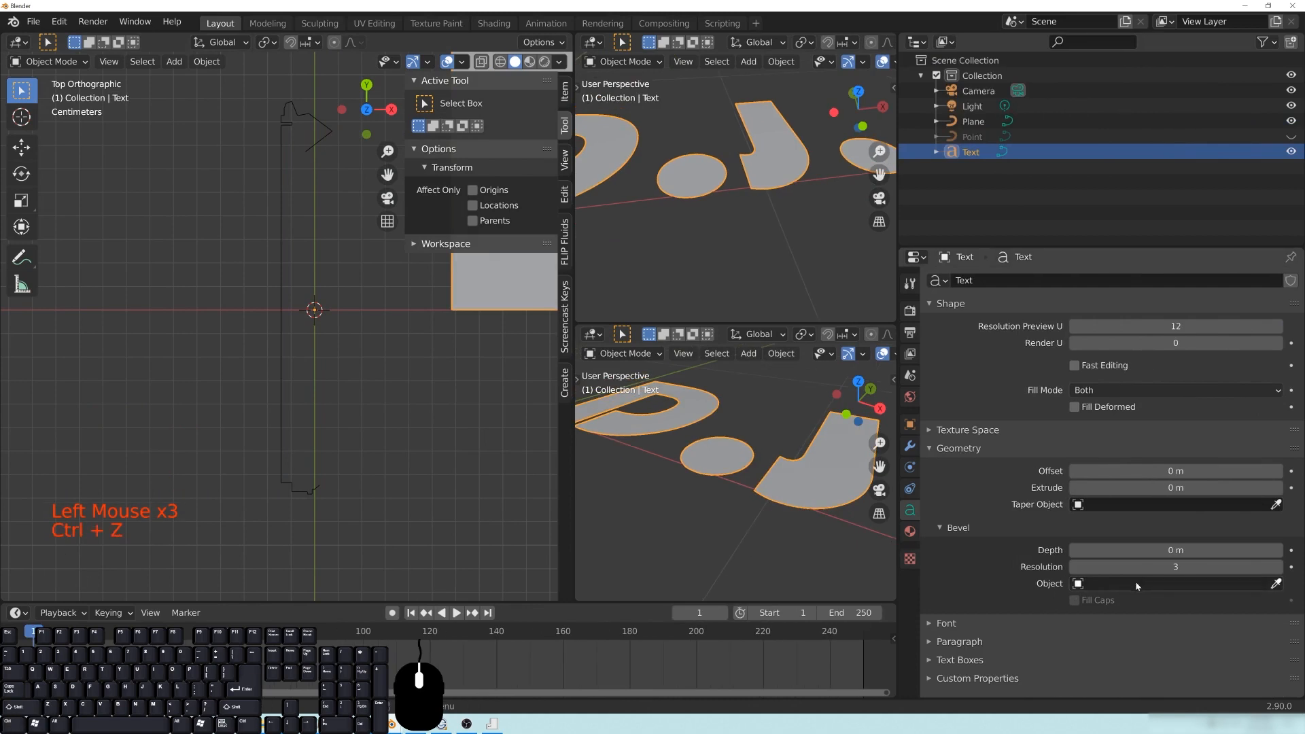
click(1277, 585)
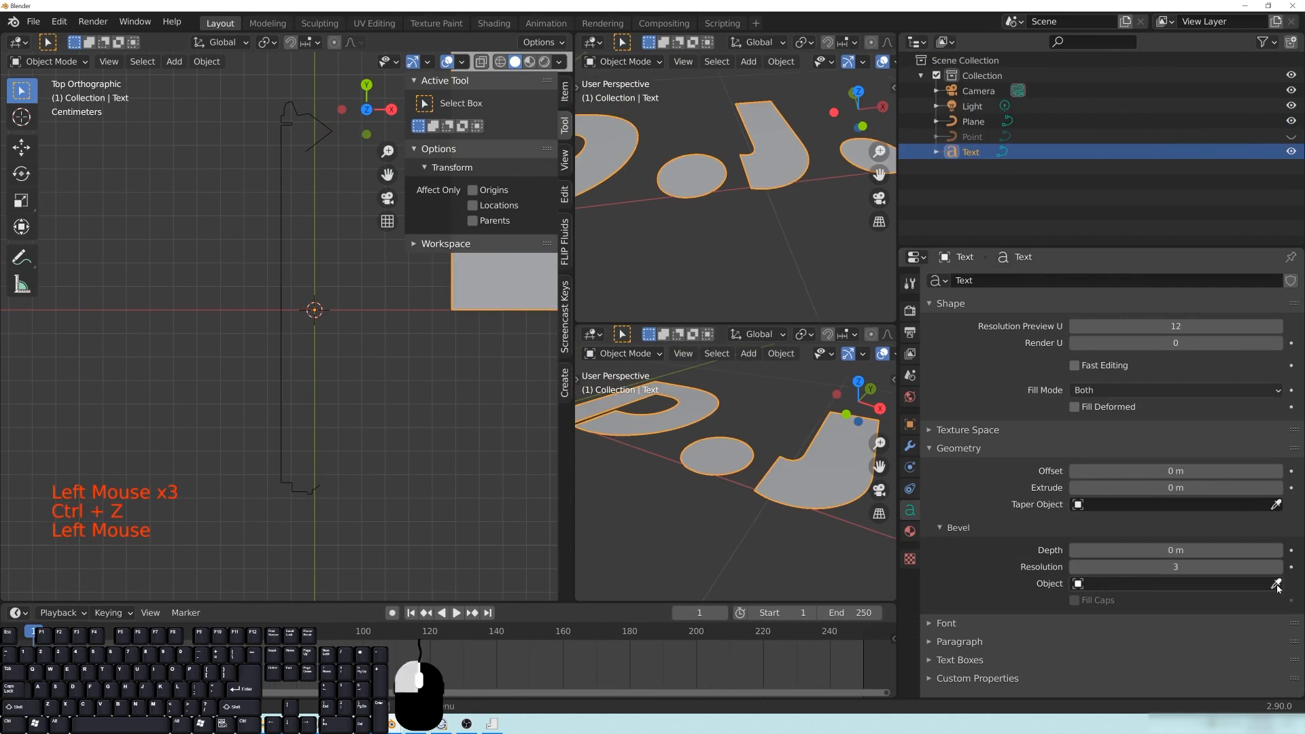
click(287, 385)
scroll(367, 370, down, 3)
shift+middle_drag(408, 366, 320, 486)
scroll(674, 440, down, 11)
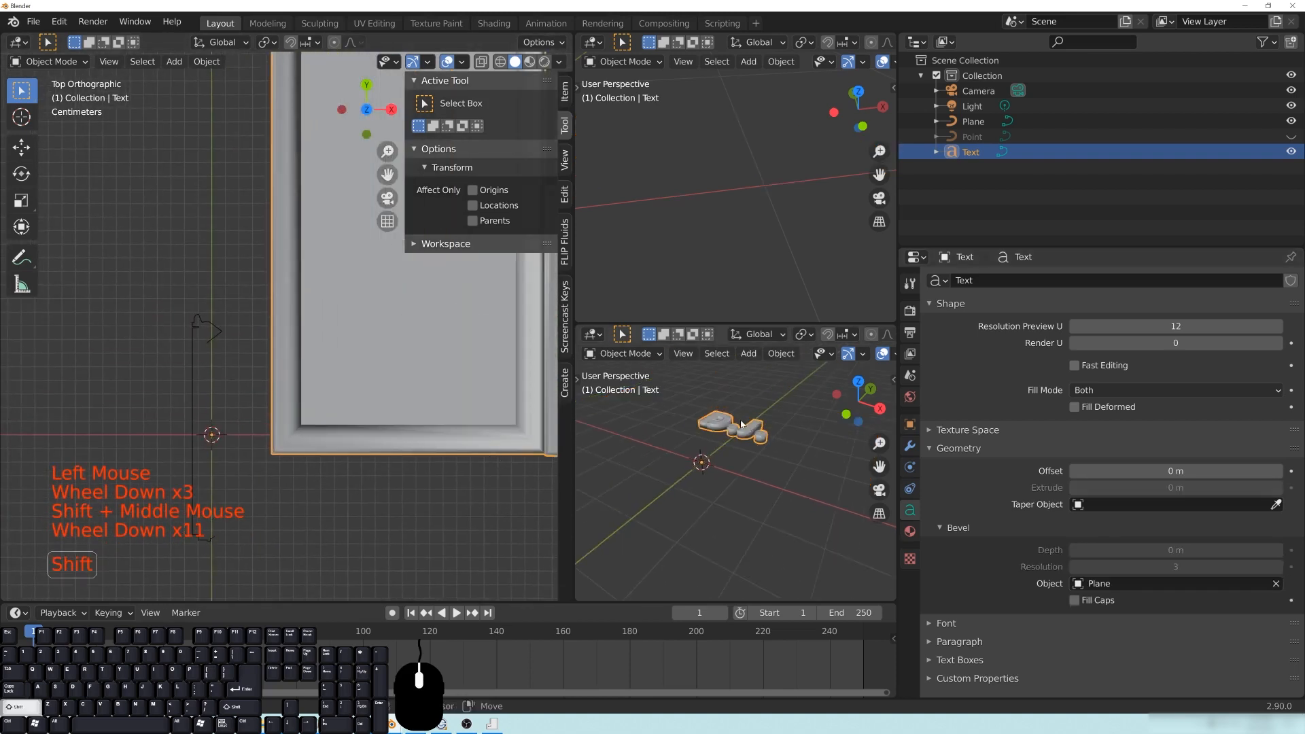
shift+middle_drag(705, 437, 705, 462)
Step: Select the Plane curve and clear its object location
click(202, 355)
scroll(291, 394, down, 2)
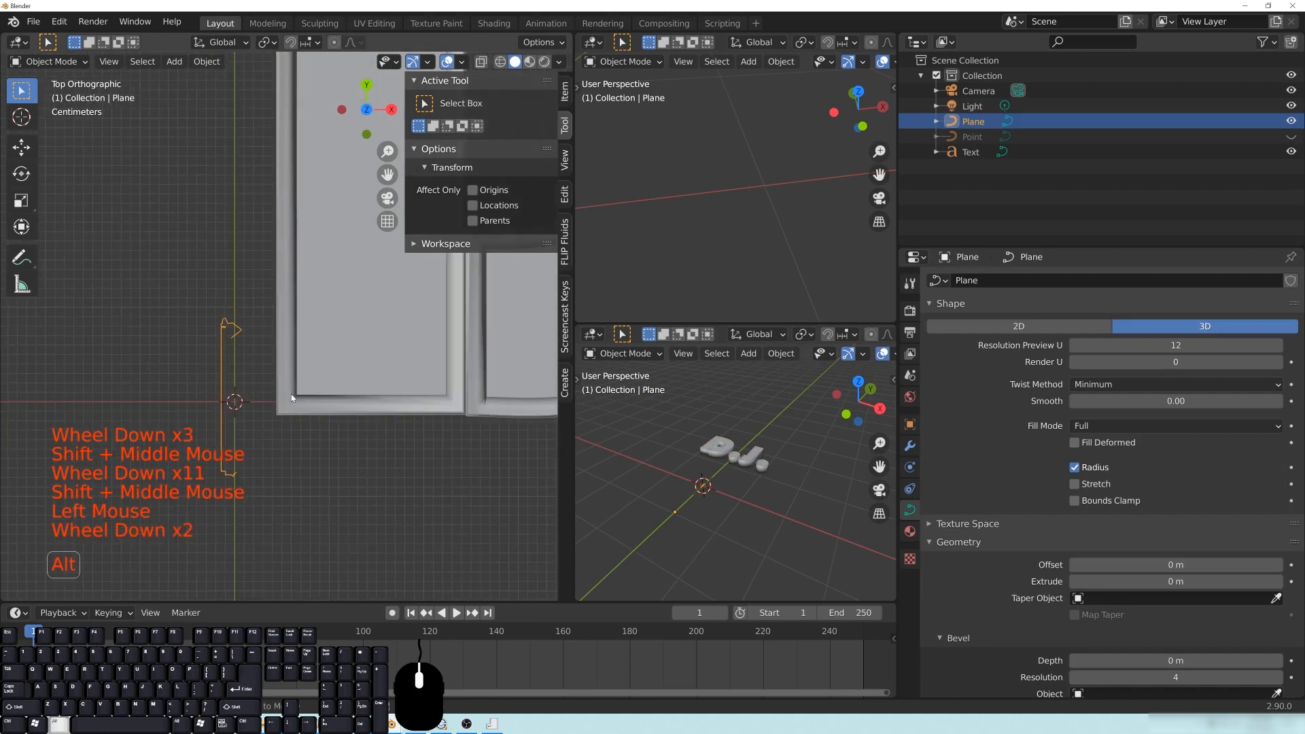
key(alt+g)
scroll(307, 382, down, 2)
scroll(320, 340, down, 1)
scroll(325, 312, up, 3)
scroll(324, 311, down, 9)
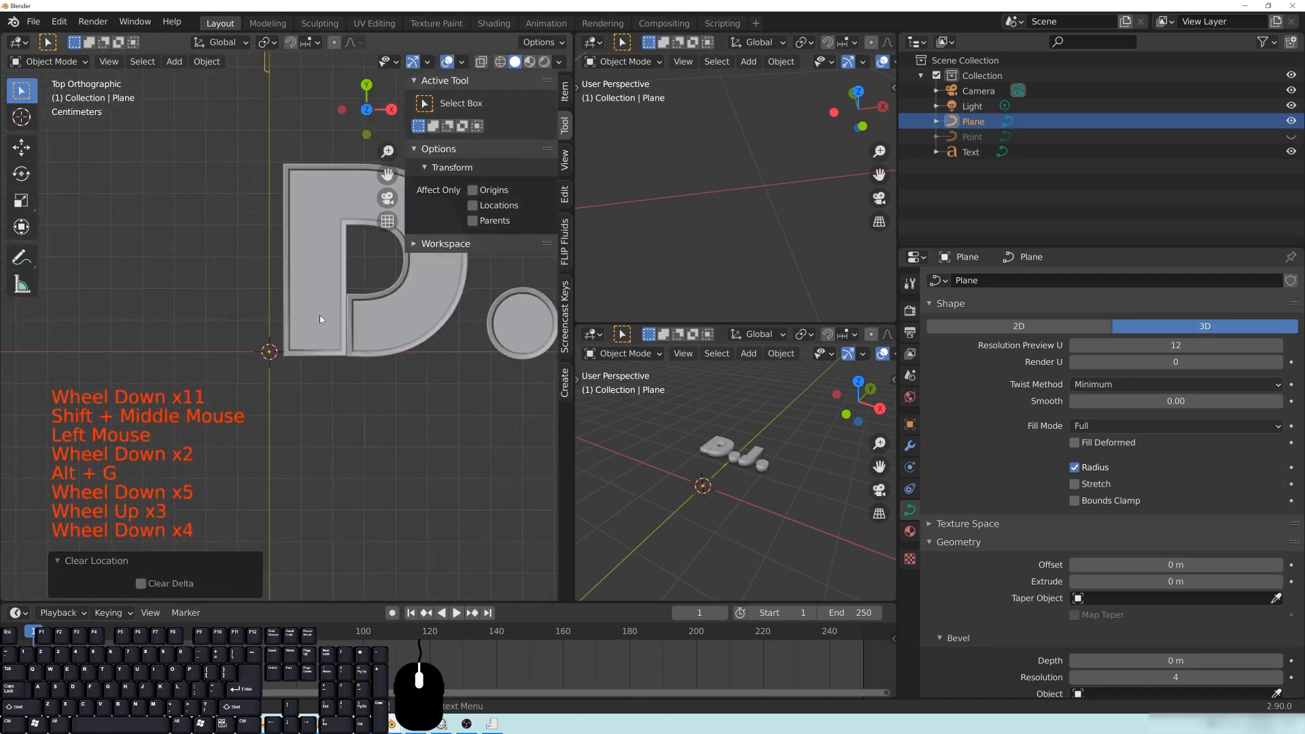
Step: Move all points of the Plane curve -0.96677 m along Y to the origin and check the bevelled letter edge
key(Tab)
key(a)
key(g)
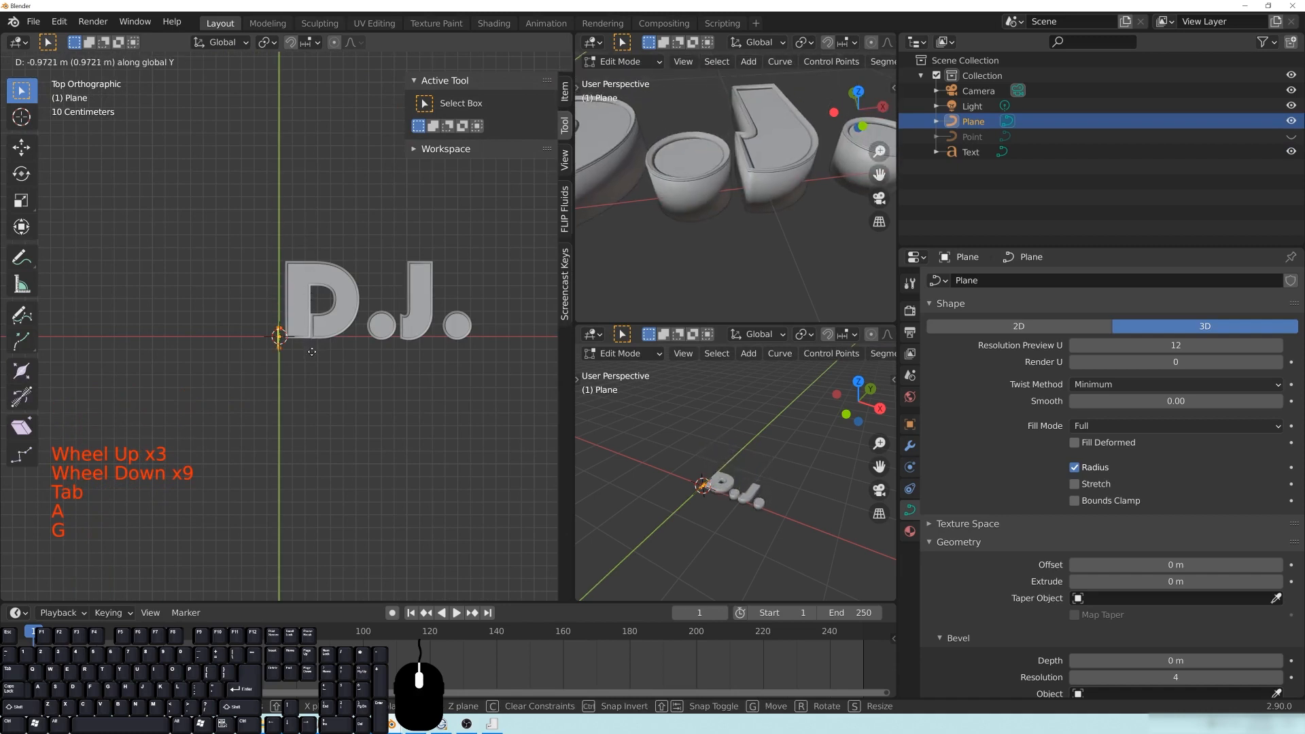
click(312, 351)
scroll(707, 490, up, 7)
shift+middle_drag(707, 516, 751, 393)
scroll(693, 479, up, 6)
scroll(683, 474, up, 6)
scroll(696, 450, up, 5)
middle_drag(751, 393, 753, 390)
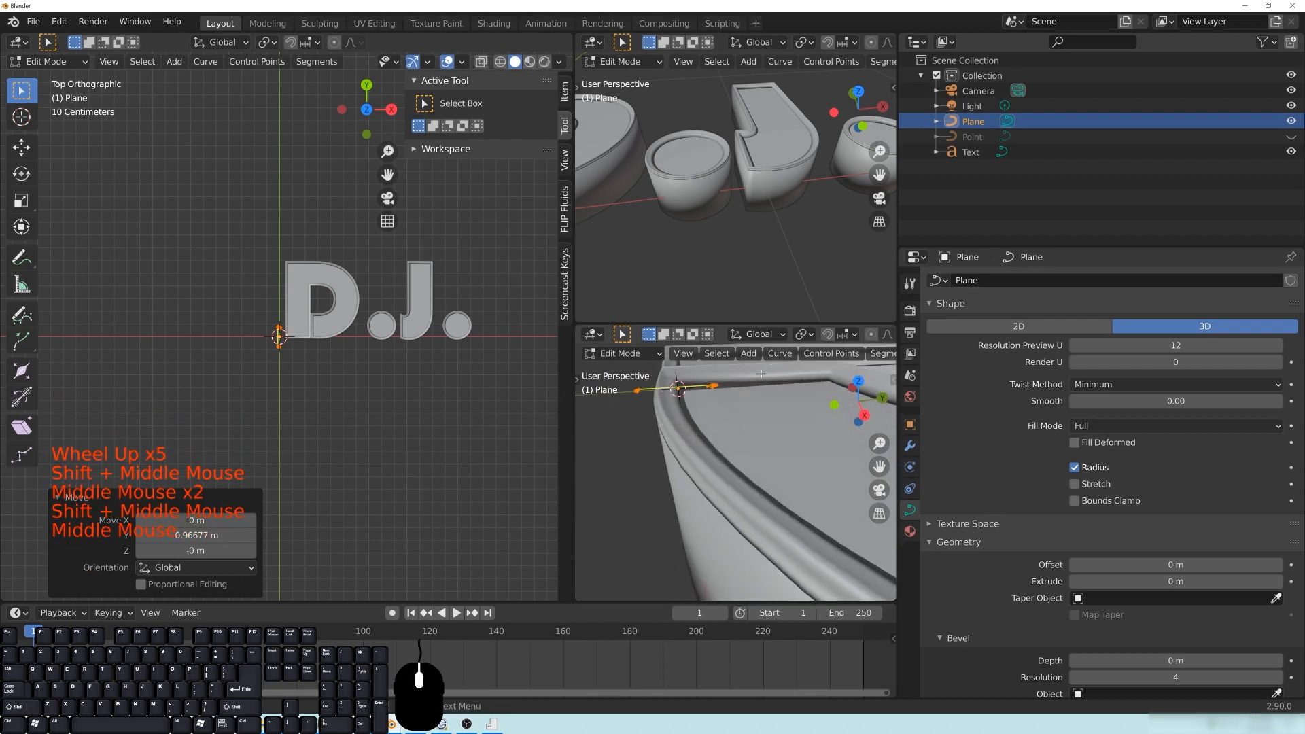
Step: Enlarge the lower perspective view and switch its lighting to the glossy red metallic MatCap
scroll(809, 337, down, 10)
drag(708, 323, 823, 248)
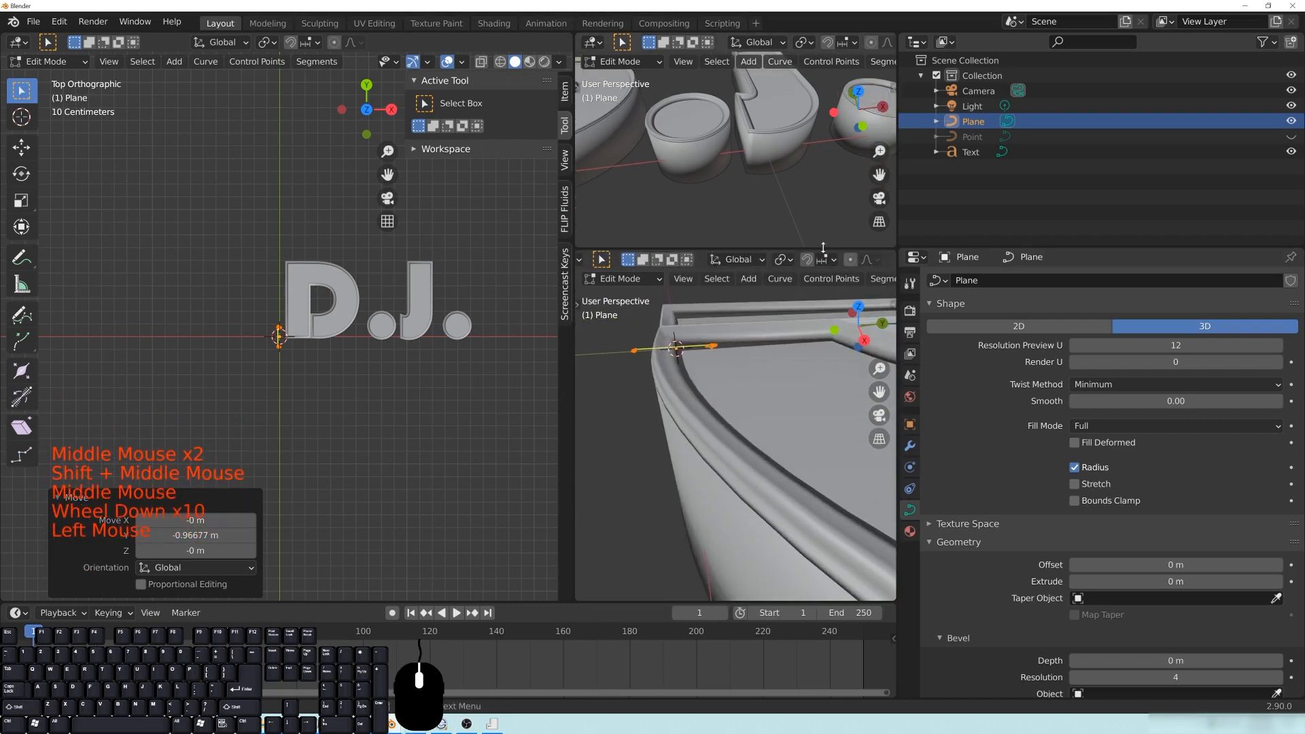
scroll(876, 283, down, 20)
click(885, 281)
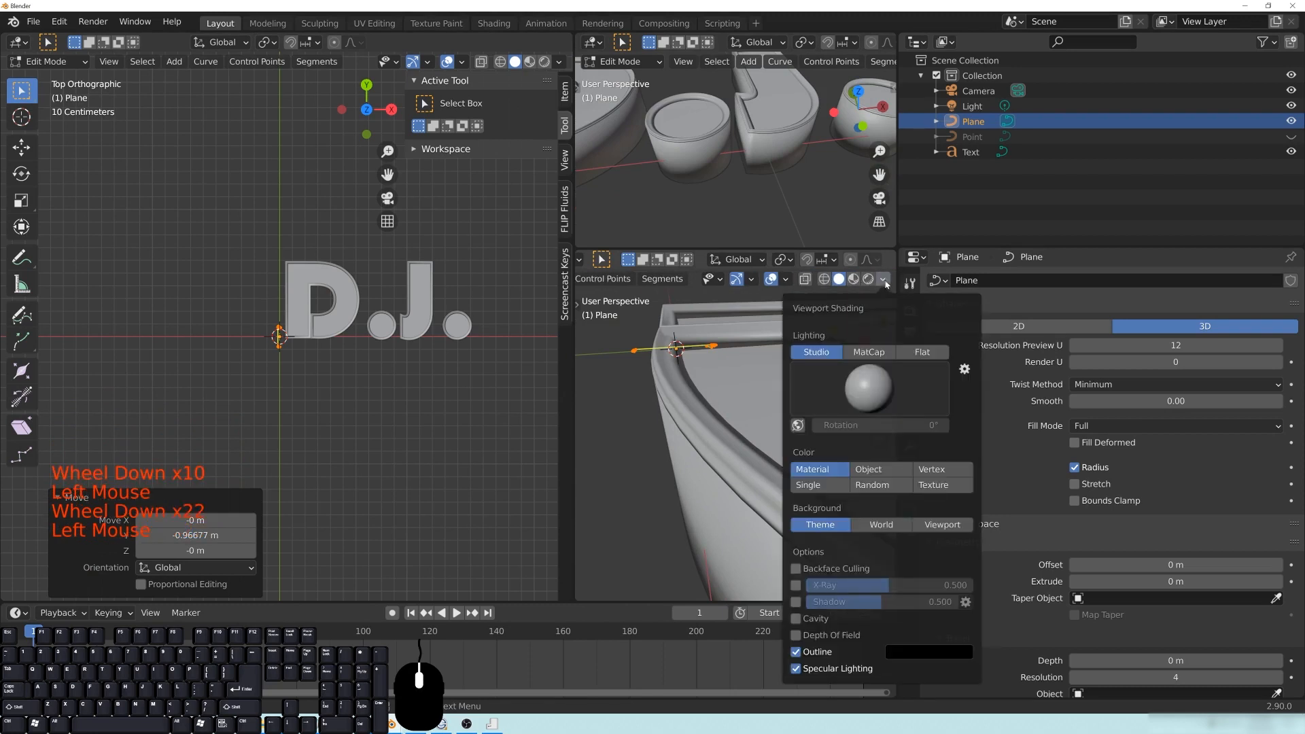
click(870, 352)
click(869, 388)
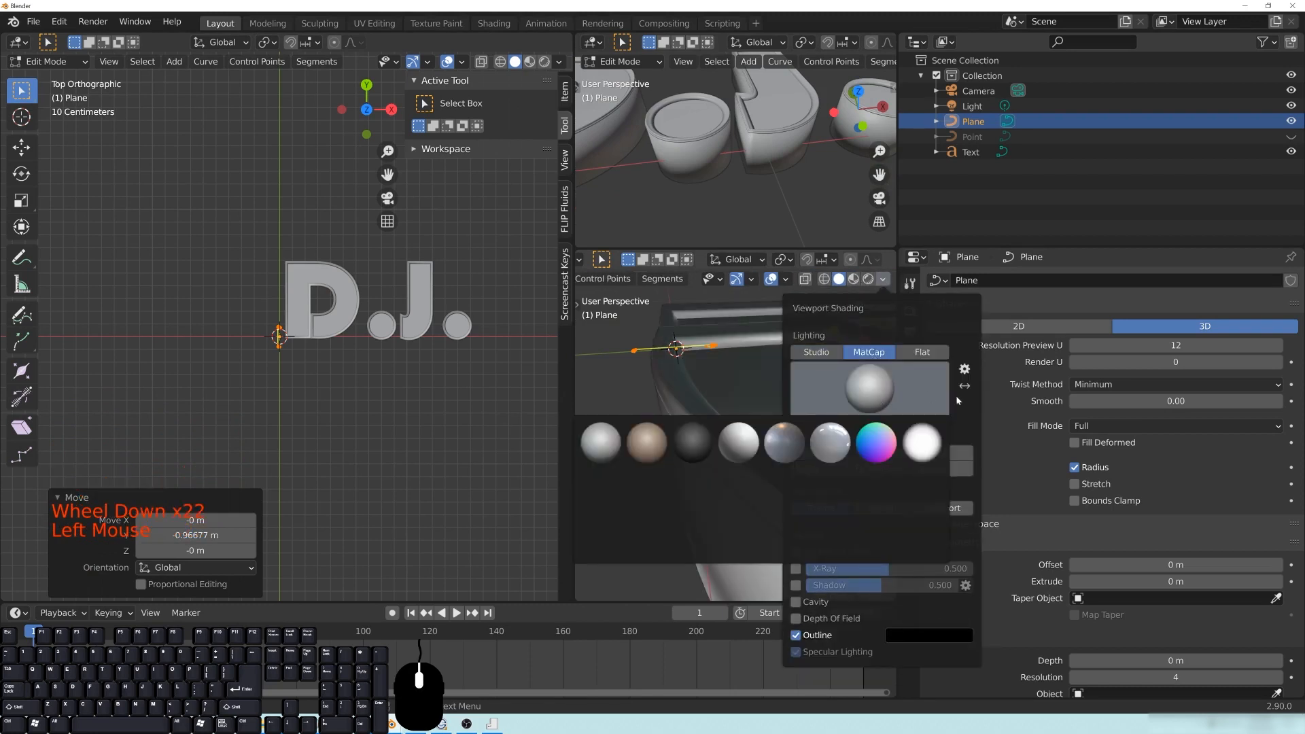
click(877, 488)
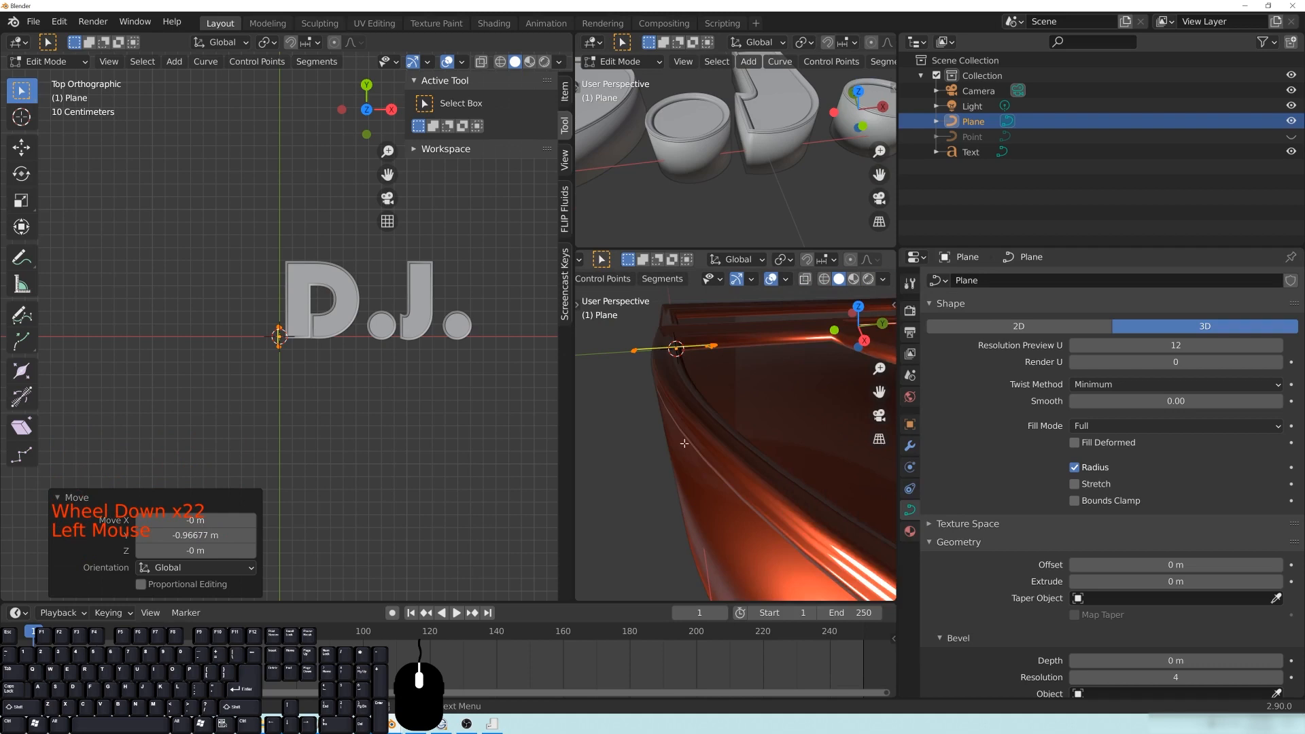
Step: Examine how the MatCap highlights run along the rims and sides of the bevelled letters and dots
scroll(748, 408, down, 14)
shift+middle_drag(789, 422, 730, 454)
scroll(745, 397, up, 3)
scroll(745, 396, down, 1)
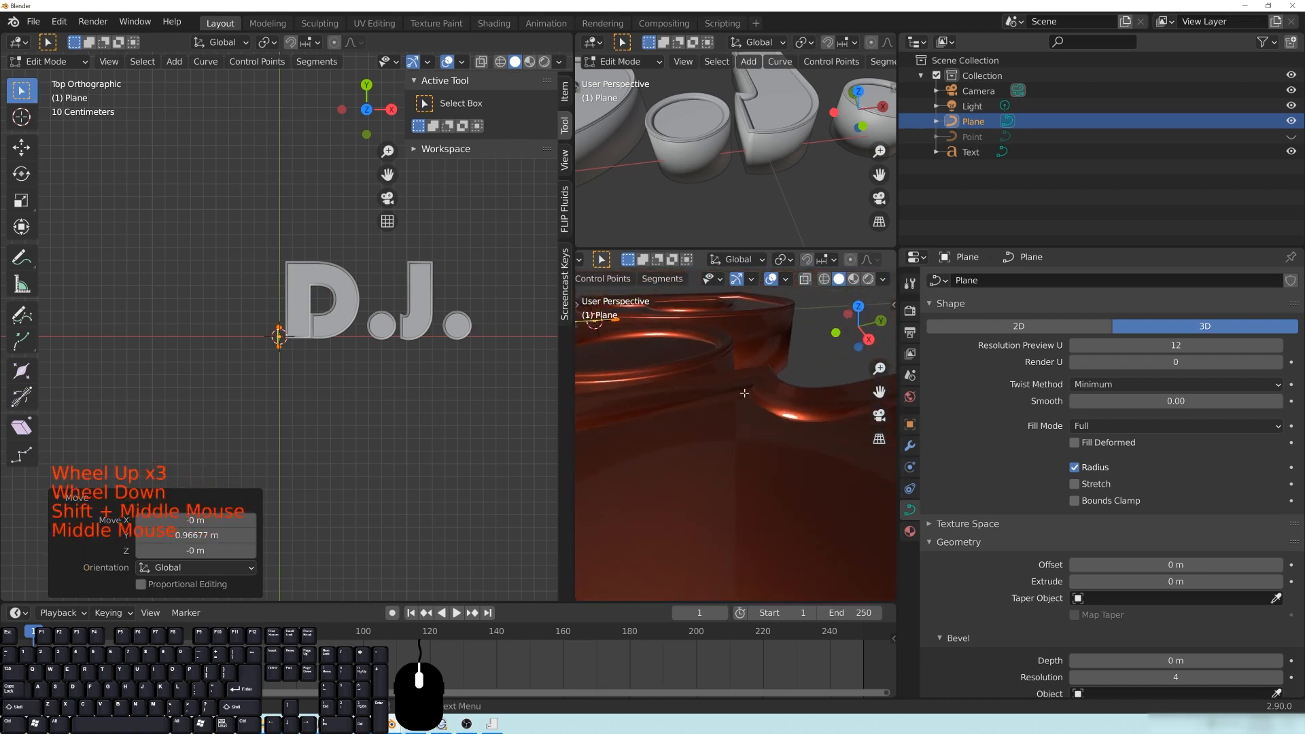
shift+middle_drag(620, 417, 786, 430)
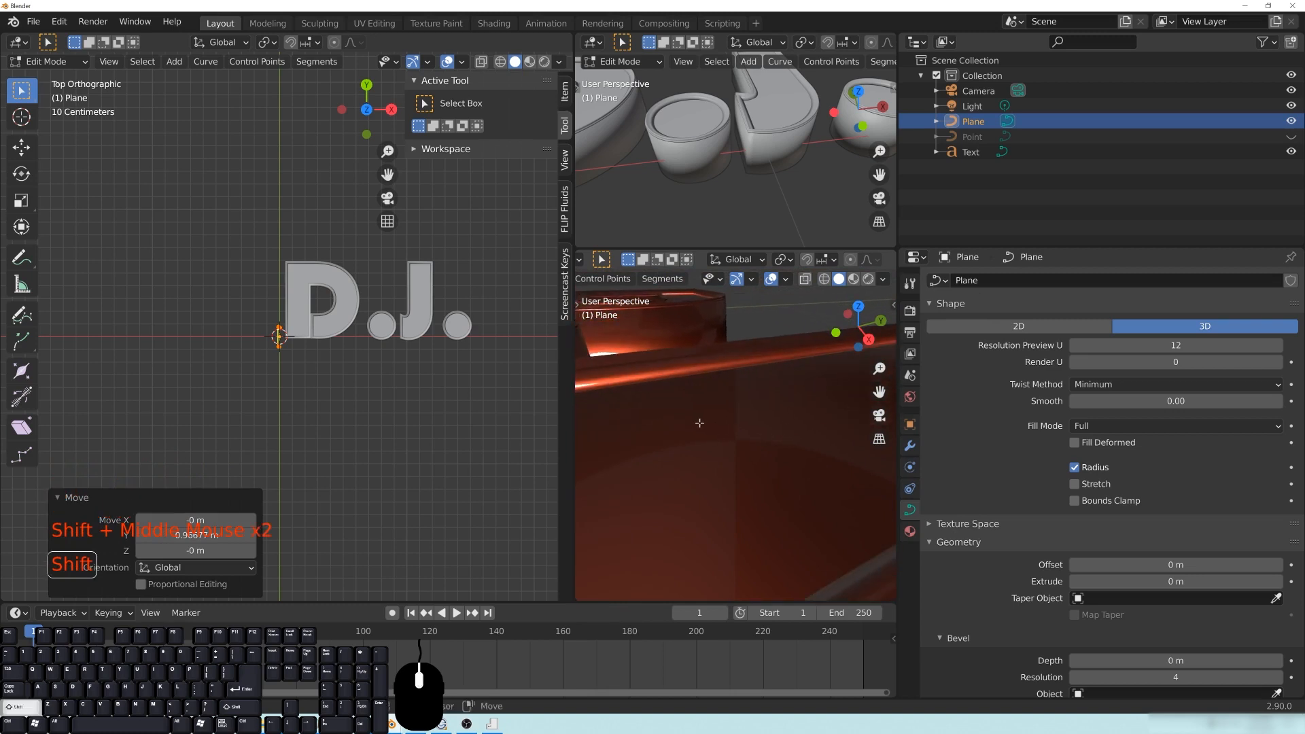
scroll(697, 423, down, 3)
shift+middle_drag(697, 424, 711, 411)
scroll(712, 411, up, 2)
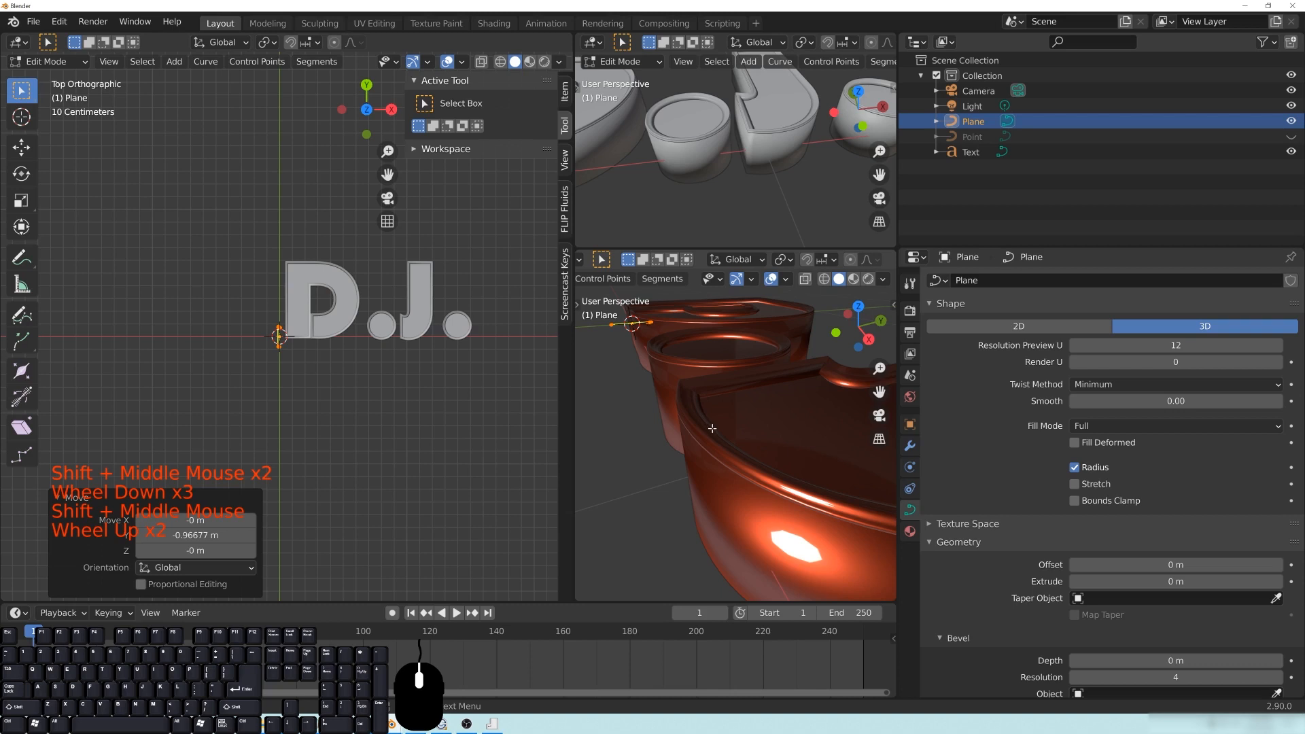
shift+middle_drag(820, 413, 751, 393)
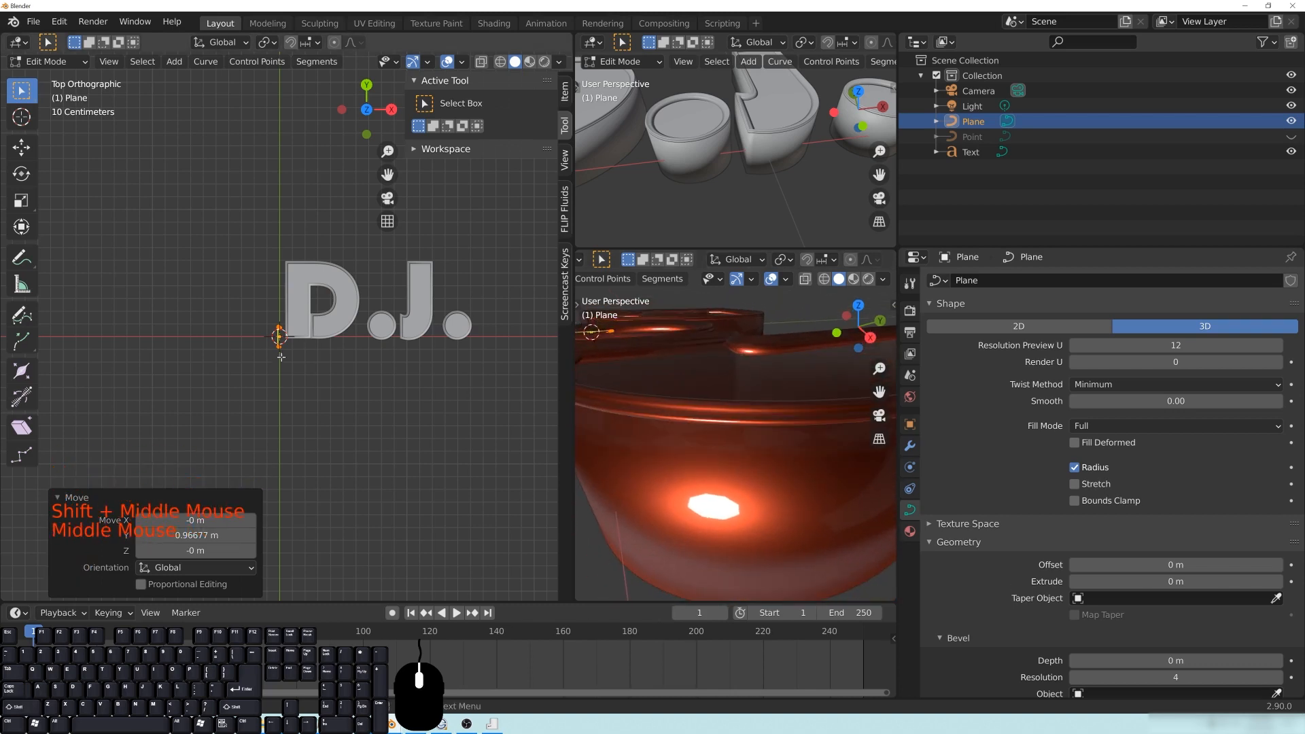
Step: Compare the upper points of the Plane curve with the bevelled letter rim near the origin
scroll(219, 339, up, 14)
shift+middle_drag(219, 339, 408, 319)
scroll(314, 310, up, 8)
middle_drag(712, 414, 843, 486)
scroll(696, 376, up, 4)
scroll(696, 376, up, 3)
shift+middle_drag(697, 376, 722, 419)
scroll(742, 360, up, 7)
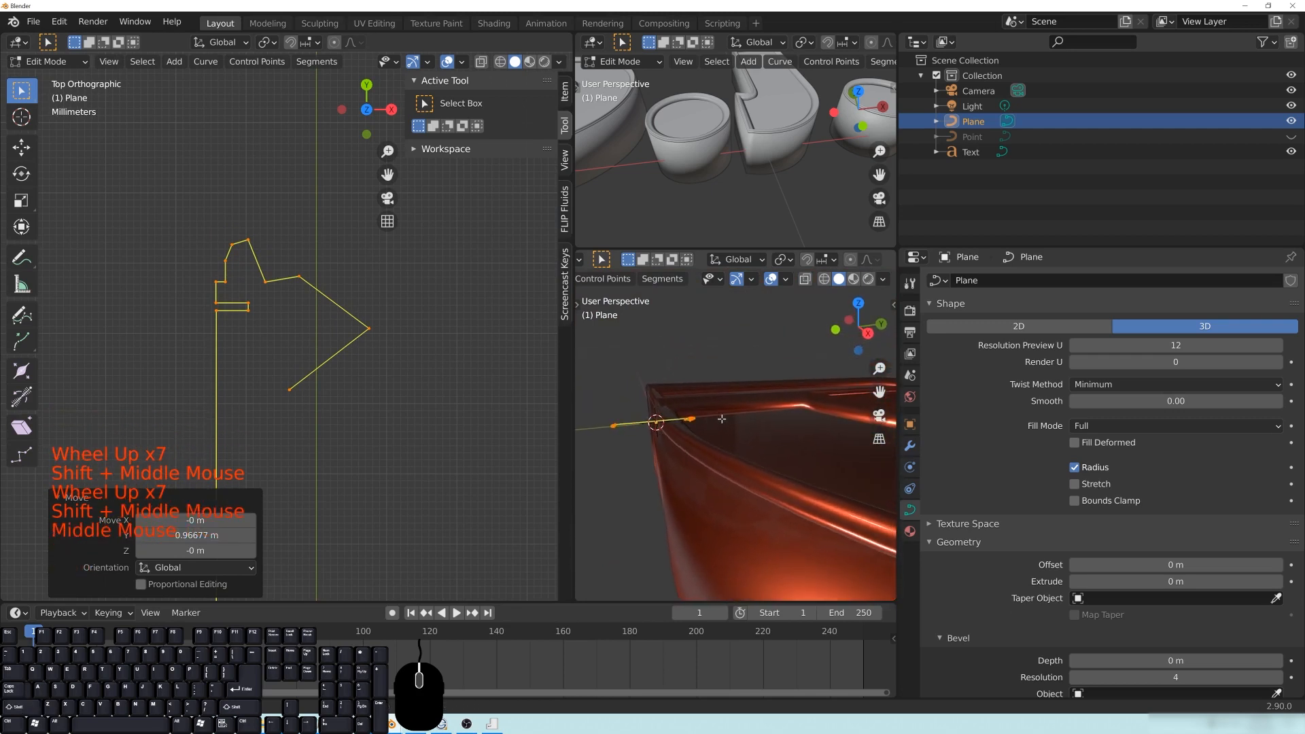
Step: Try the glossy light-grey MatCap on the bevelled letters in the lower perspective view
click(884, 280)
click(869, 389)
click(869, 389)
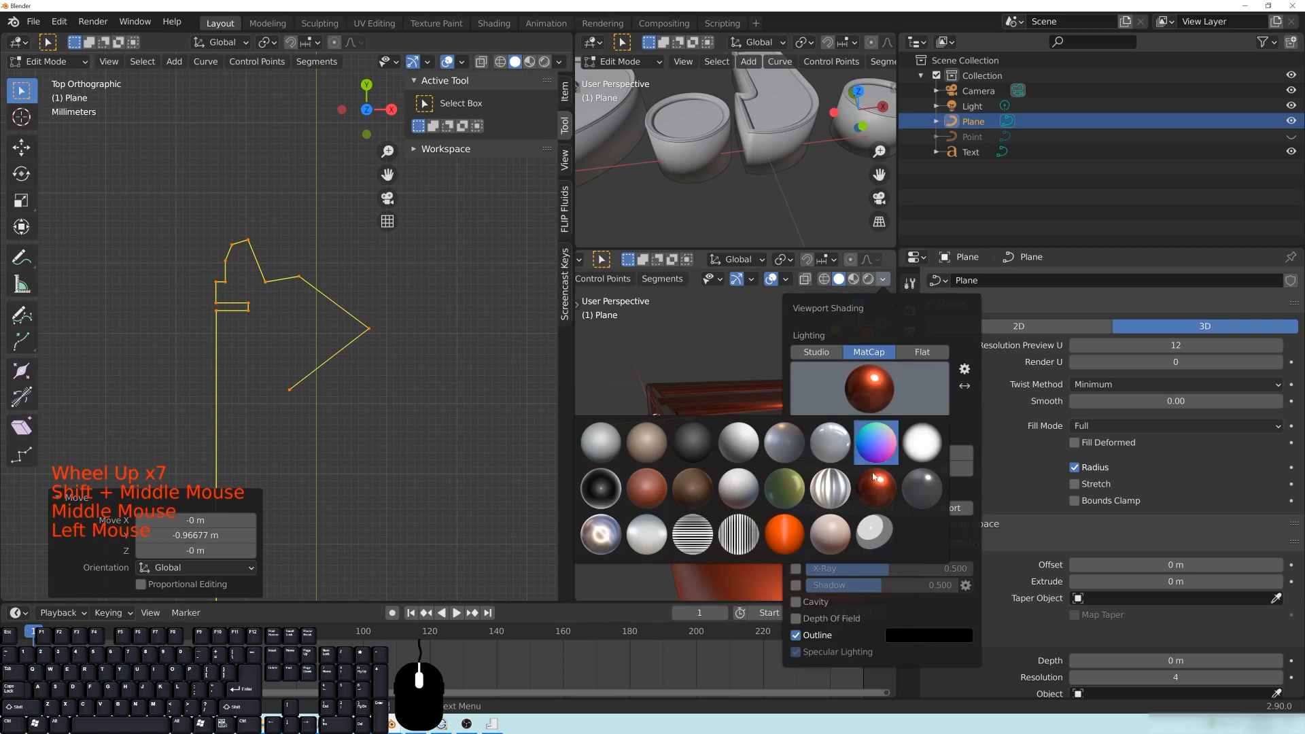
click(825, 446)
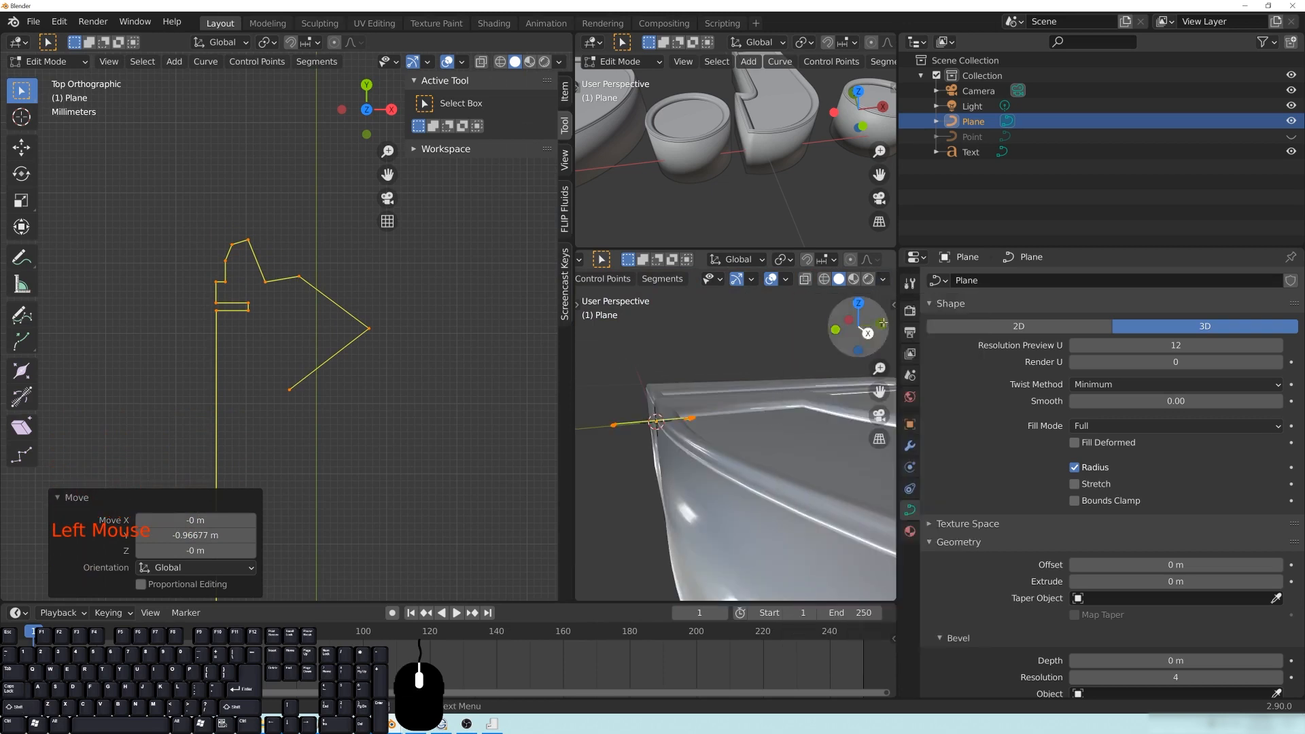
Step: Switch the lower perspective view to the high-contrast black-and-white MatCap and frame the bevelled letter rim
click(884, 280)
click(870, 389)
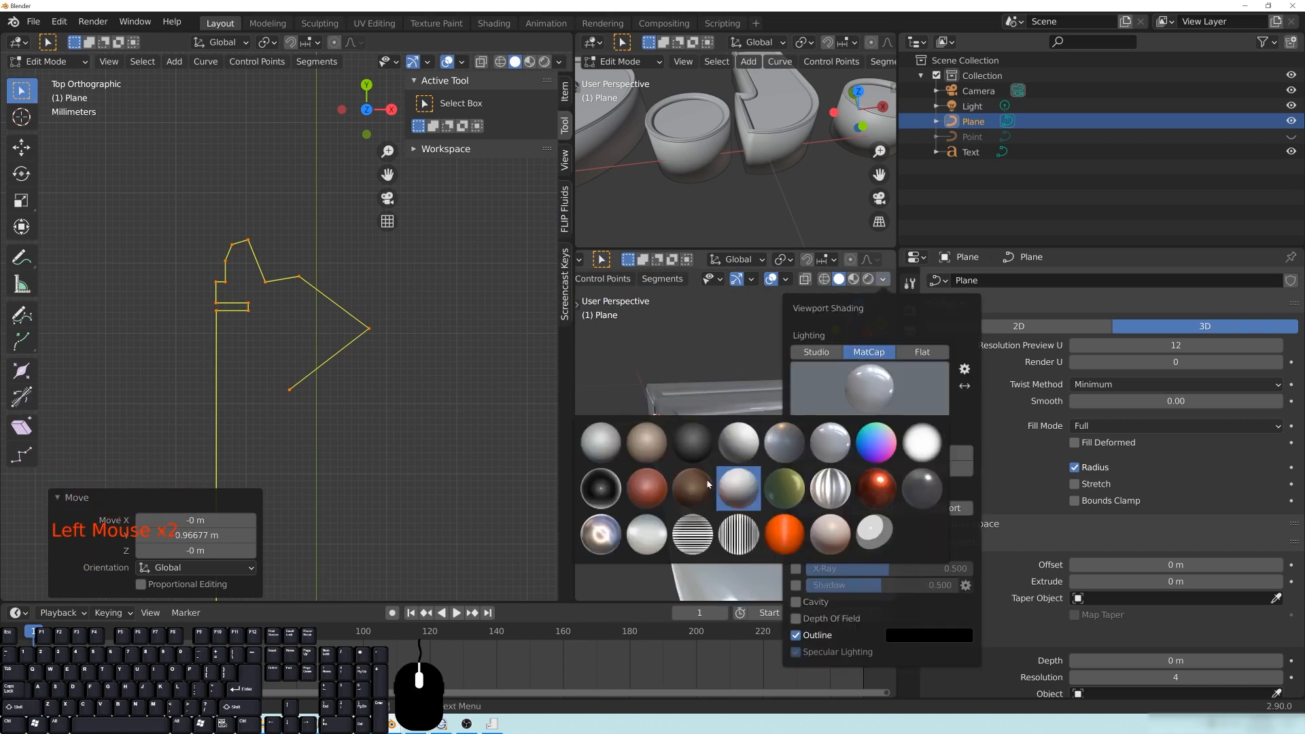
click(741, 440)
shift+middle_drag(679, 416, 672, 412)
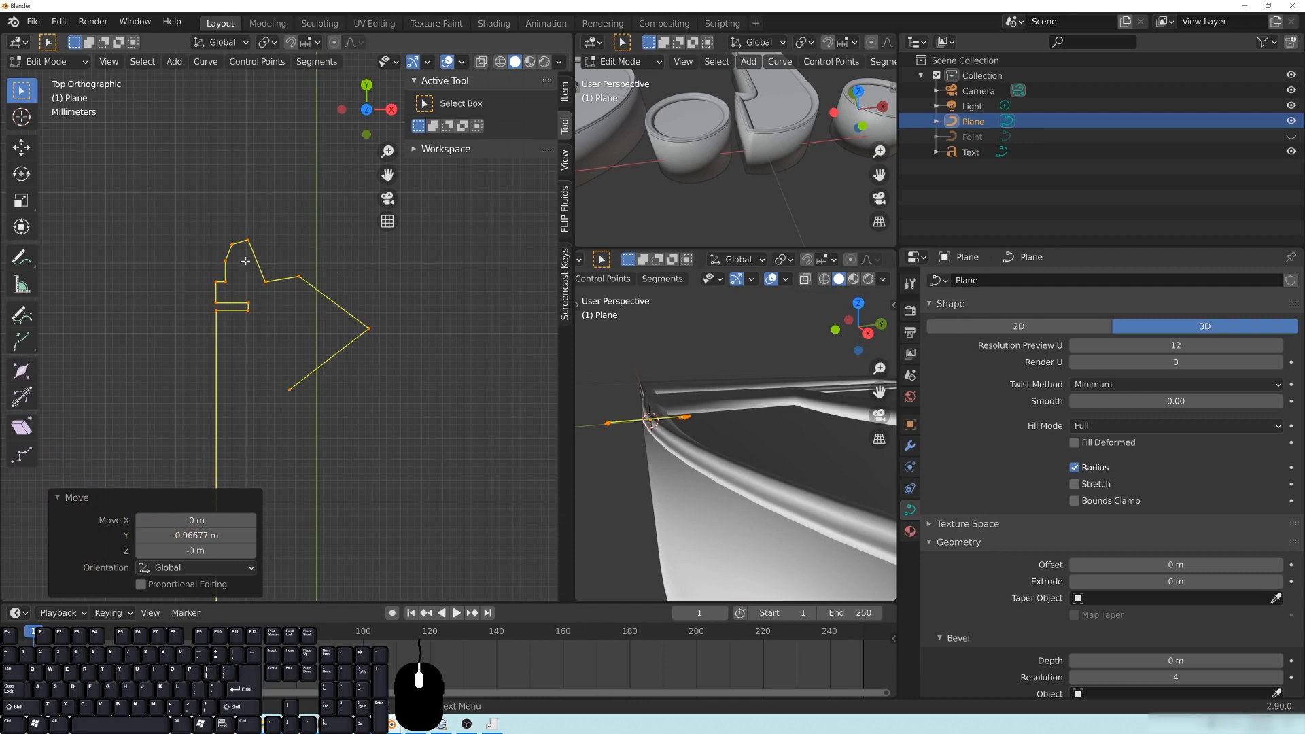
Step: Try moving the notch, shoulder and outer tip points at the upper end of the Plane curve, cancelling each move
click(305, 297)
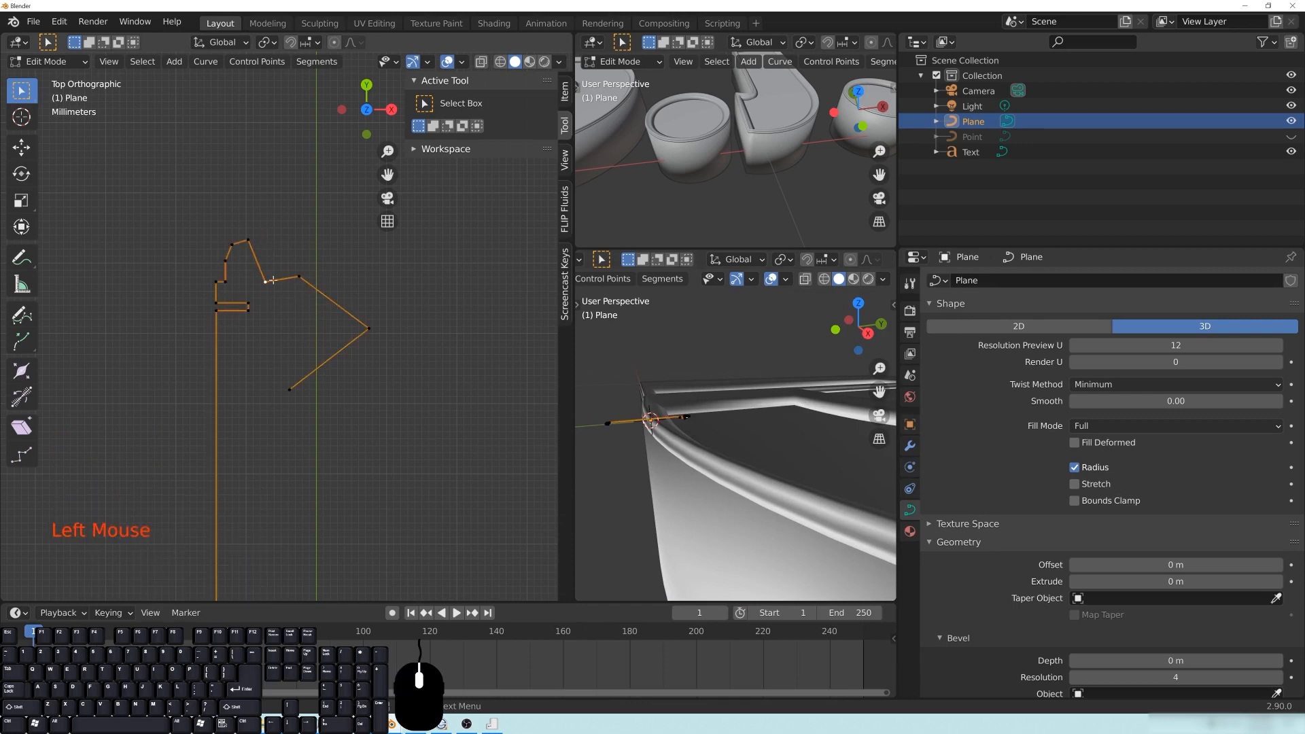
key(g)
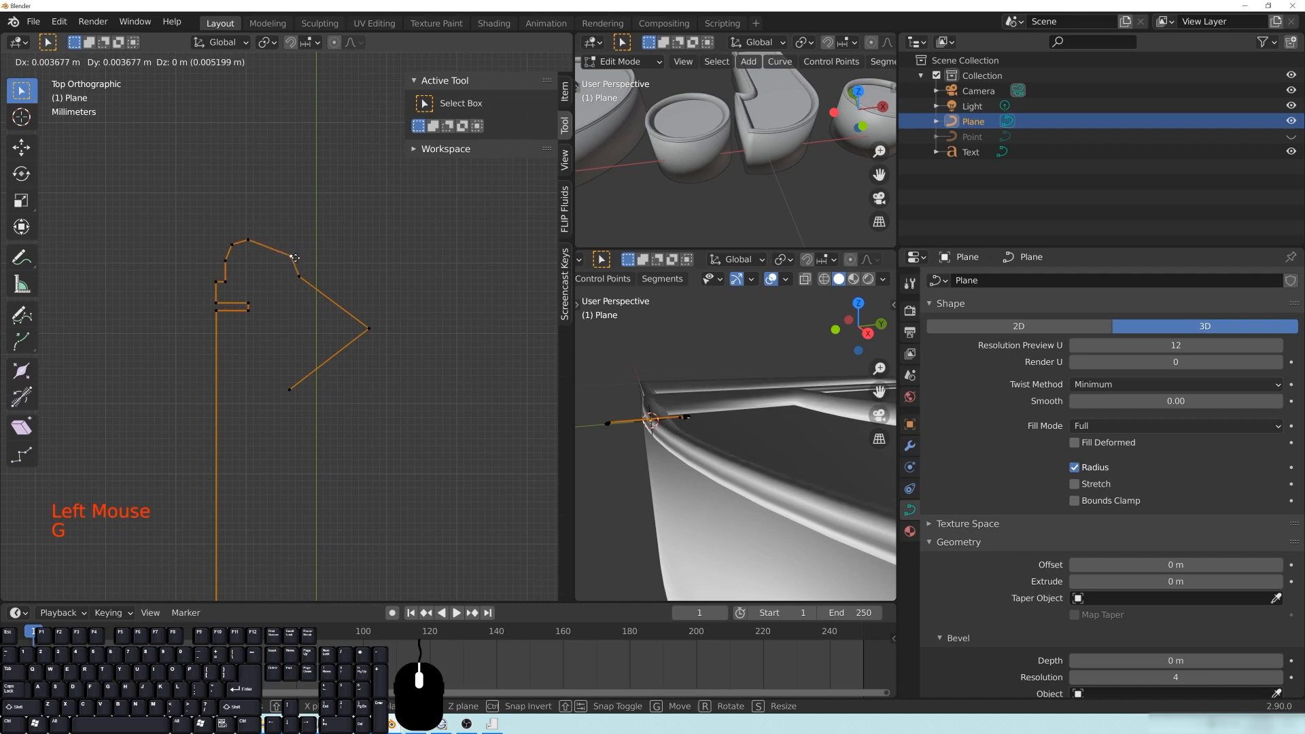
click(298, 281)
click(297, 281)
key(g)
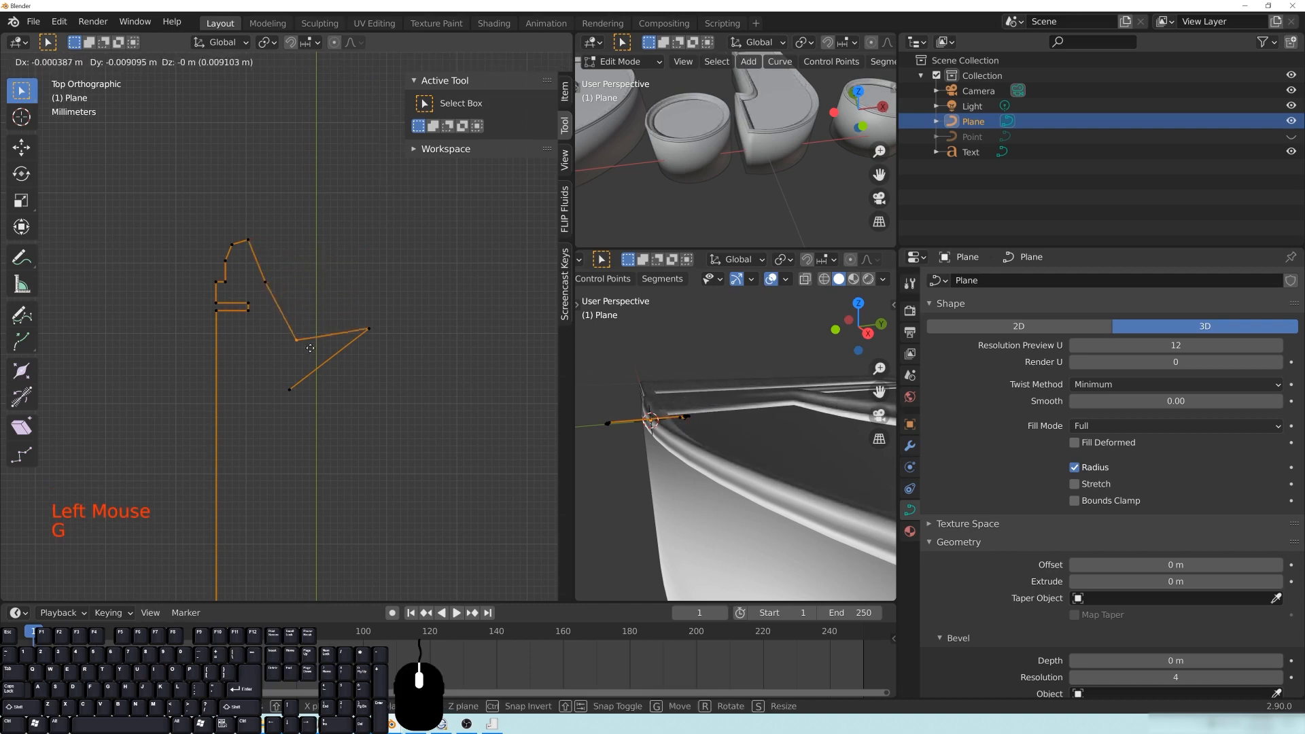
right_click(310, 348)
click(369, 329)
key(g)
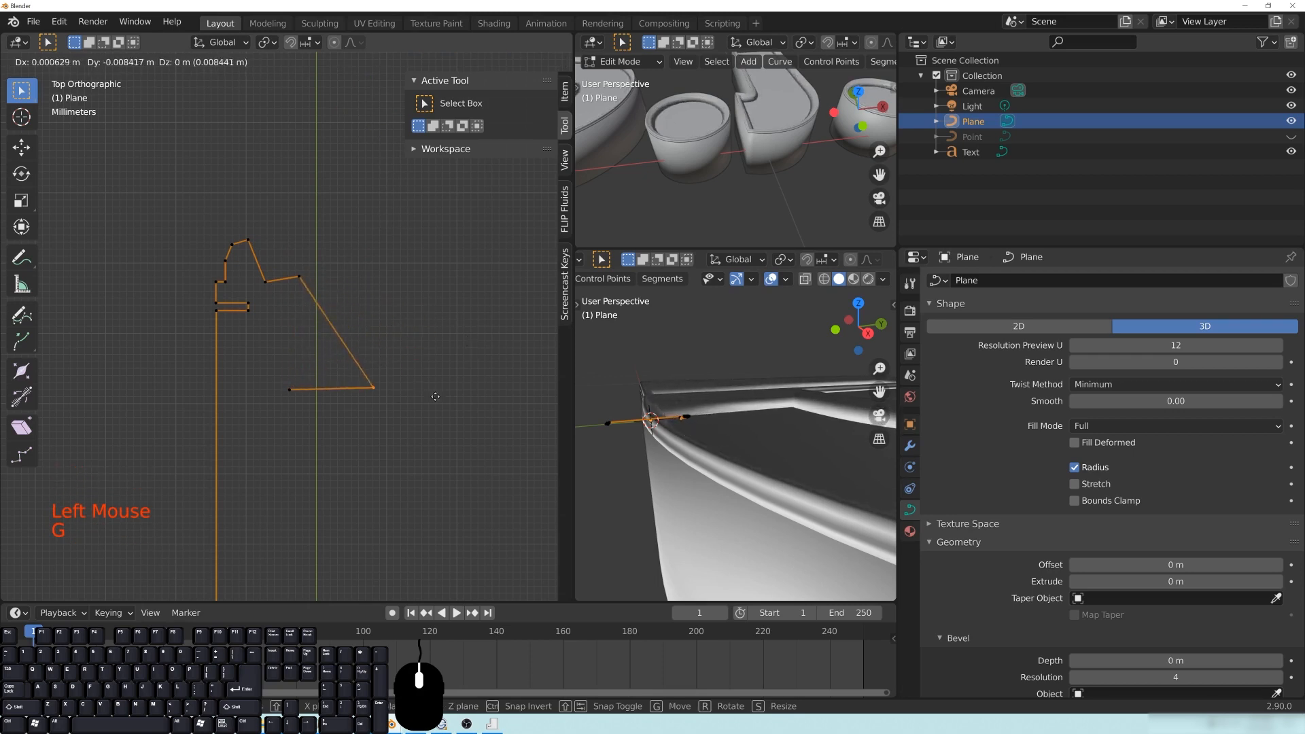
right_click(425, 356)
Step: Try moving the outer tip and end point of the Plane curve while watching the whole D.J. lettering, keeping the original profile
scroll(759, 132, down, 3)
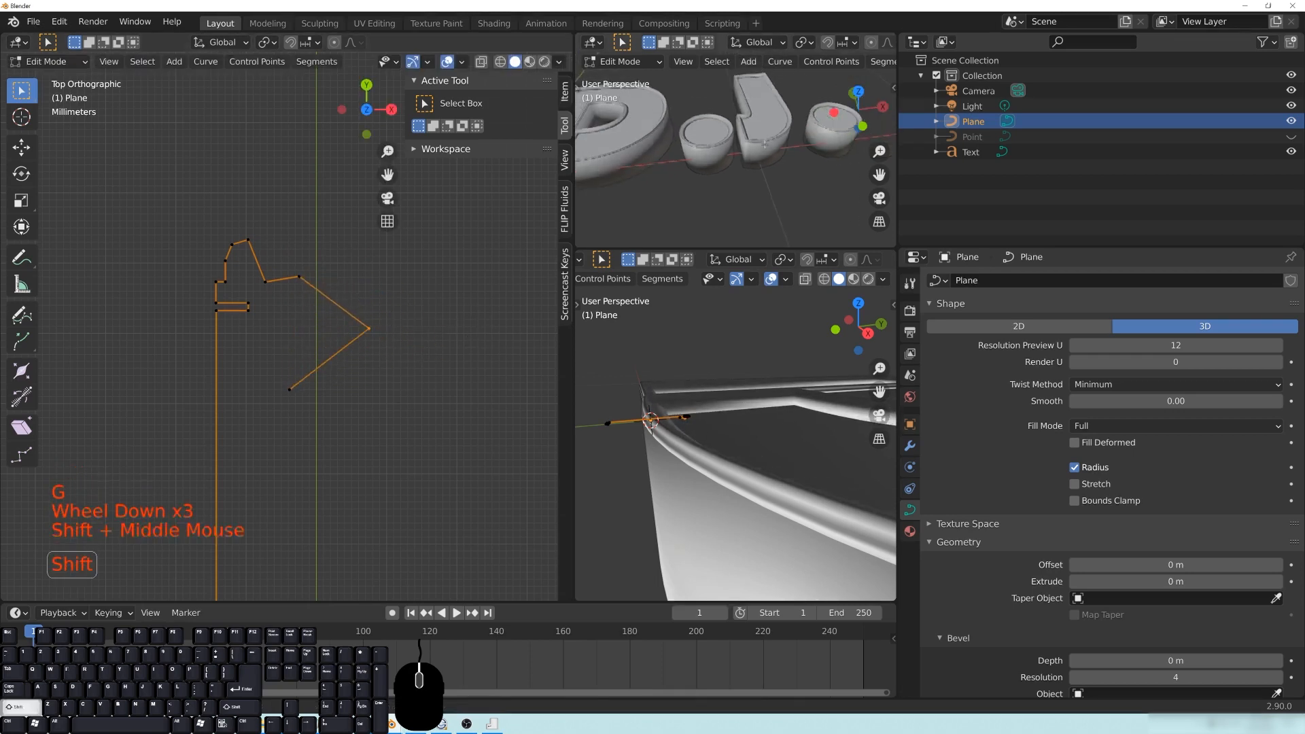
shift+middle_drag(759, 132, 788, 170)
click(370, 329)
key(g)
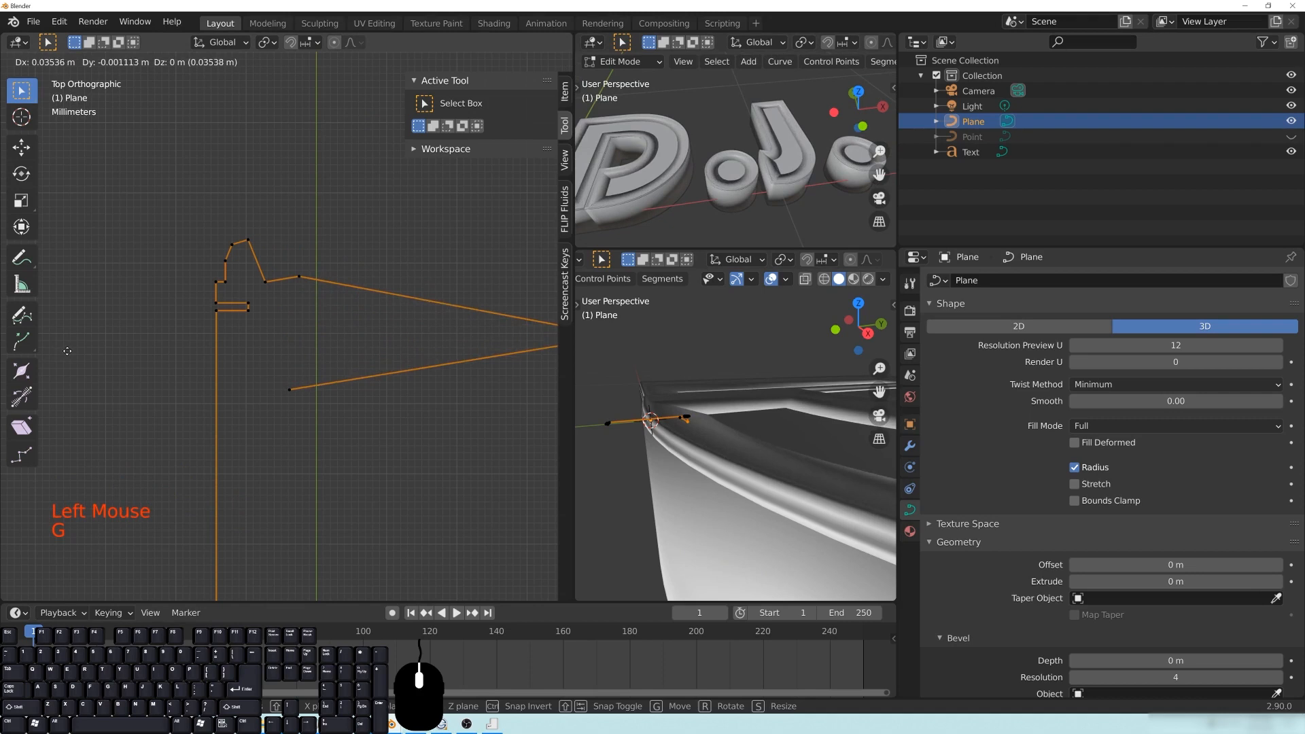
right_click(264, 377)
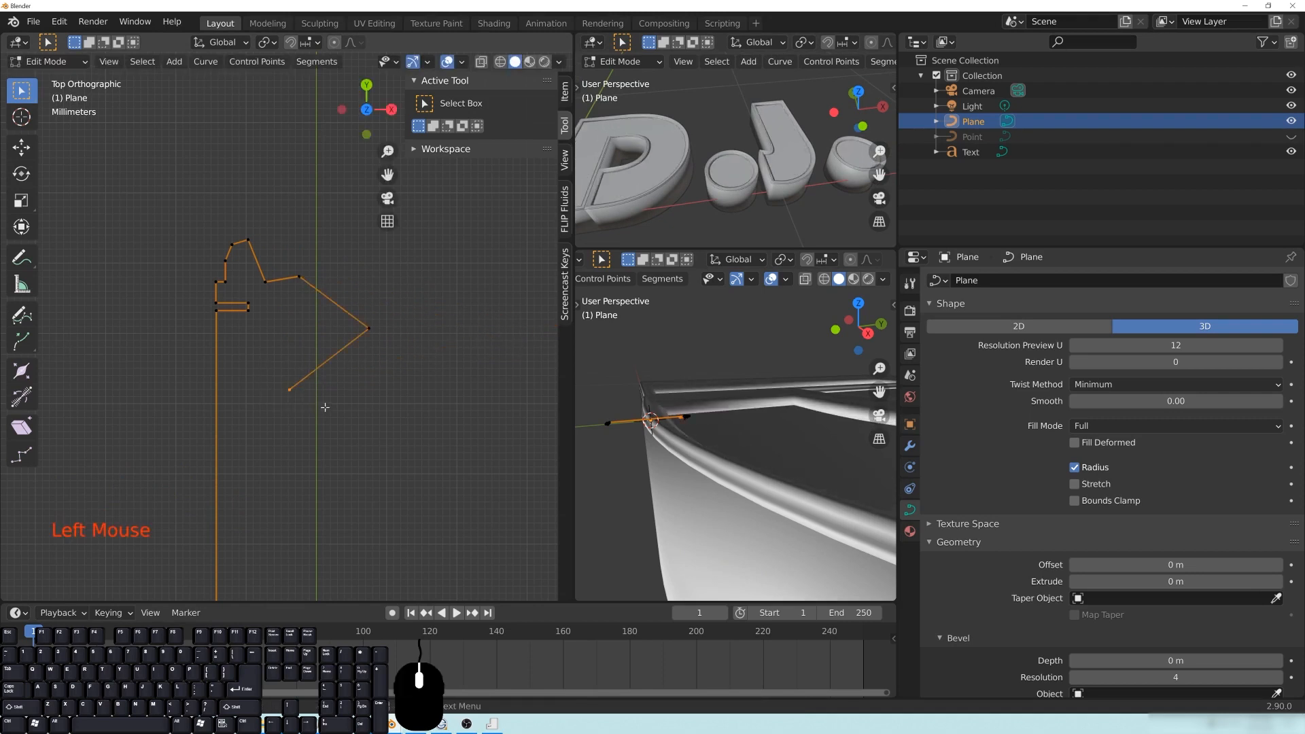
key(g)
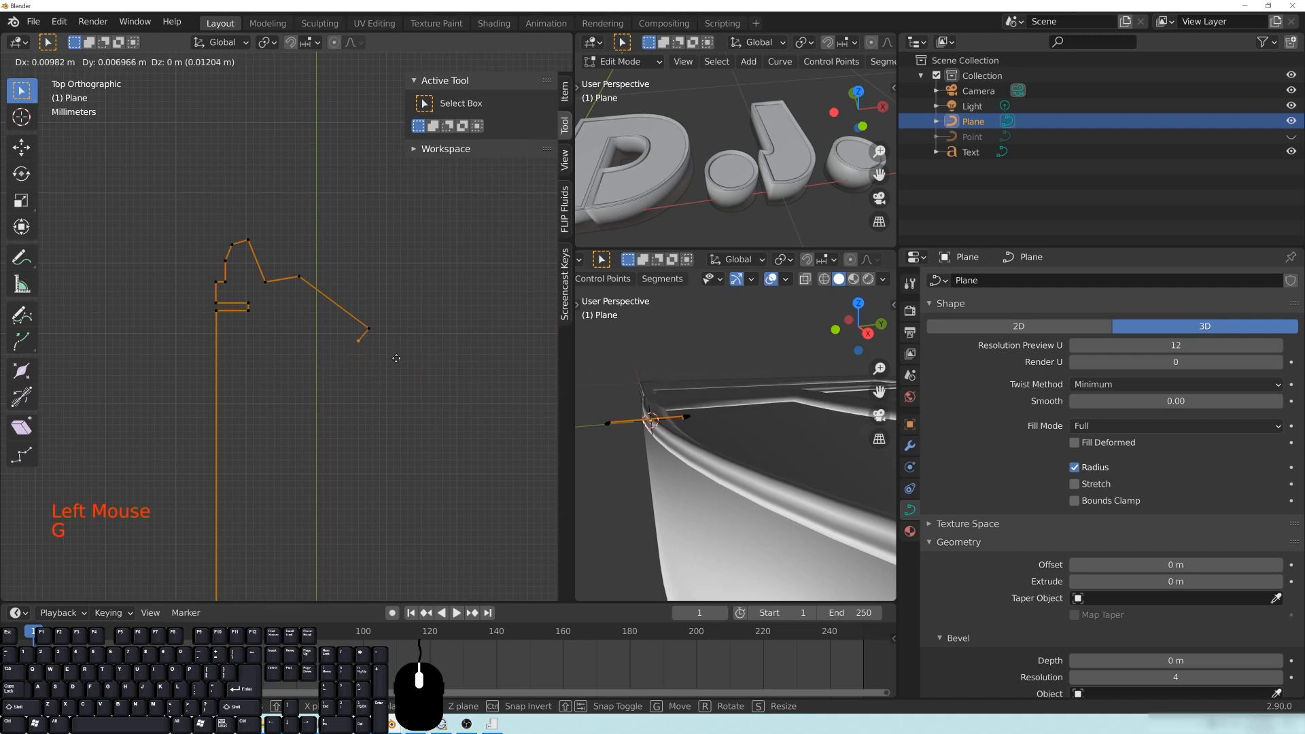
click(342, 394)
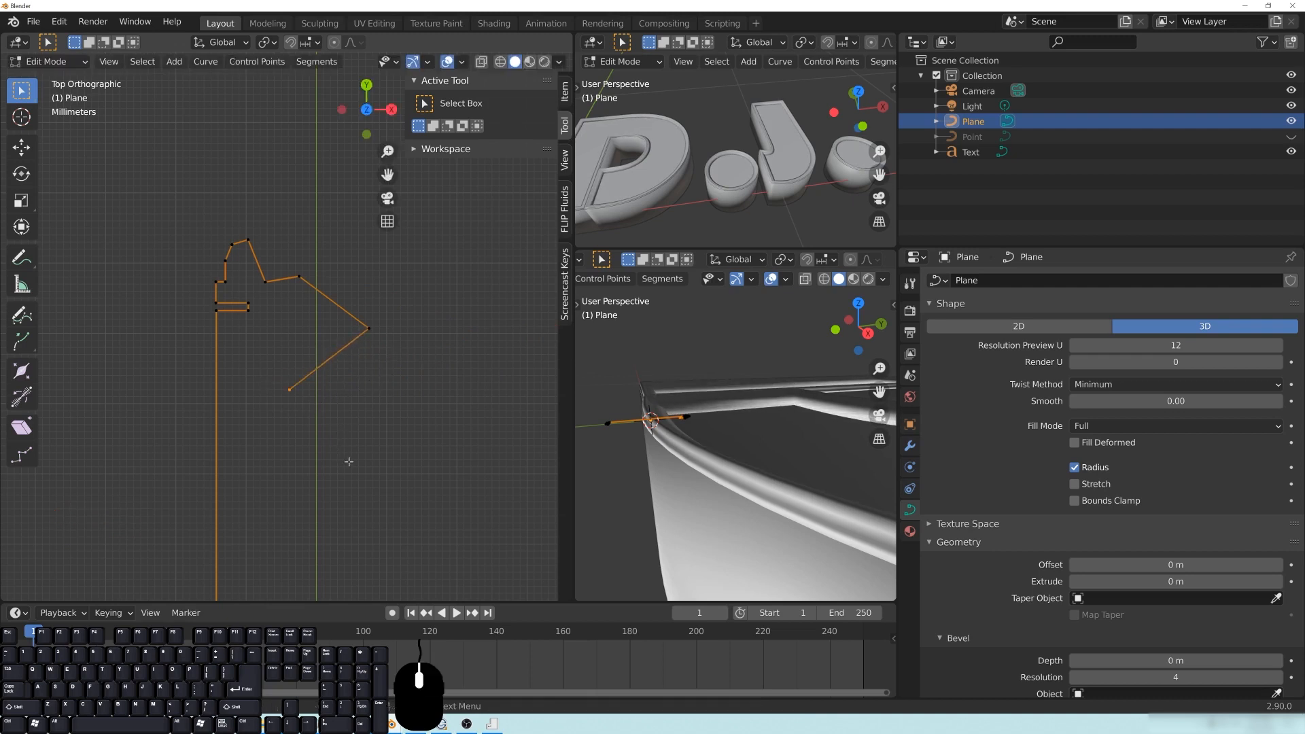
Step: Deselect the Plane curve's points in top view, return to Object Mode and inspect the whole bevelled letter D
middle_drag(346, 459, 272, 367)
scroll(279, 360, down, 10)
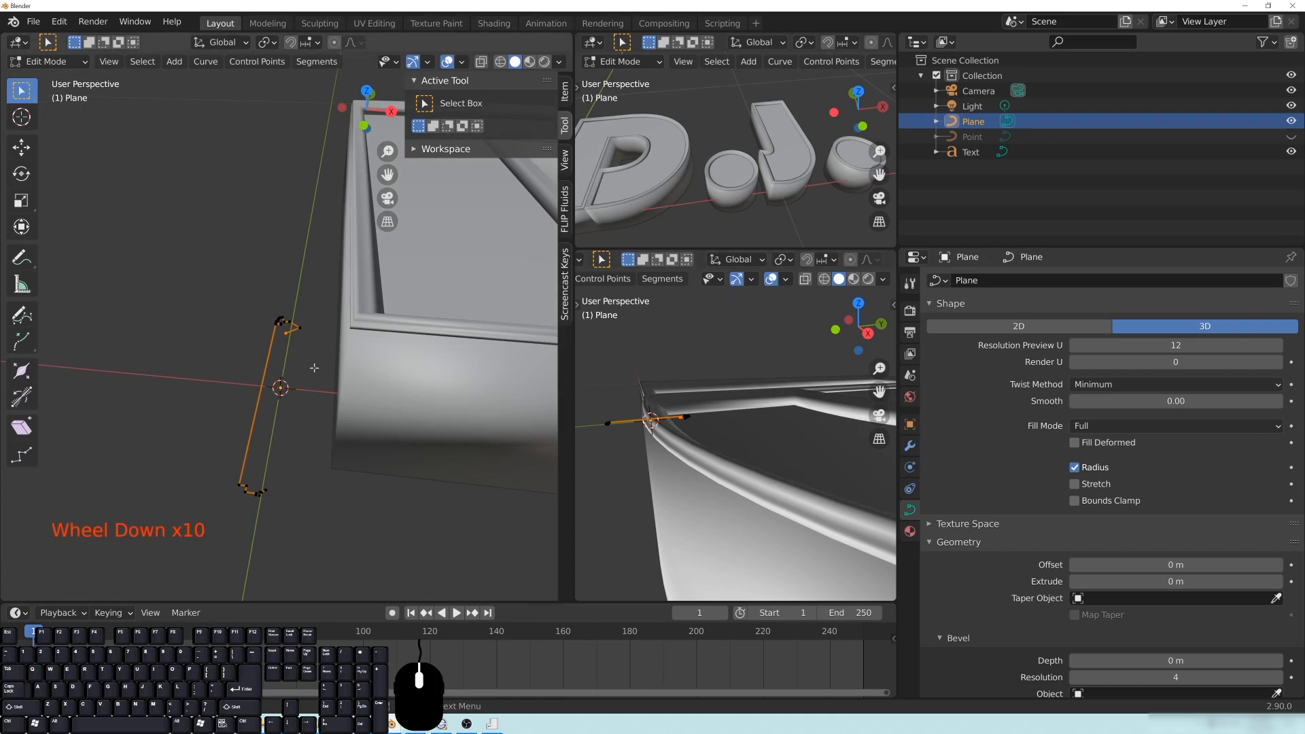
key(KP_7)
key(alt+a)
scroll(260, 301, up, 5)
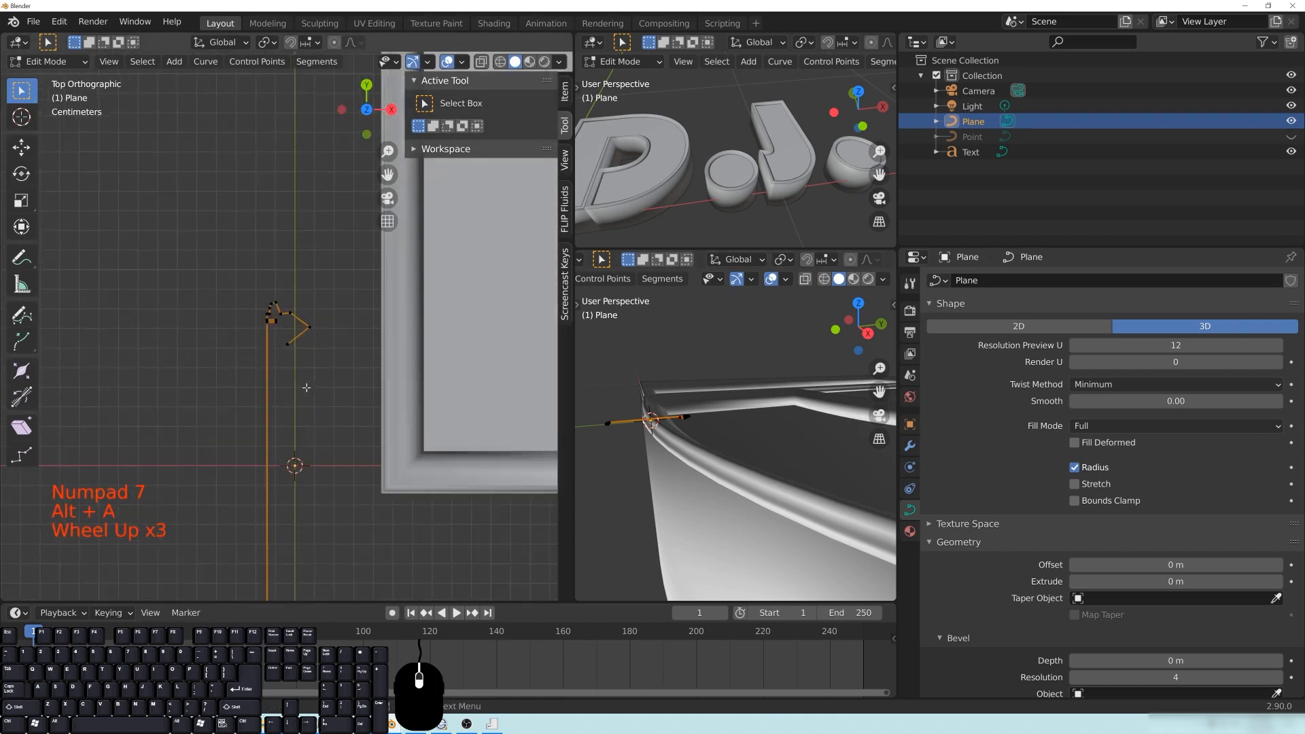
shift+middle_drag(351, 442, 353, 289)
scroll(351, 279, down, 1)
key(alt+a)
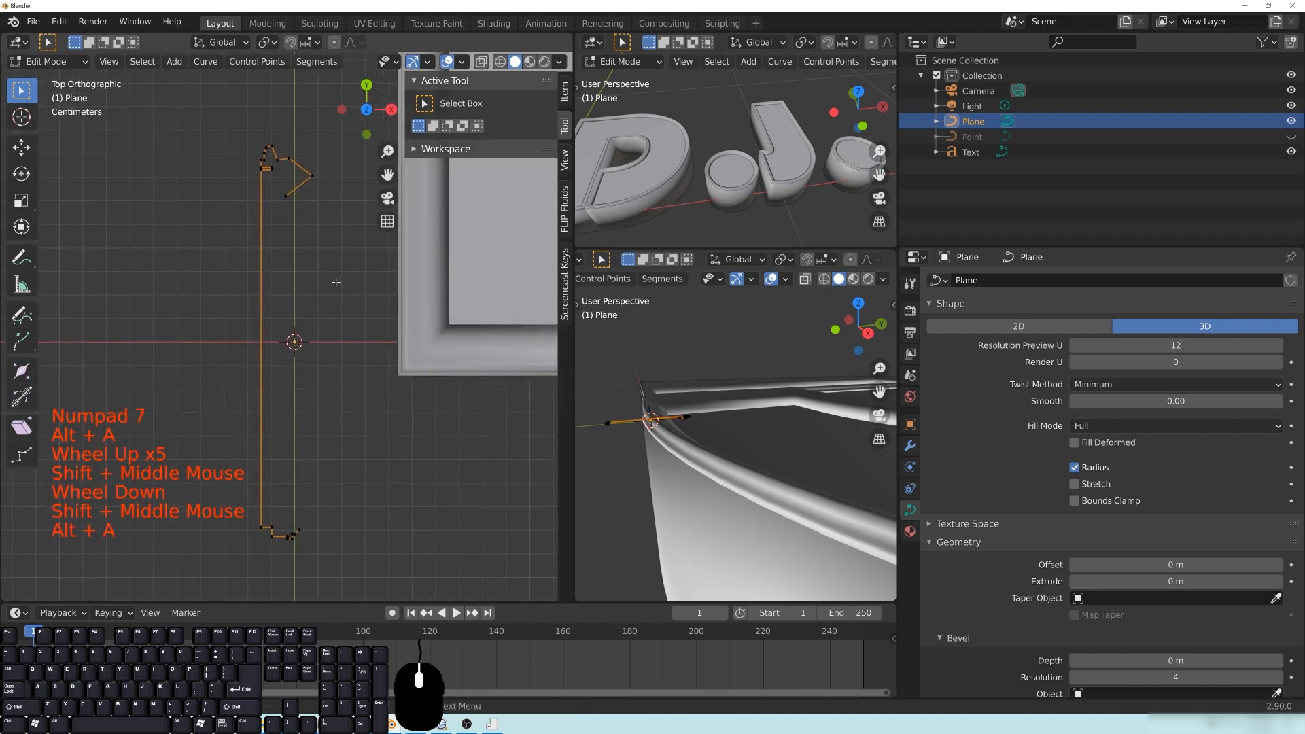
key(Tab)
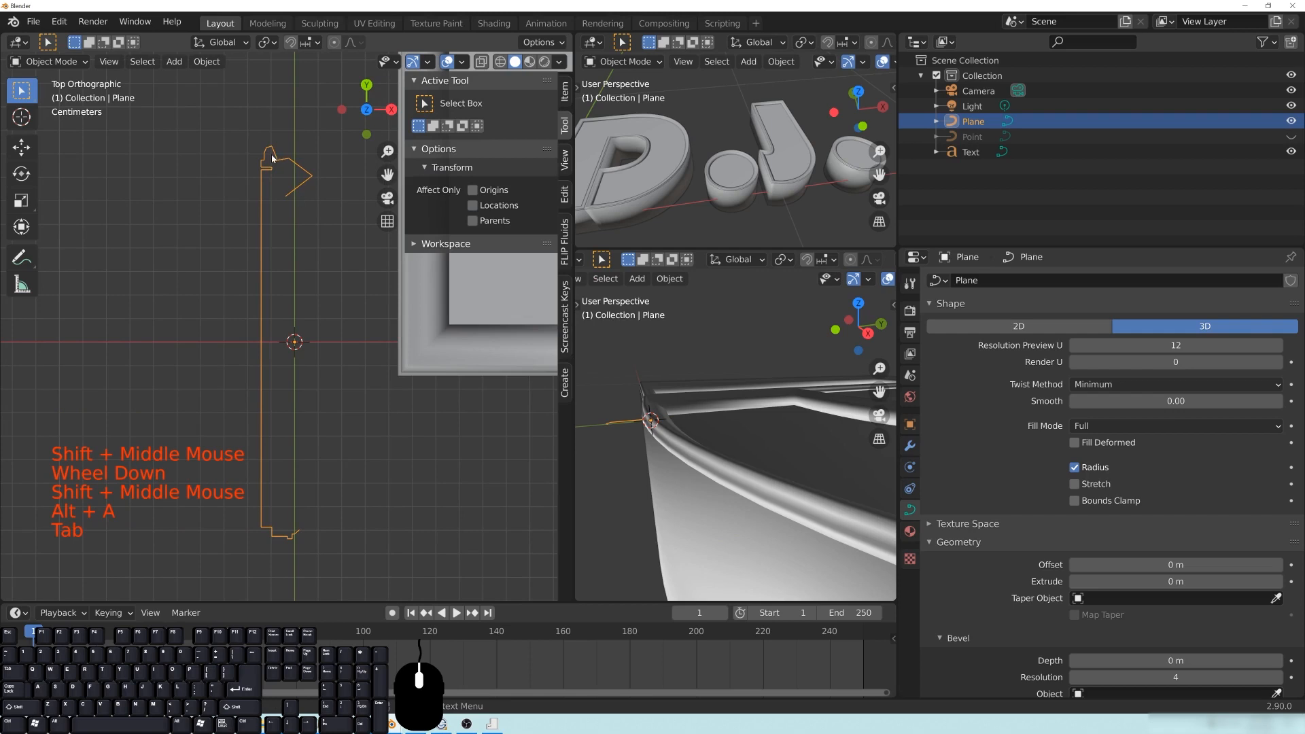
middle_drag(714, 419, 722, 414)
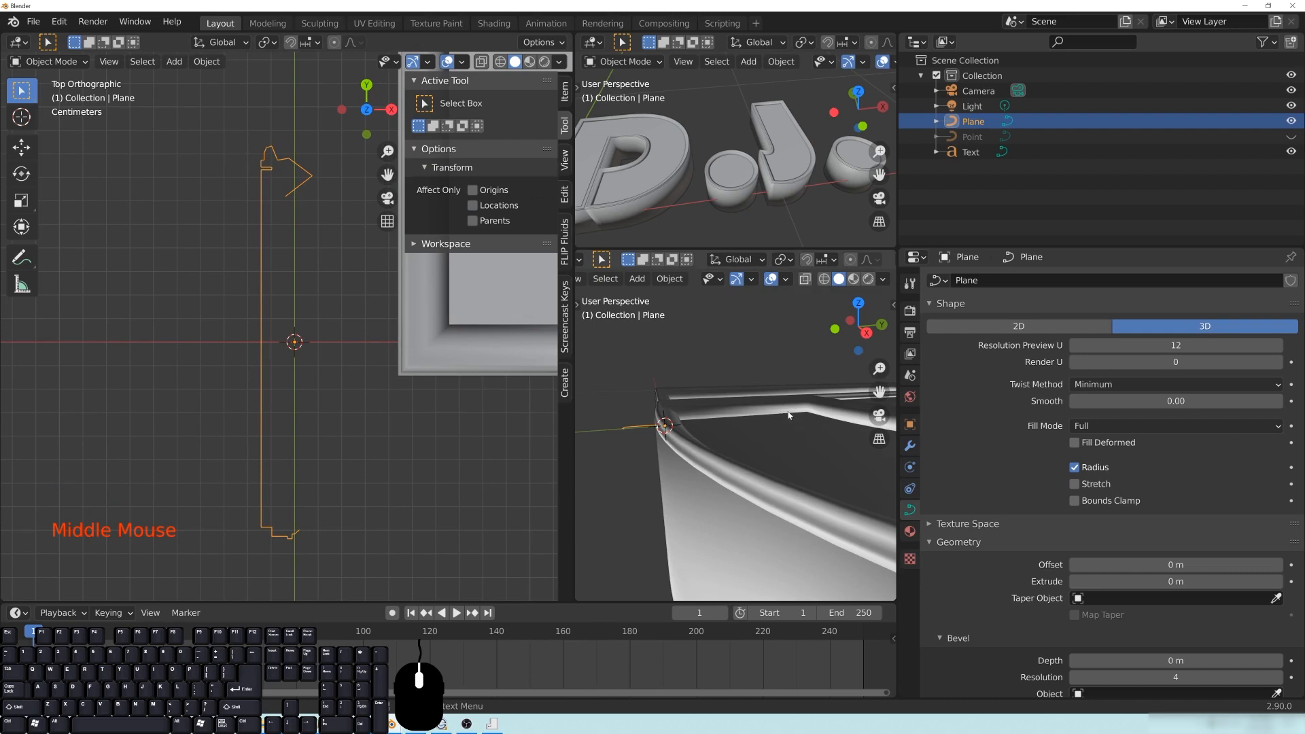
mouse_move(715, 460)
shift+middle_down()
mouse_move(775, 446)
mouse_move(748, 418)
mouse_move(753, 393)
mouse_move(735, 436)
mouse_move(752, 453)
mouse_move(735, 454)
shift+middle_up()
scroll(761, 399, down, 10)
Step: Save the project in the text folder as 3D_TEXT__part1_demo.blend
click(34, 22)
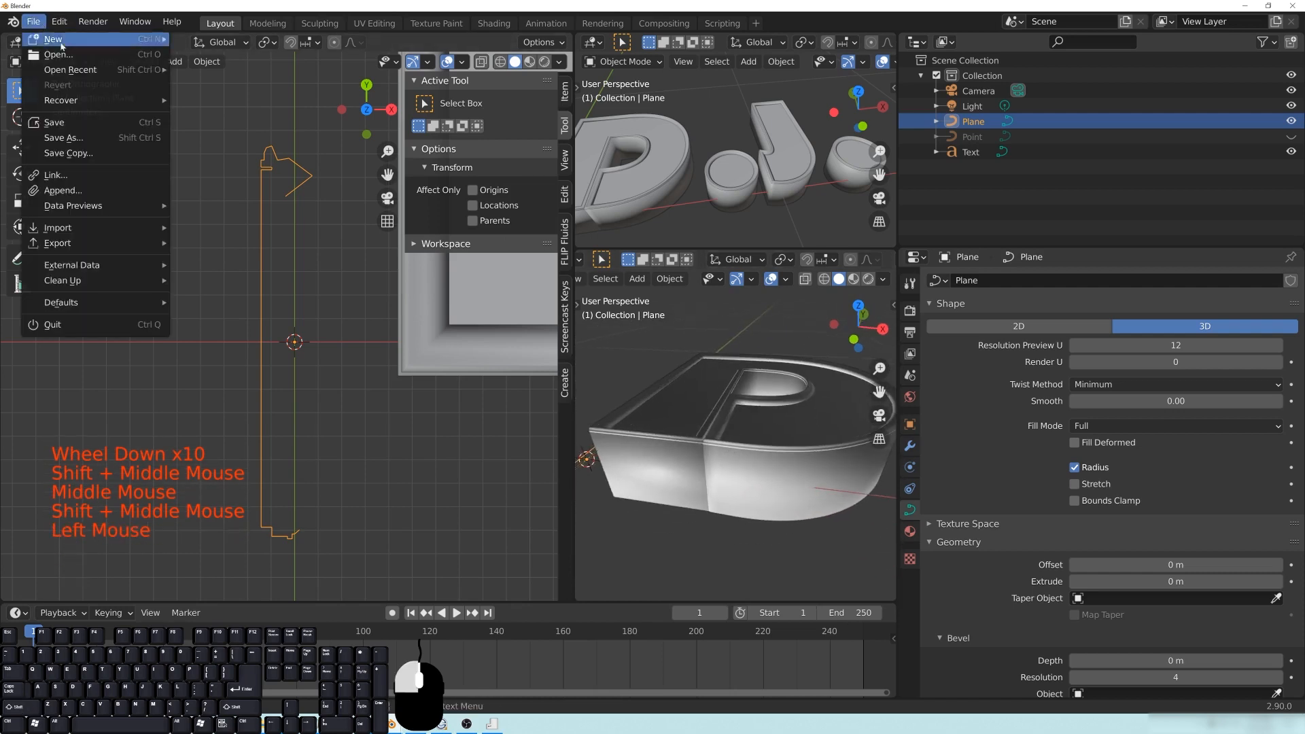
click(76, 138)
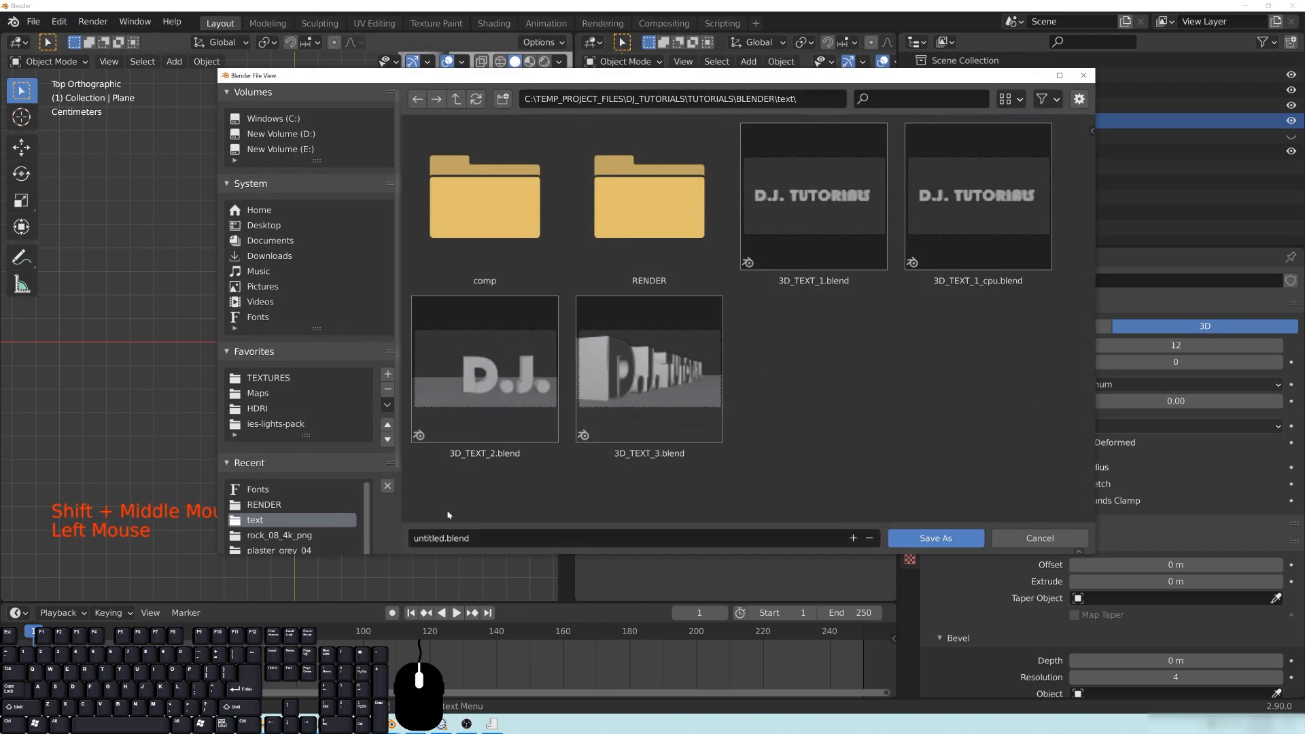
click(659, 386)
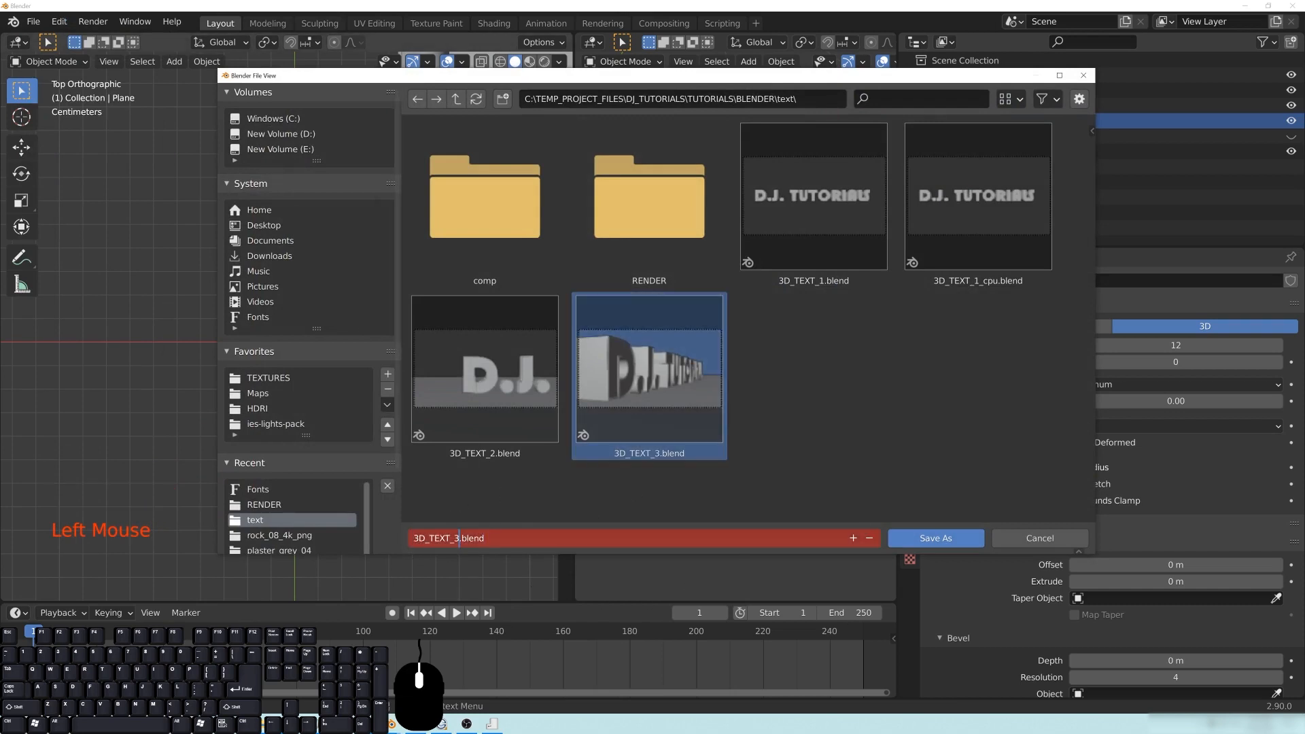
key(Delete)
text(_part1)
key(shift)
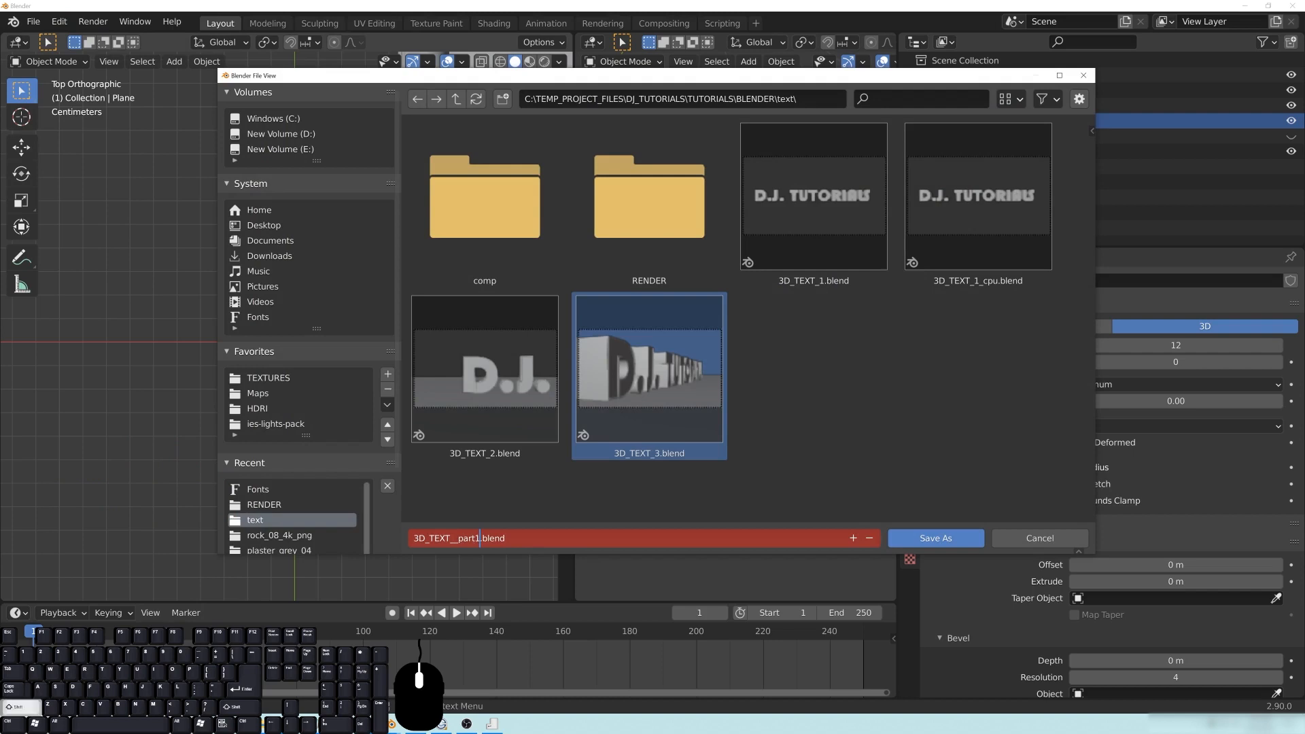
text(_demo)
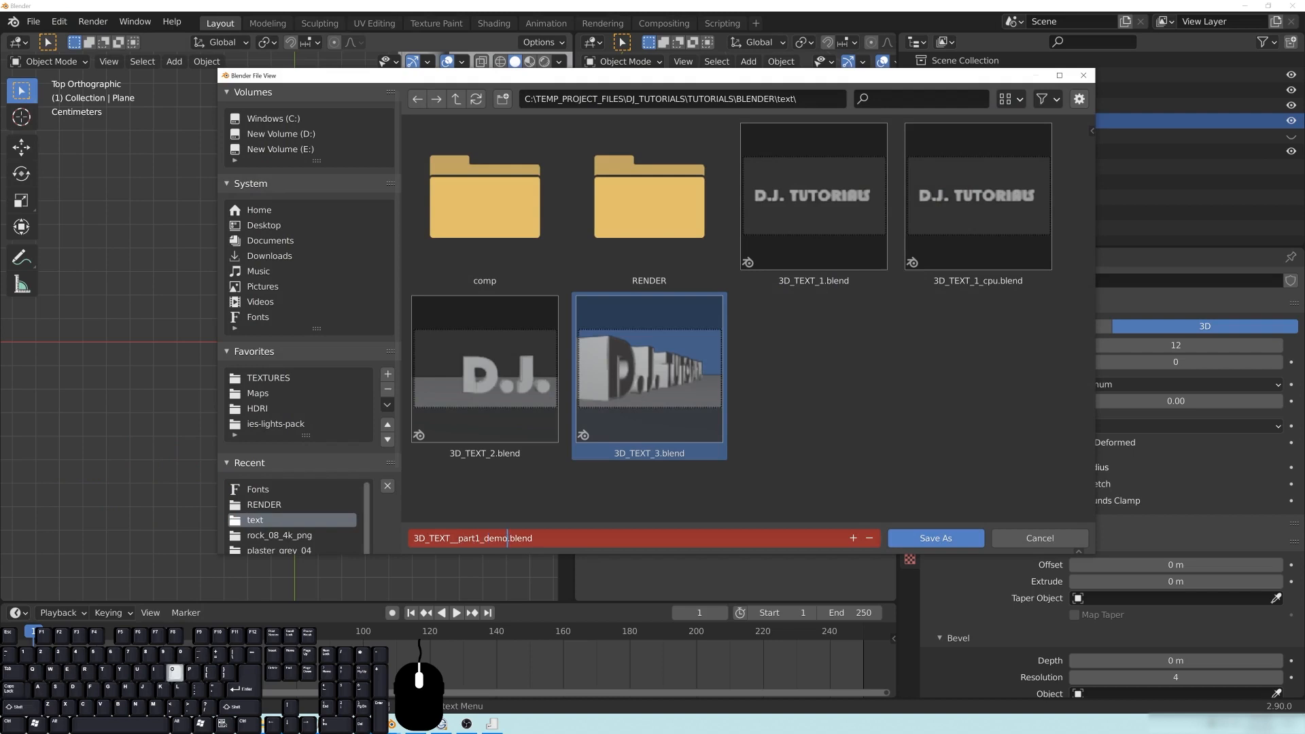
key(Return)
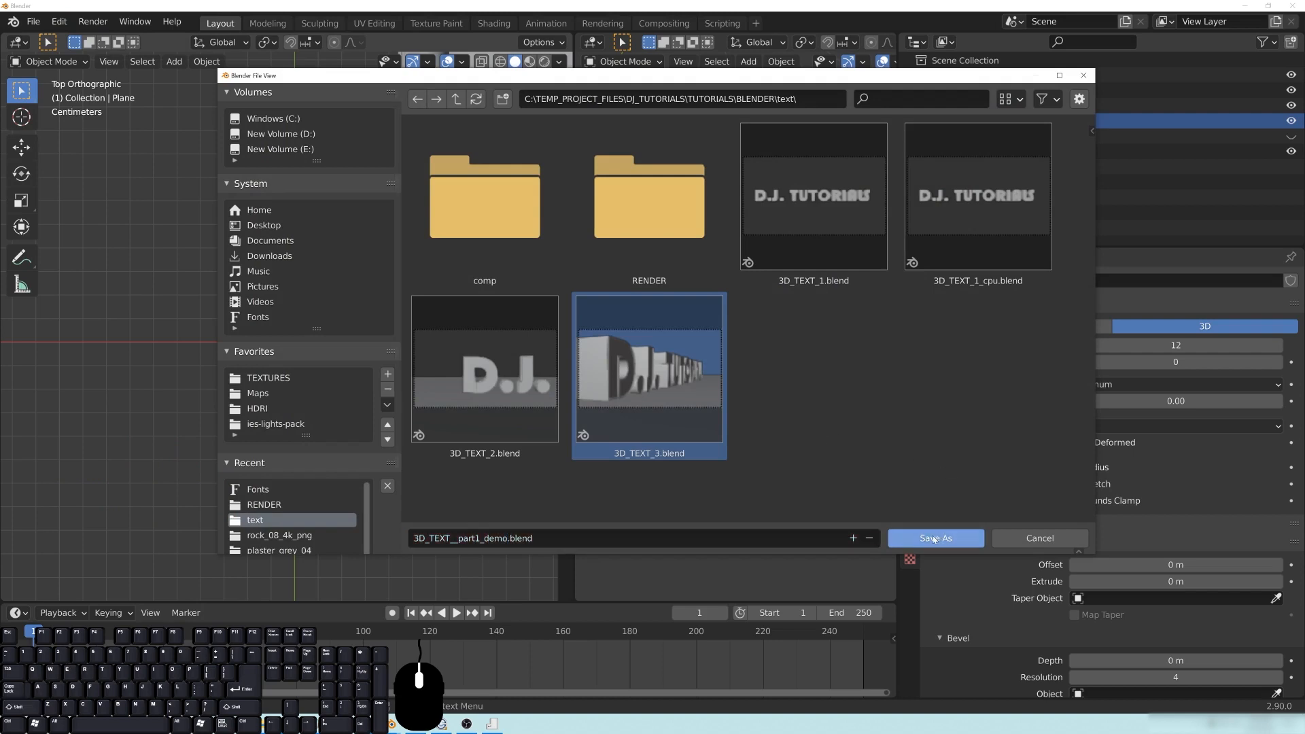
click(936, 538)
Step: Rotate the D.J. text object 90° about the X axis to stand it upright and check it from several angles
scroll(283, 303, down, 14)
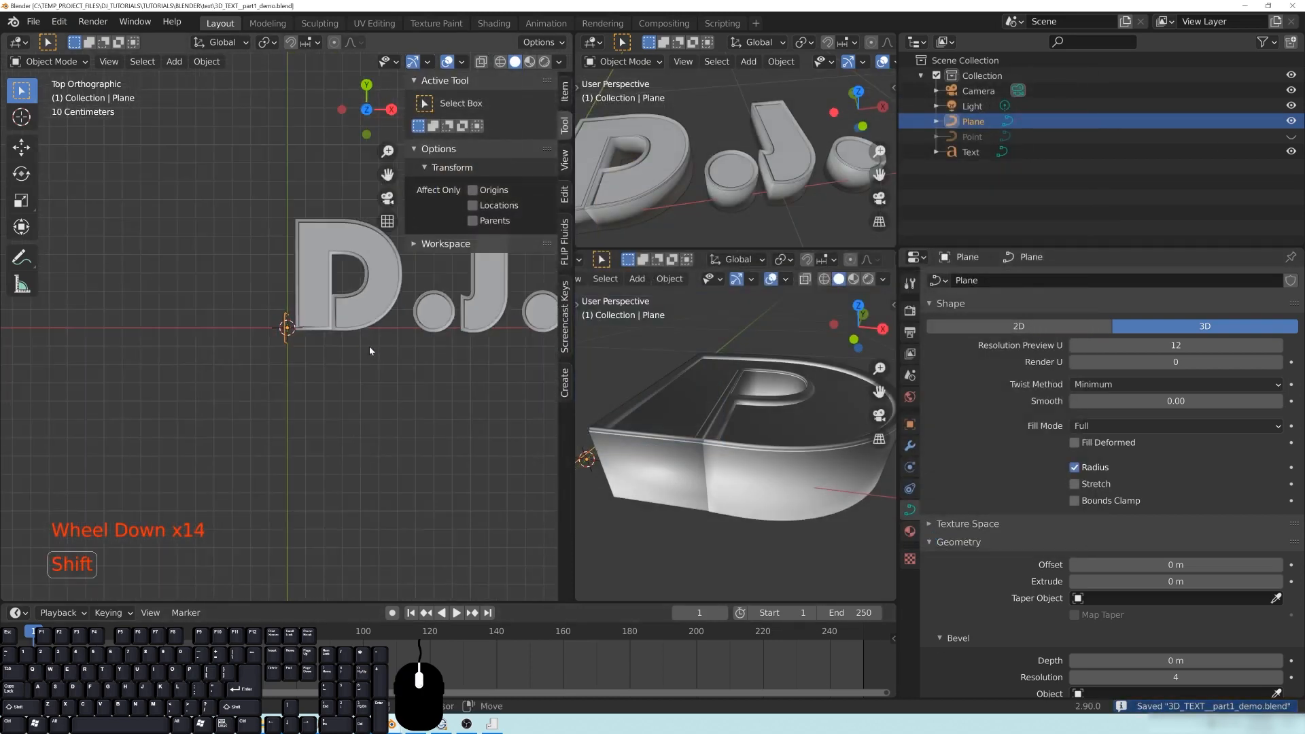
shift+middle_drag(391, 333, 305, 322)
click(305, 323)
key(r)
key(x)
key(9)
key(0)
key(Return)
middle_drag(376, 451, 254, 364)
scroll(231, 326, up, 2)
scroll(390, 422, down, 2)
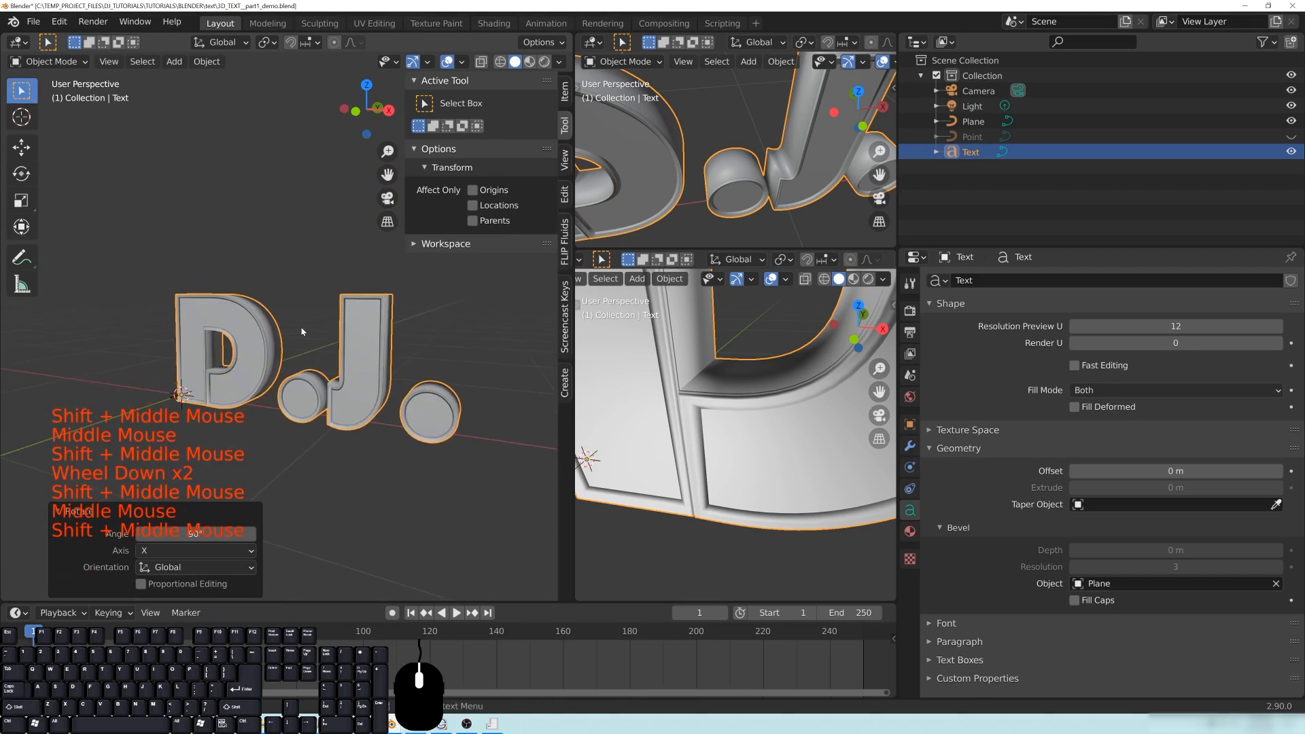
middle_drag(203, 308, 285, 306)
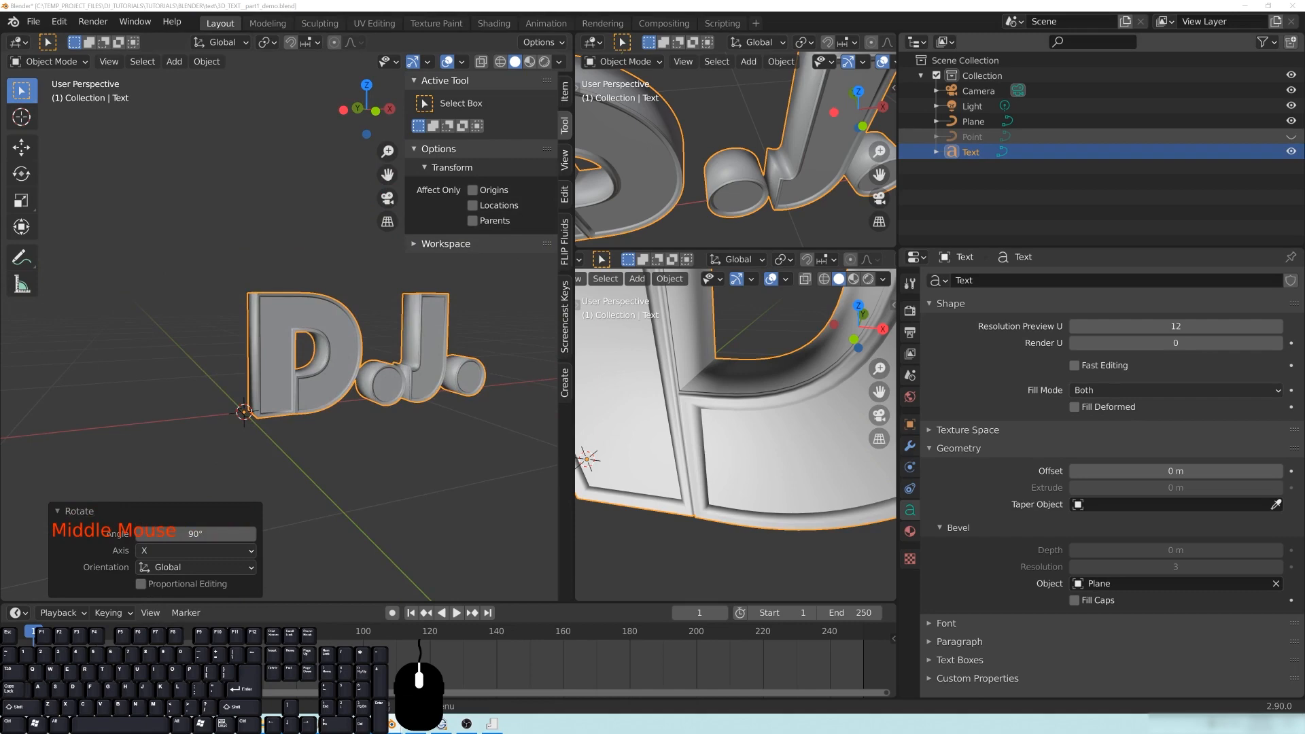